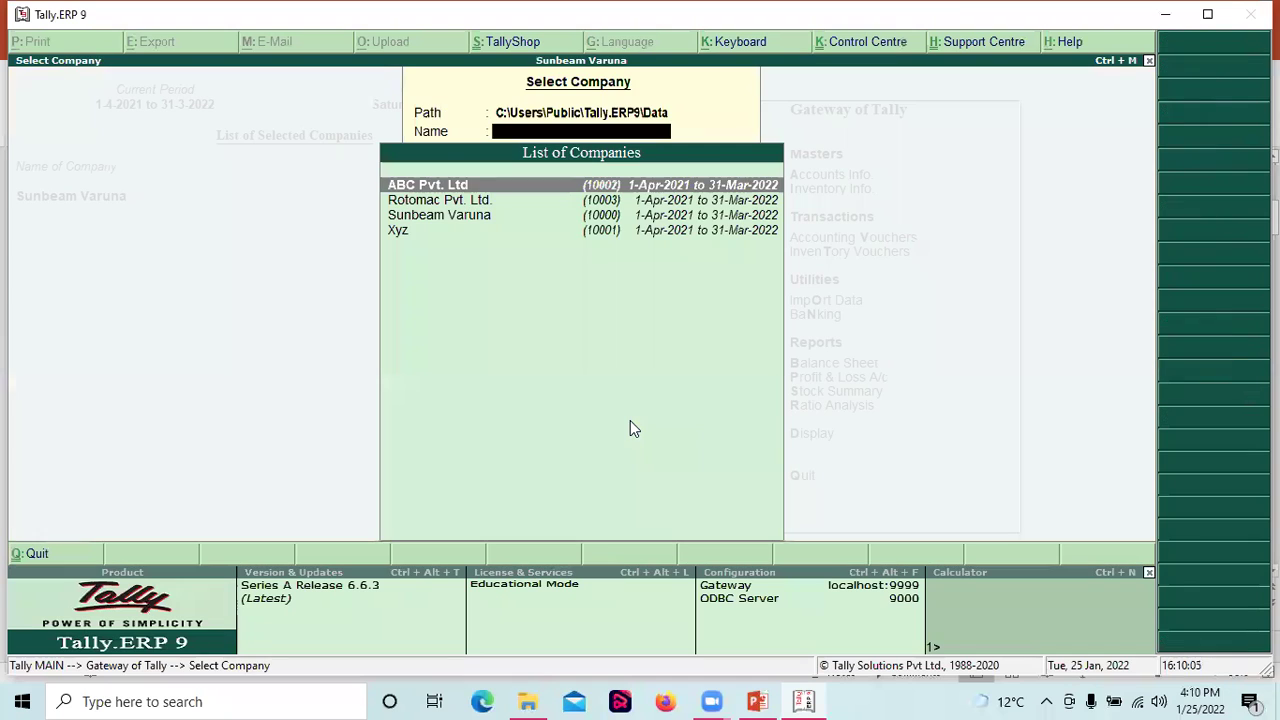
Step: Load the company Rotomac Pvt. Ltd. and open its accounting features
key(Down)
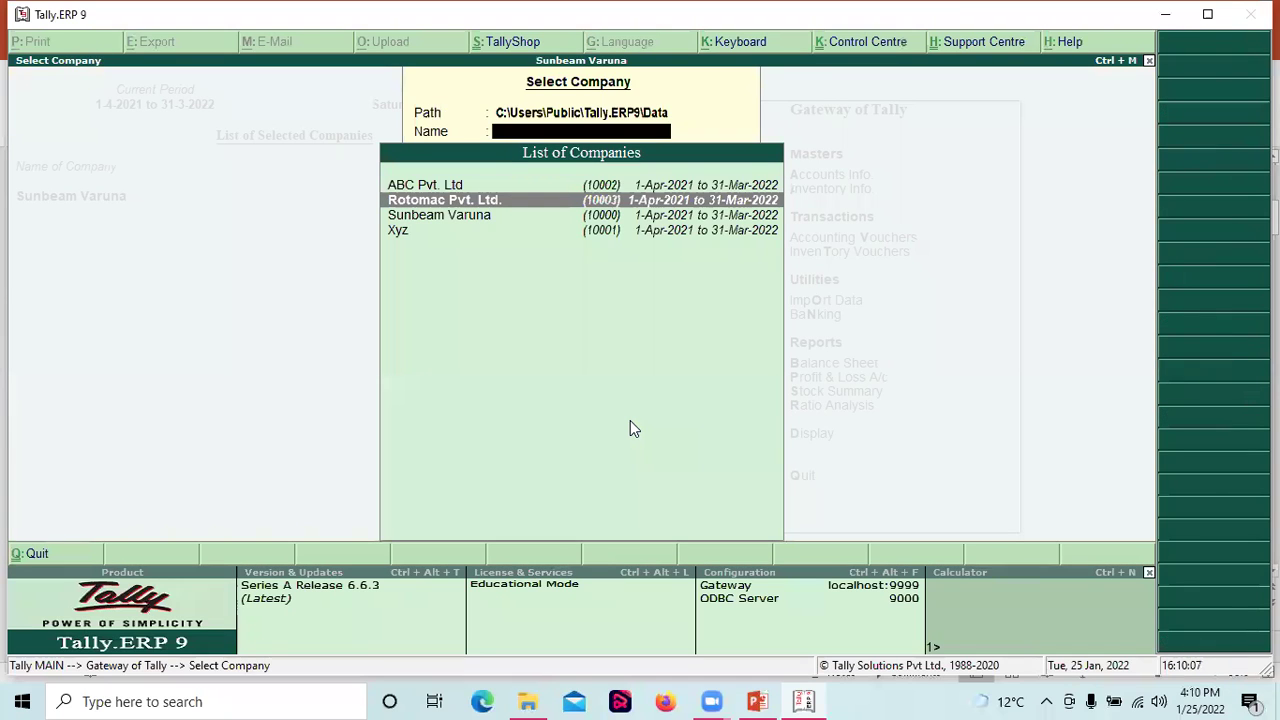
key(Return)
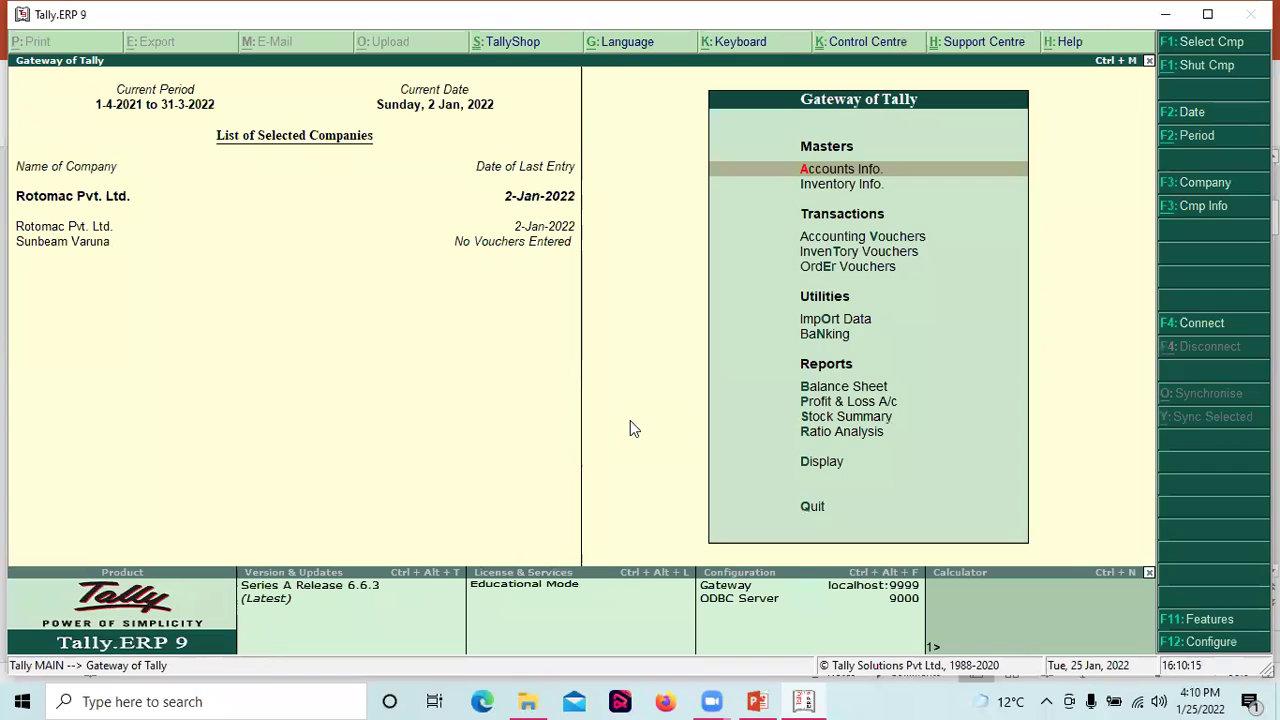
key(F11)
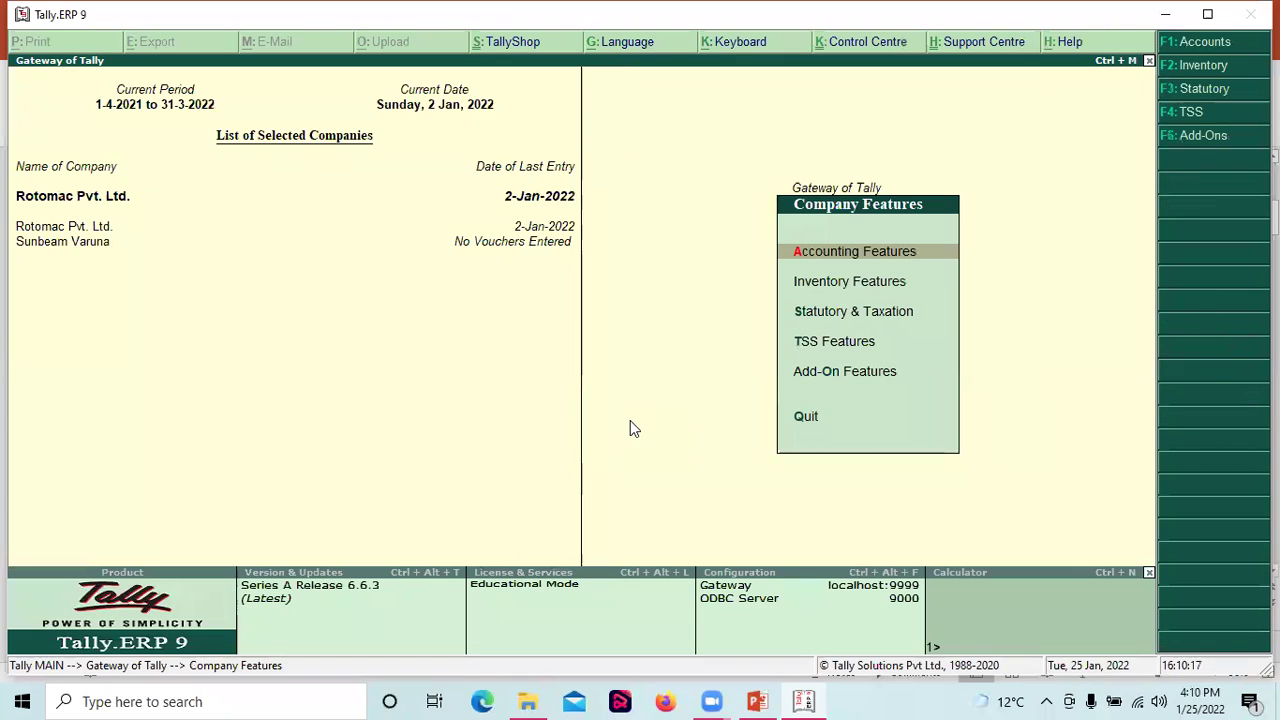
key(Return)
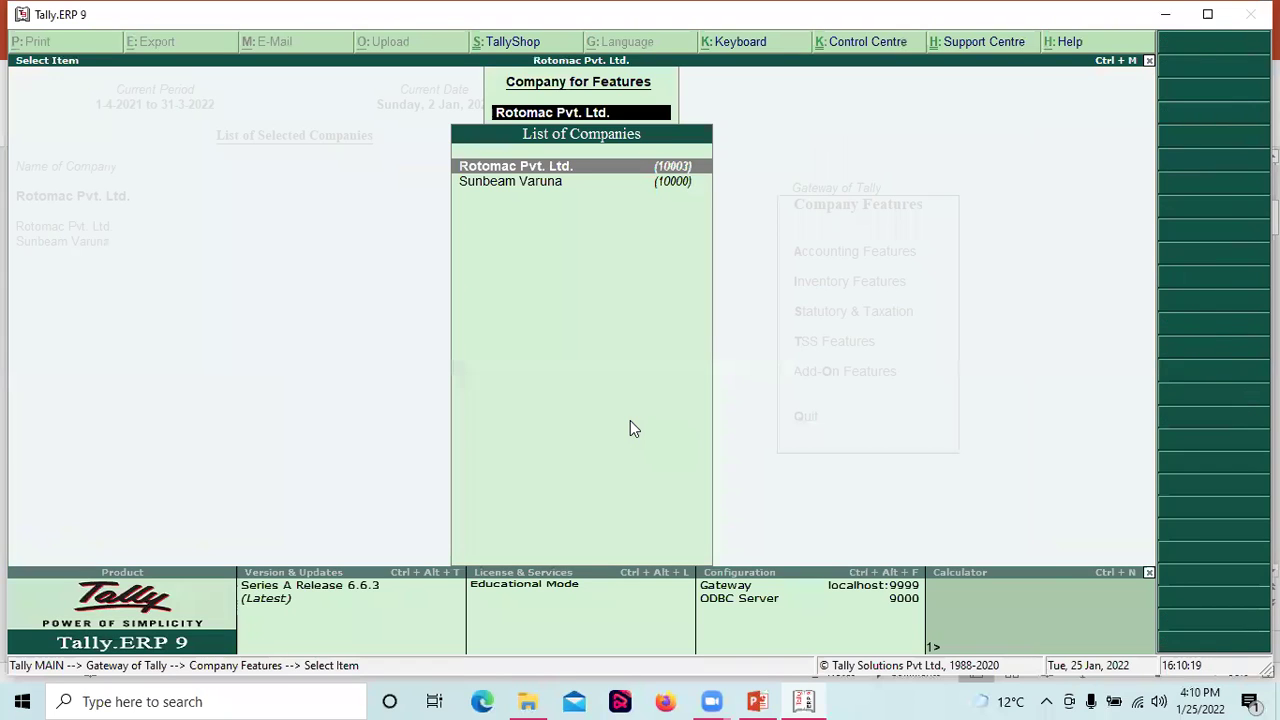
key(Return)
Step: Go through the accounting features and accept them with reversing journals and optional vouchers set to Yes
key(Return)
key(Return)
key(Return)
key(Return)
key(Return)
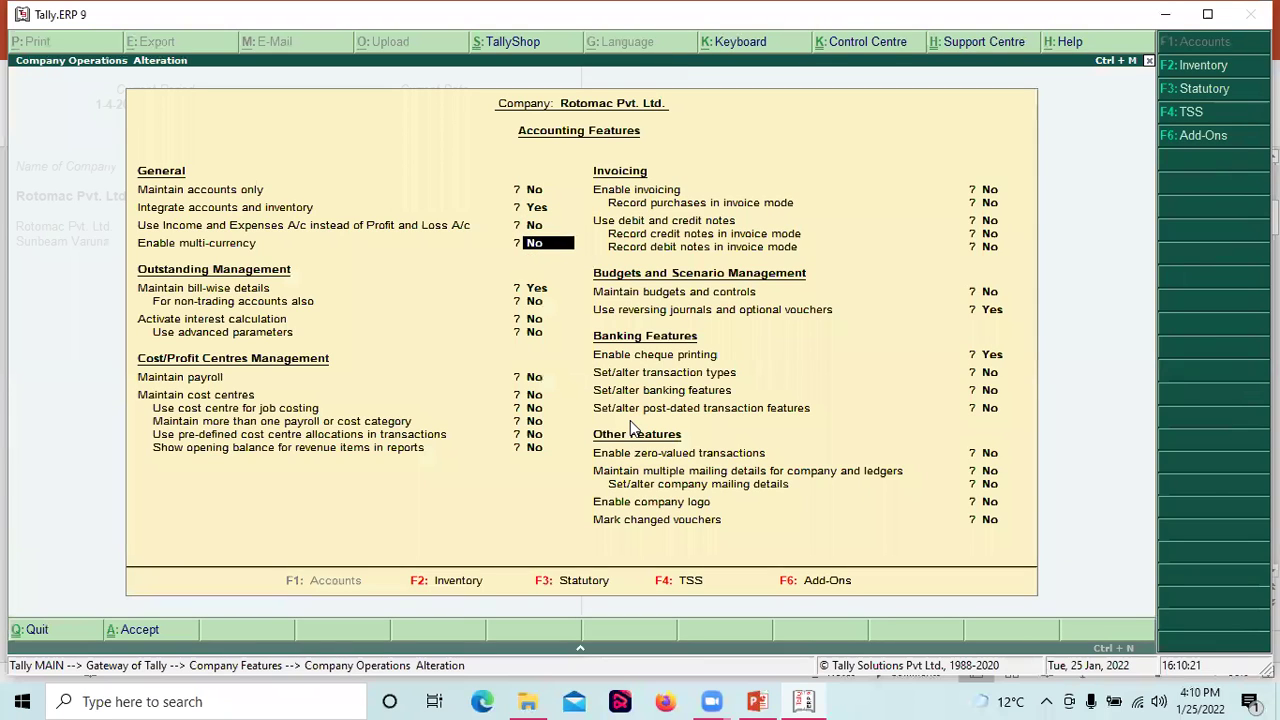
key(Return)
key(Return)
key(Return)
key(Return)
key(Return)
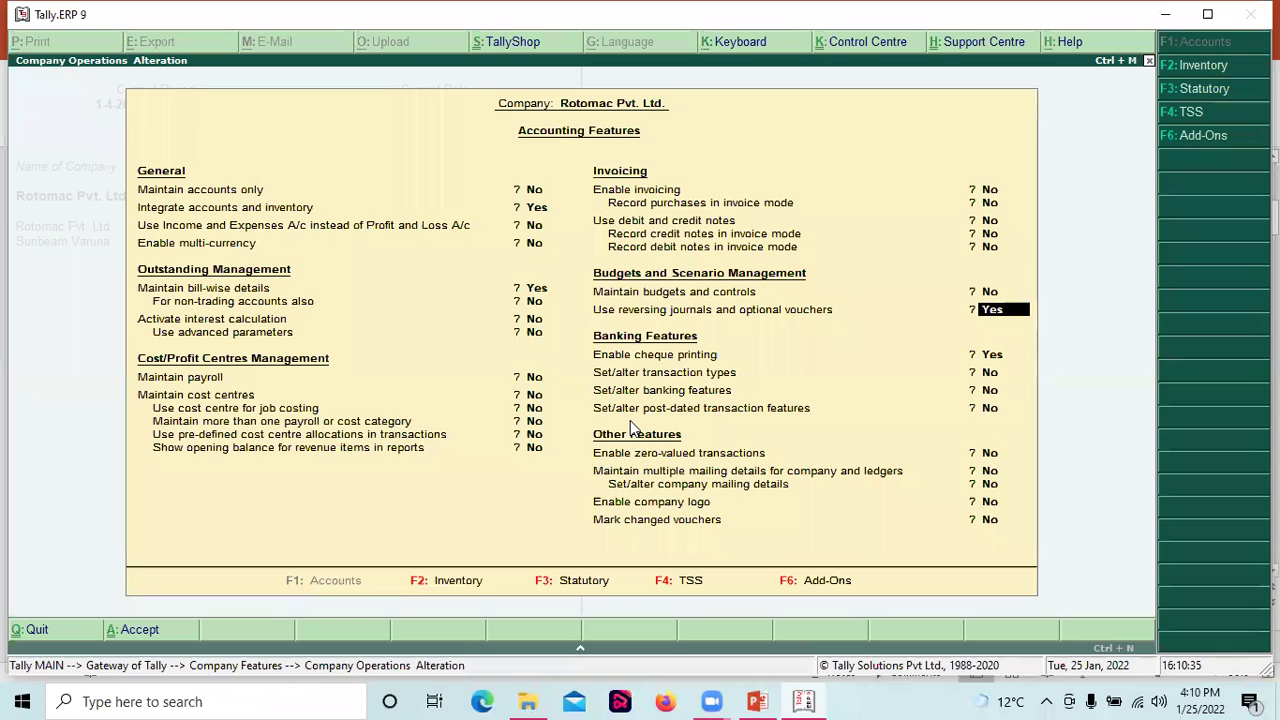
key(Return)
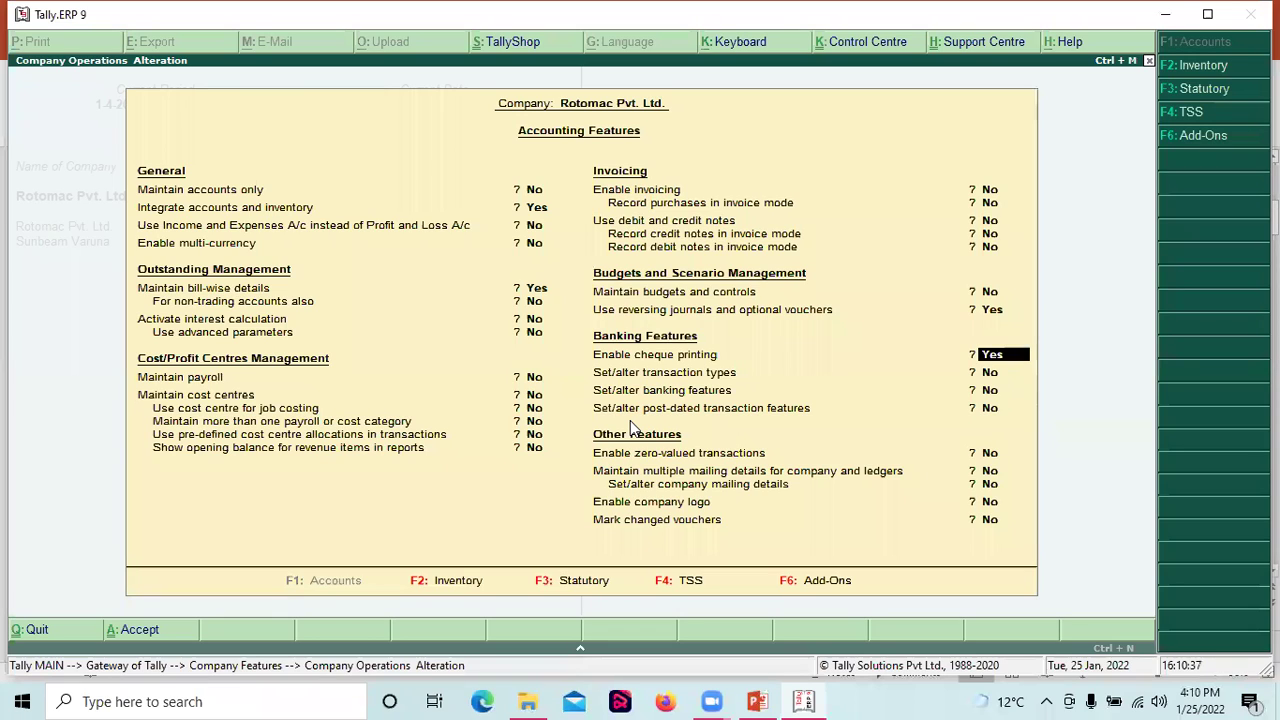
key(Return)
key(Return)
key(Return)
key(Return)
key(Return)
key(Return)
key(Return)
key(Return)
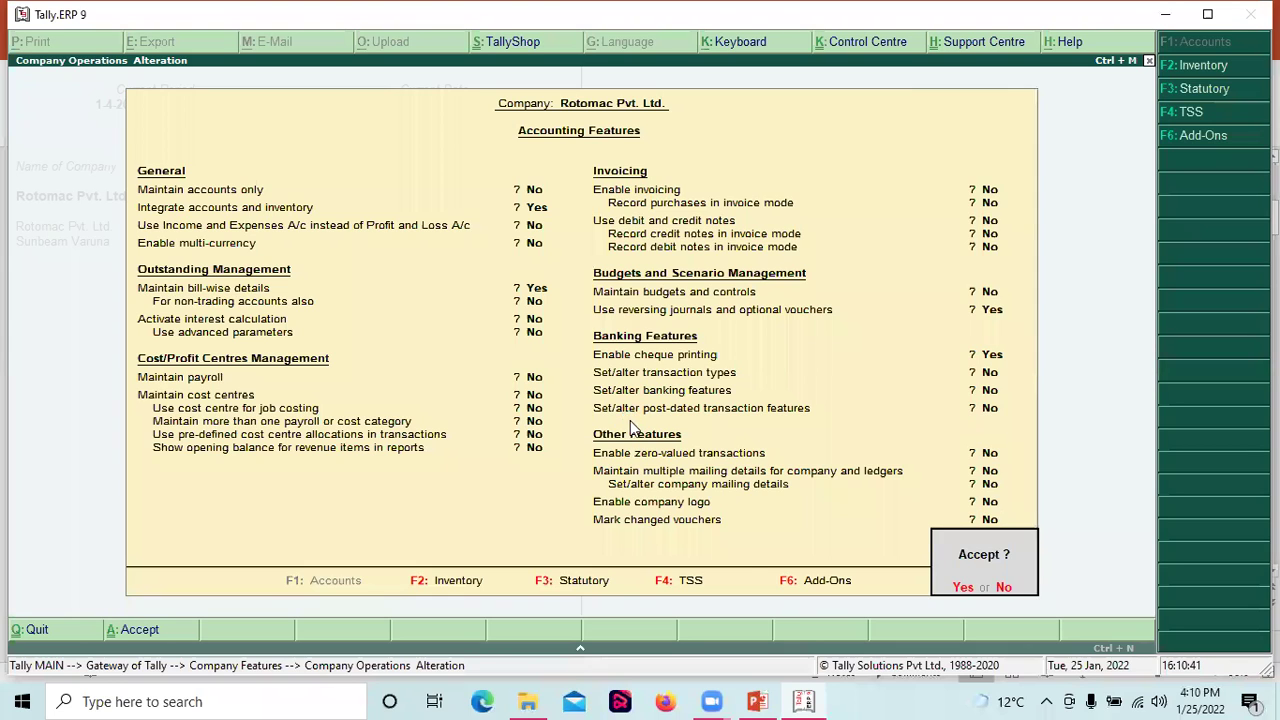
key(Return)
key(Escape)
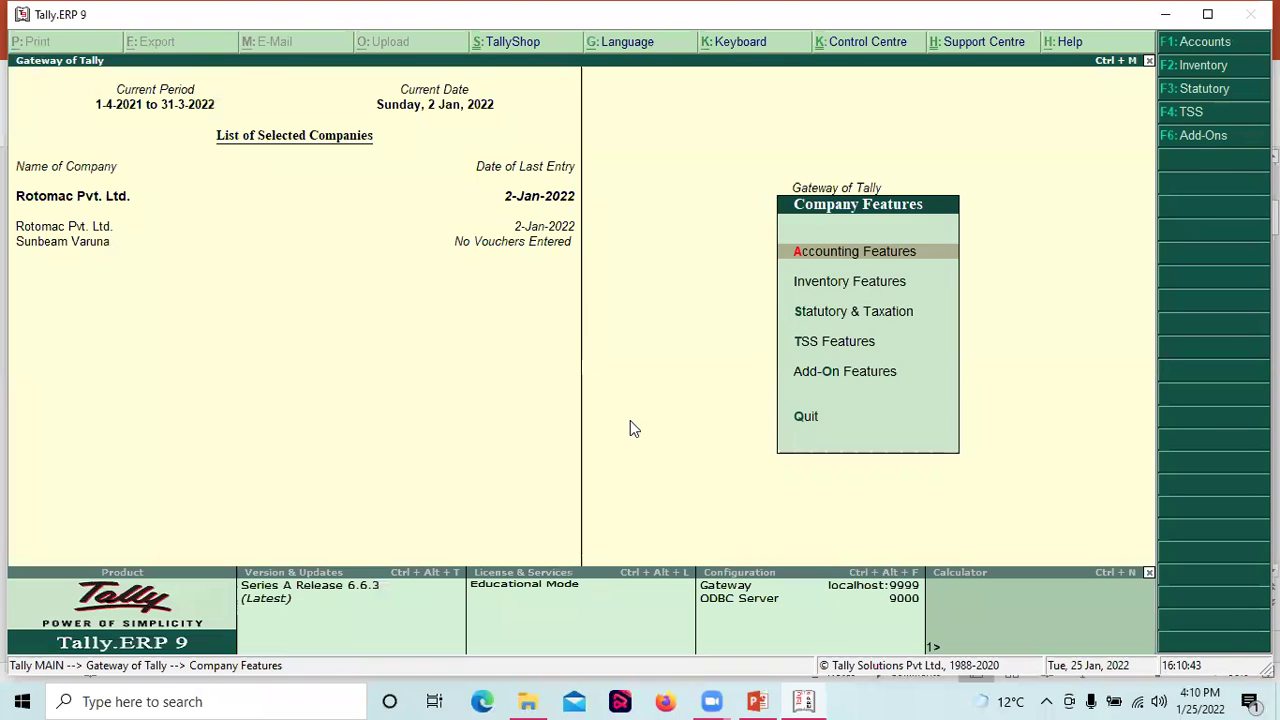
key(Escape)
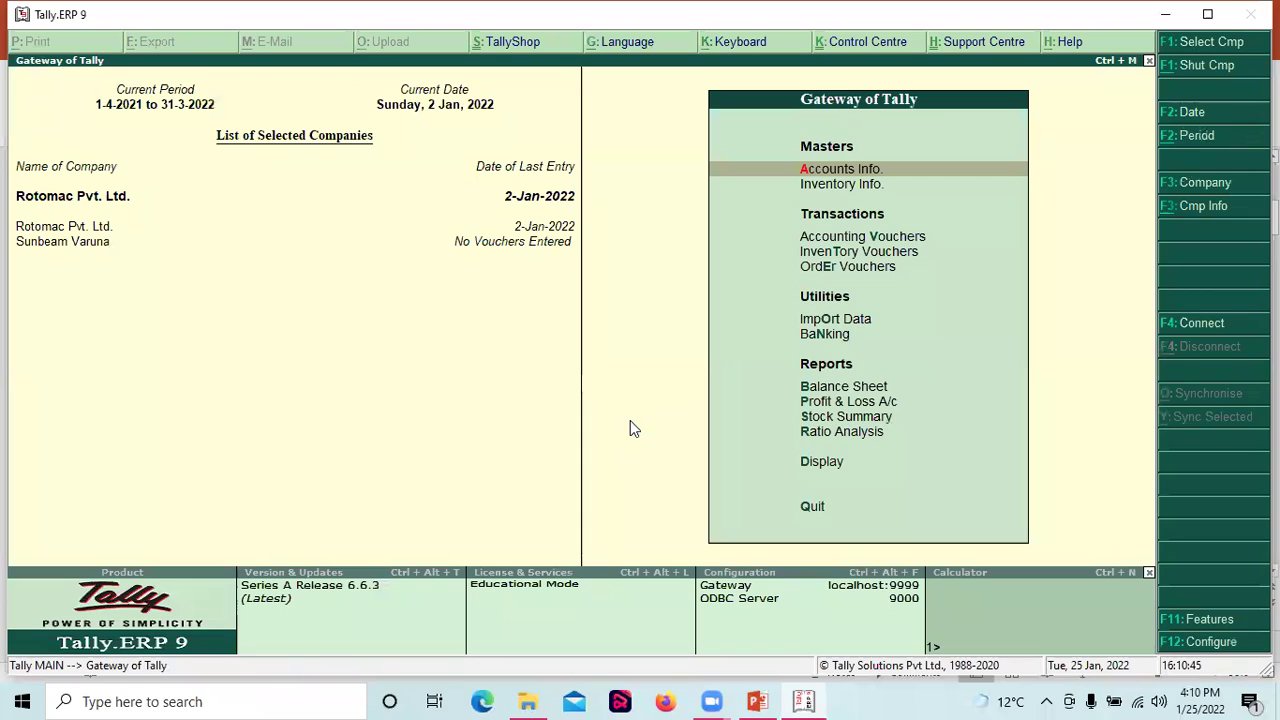
key(Down)
key(Down)
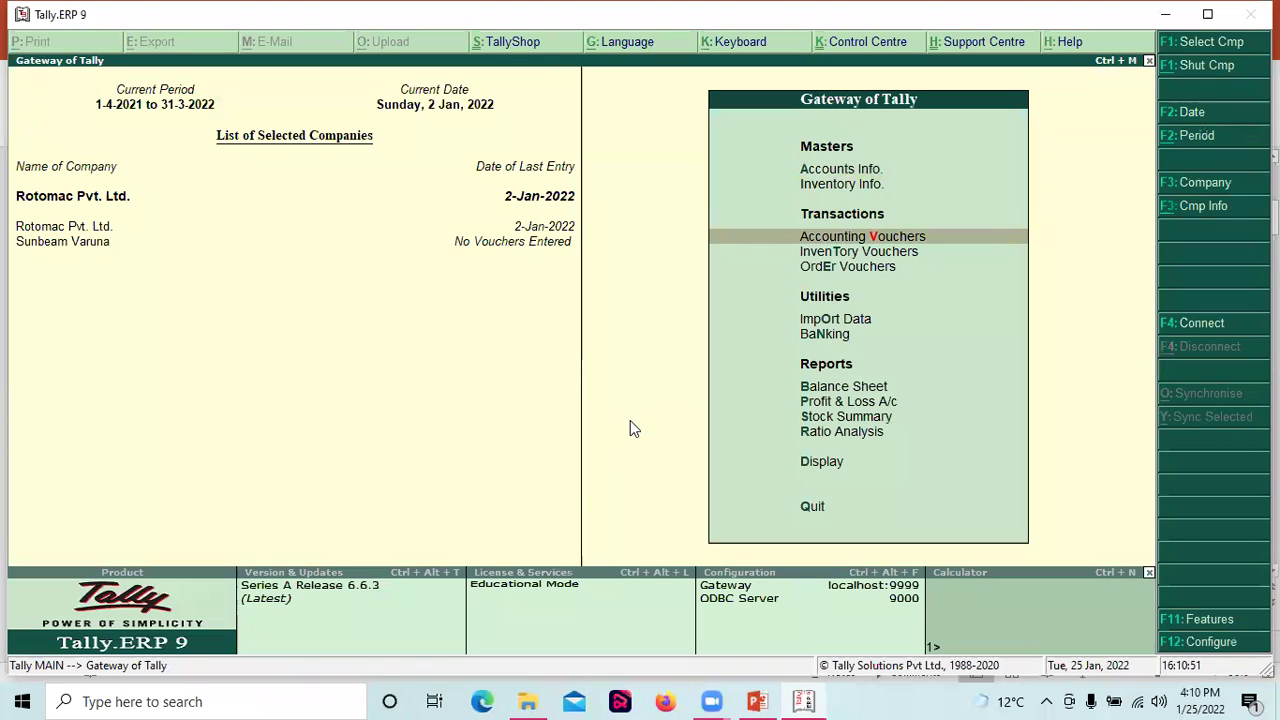
key(Return)
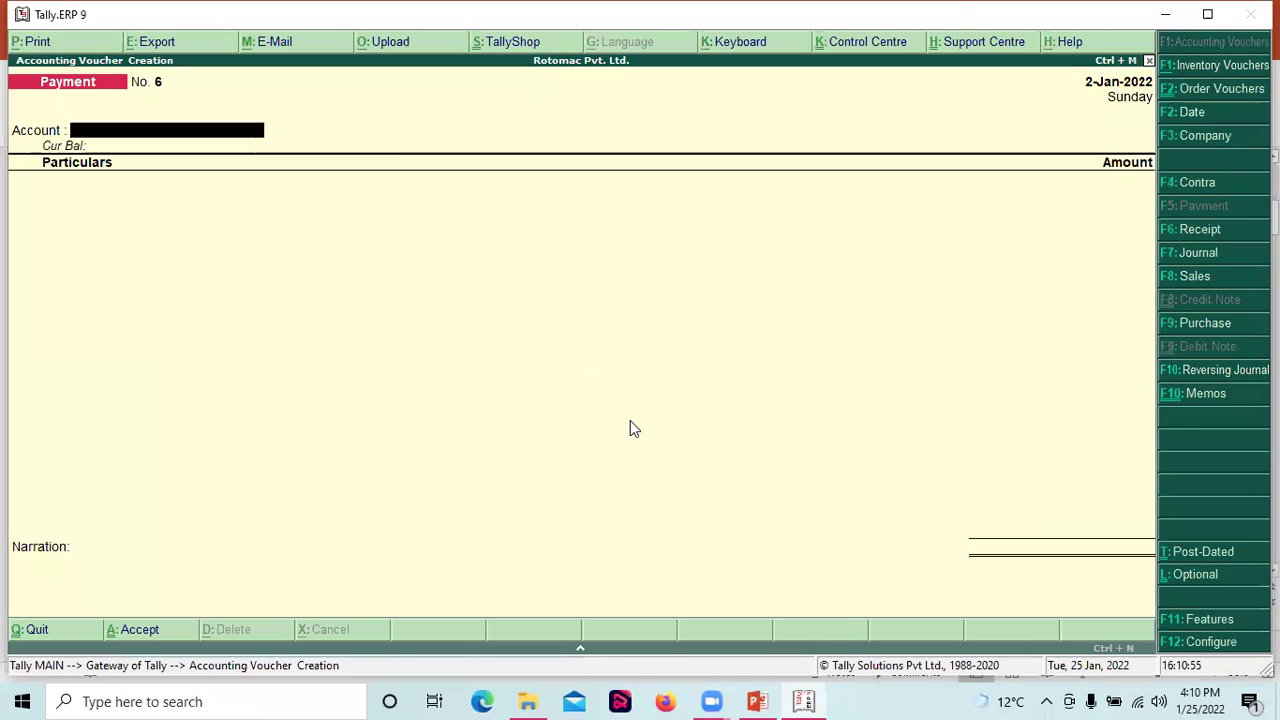
key(ctrl+F10)
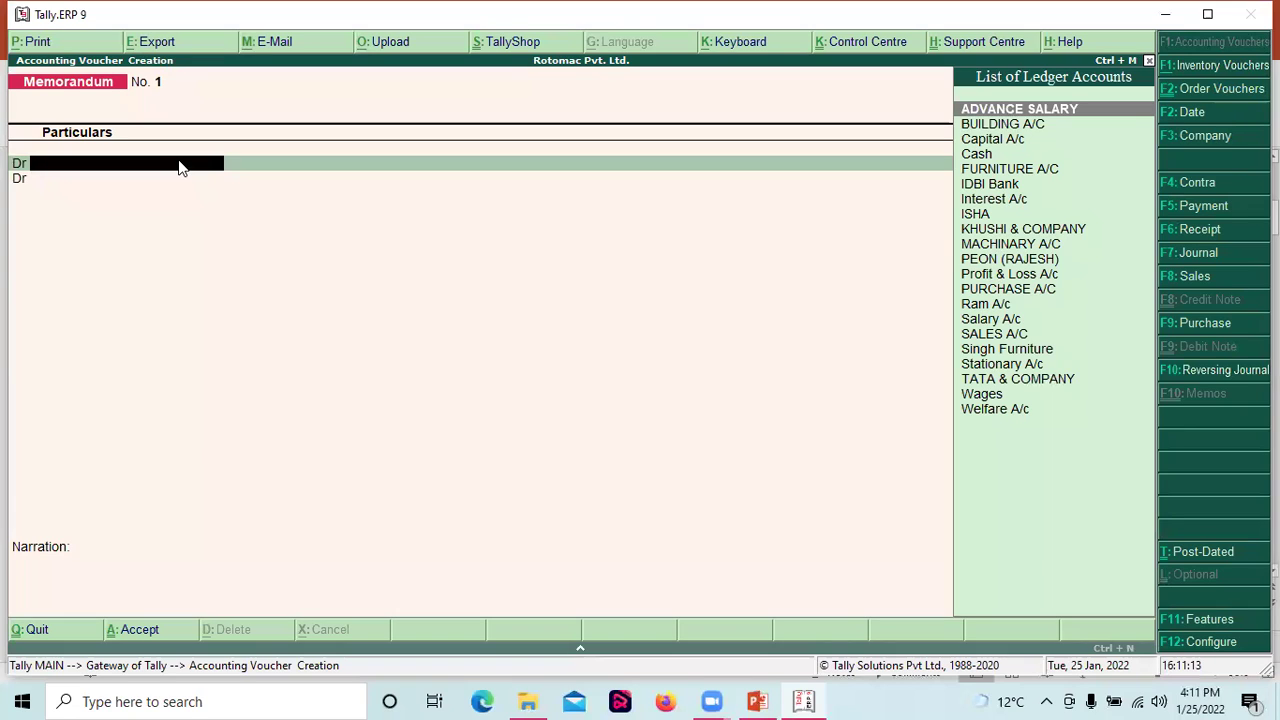
key(Escape)
key(Escape)
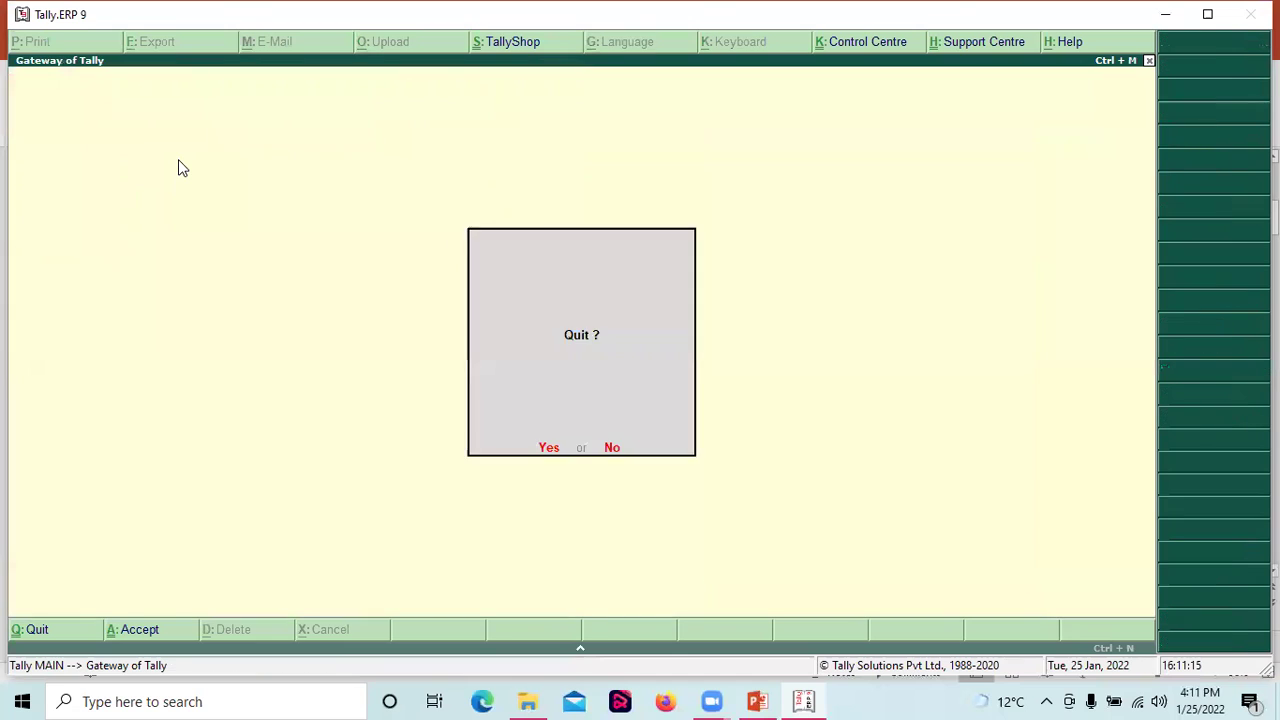
key(Escape)
Step: Open the Cash/Bank Book(s) summary and note "60620/- cash" in the calculator area
key(d)
key(a)
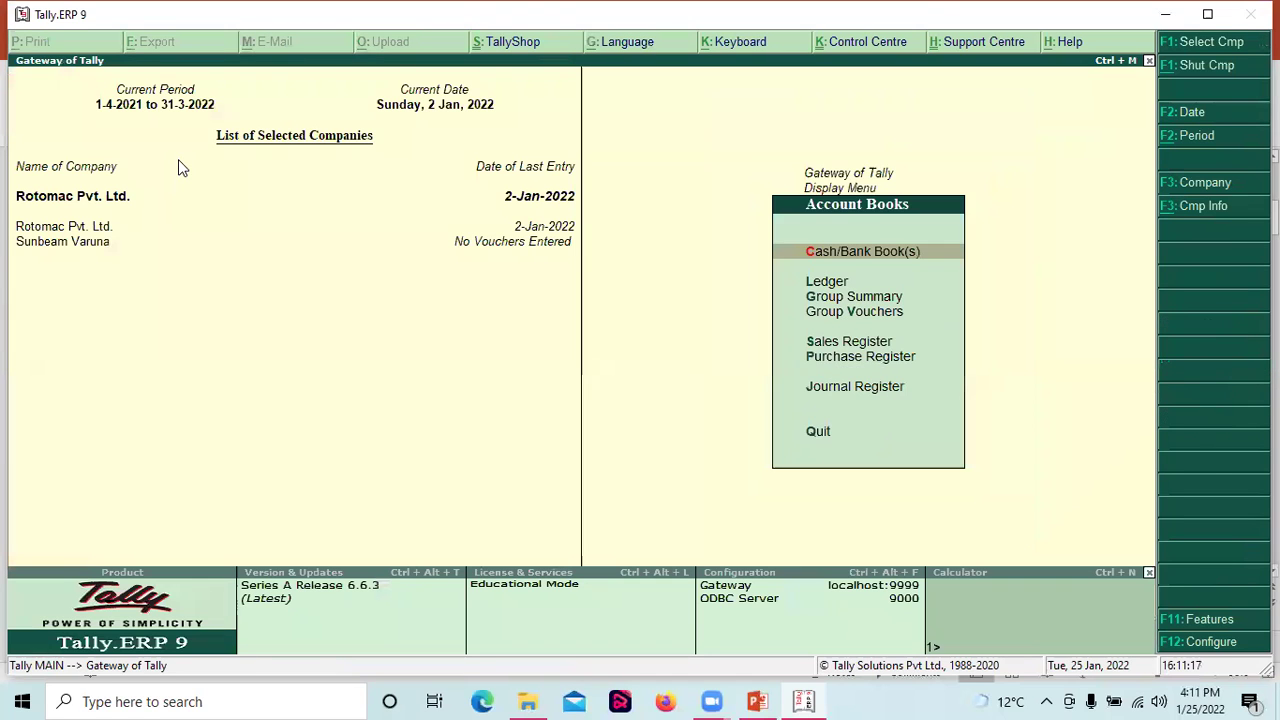
key(Return)
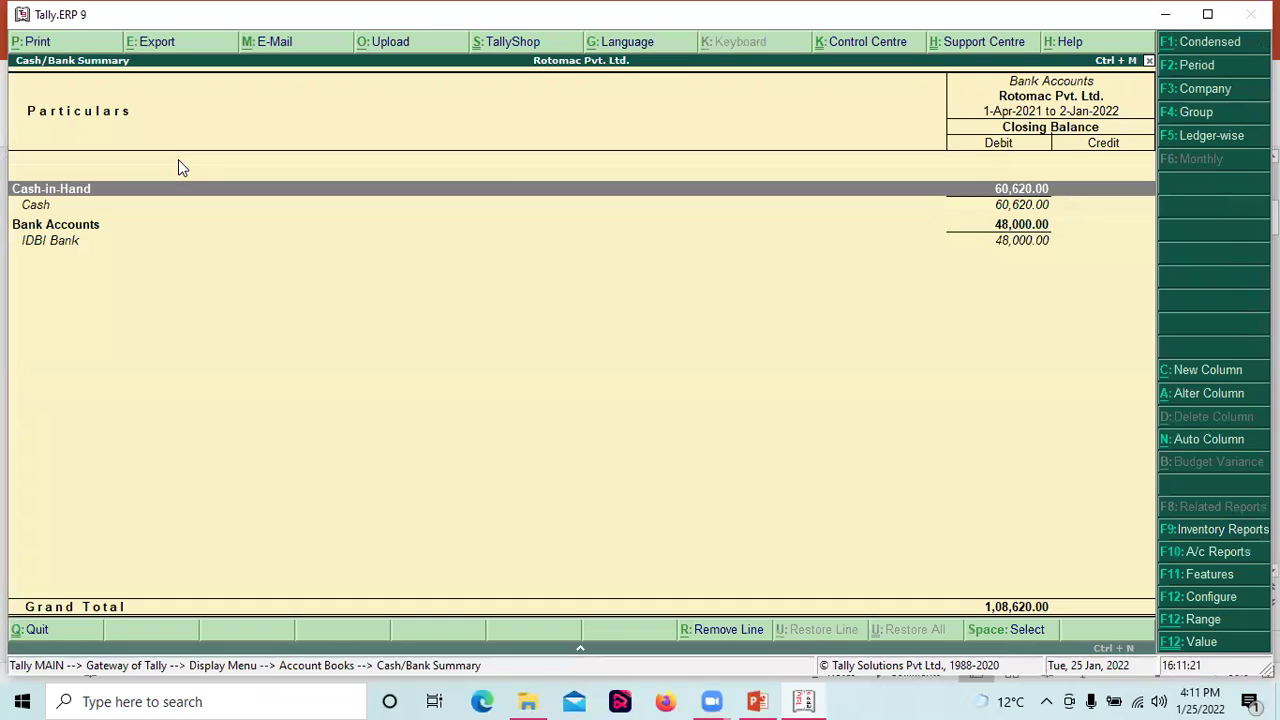
key(ctrl+n)
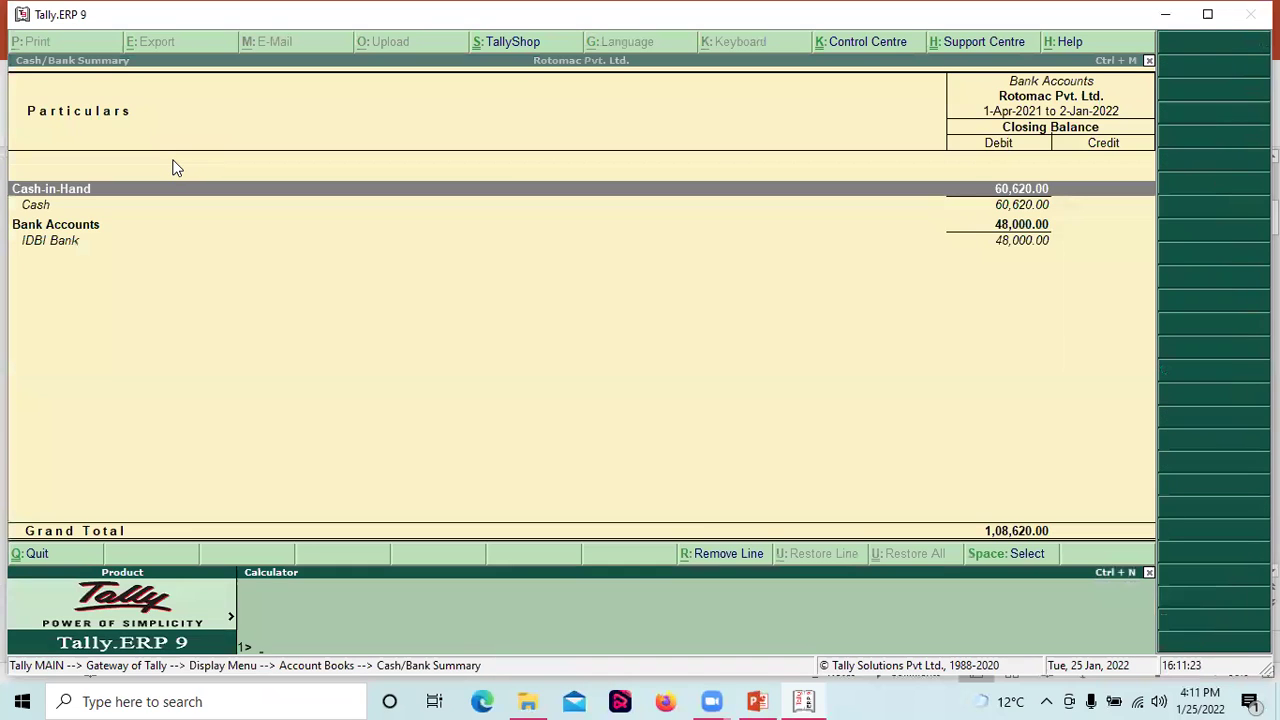
text(60620/- cash)
key(ctrl+m)
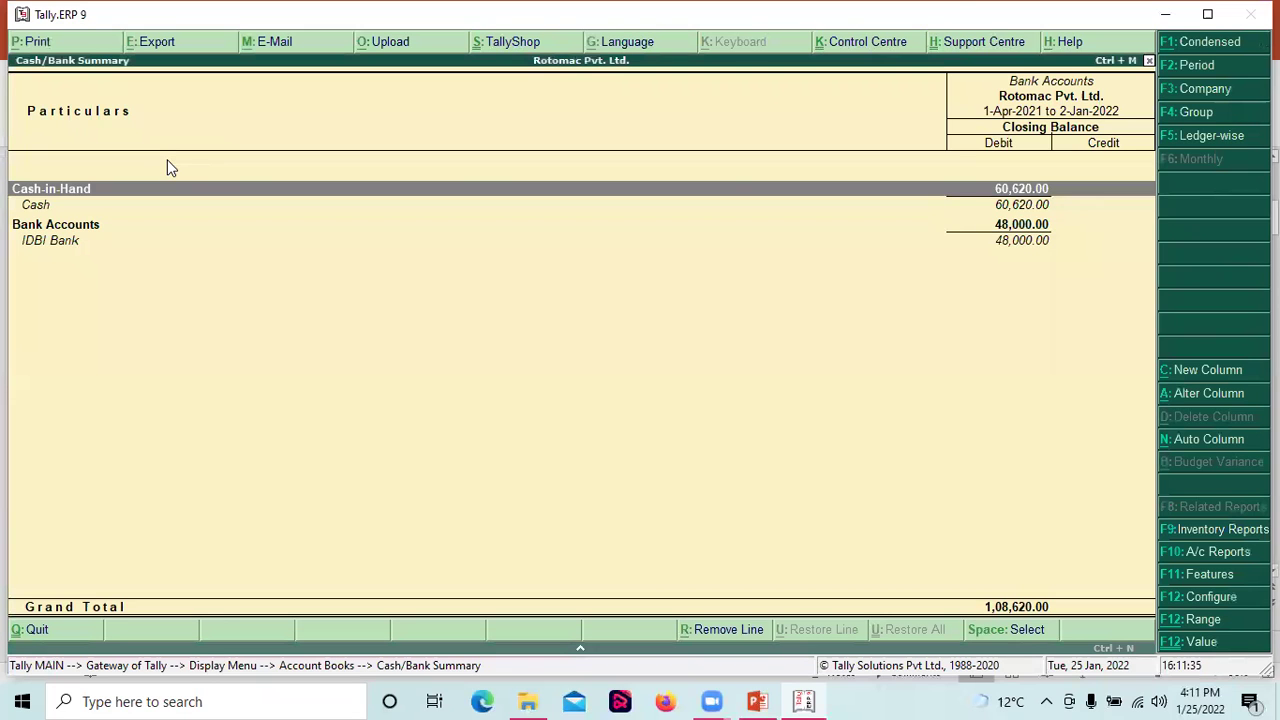
key(Escape)
key(Escape)
key(Escape)
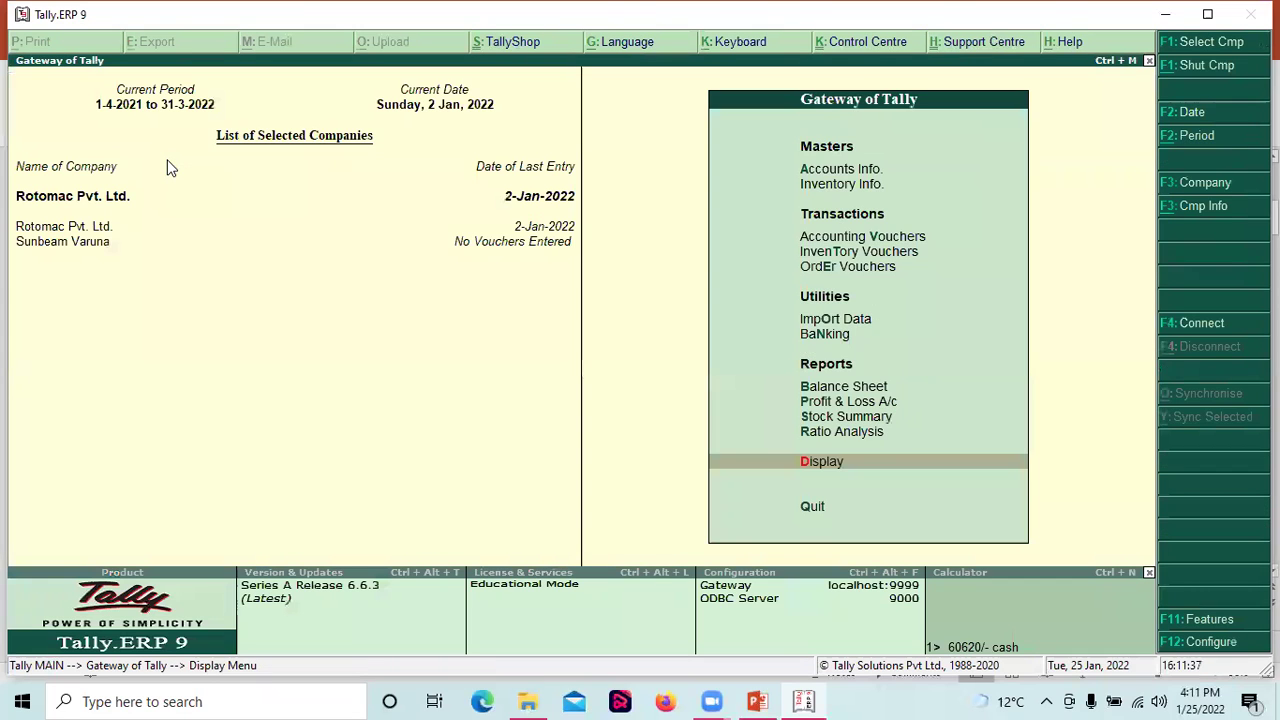
Step: Open a new memorandum voucher from Accounting Vouchers
key(Up)
key(Up)
key(Up)
key(Up)
key(Up)
key(Up)
key(Up)
key(Up)
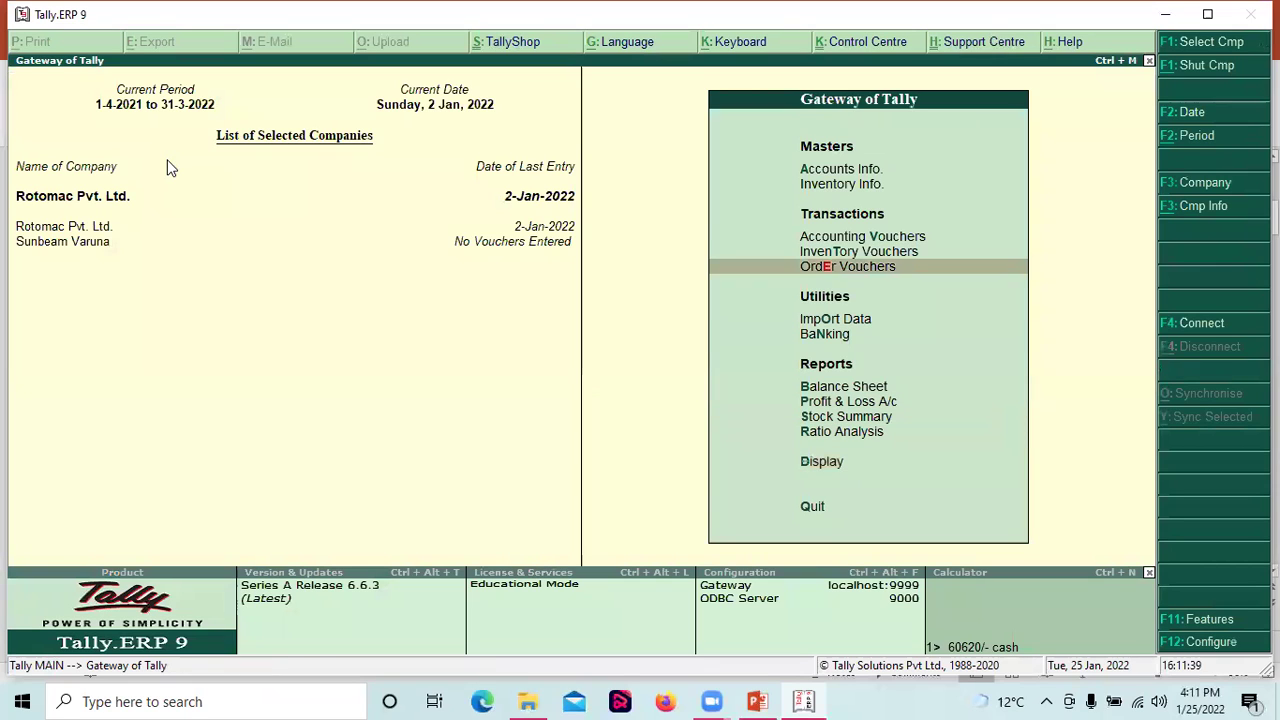
key(Up)
key(Return)
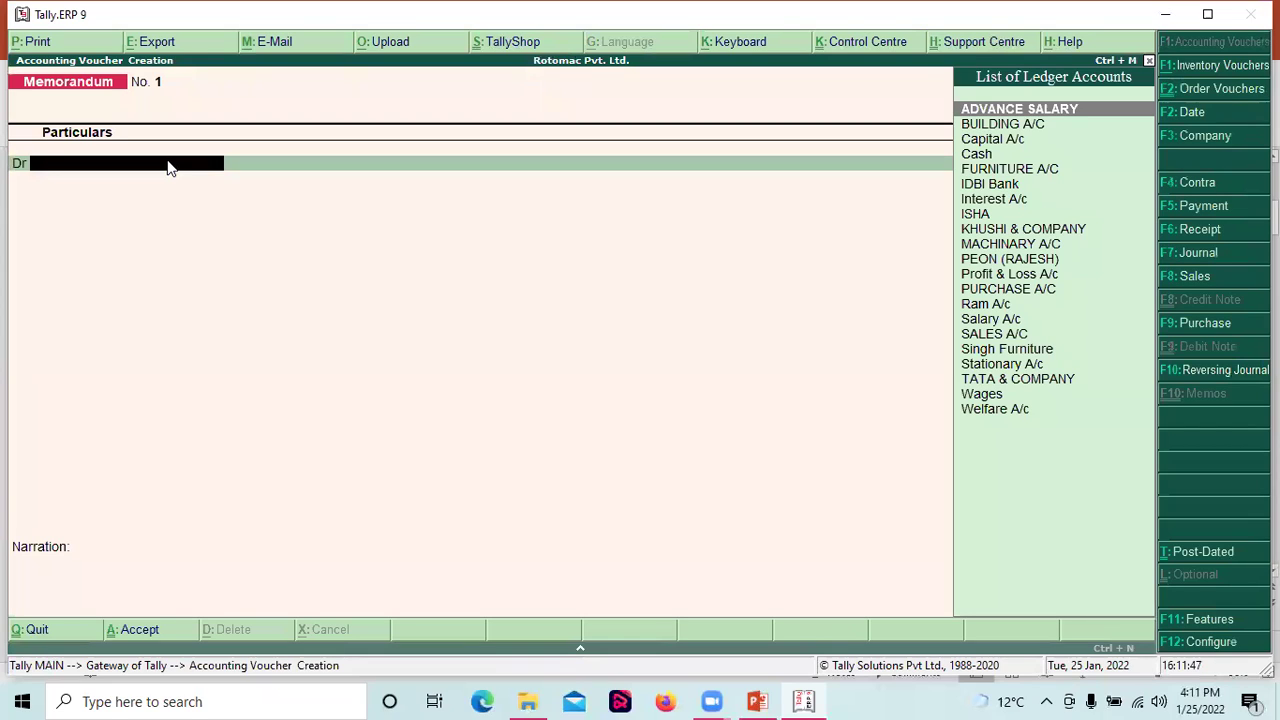
Step: Debit the peon's ledger account with 500 in the memorandum voucher
key(Down)
key(Down)
key(Down)
key(Down)
key(Down)
key(Down)
key(Down)
key(Down)
key(Down)
key(Down)
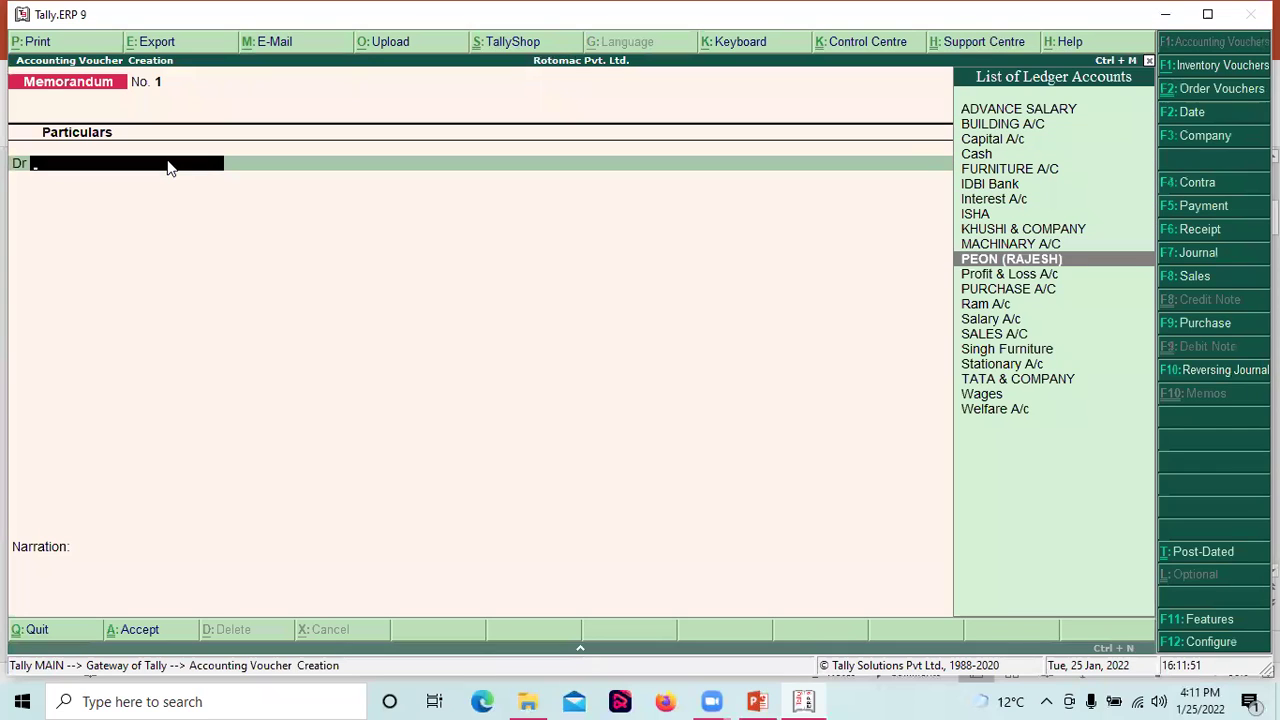
key(Return)
text(500)
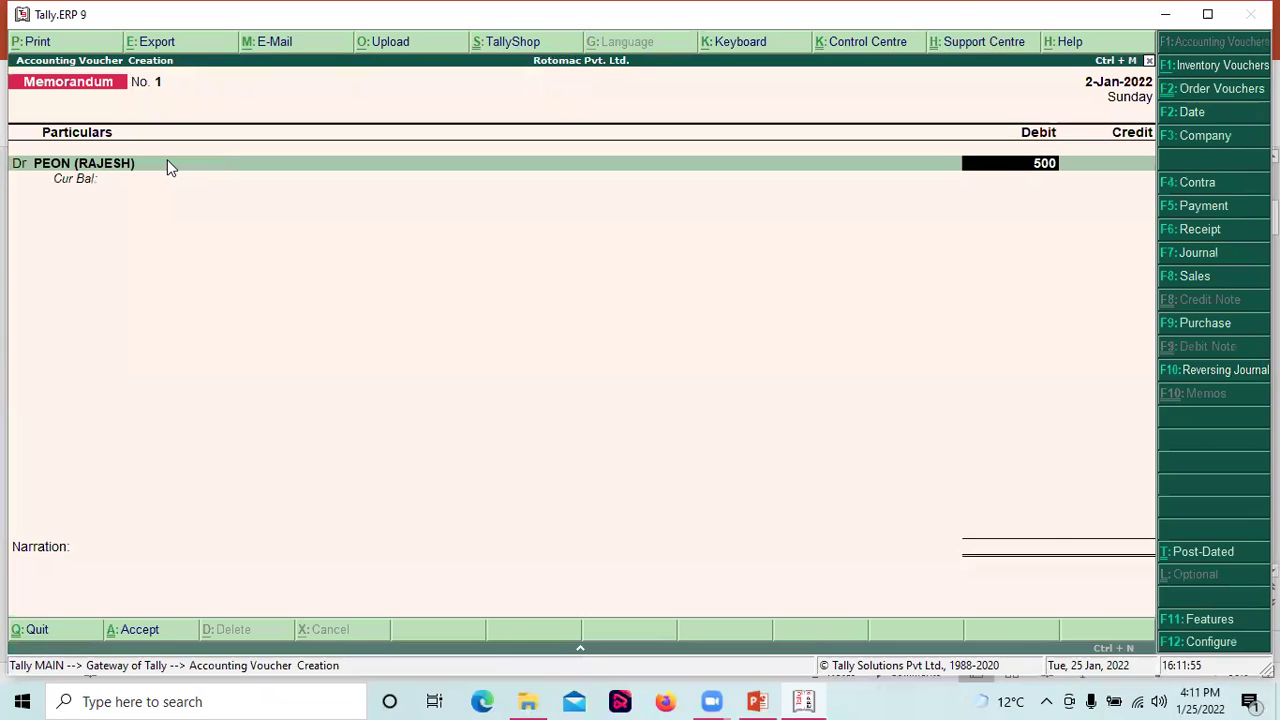
key(Return)
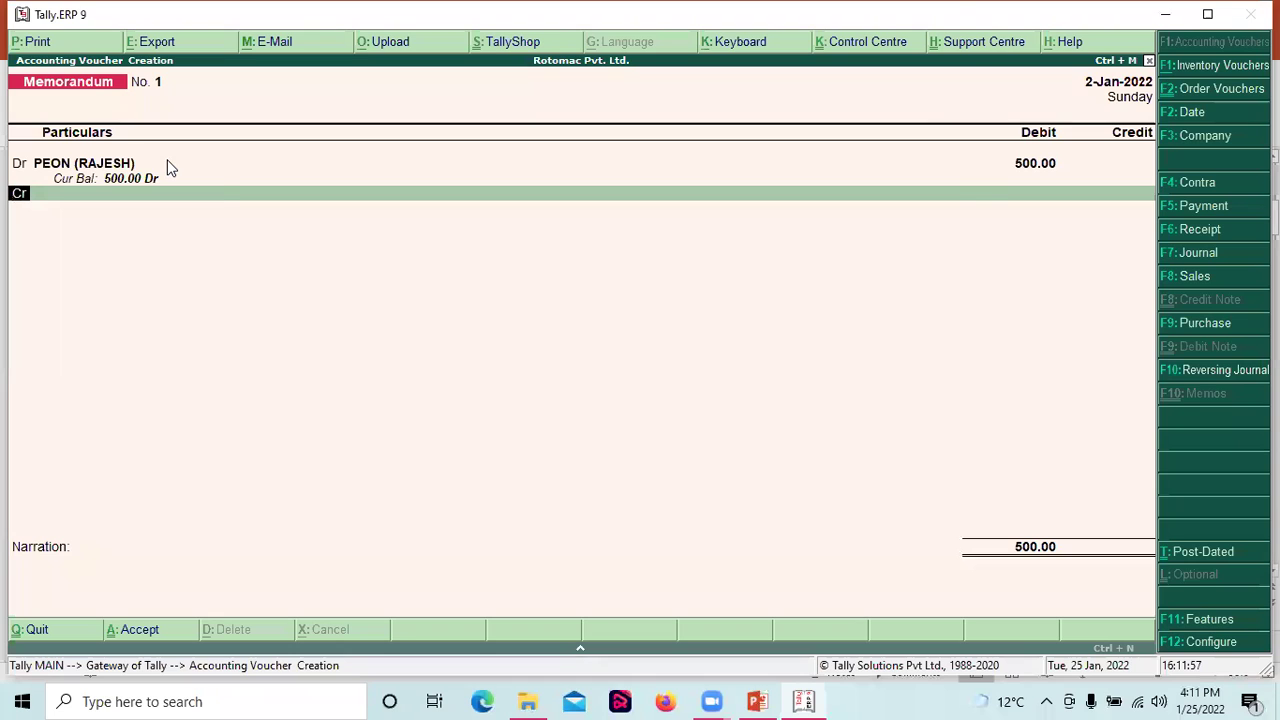
Step: Credit Cash with 500, leave the narration empty, and accept the memorandum voucher
key(Return)
text(Cas)
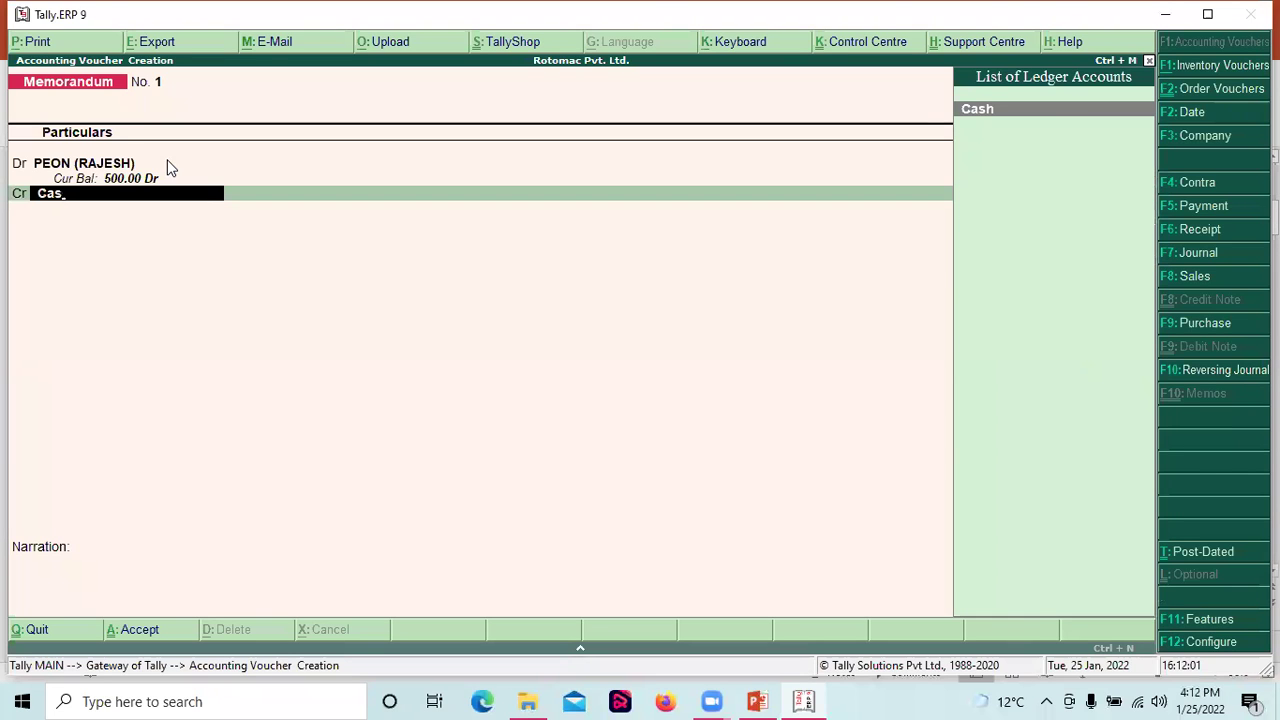
key(Return)
key(Return)
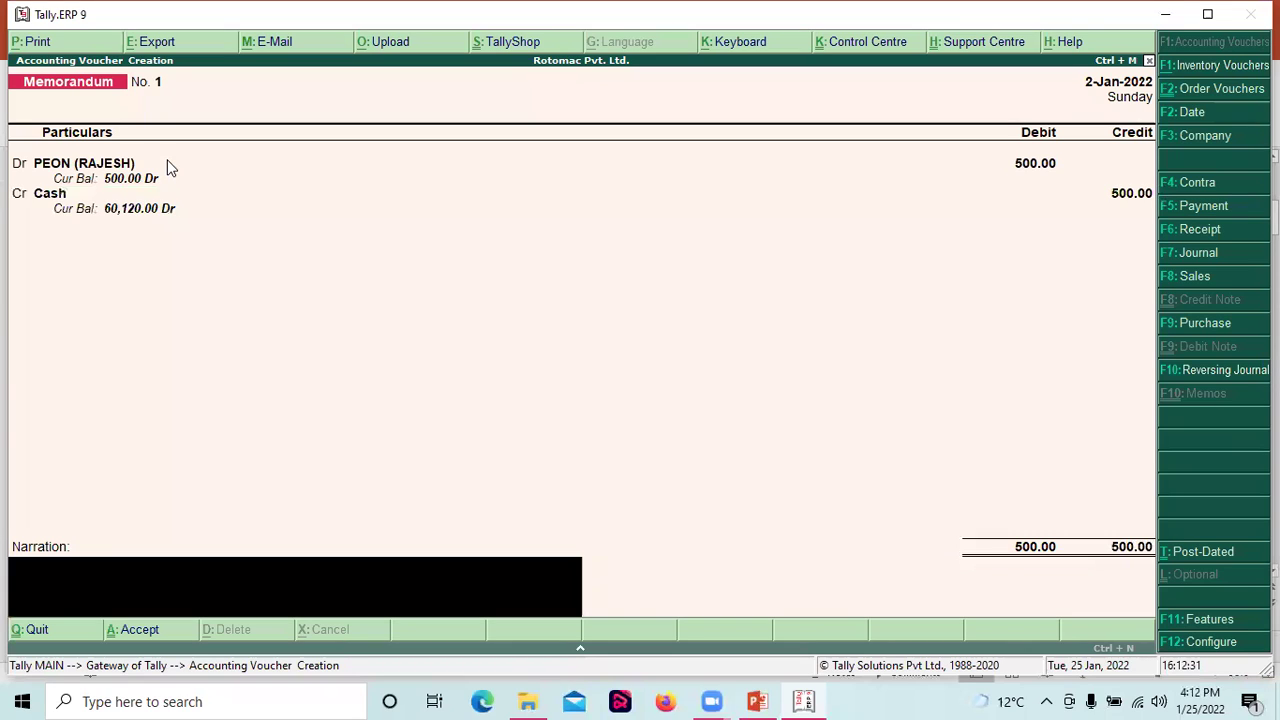
key(Return)
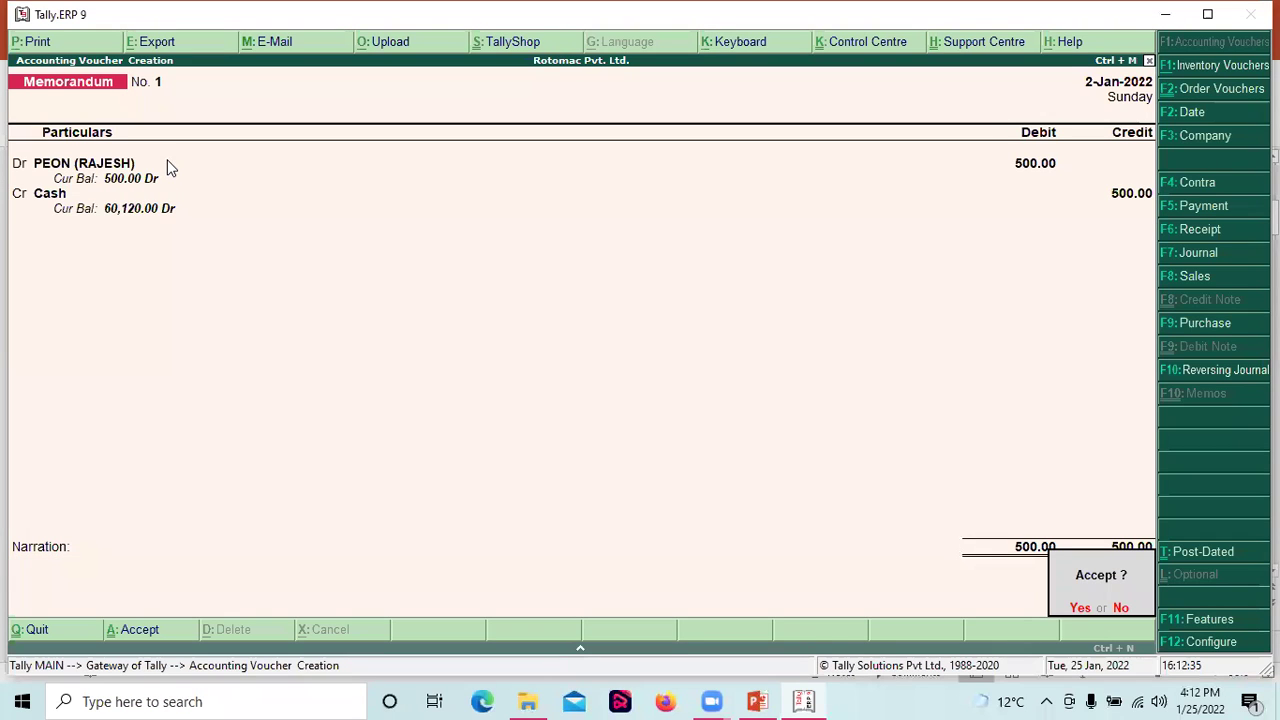
key(Return)
key(Escape)
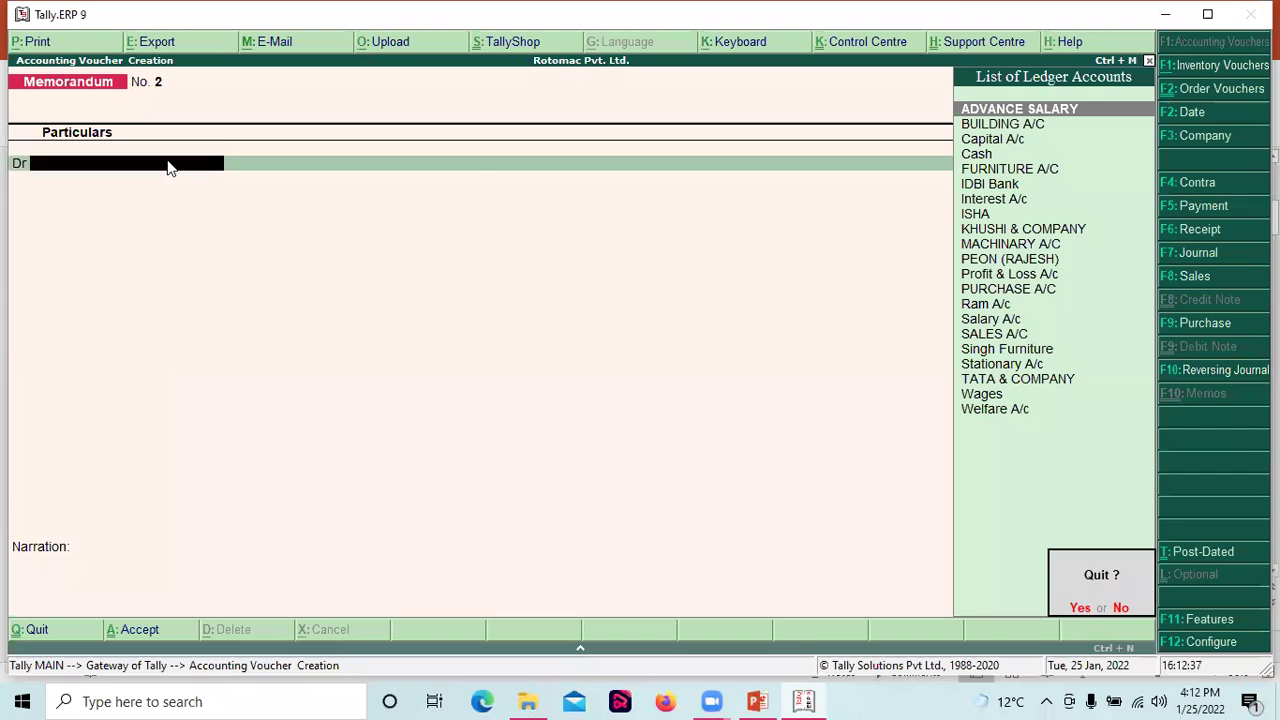
key(Return)
key(Escape)
key(Escape)
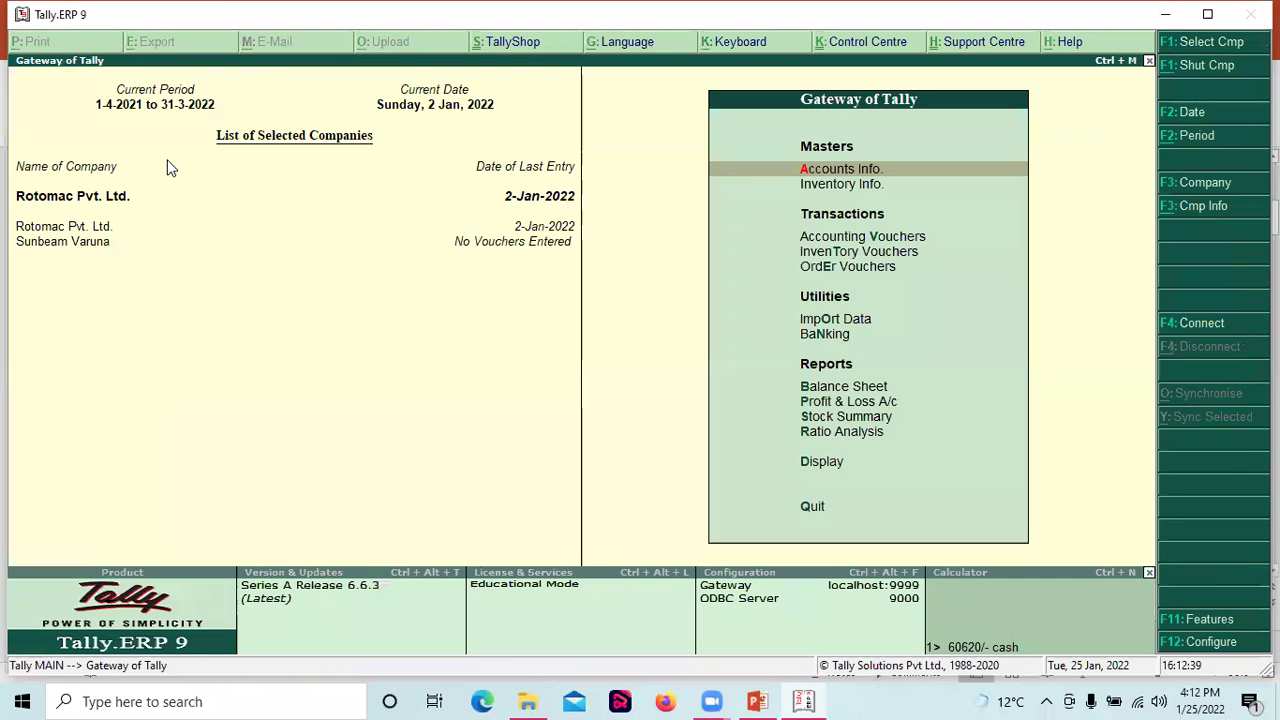
Step: Check the cash balance again in the Cash/Bank Book(s) summary
key(d)
key(a)
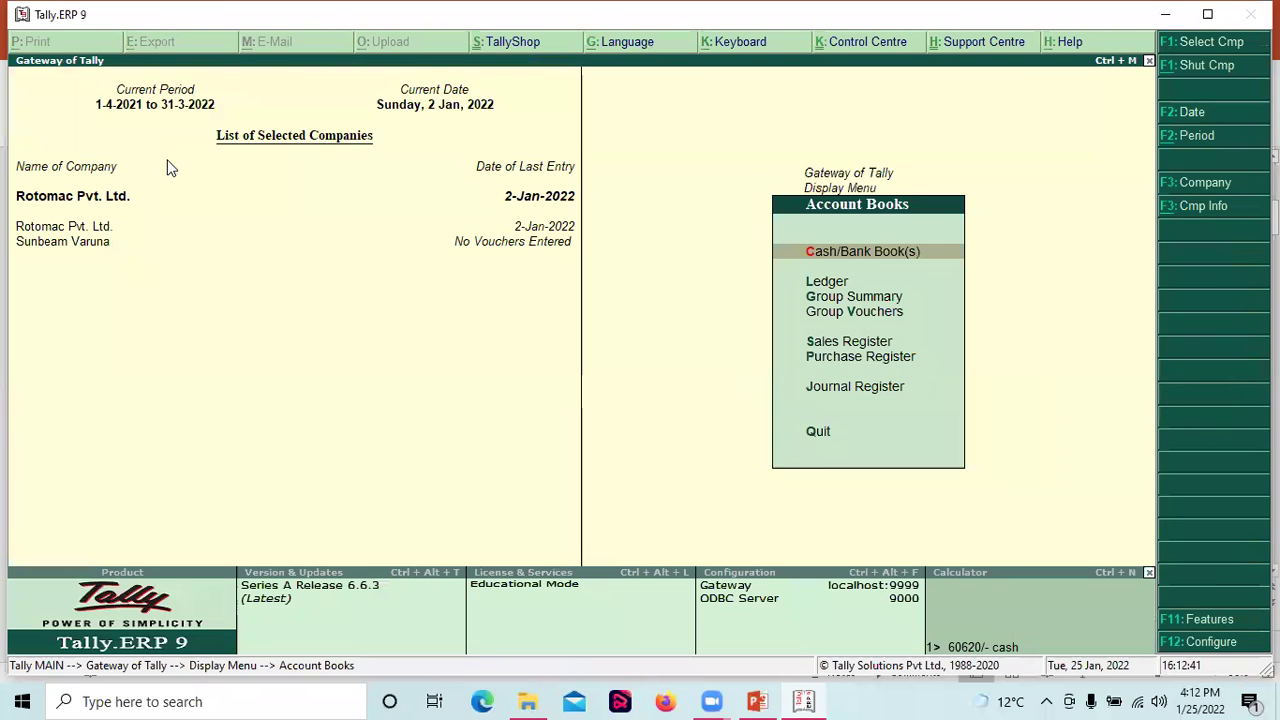
key(c)
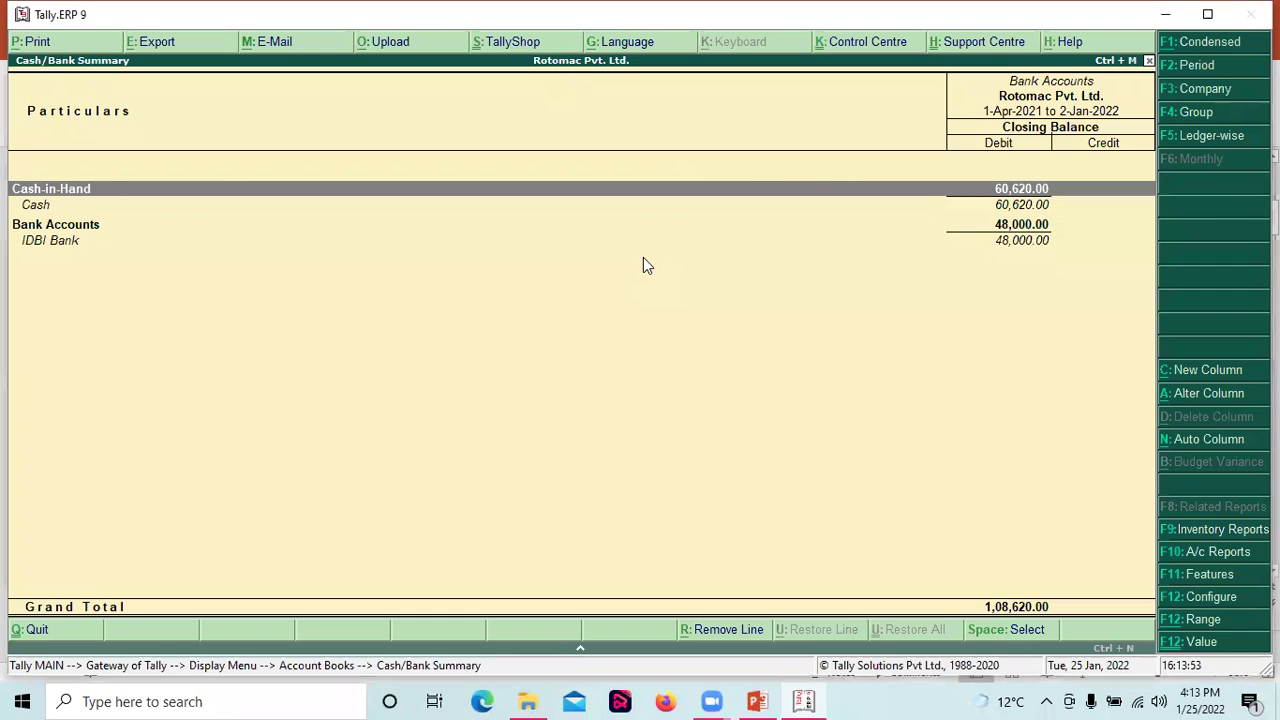
key(Escape)
key(Escape)
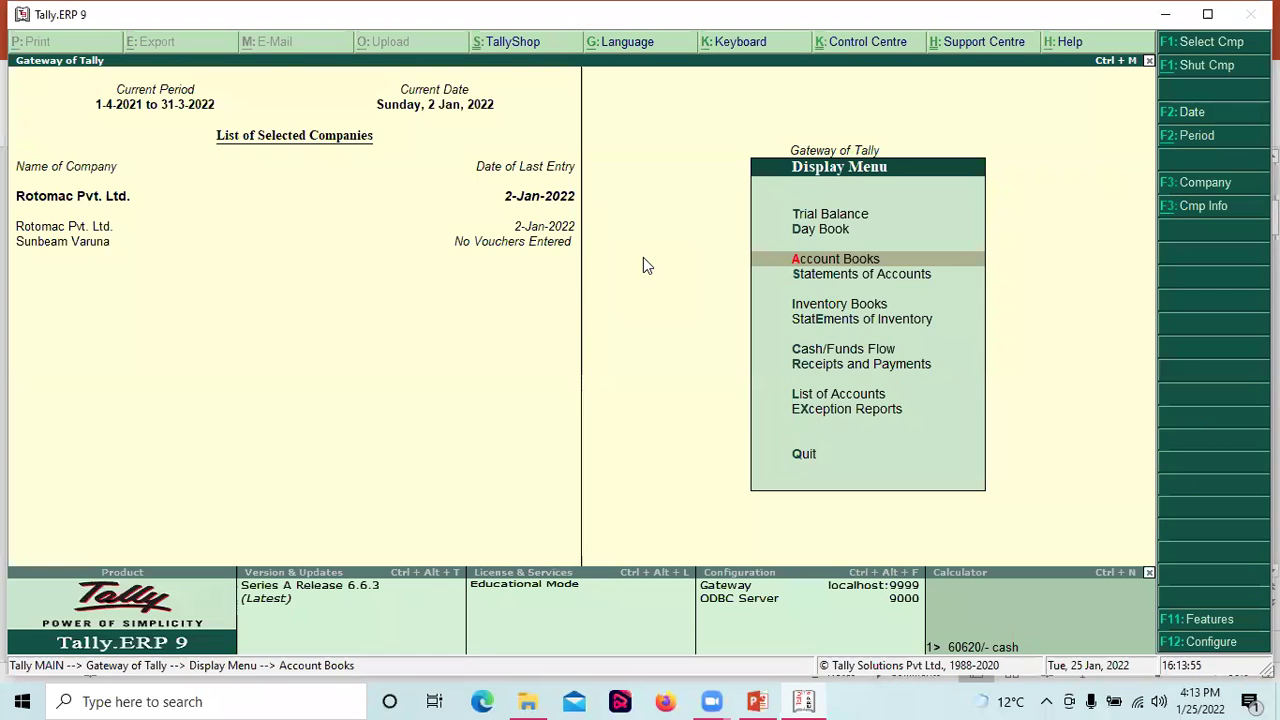
key(Escape)
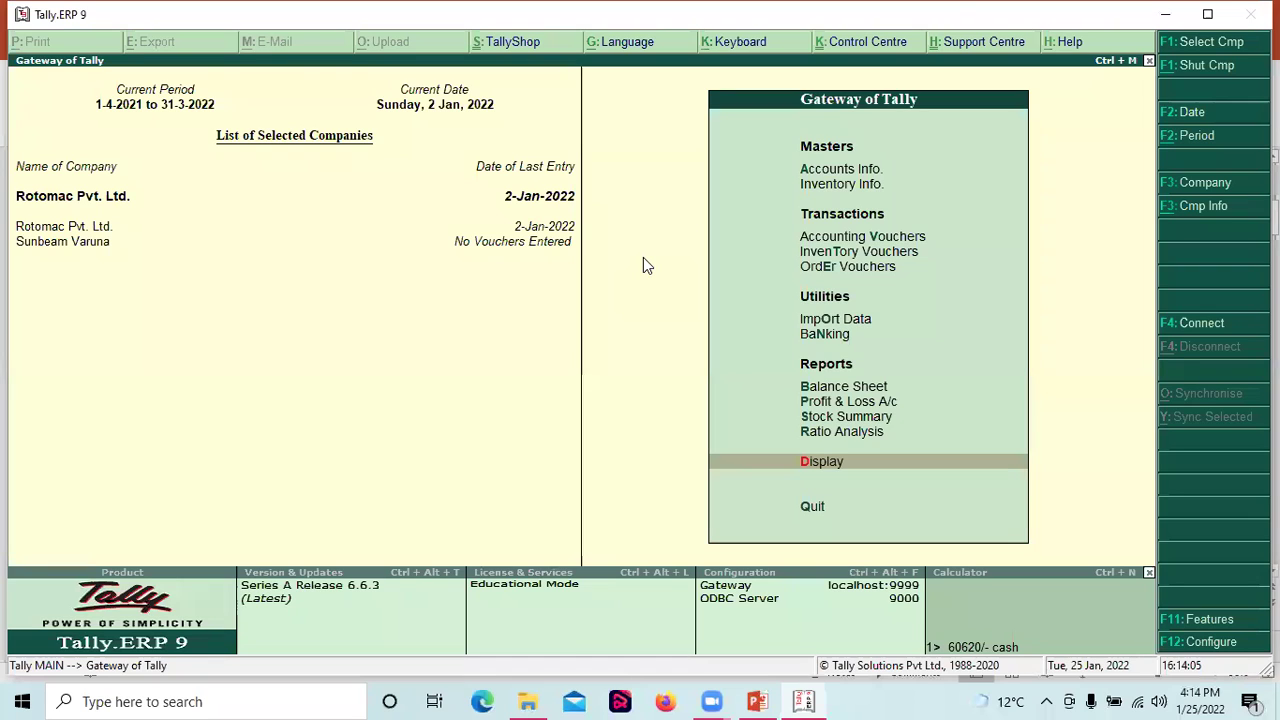
key(Up)
key(Up)
key(Up)
key(Up)
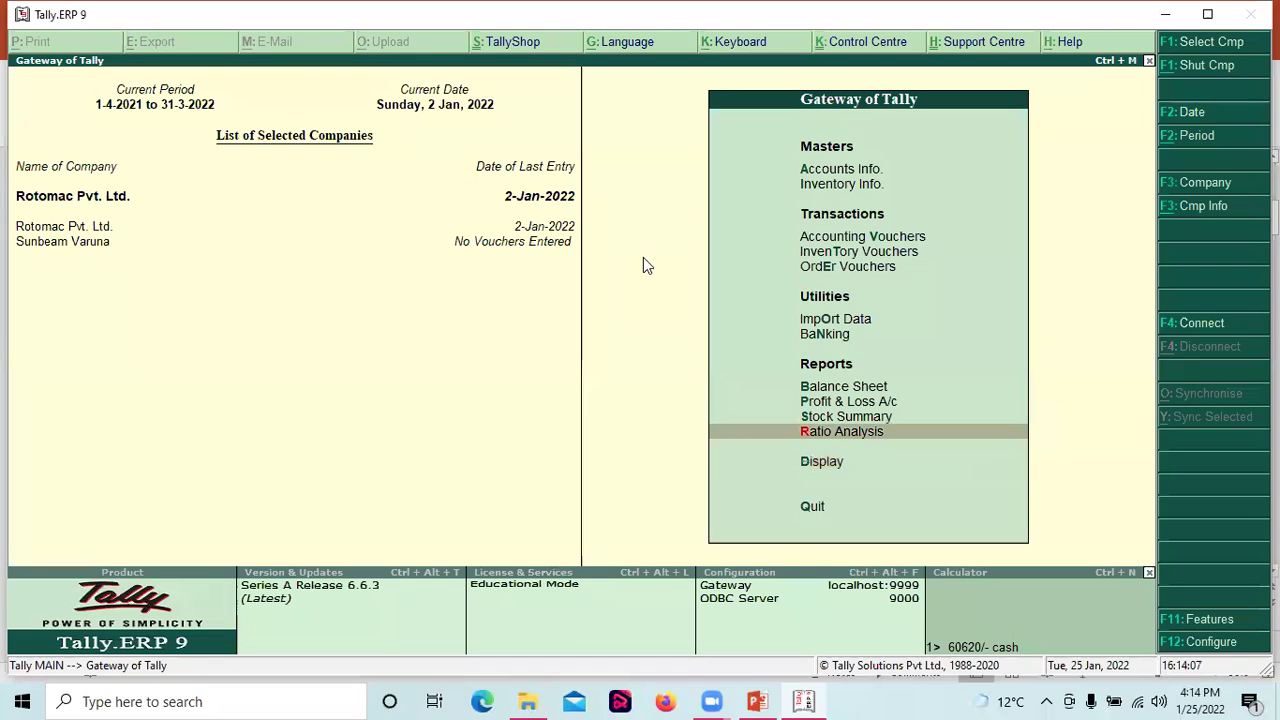
key(Up)
key(Up)
key(Up)
key(Up)
key(Up)
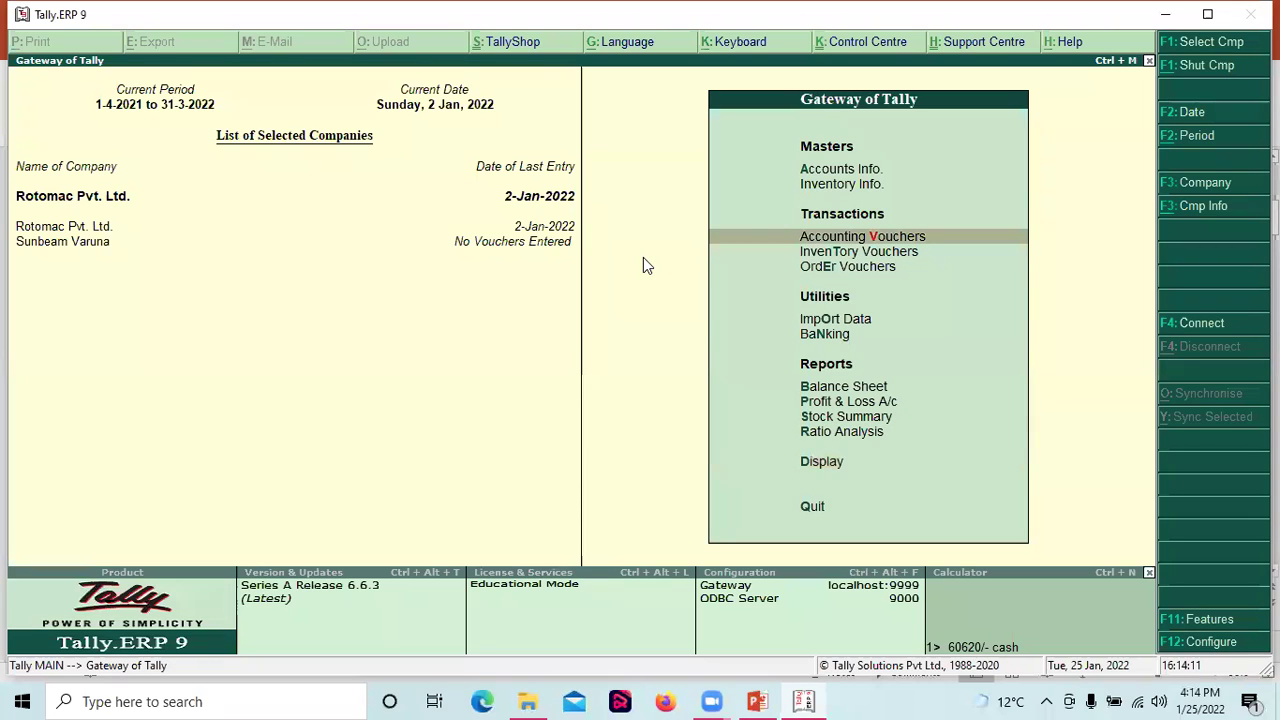
key(Down)
key(Down)
key(Down)
key(Down)
key(Down)
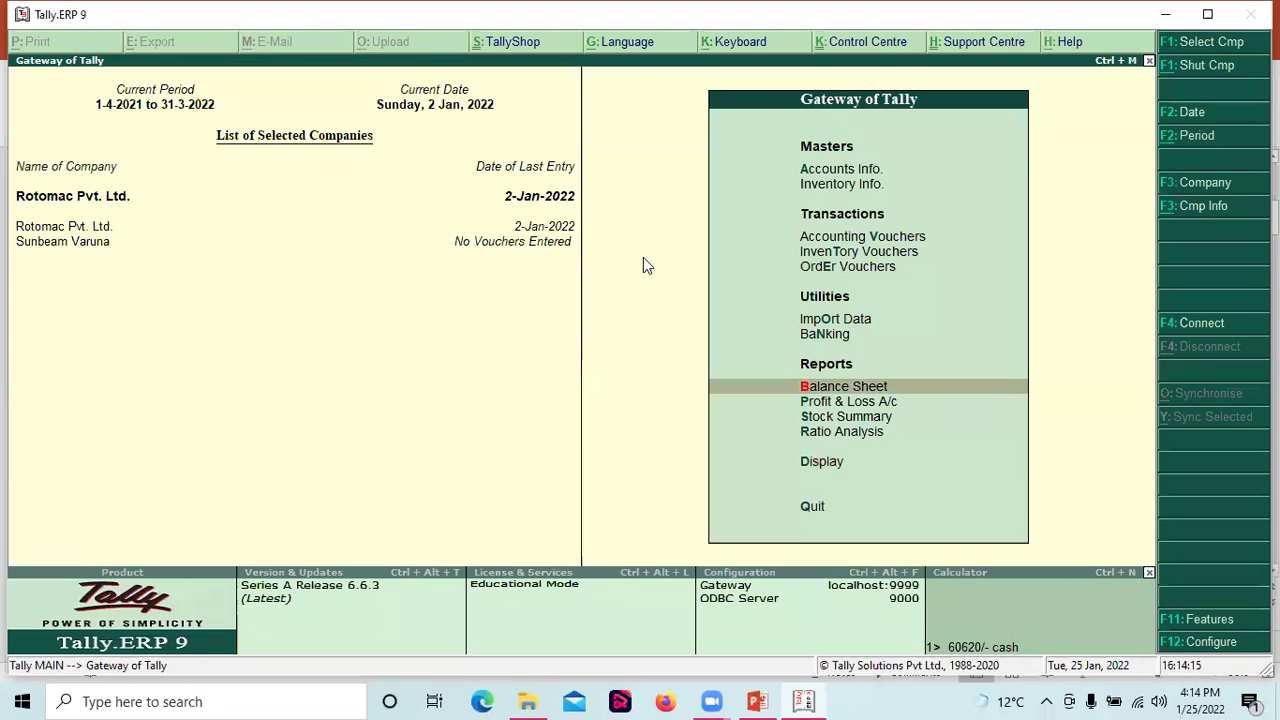
Step: Open the peon's January memorandum voucher from the memorandum vouchers exception report
key(d)
key(x)
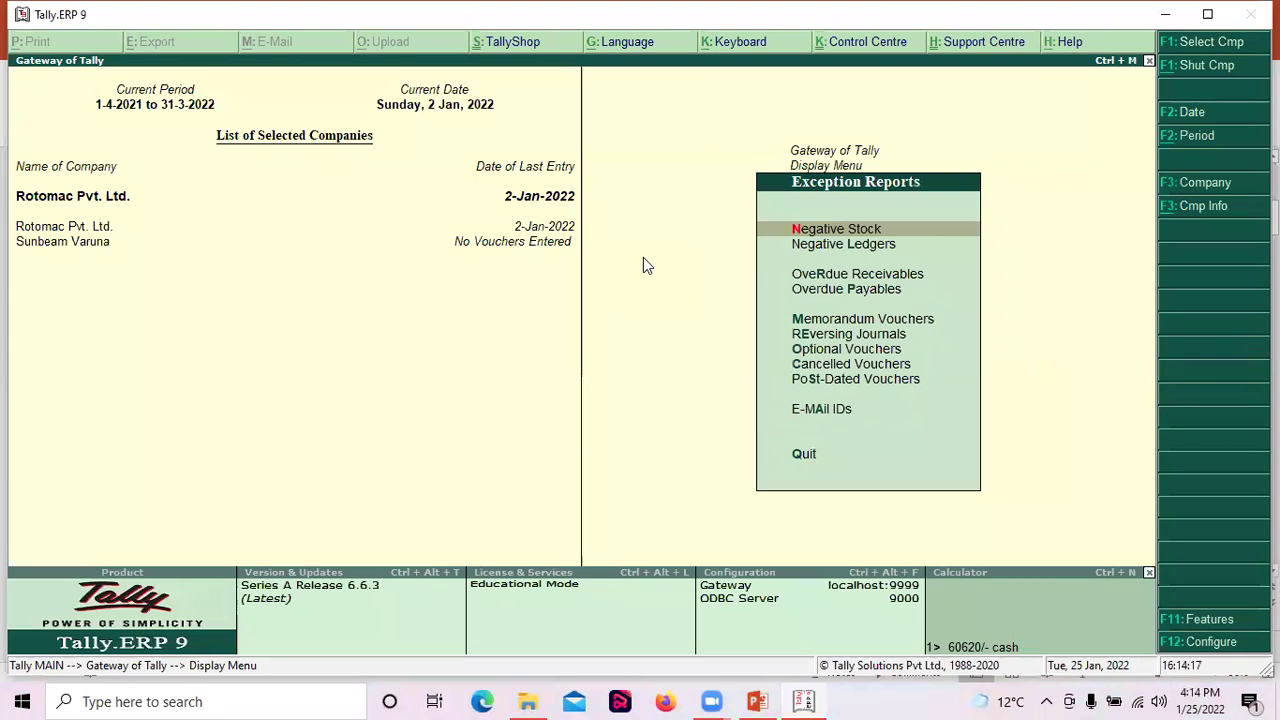
key(m)
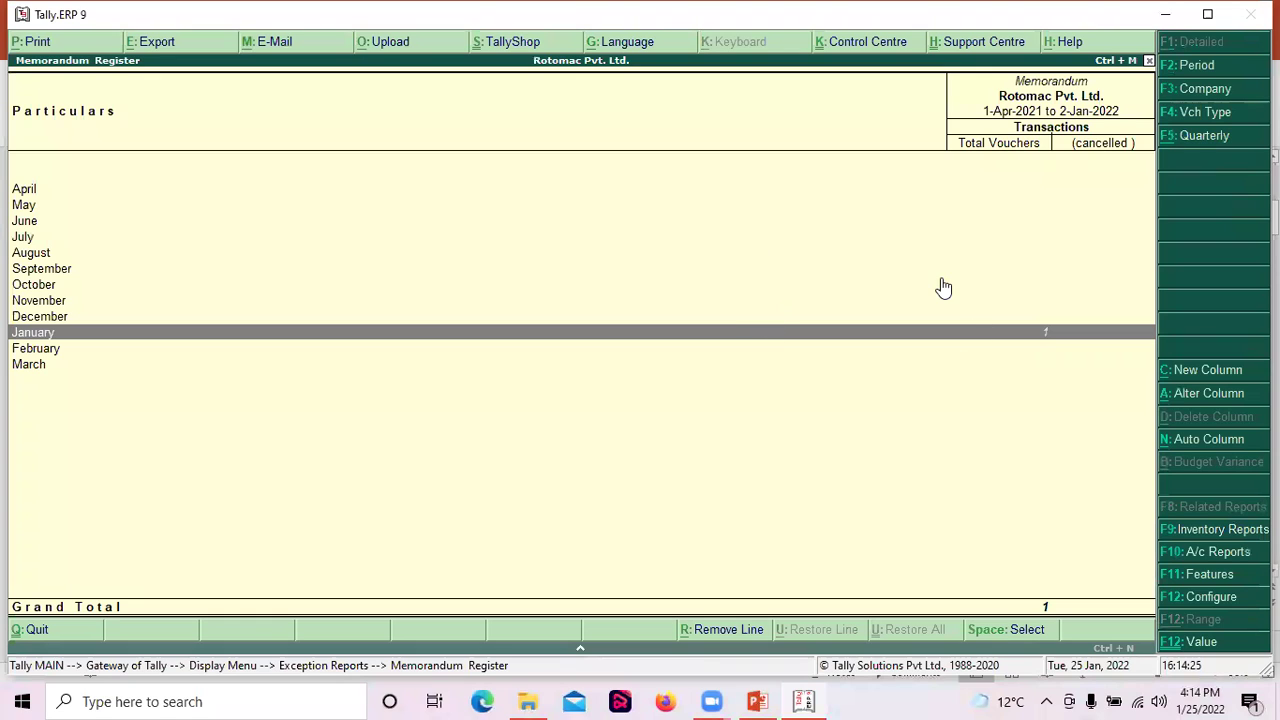
key(Return)
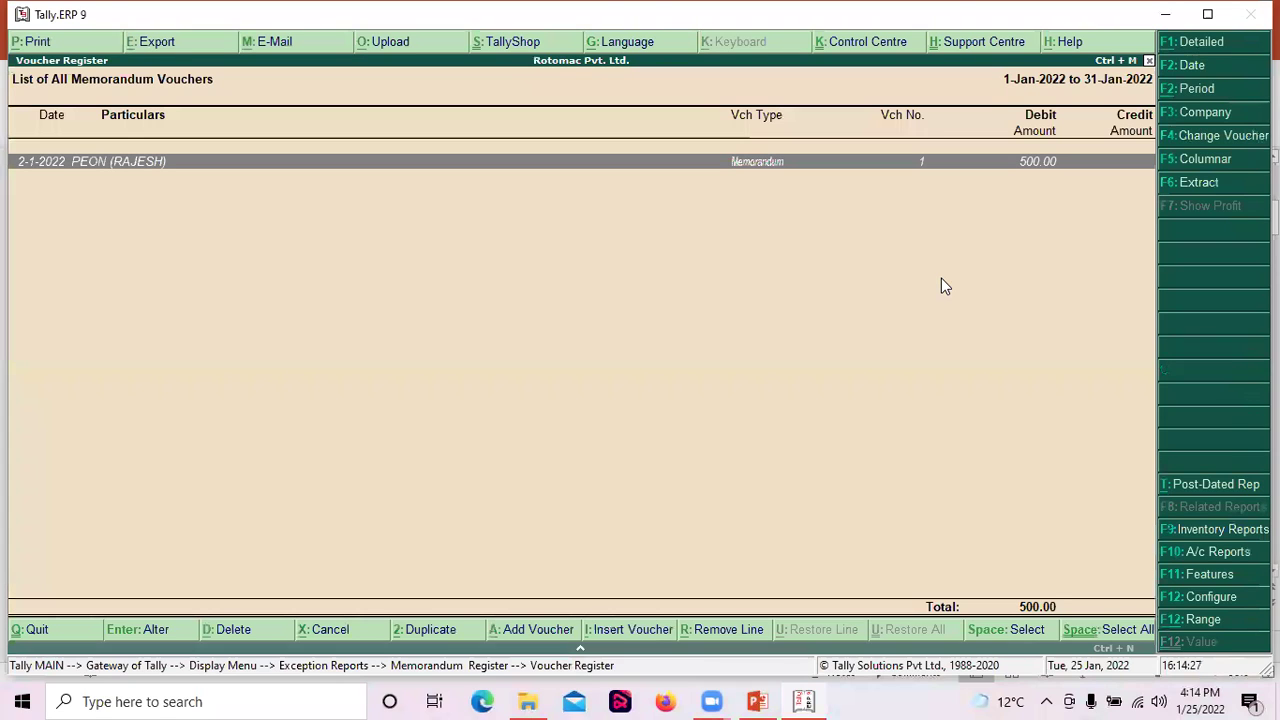
key(Return)
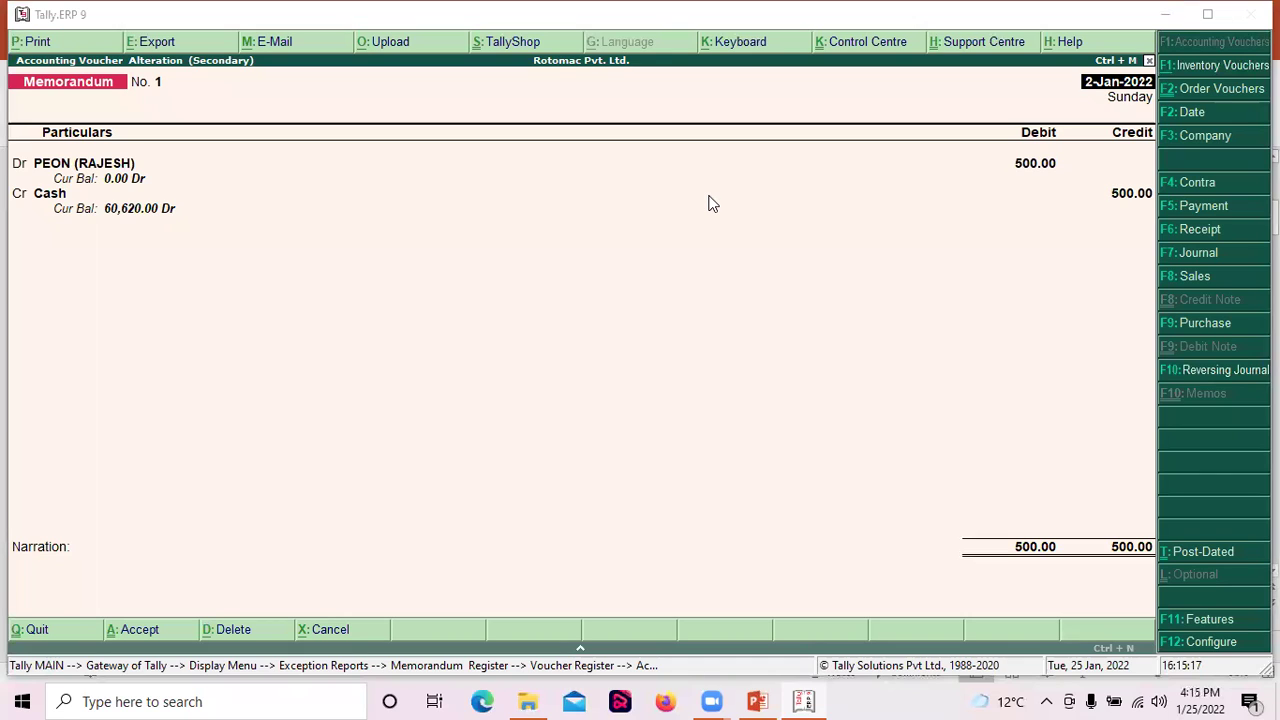
Step: Convert the memorandum voucher into a payment voucher, keeping its date and Cash as the account
click(703, 196)
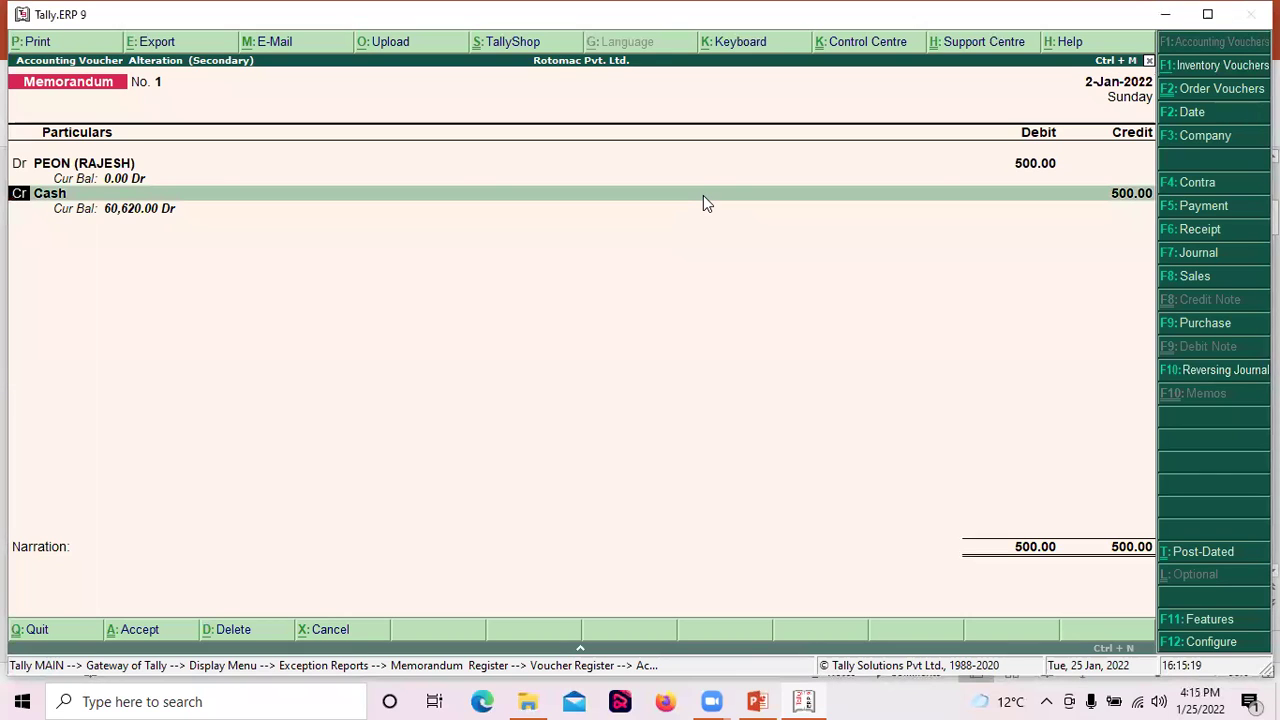
key(F5)
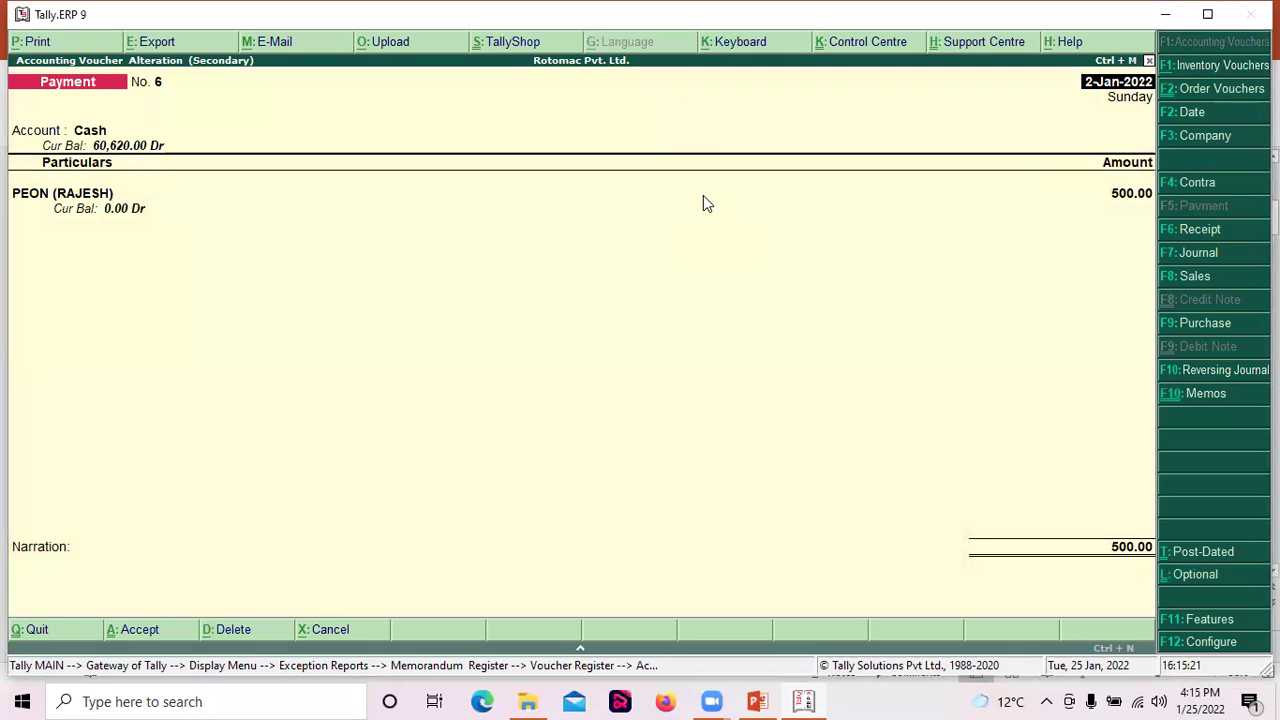
key(Return)
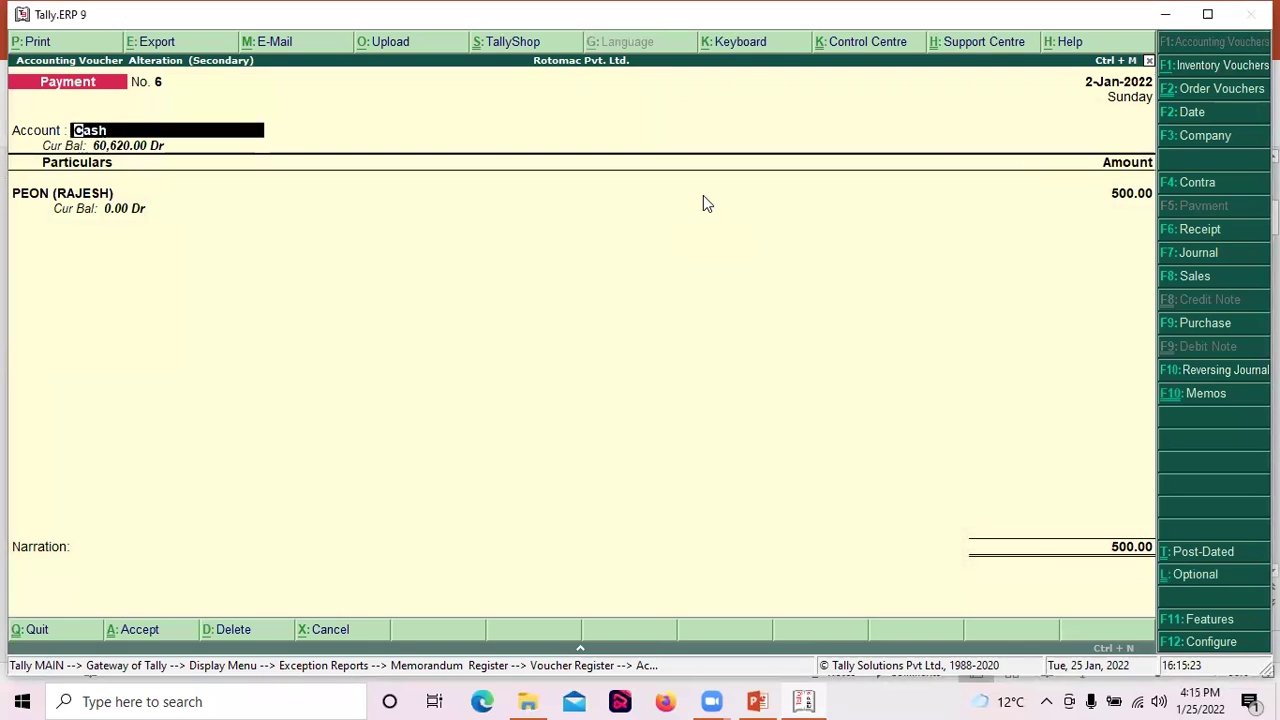
key(Return)
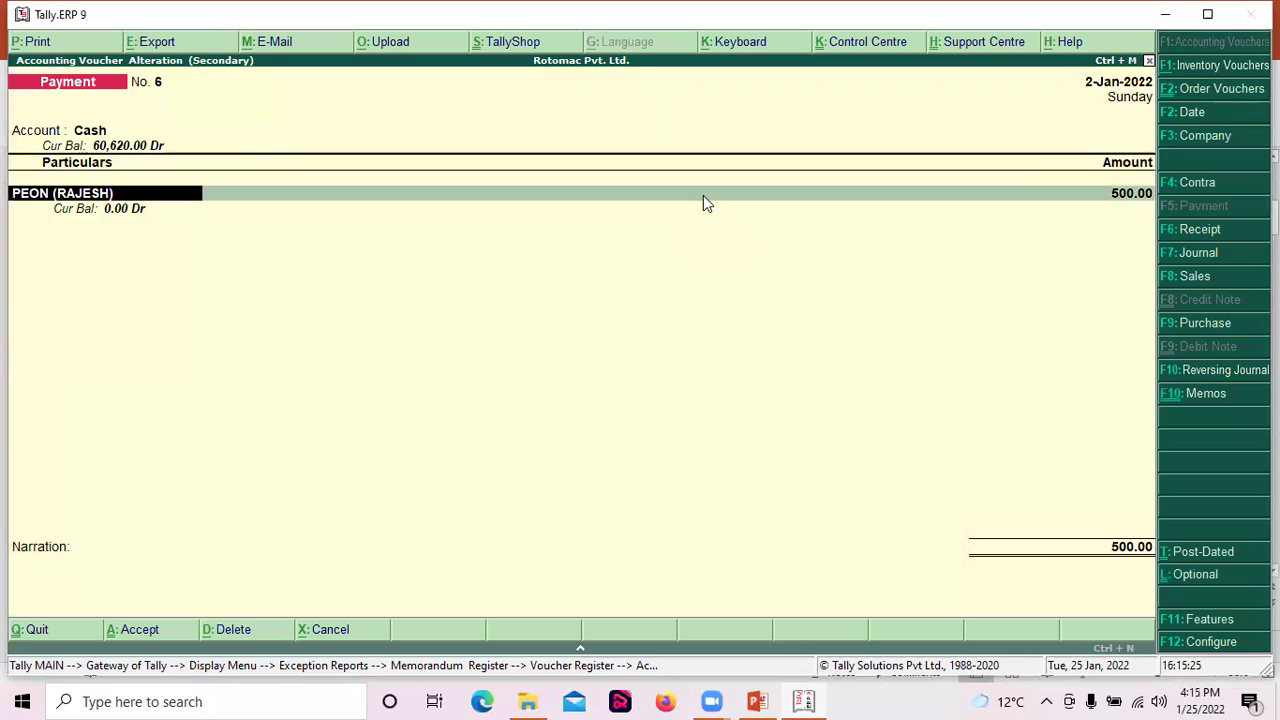
Step: Replace the peon's ledger with Stationary A/c in the payment voucher and set the amount to 380
text(St)
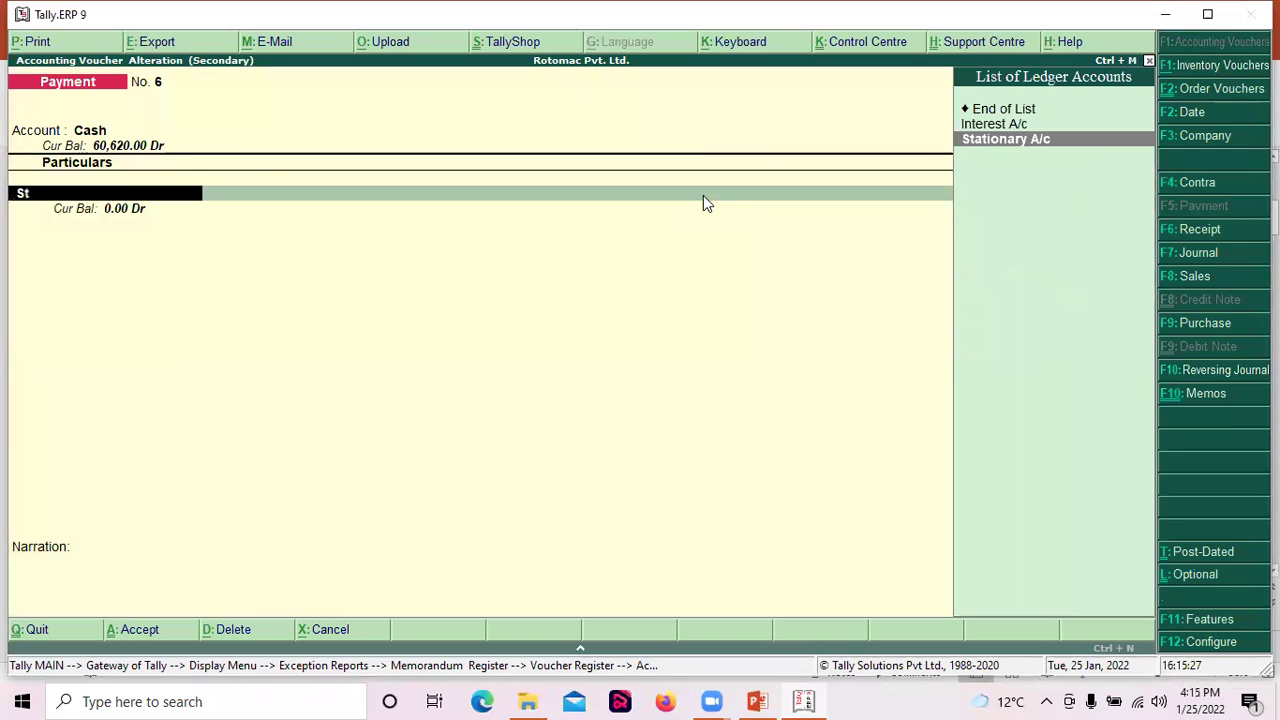
key(Return)
text(380)
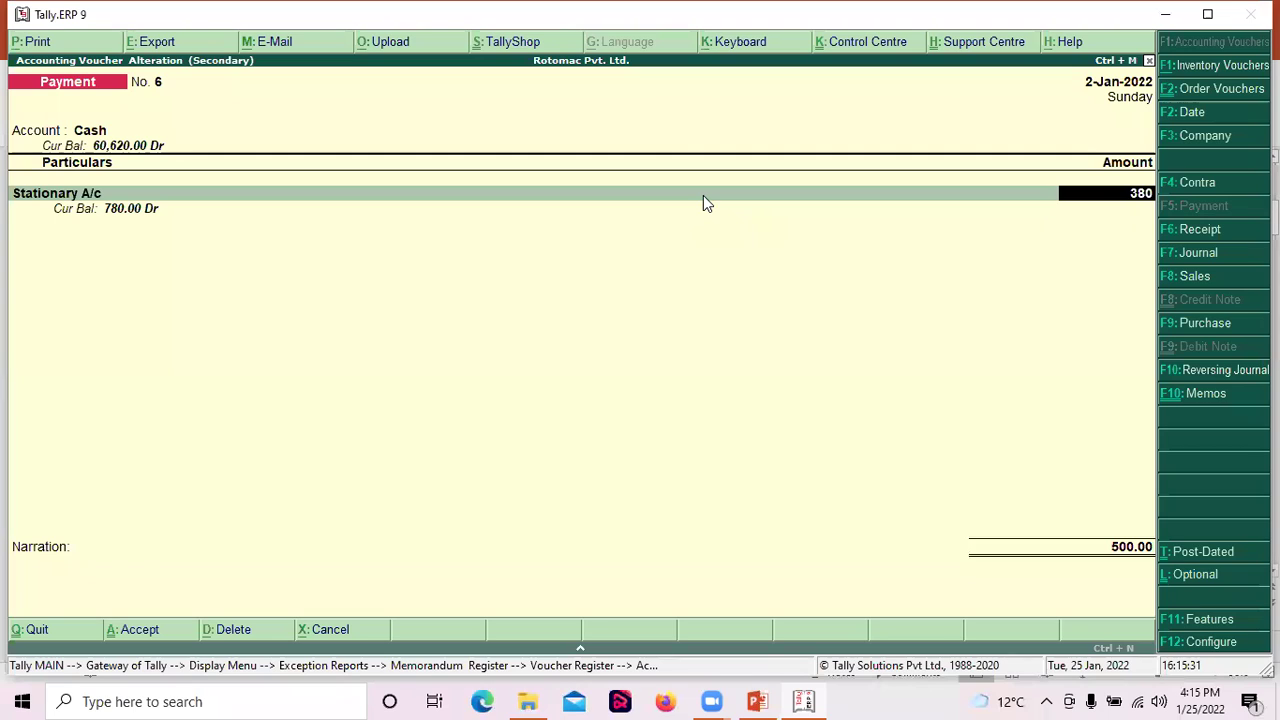
key(Return)
key(Return)
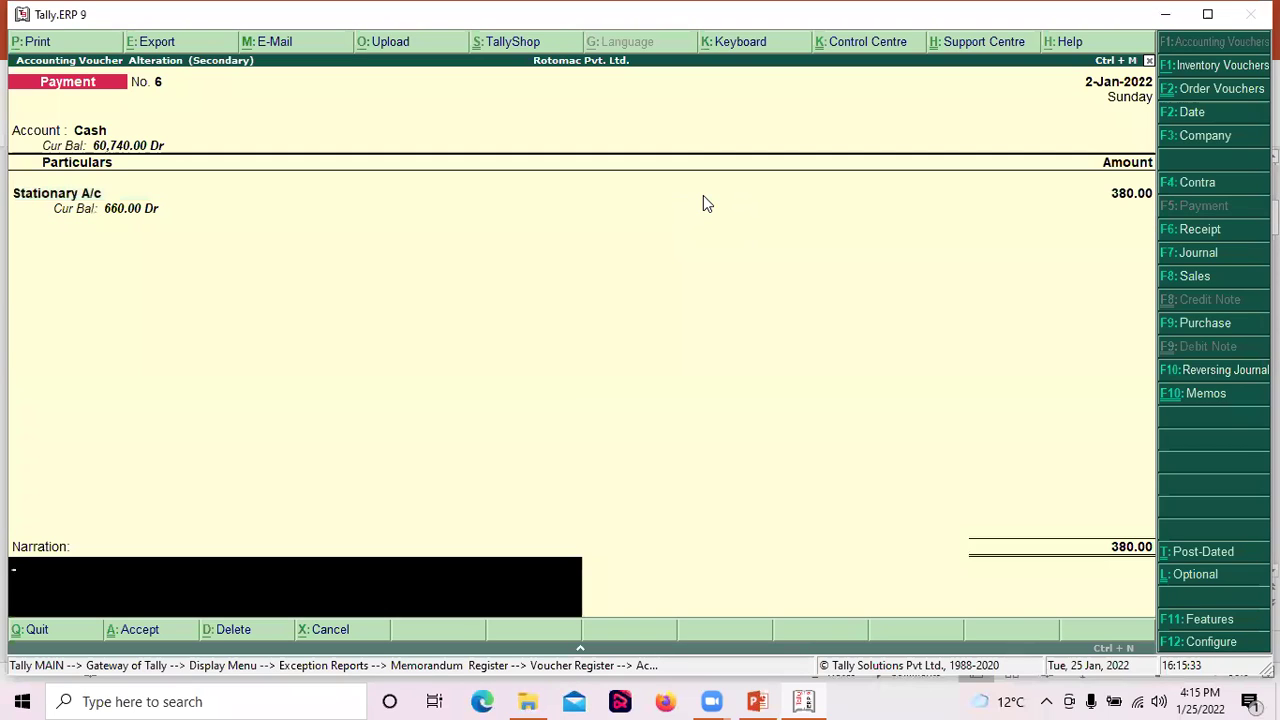
Step: Enter the narration "being oaid for stationary" and accept the payment voucher
text(being oaid for stat)
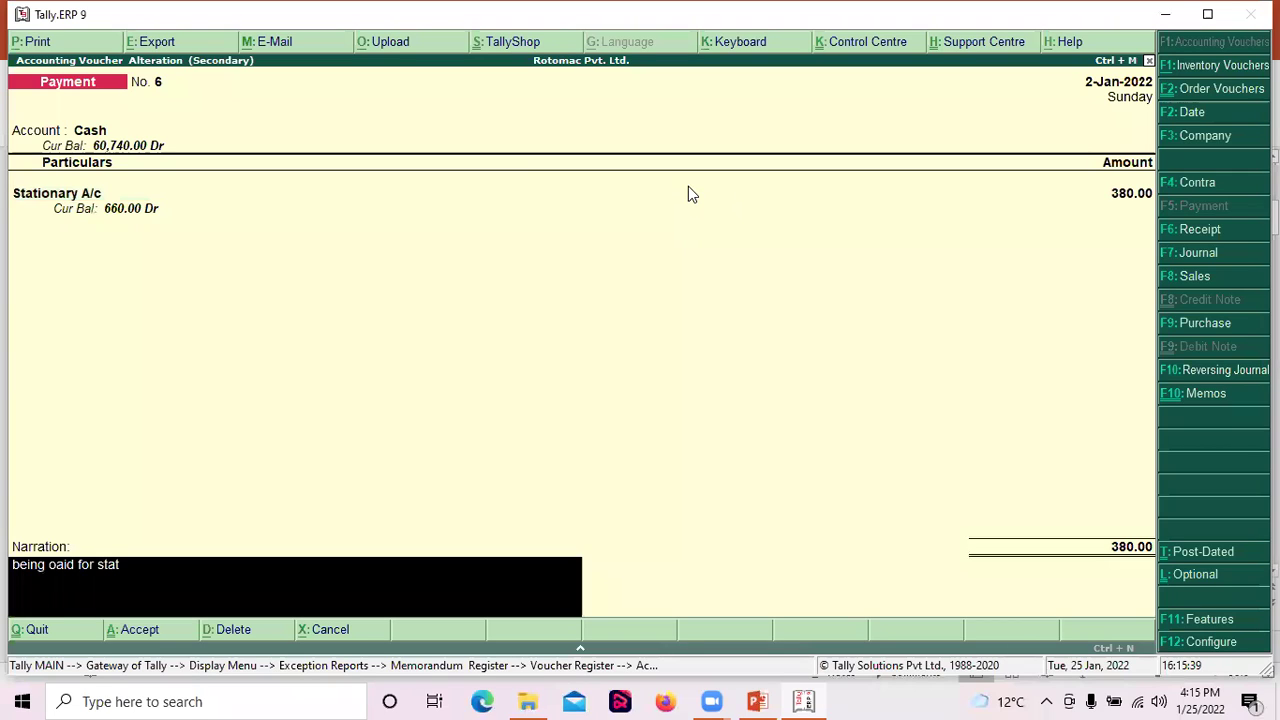
text(ionary)
key(Return)
key(Return)
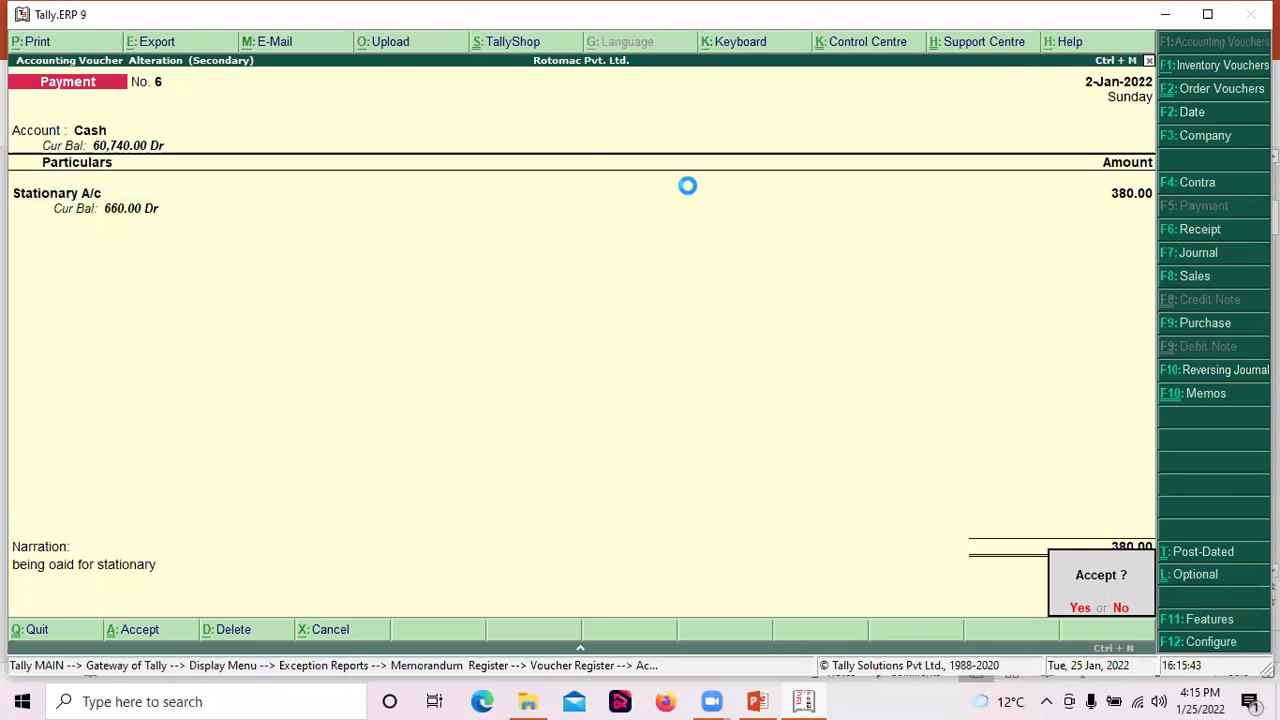
Step: Leave the memorandum register and check the cash balance in the Cash/Bank Book(s) summary
key(Escape)
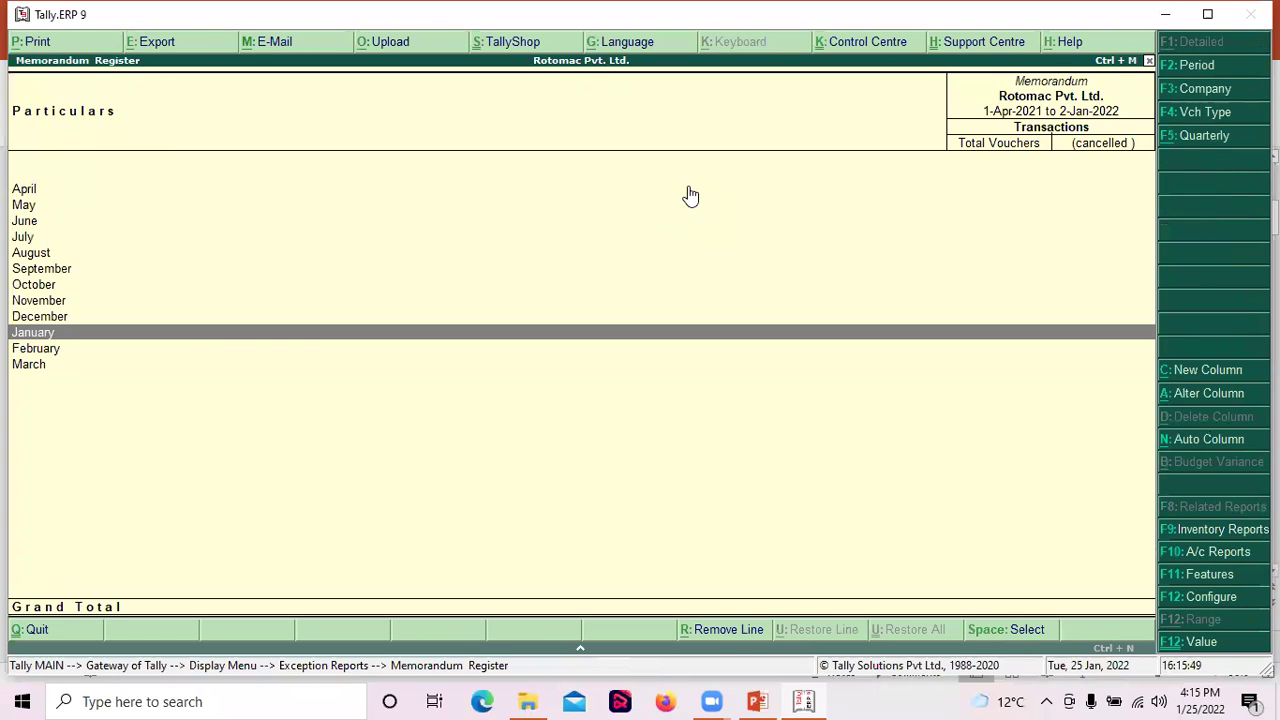
key(Escape)
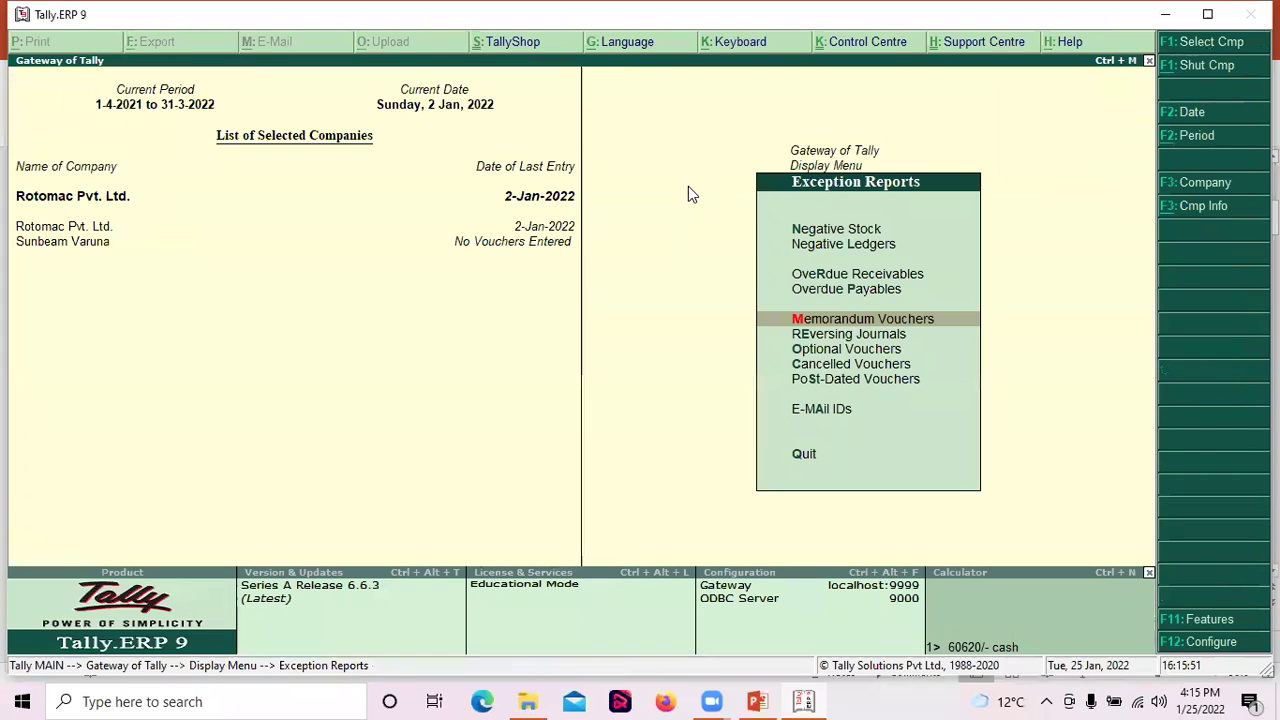
key(Escape)
key(Escape)
key(Return)
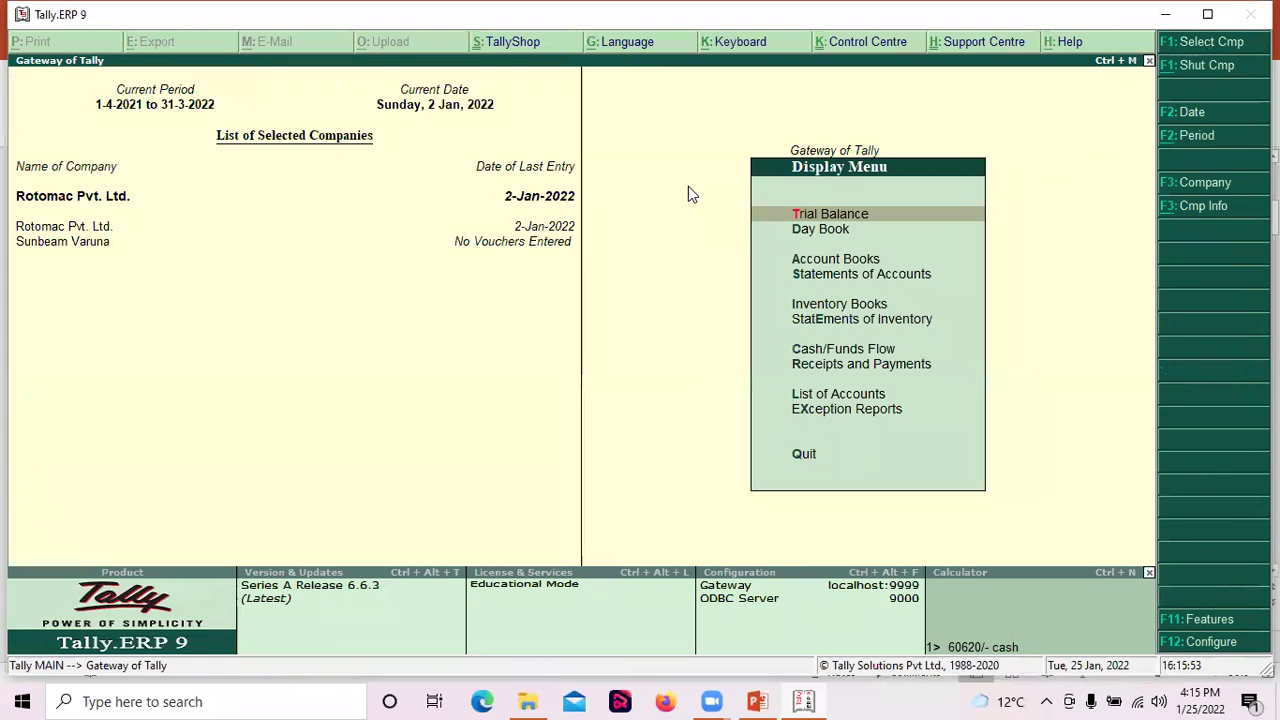
key(a)
key(Return)
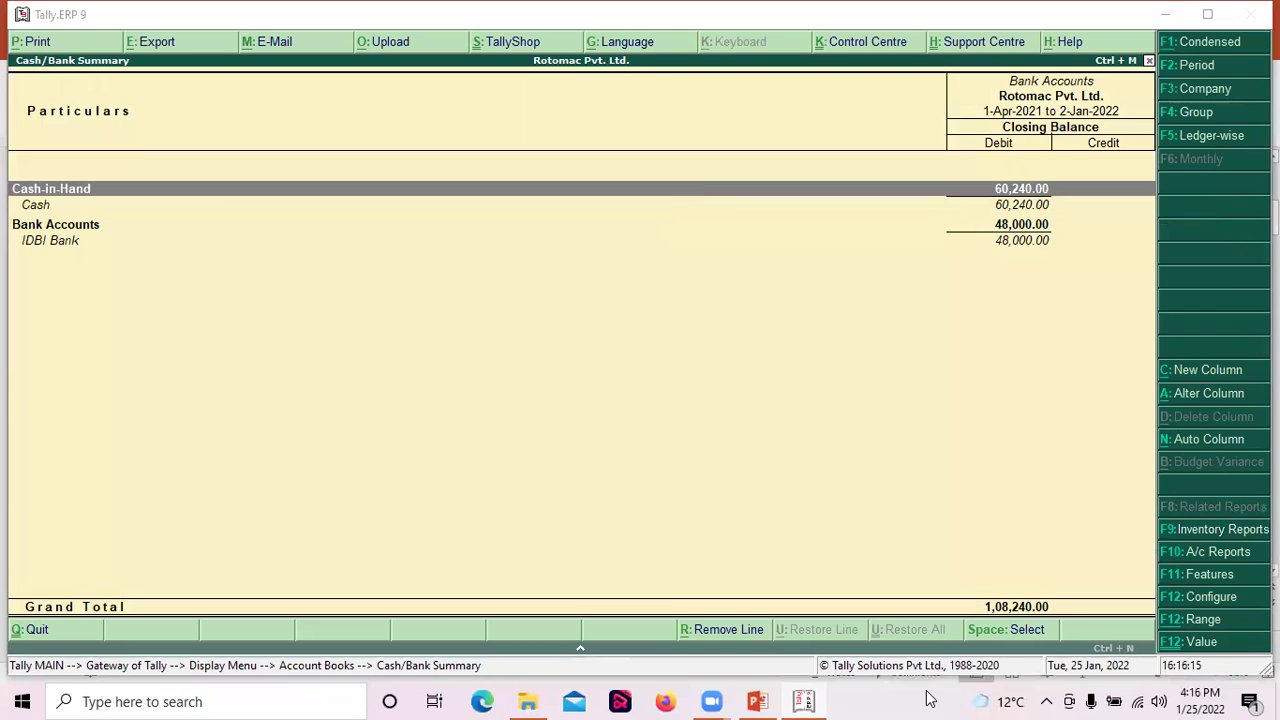
Step: Switch to PowerPoint, view the slide on showing post-dated vouchers, and return to Tally.ERP 9
click(804, 701)
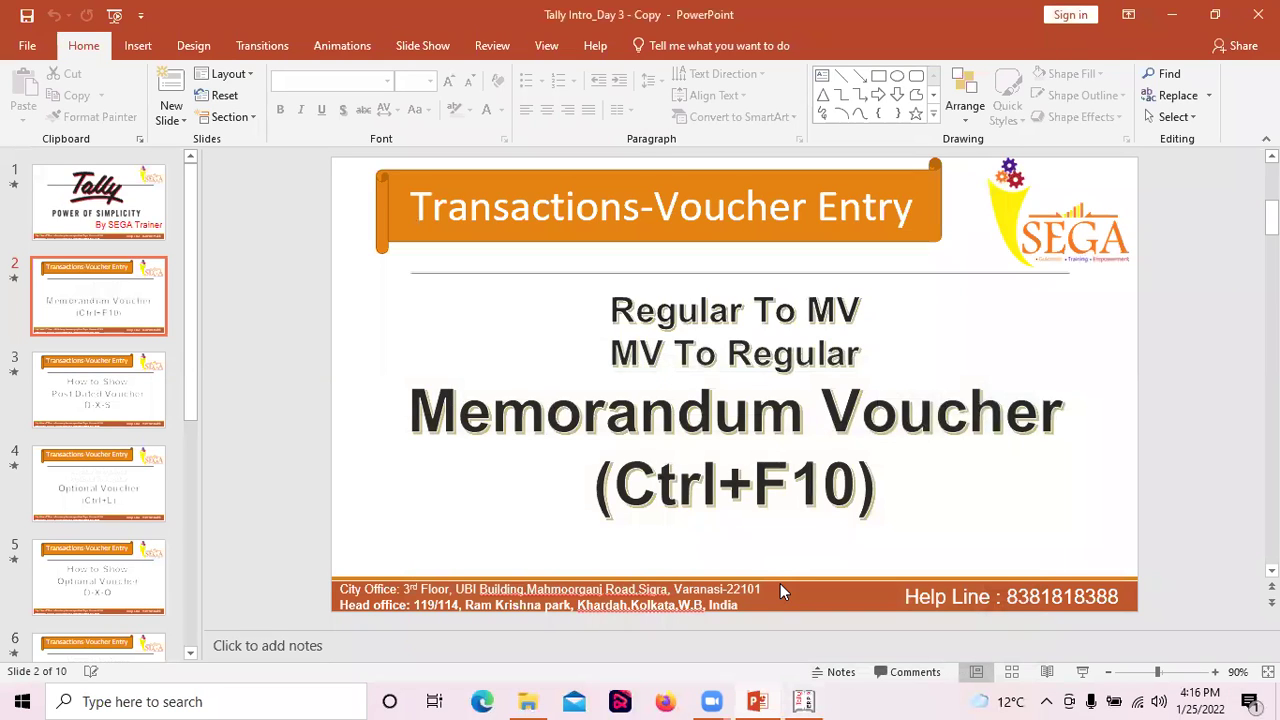
click(73, 398)
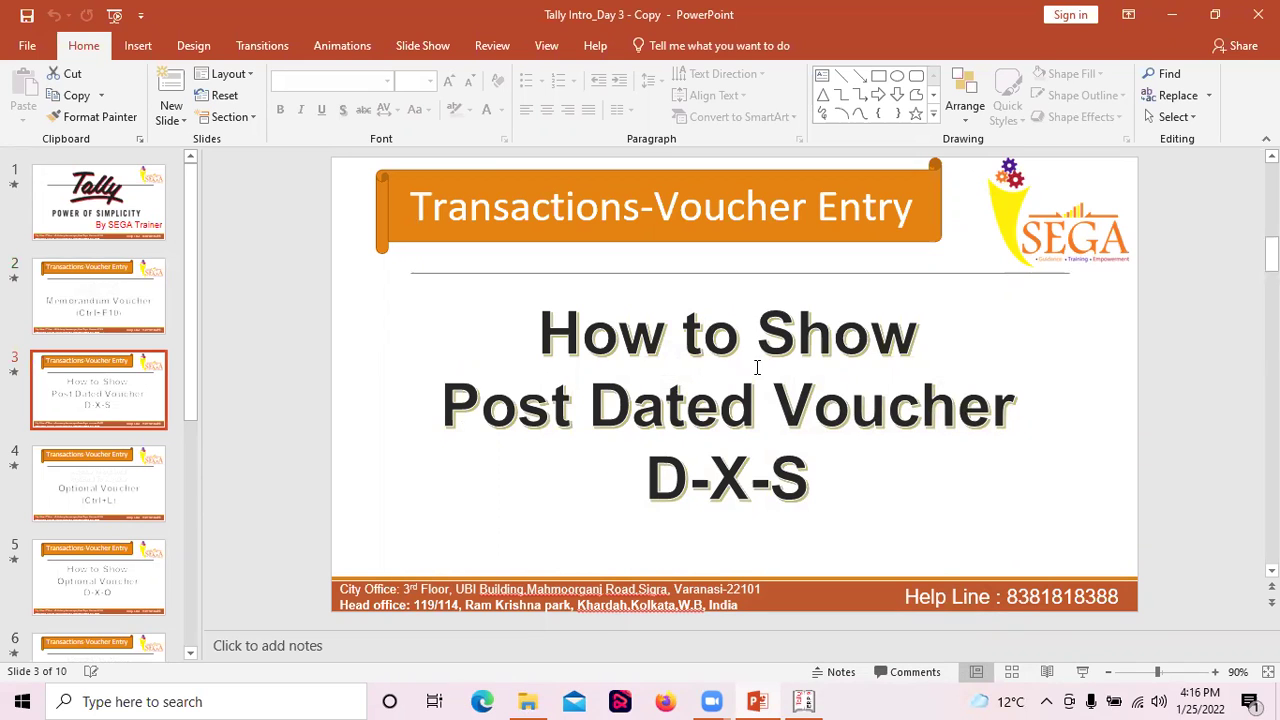
click(810, 700)
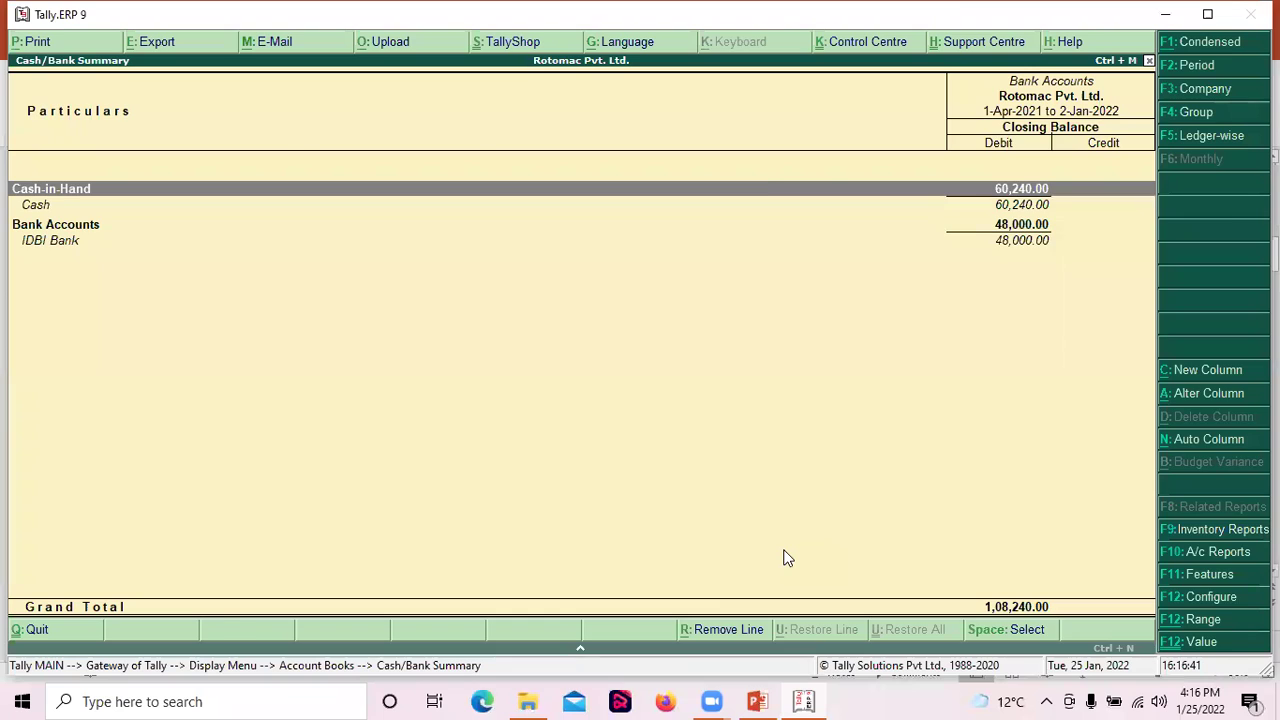
Step: Return to the Gateway of Tally and reopen the Cash/Bank Book(s) summary to review the closing cash balance
key(Escape)
key(Escape)
key(Escape)
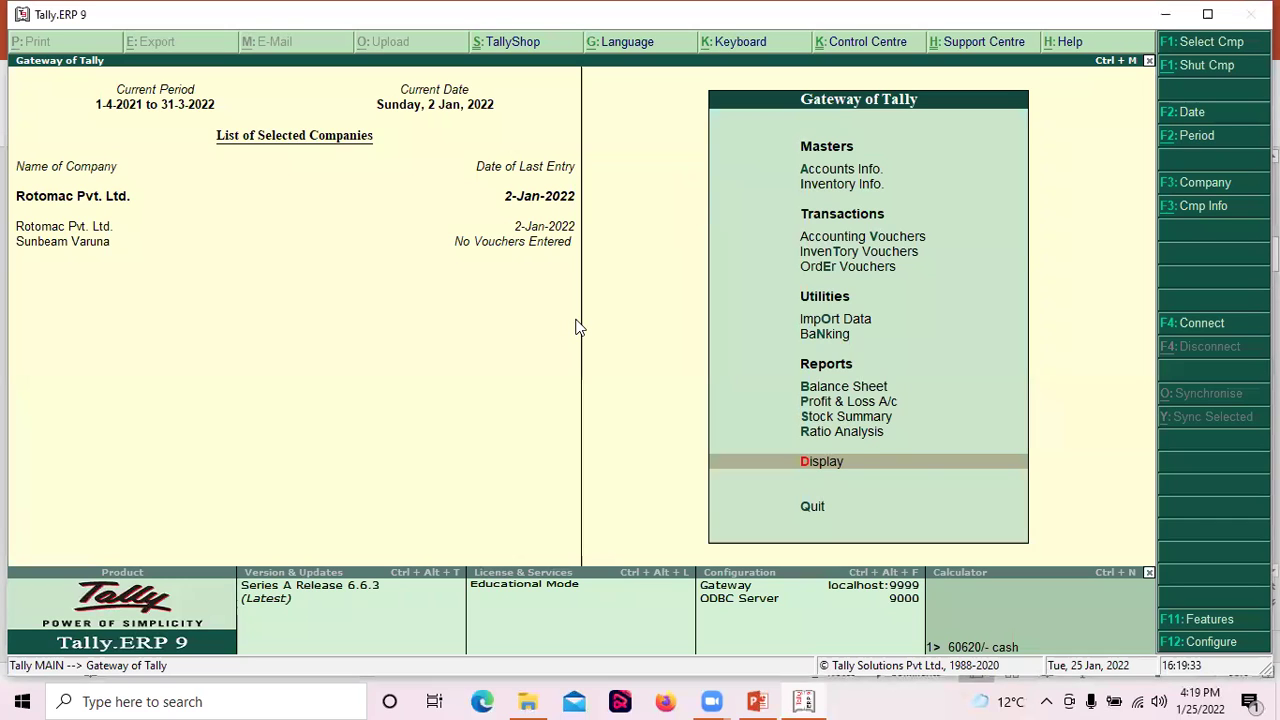
key(Return)
key(a)
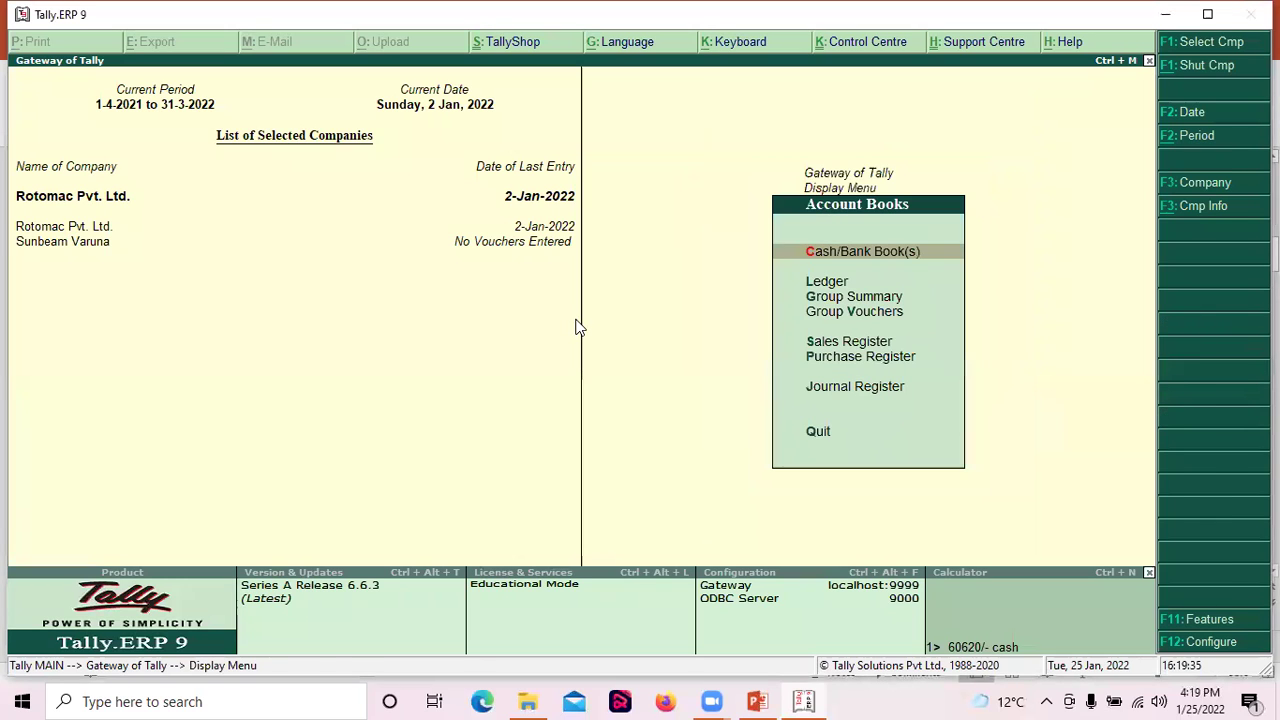
key(c)
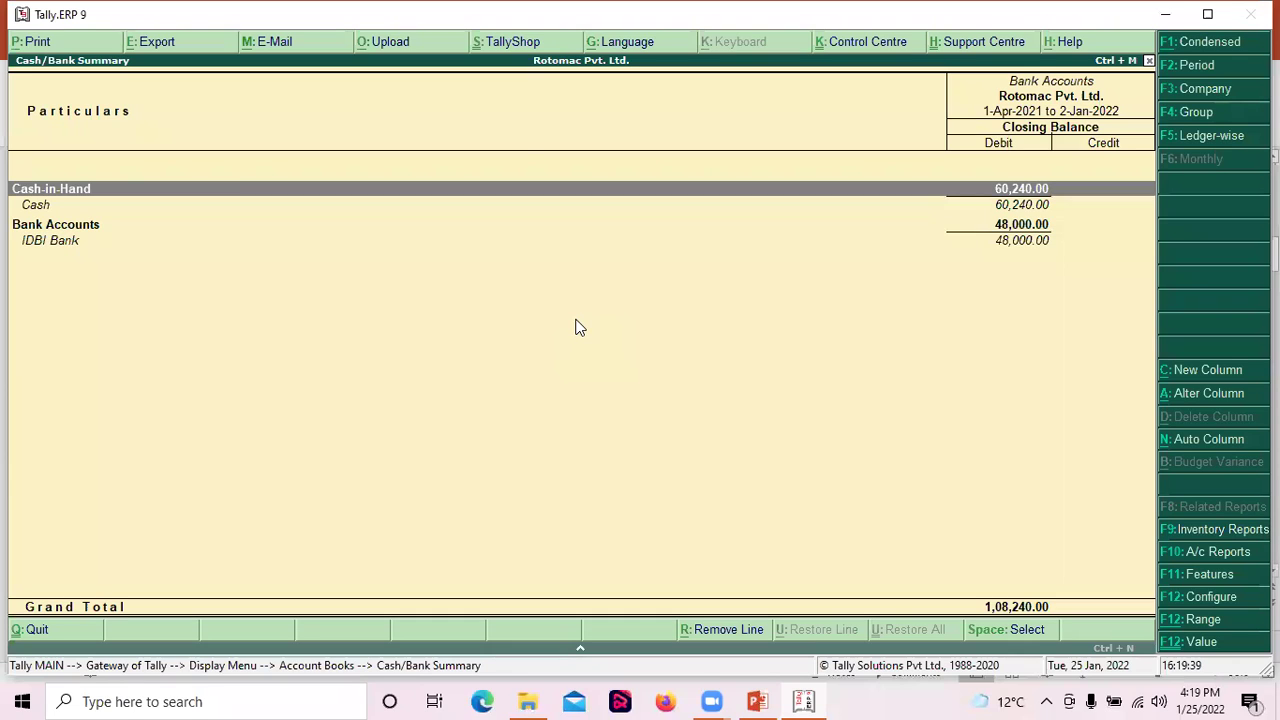
Step: Note "60240/- cash" on a new line in the calculator pane and return to the report
key(ctrl+n)
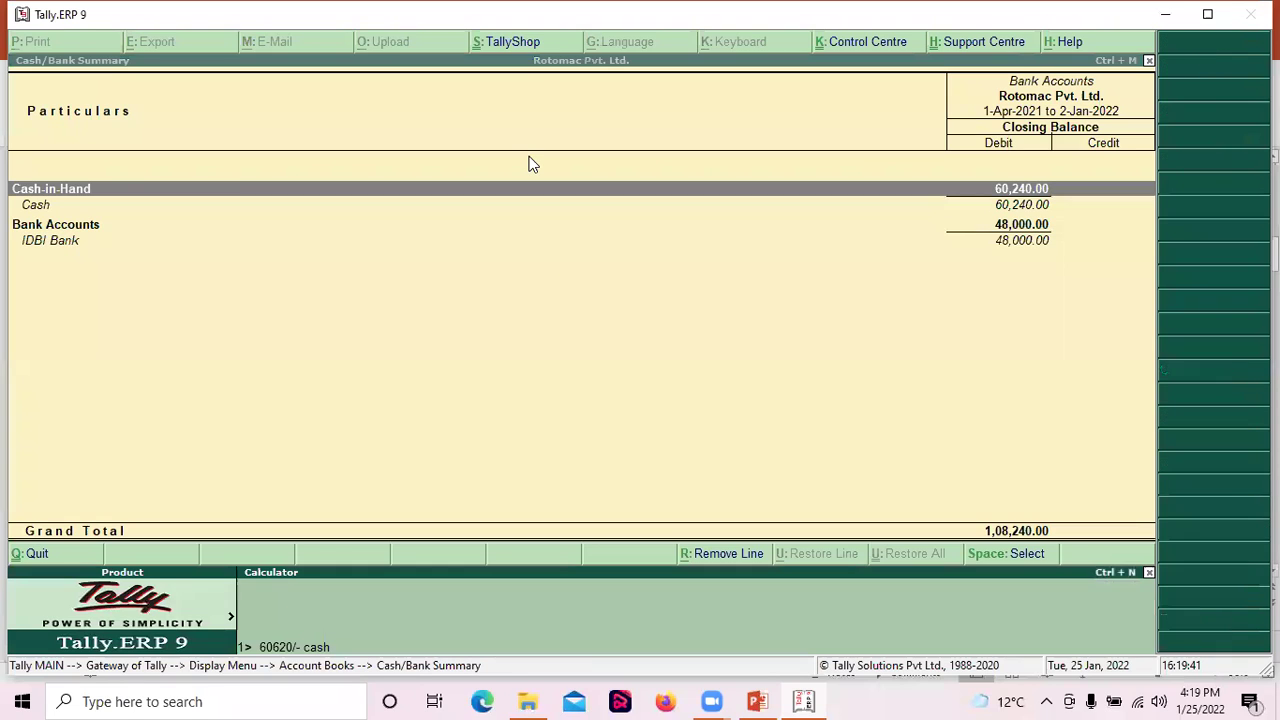
key(Return)
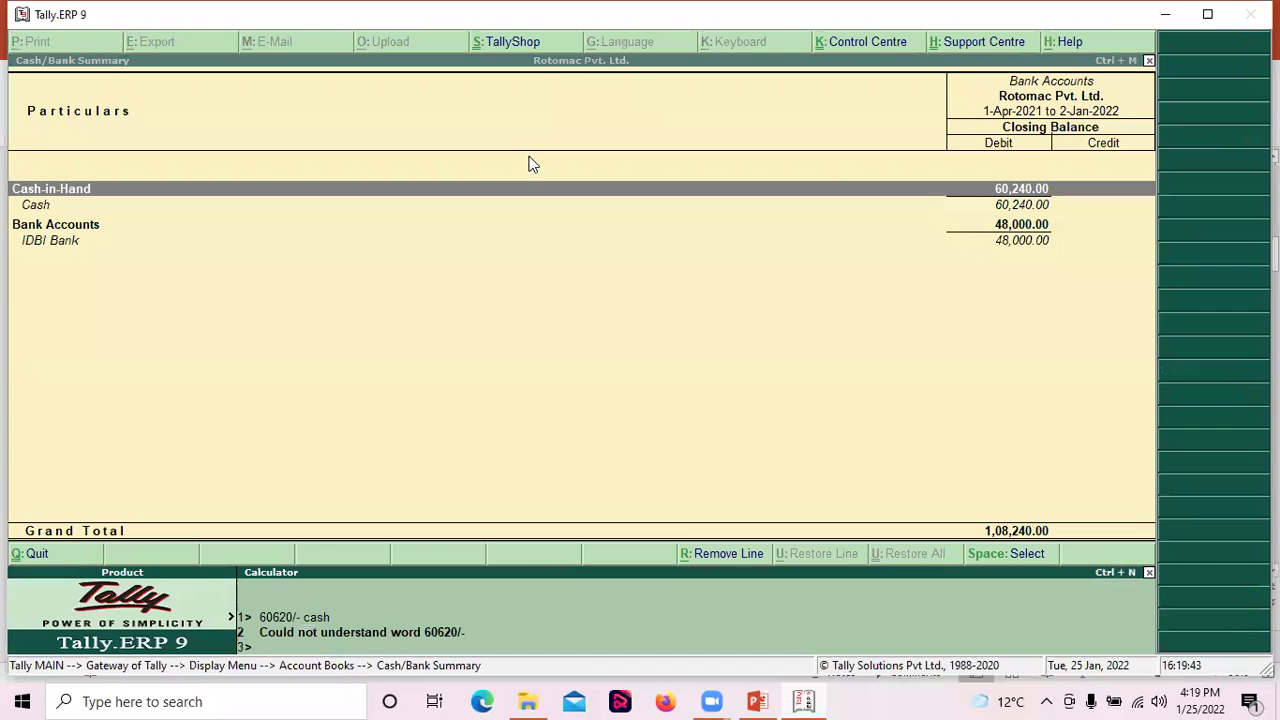
text(60240/- cash)
key(ctrl+m)
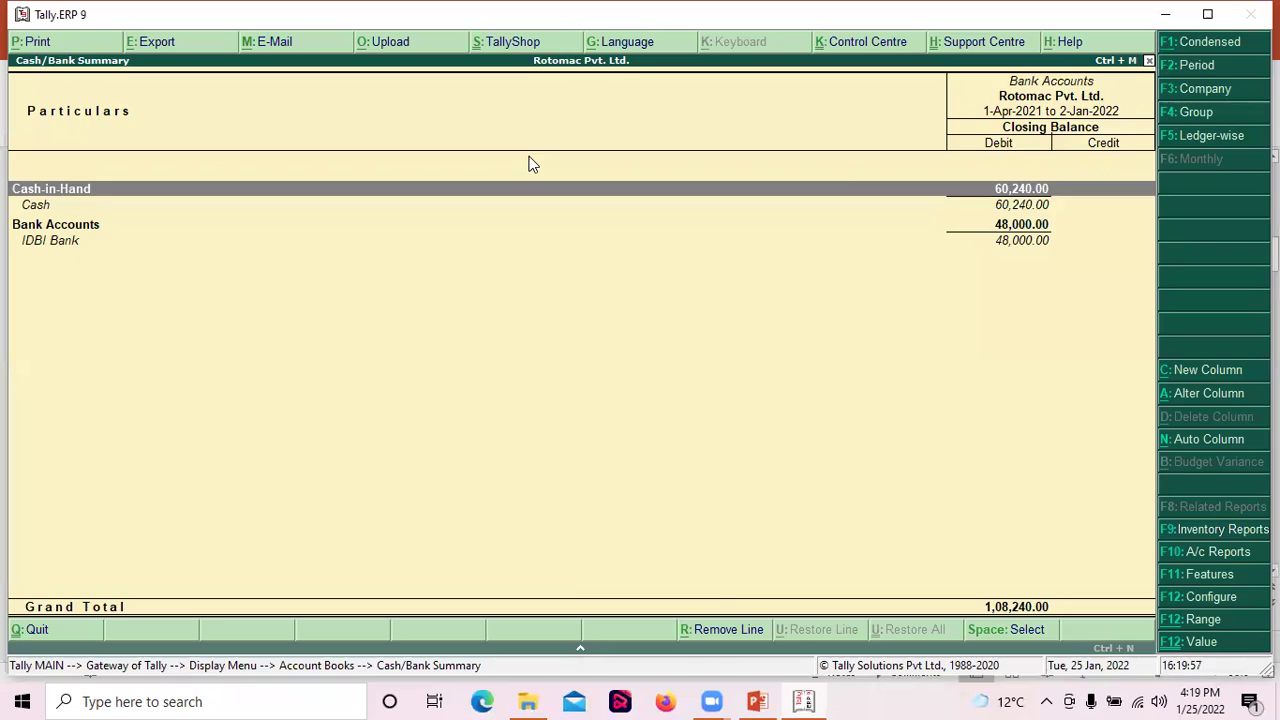
Step: Start a new accounting voucher from the Gateway of Tally, mark it as post-dated, and make it a payment voucher
key(Escape)
key(Escape)
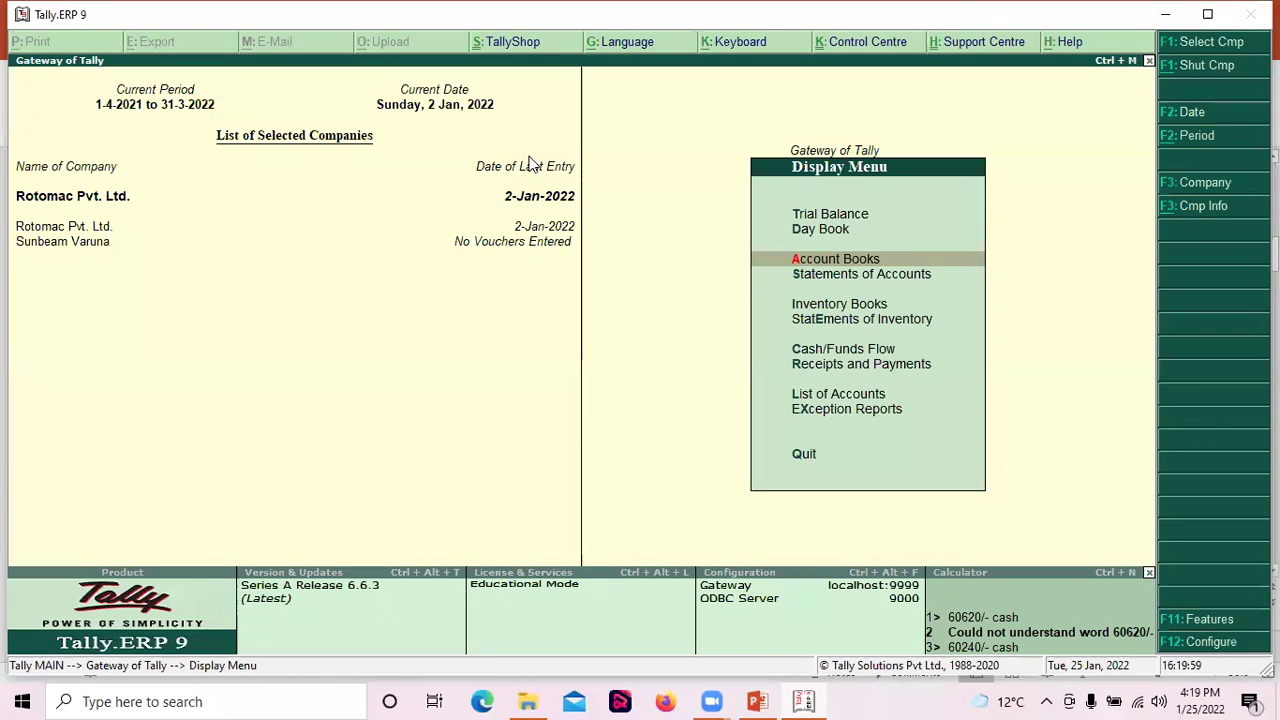
key(Escape)
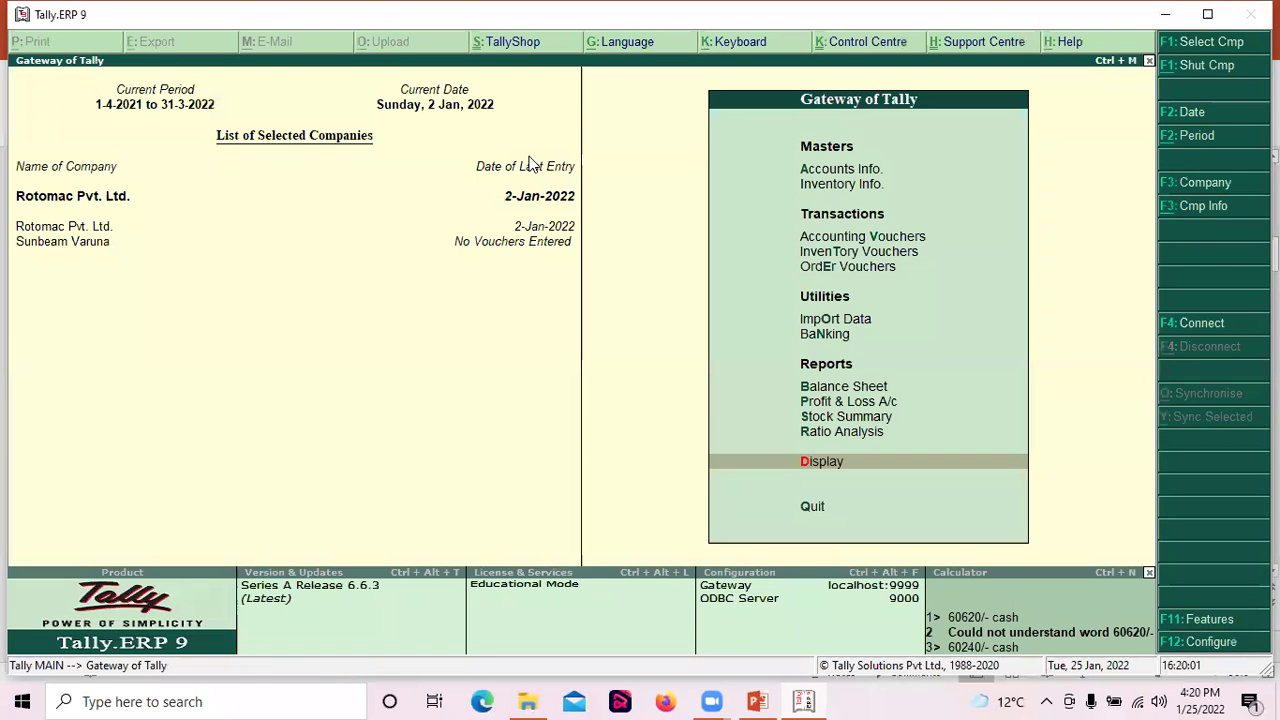
key(v)
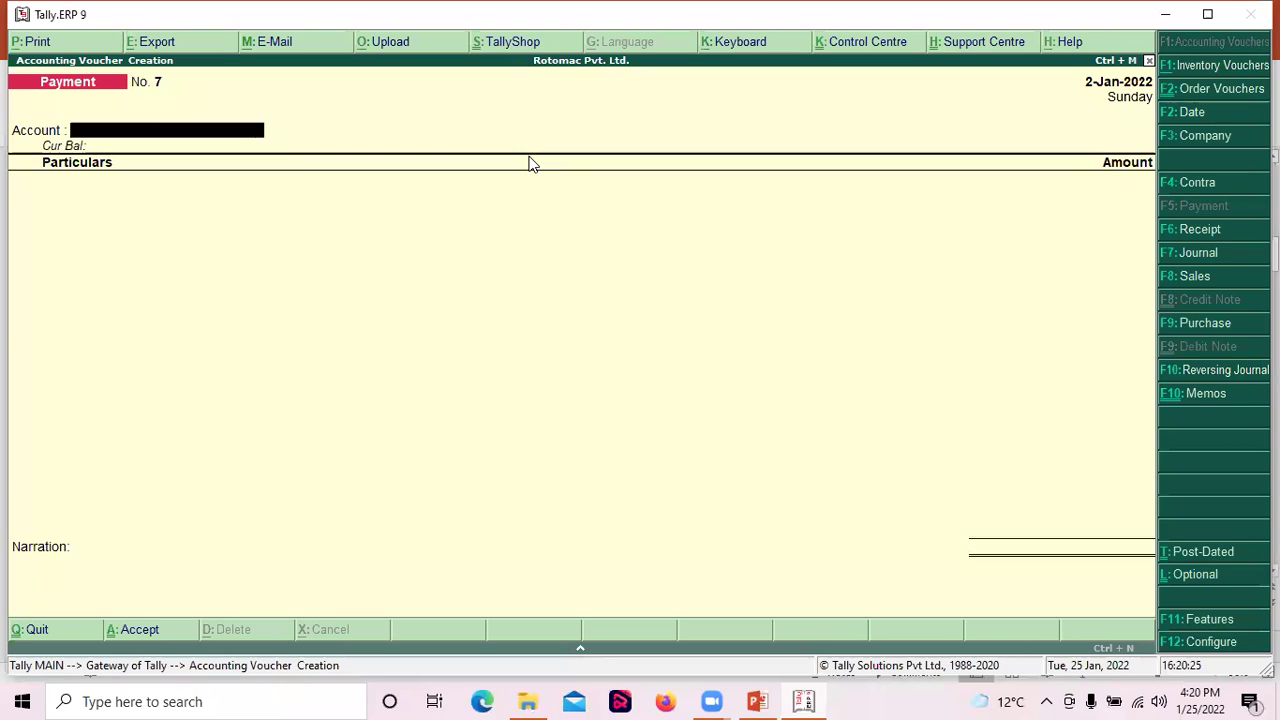
key(F4)
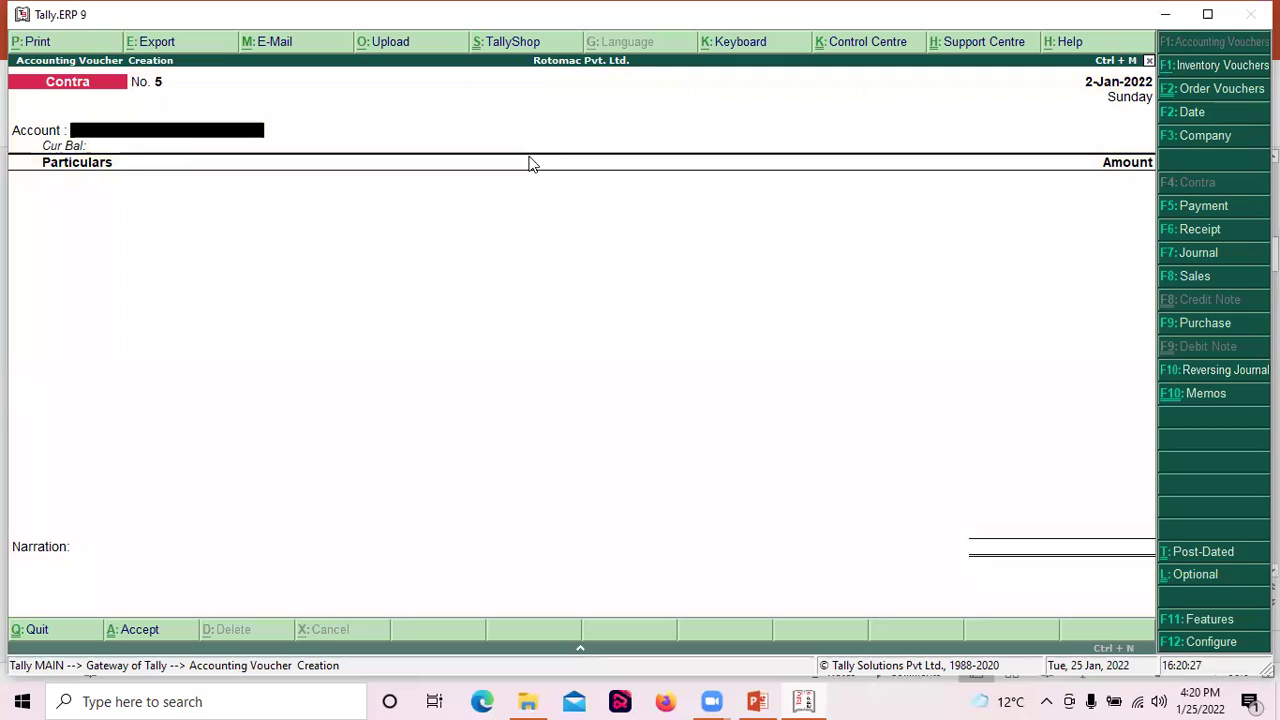
key(ctrl+t)
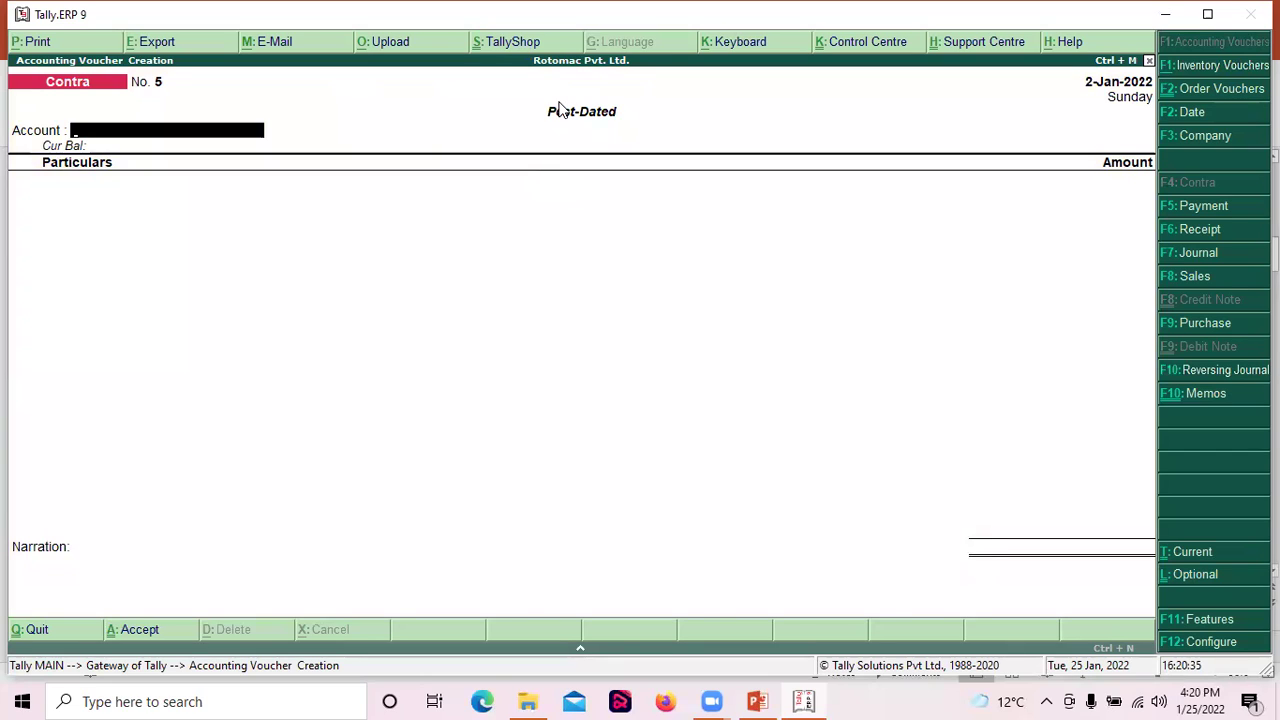
key(F5)
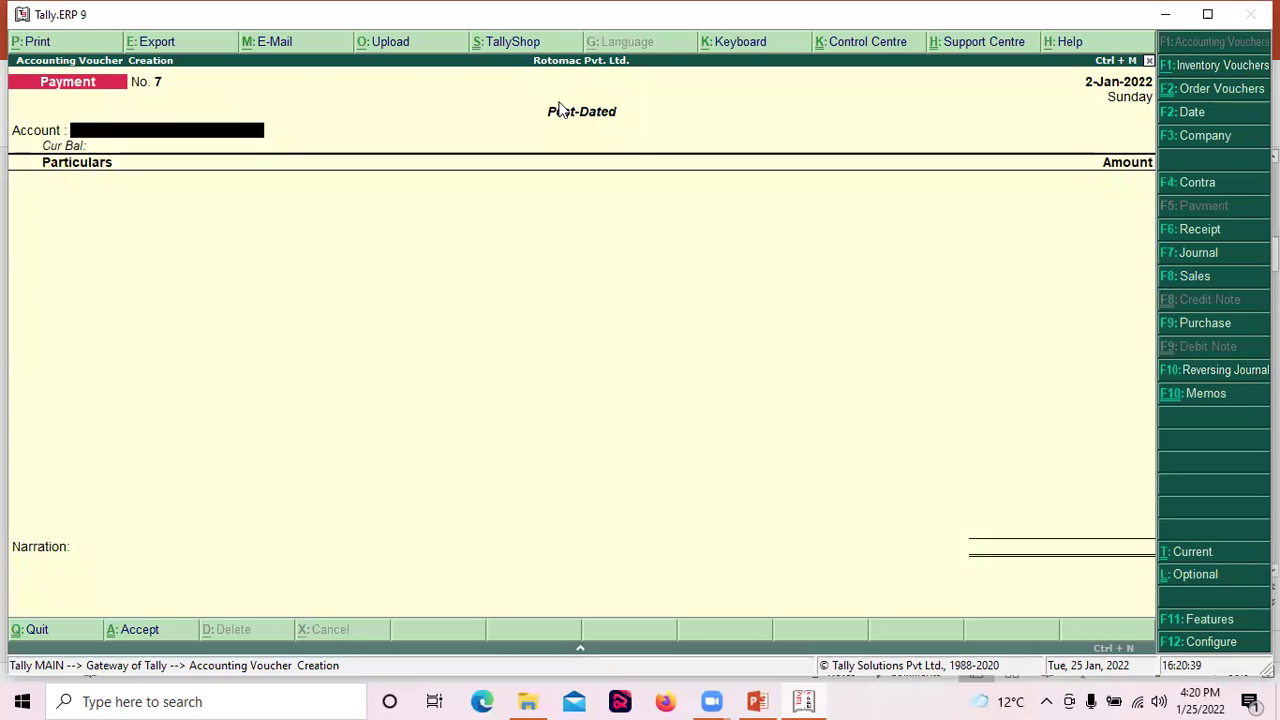
key(F6)
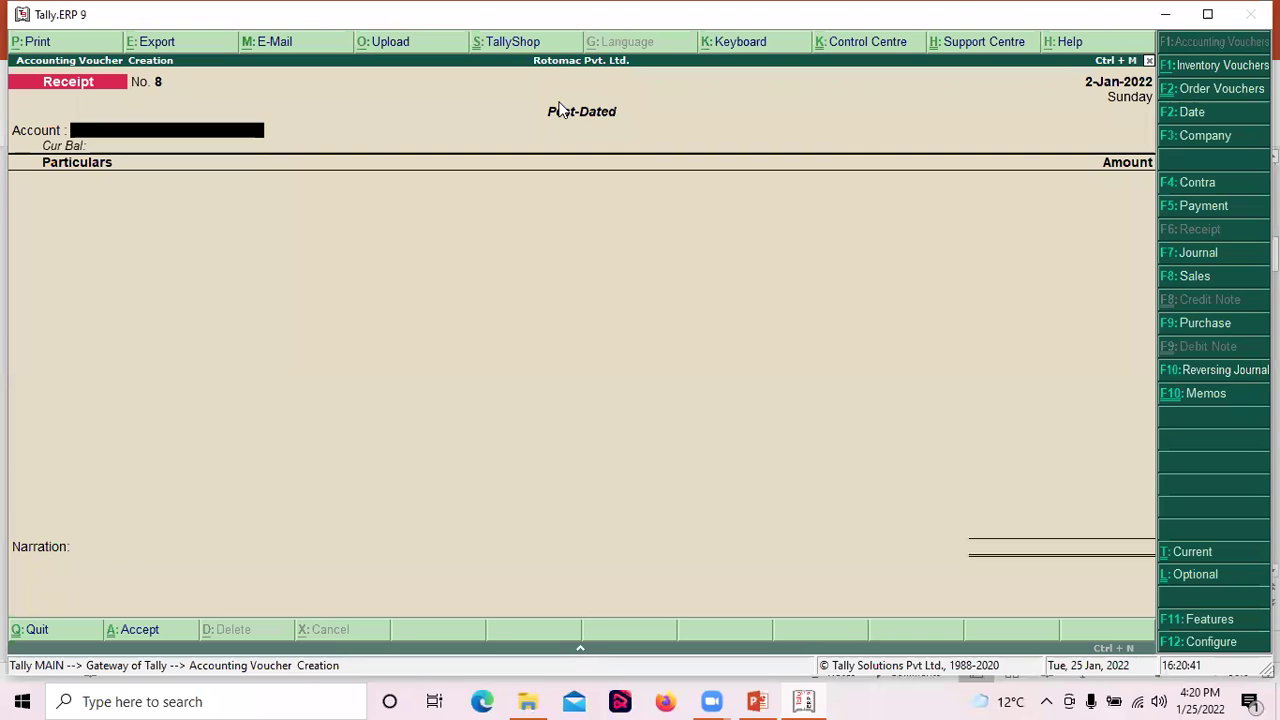
key(F7)
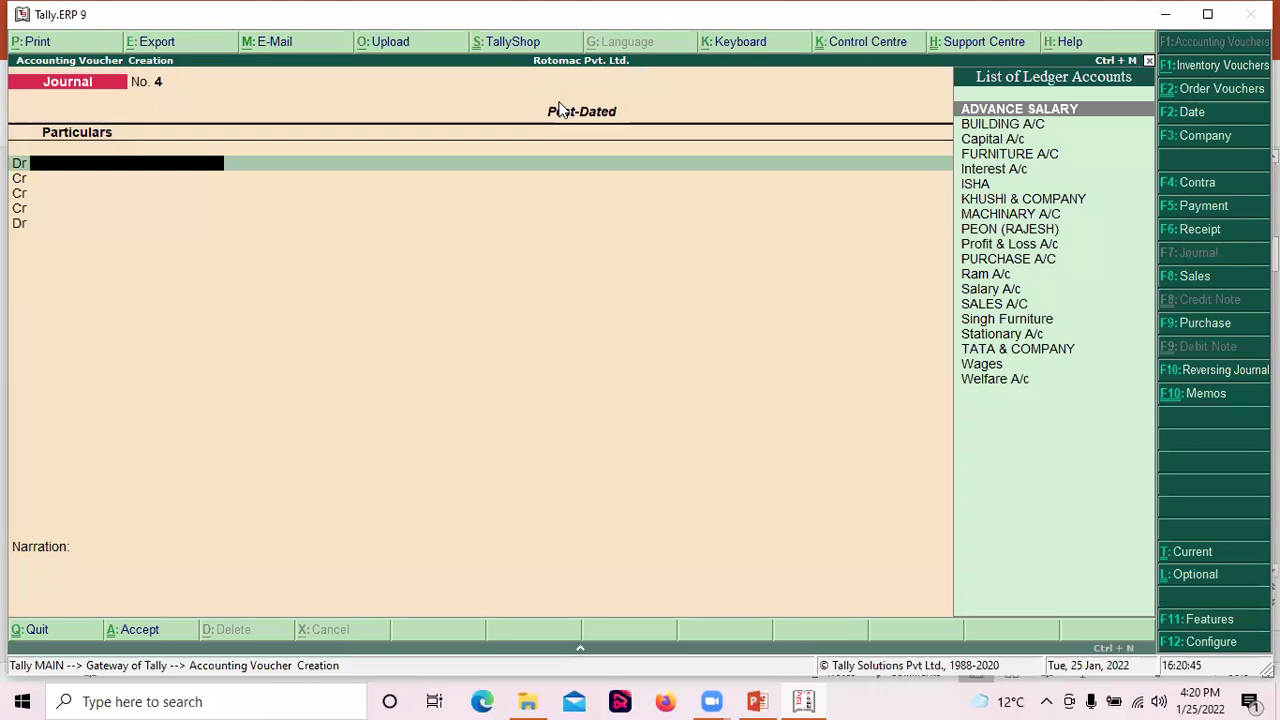
key(Escape)
key(y)
key(Escape)
key(n)
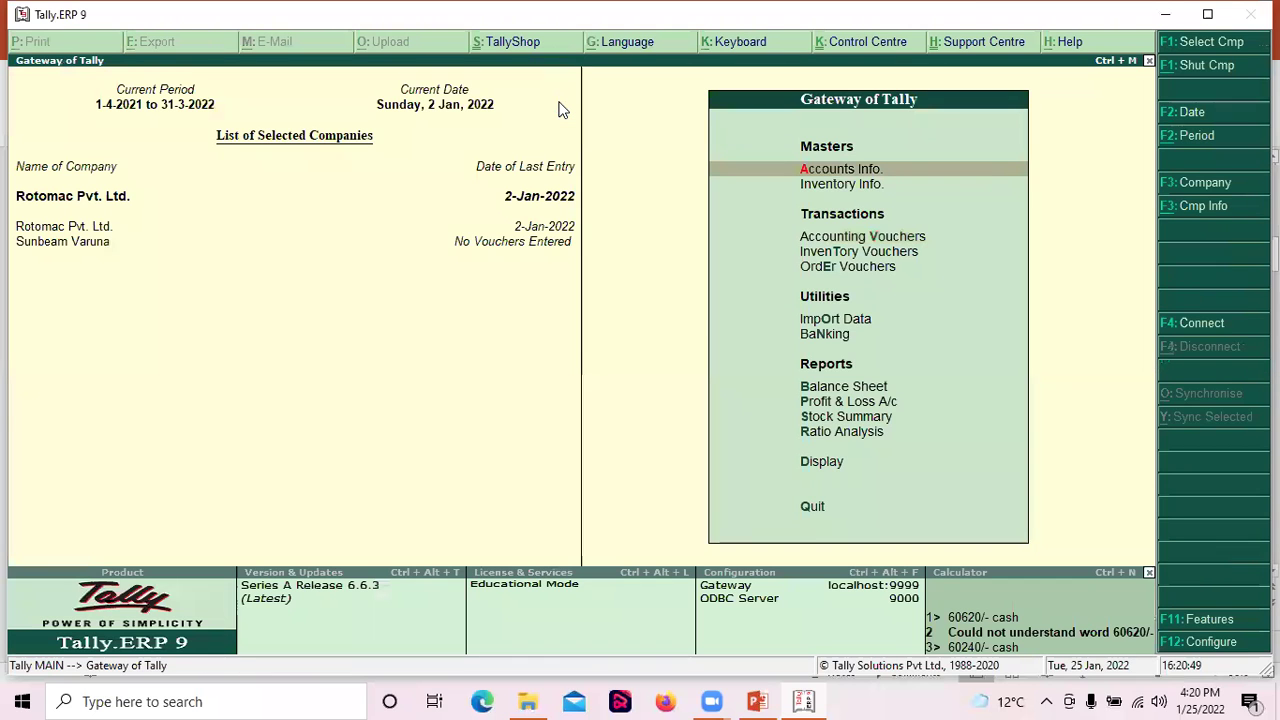
Step: Open the Cash/Bank Book(s) summary from the account books to review the closing cash and bank balances
key(d)
key(a)
key(c)
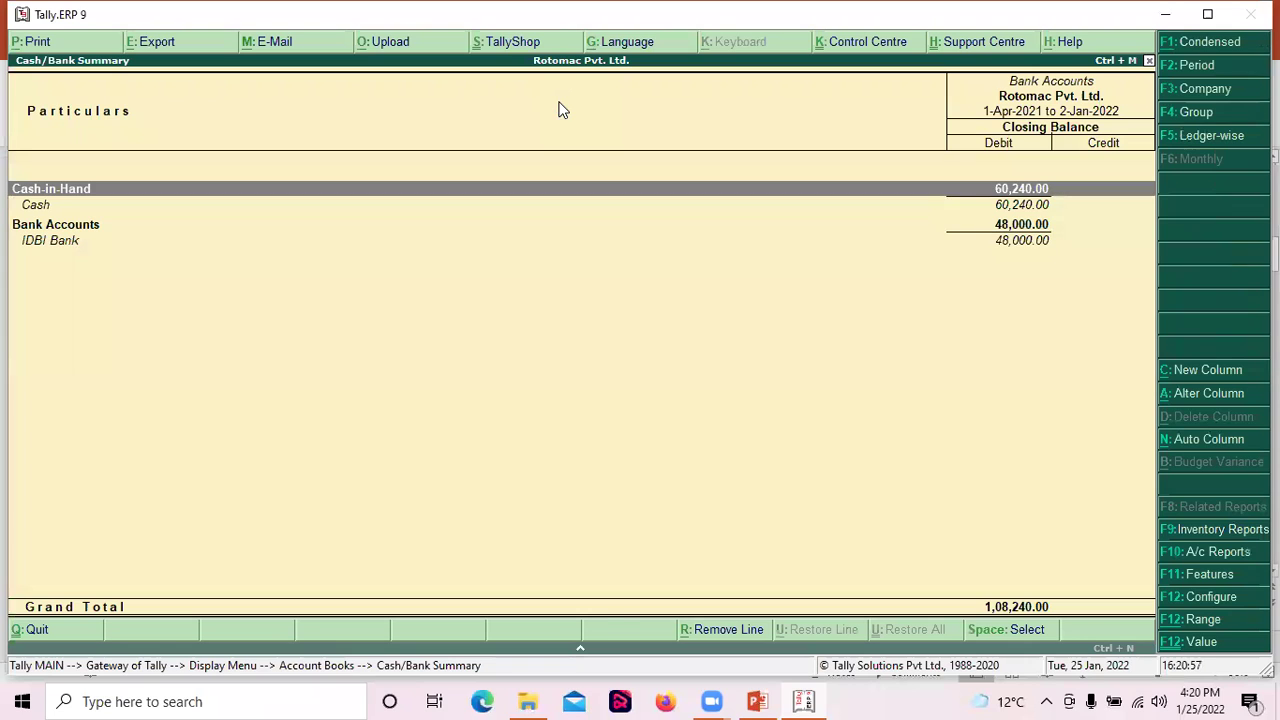
Step: Note "in bank 48000/-" on a new line in the calculator pane and return to the report
key(ctrl+n)
key(Return)
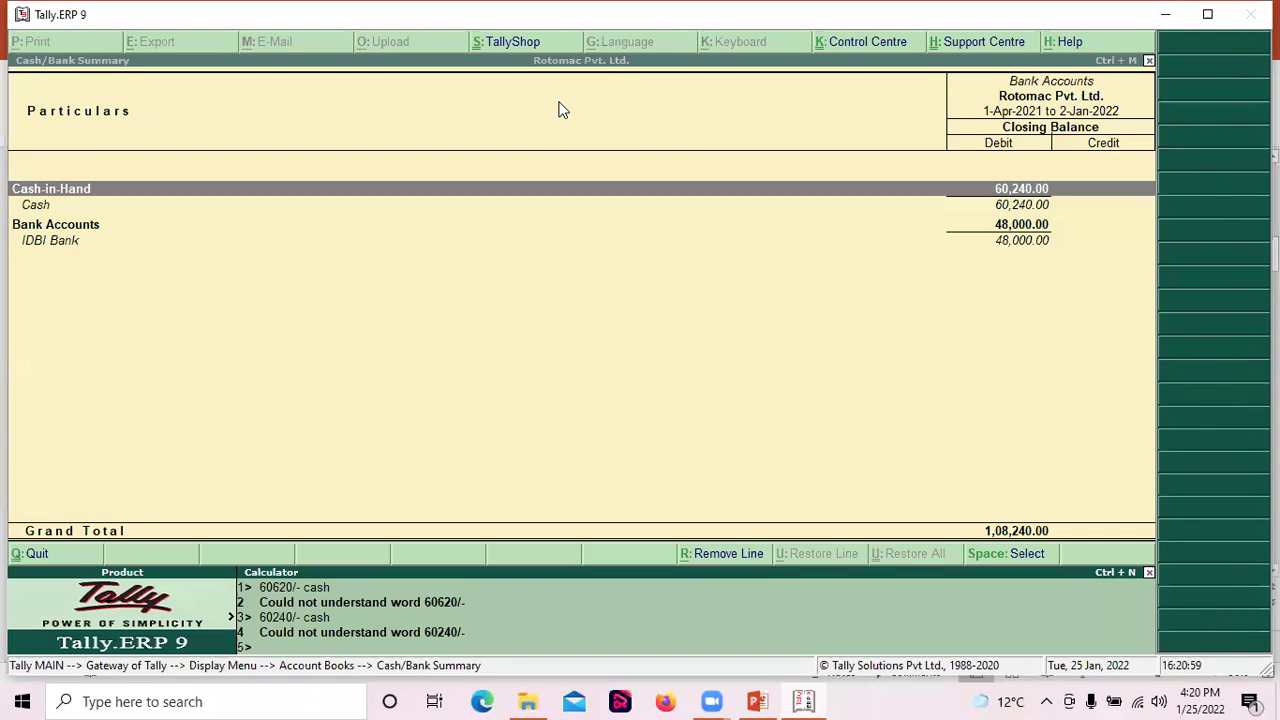
text(in bank 48000/-)
key(ctrl+m)
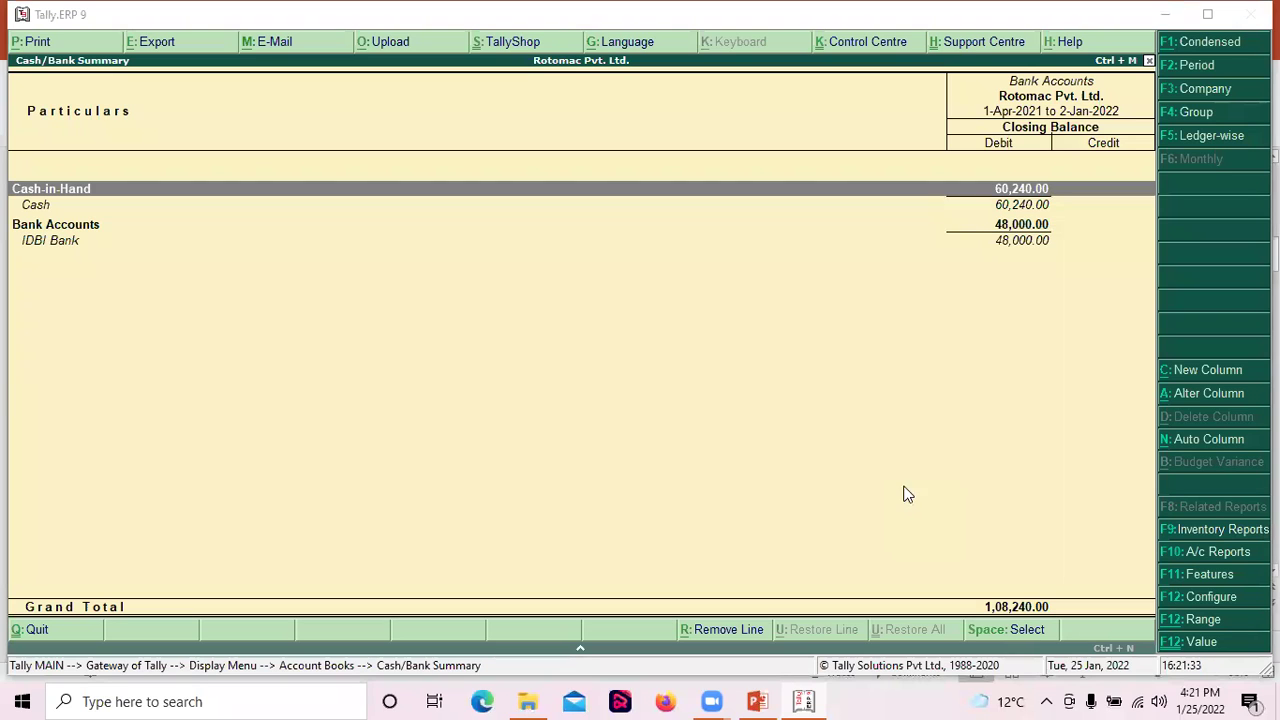
Step: Return to the Gateway of Tally, start a new accounting voucher, and make it a contra voucher
key(Escape)
key(Escape)
key(Escape)
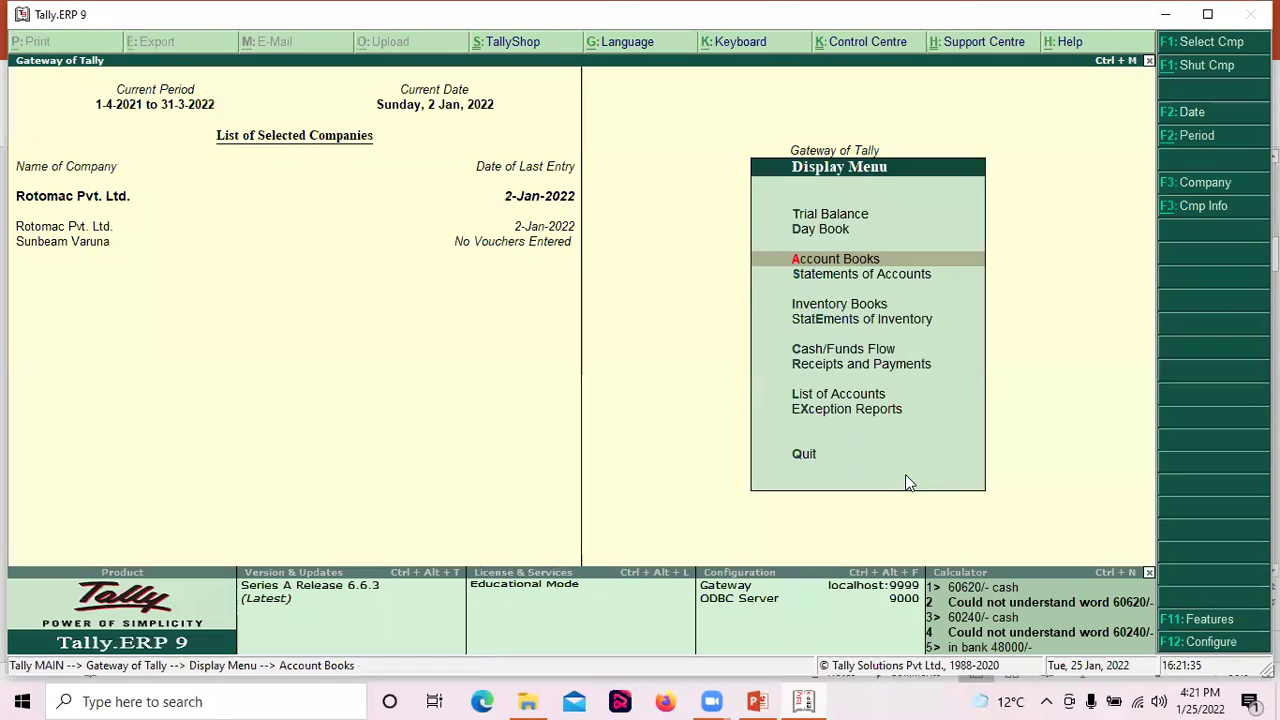
key(Down)
key(Up)
key(Up)
key(Up)
key(Up)
key(Up)
key(Up)
key(Up)
key(Up)
key(Up)
key(Up)
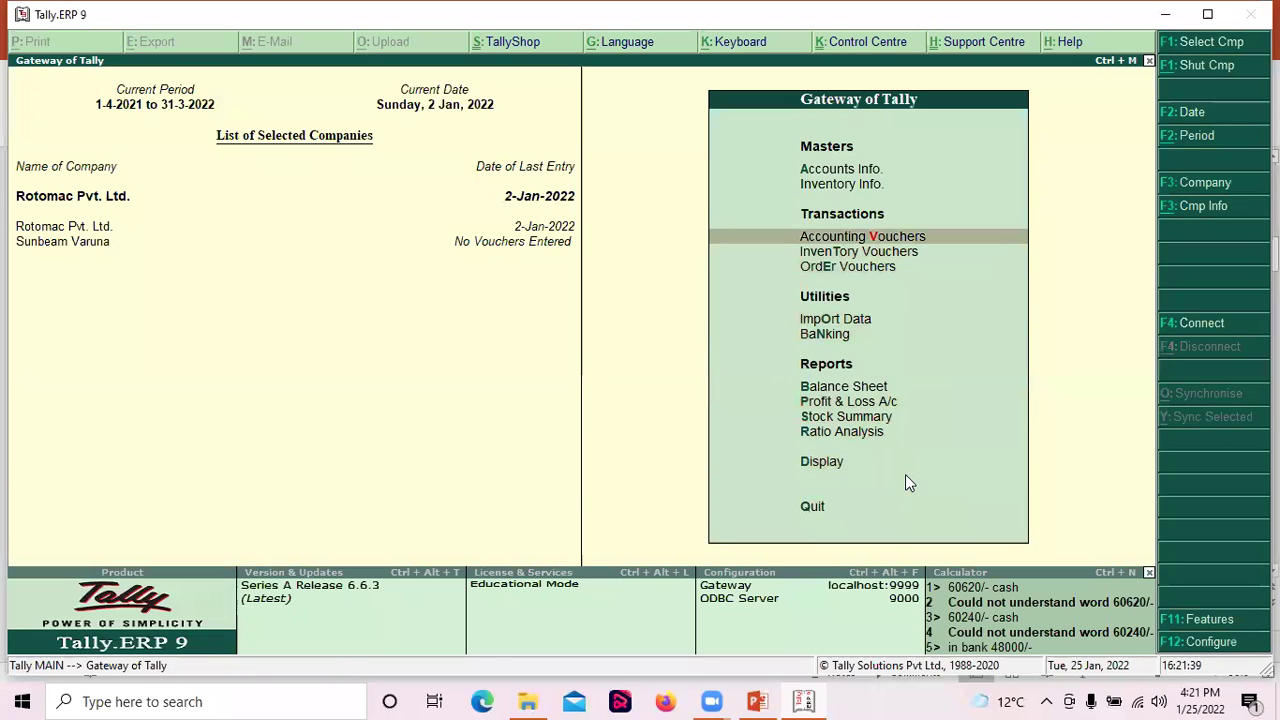
key(Return)
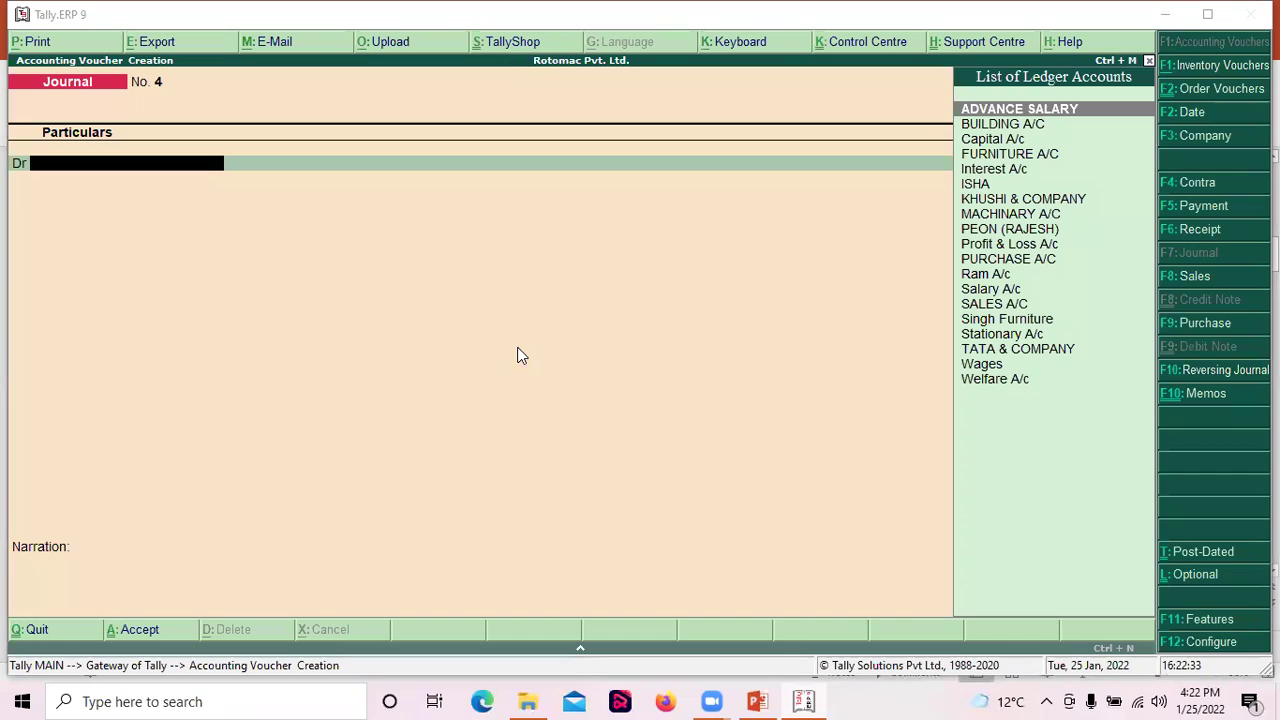
key(F4)
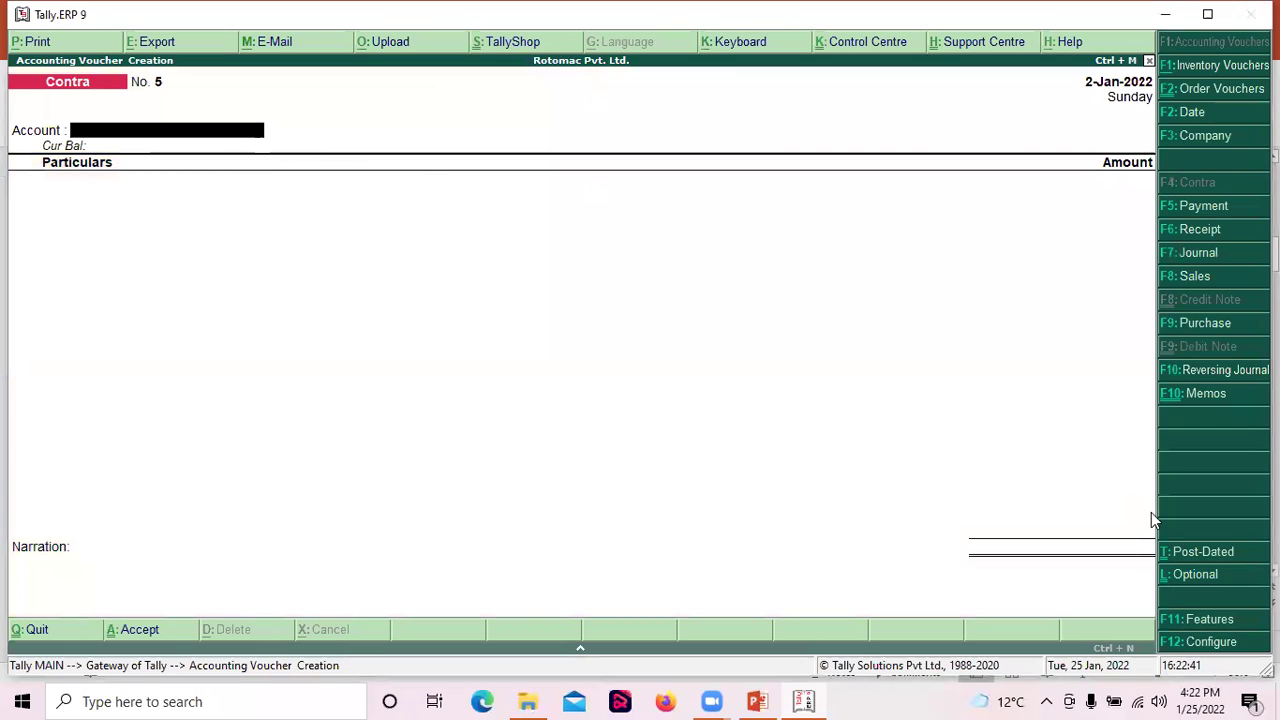
key(XF86MonBrightnessUp)
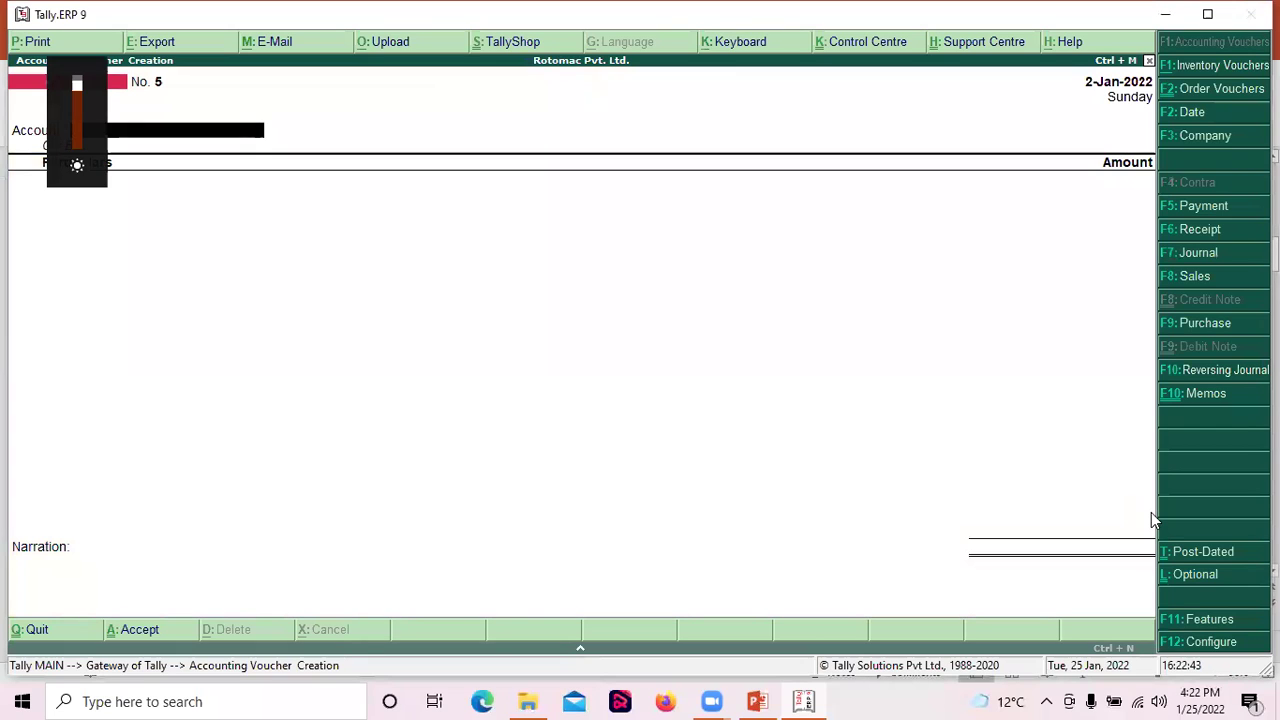
key(Escape)
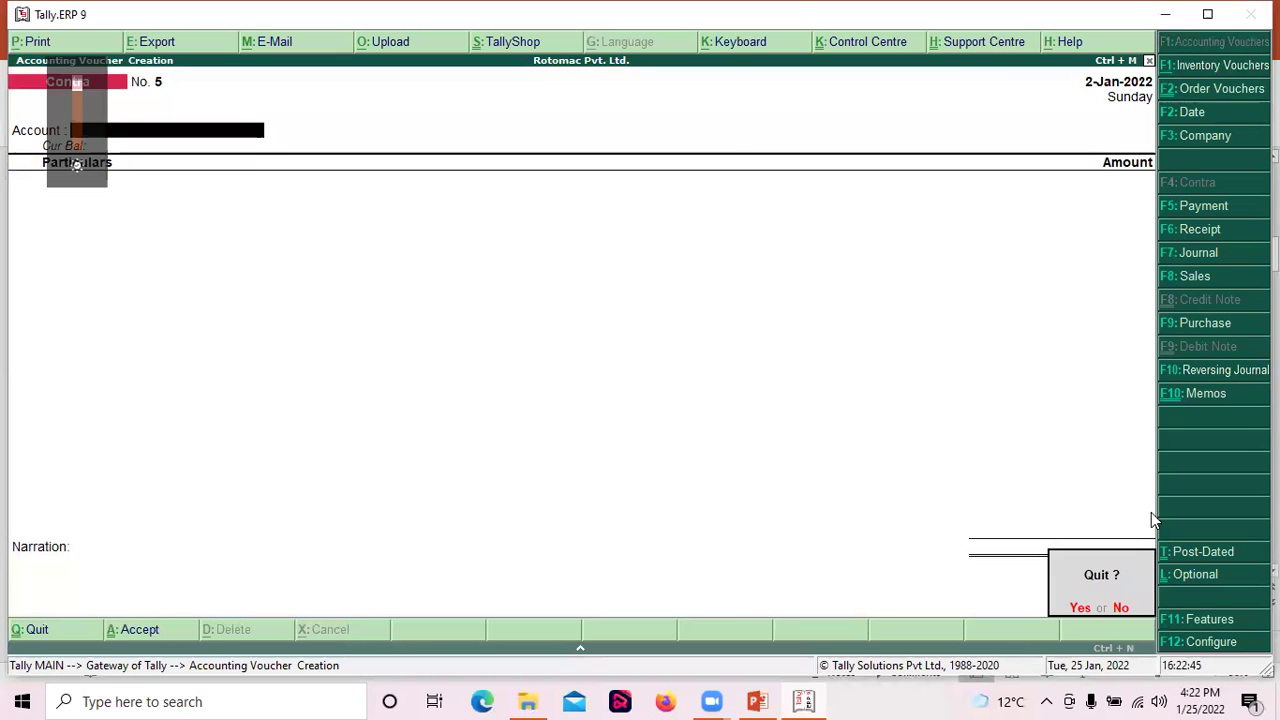
key(y)
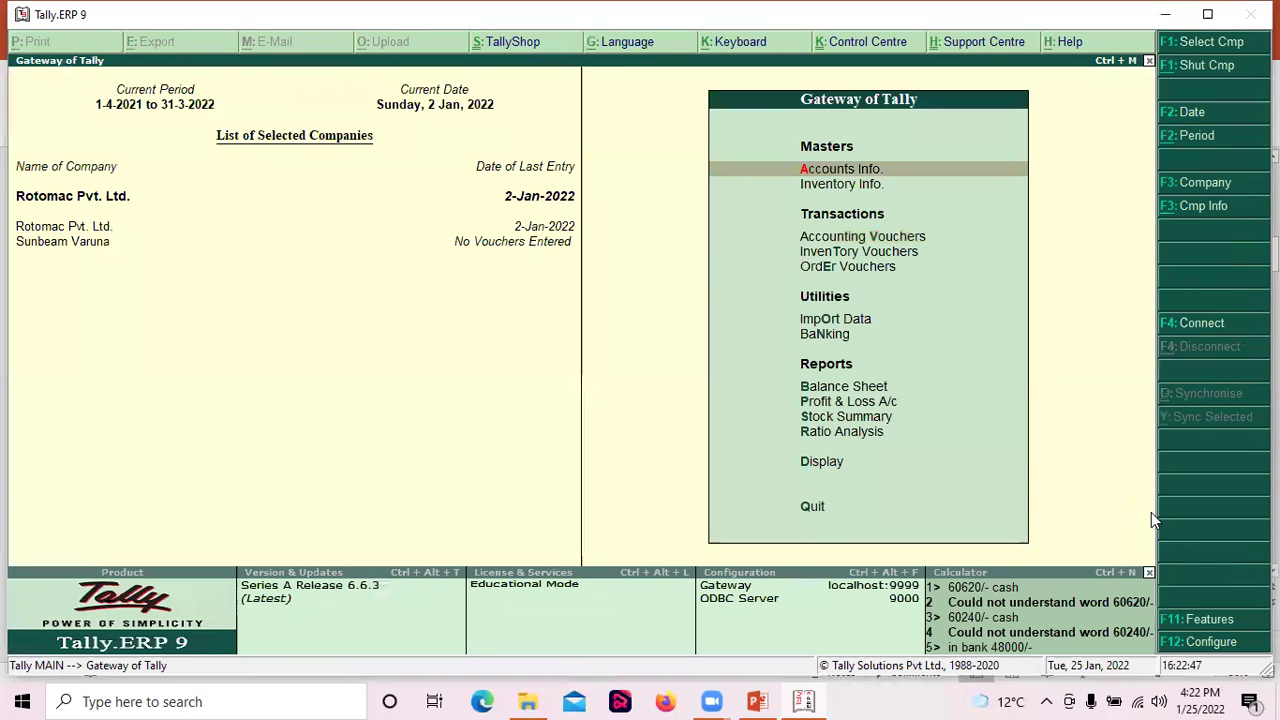
Step: Start a fresh contra voucher and set the voucher date to 1-01-2022
key(Return)
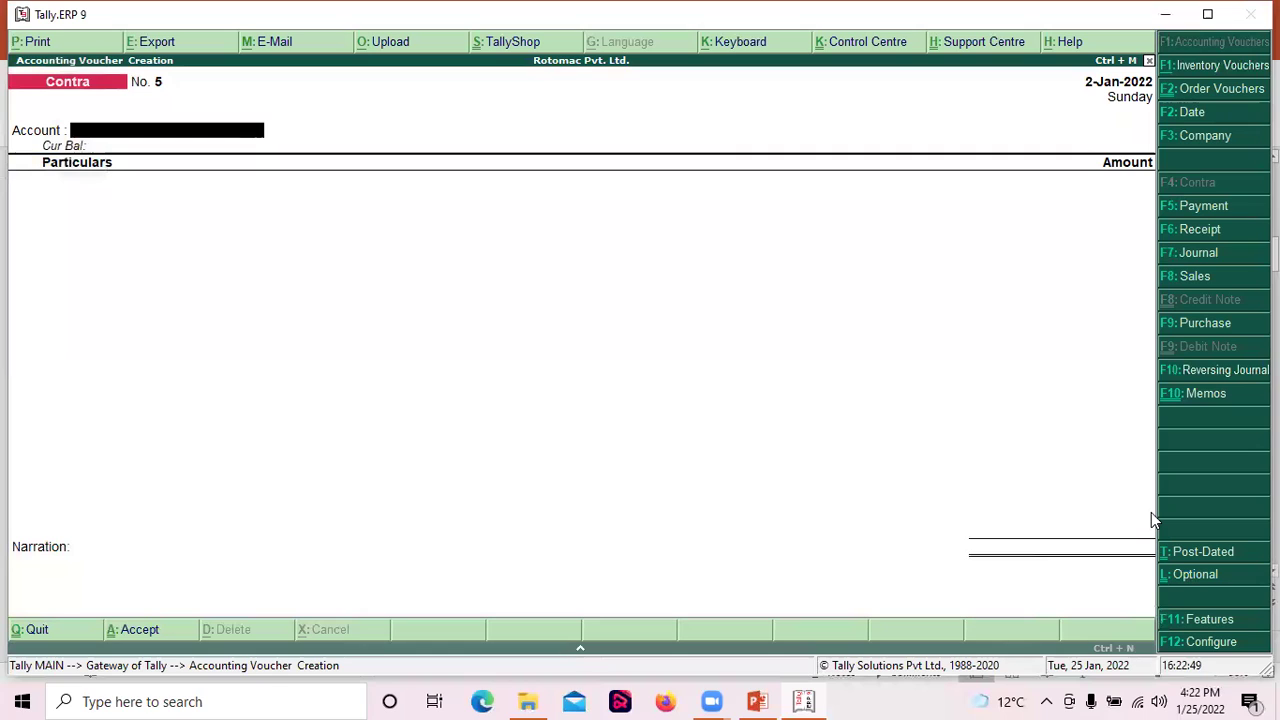
key(F2)
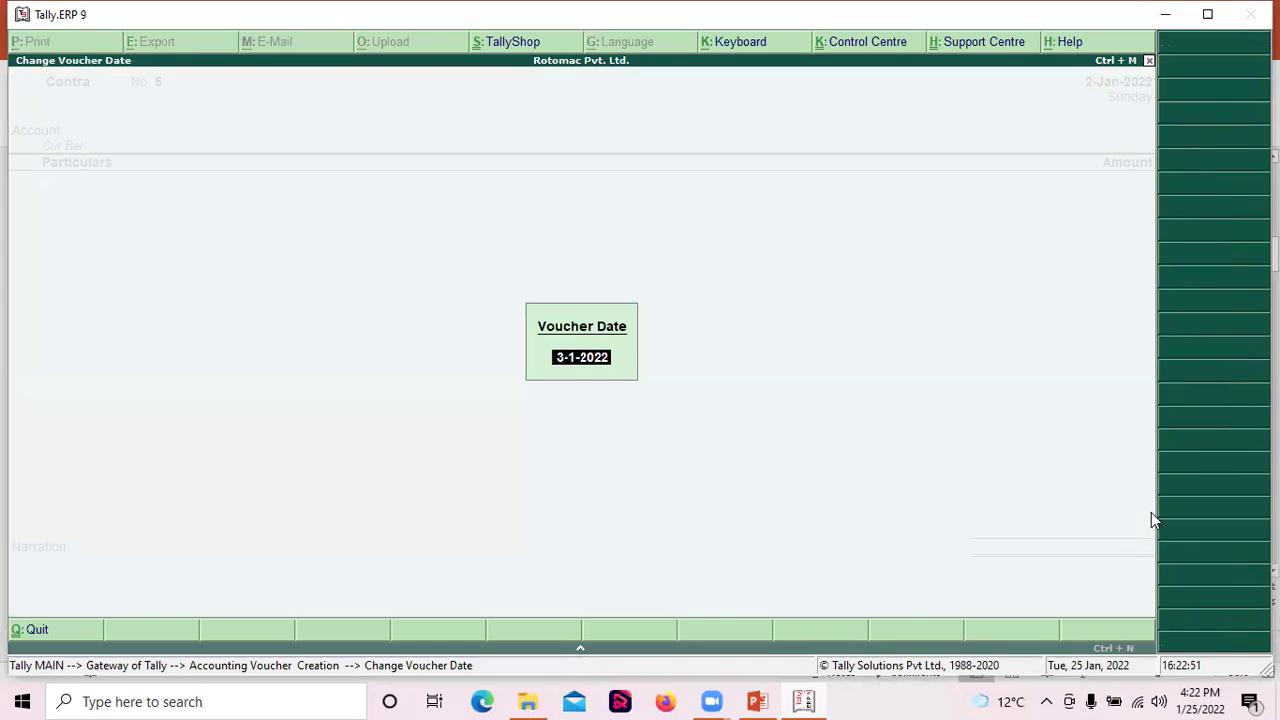
text(1-01-2022)
key(Return)
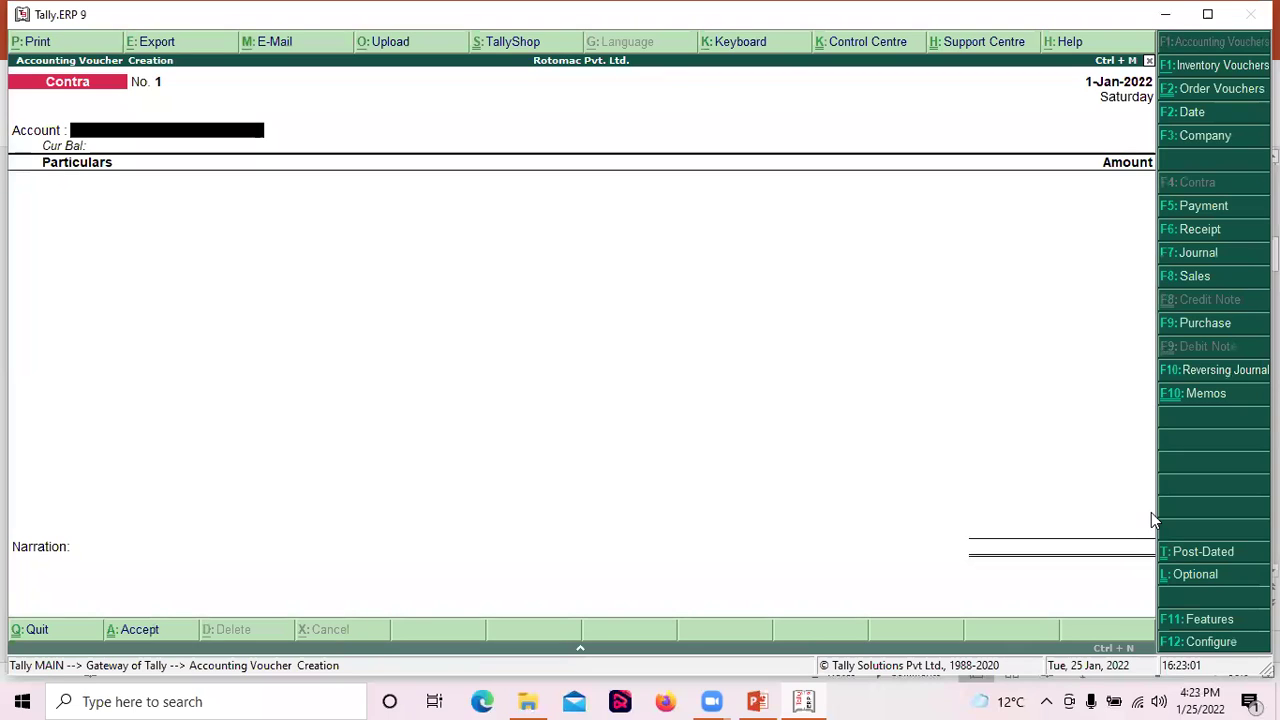
key(ctrl+t)
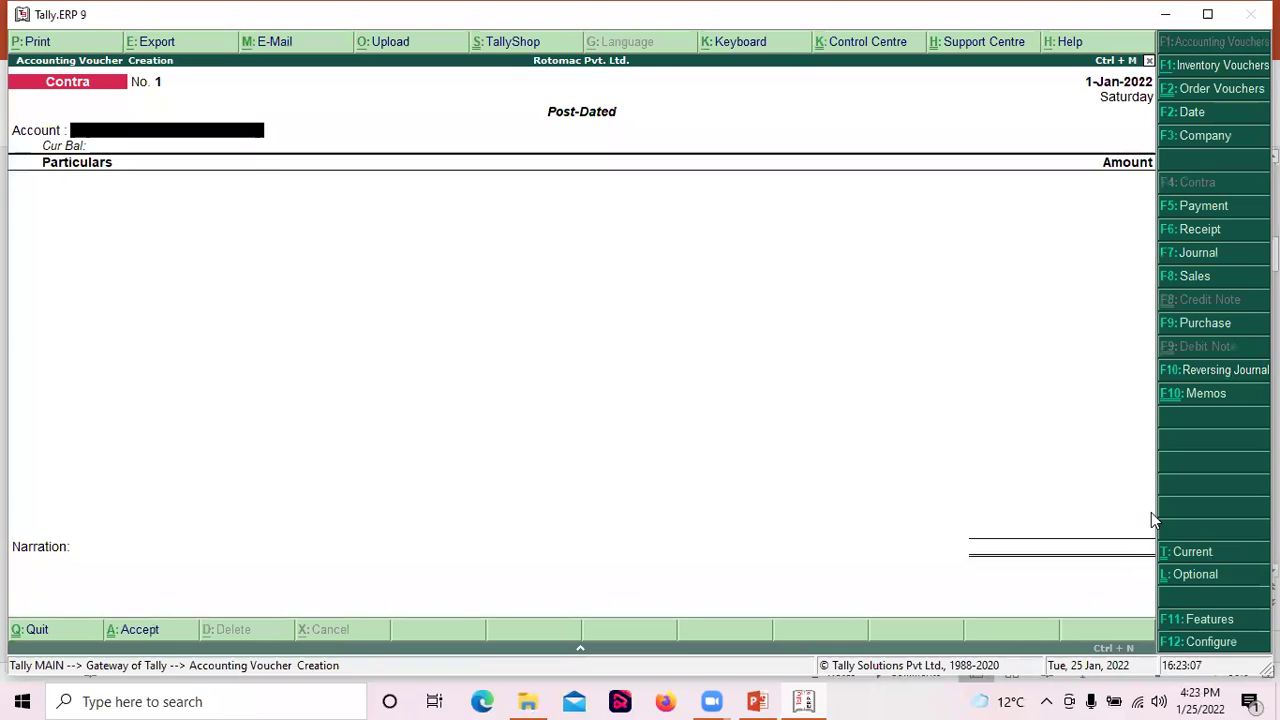
key(Return)
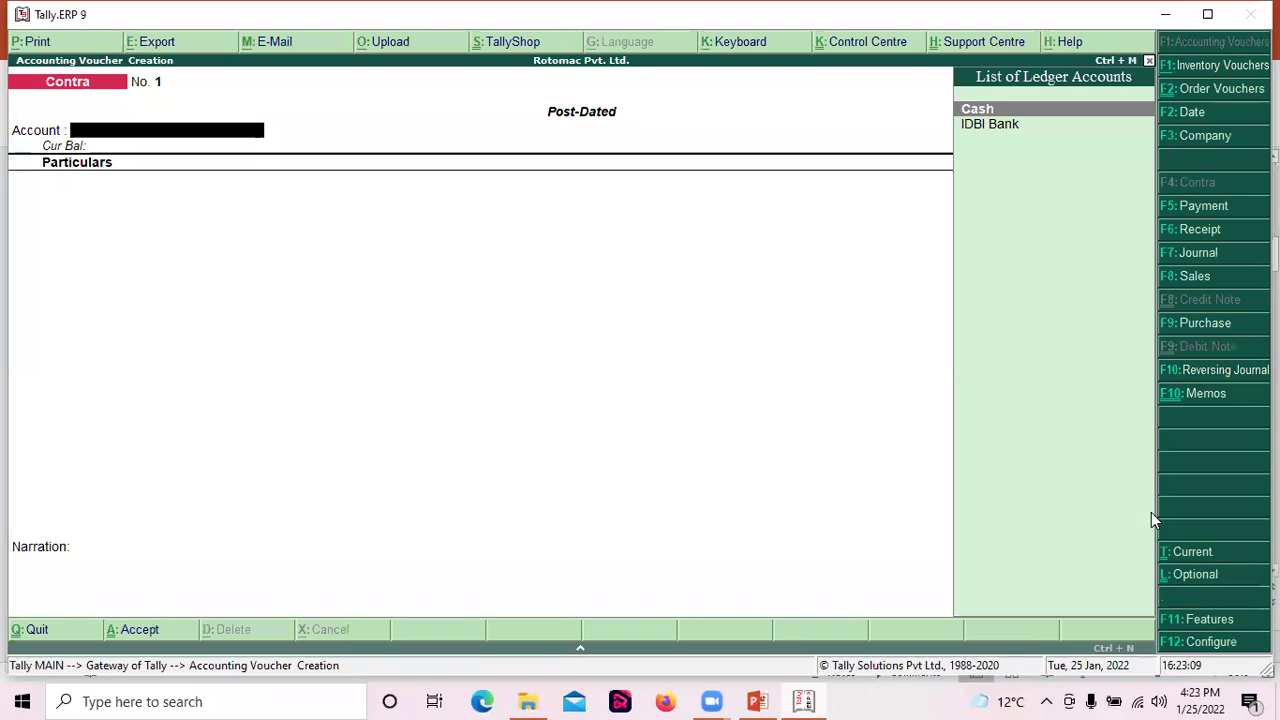
key(Return)
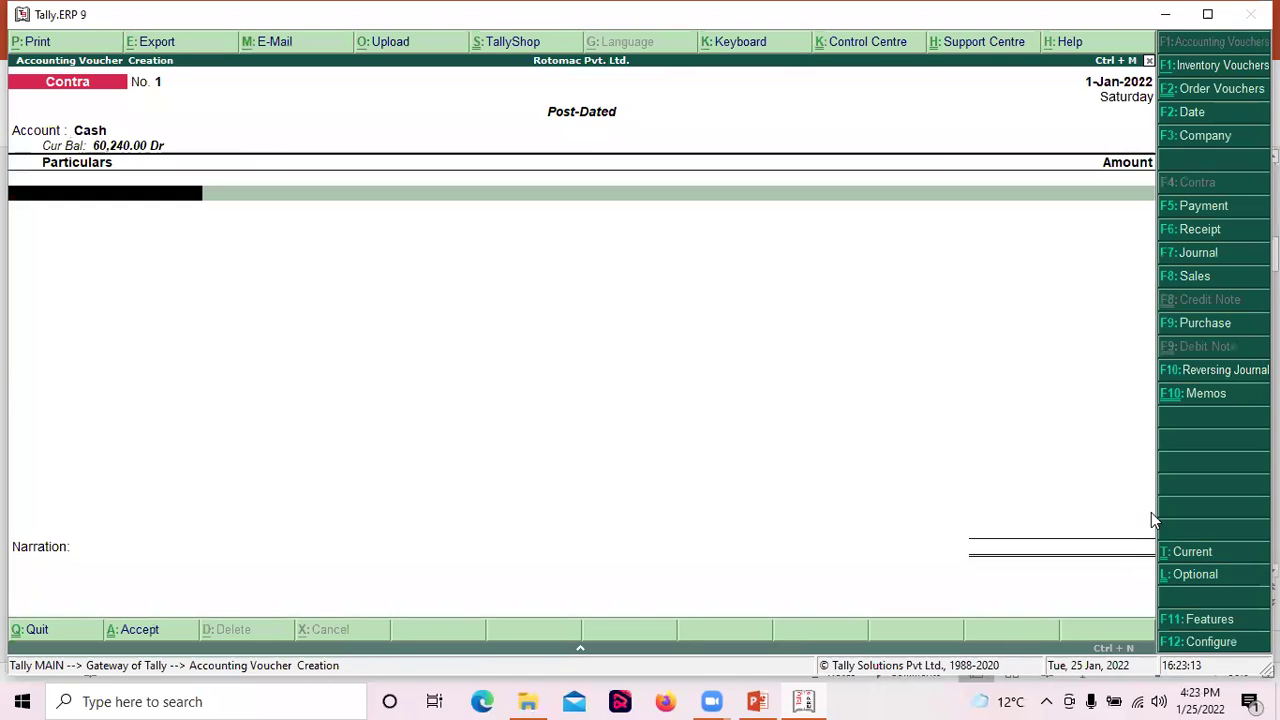
text(Id)
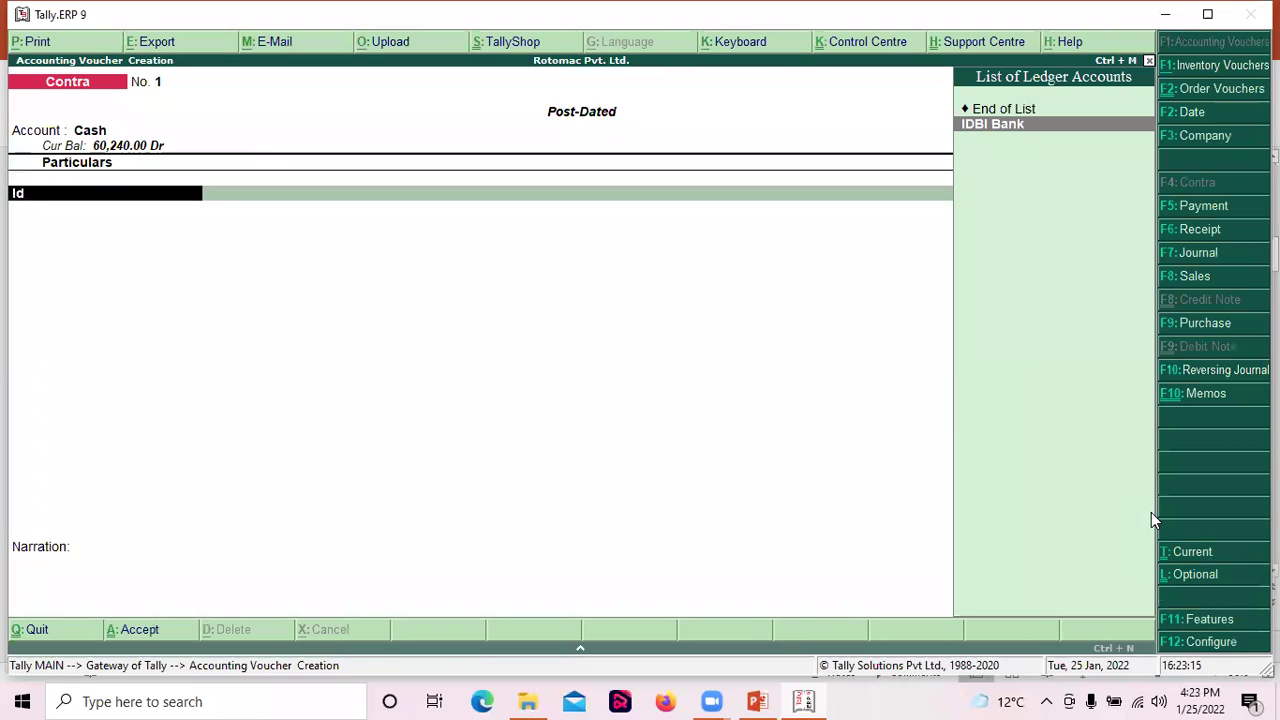
key(Return)
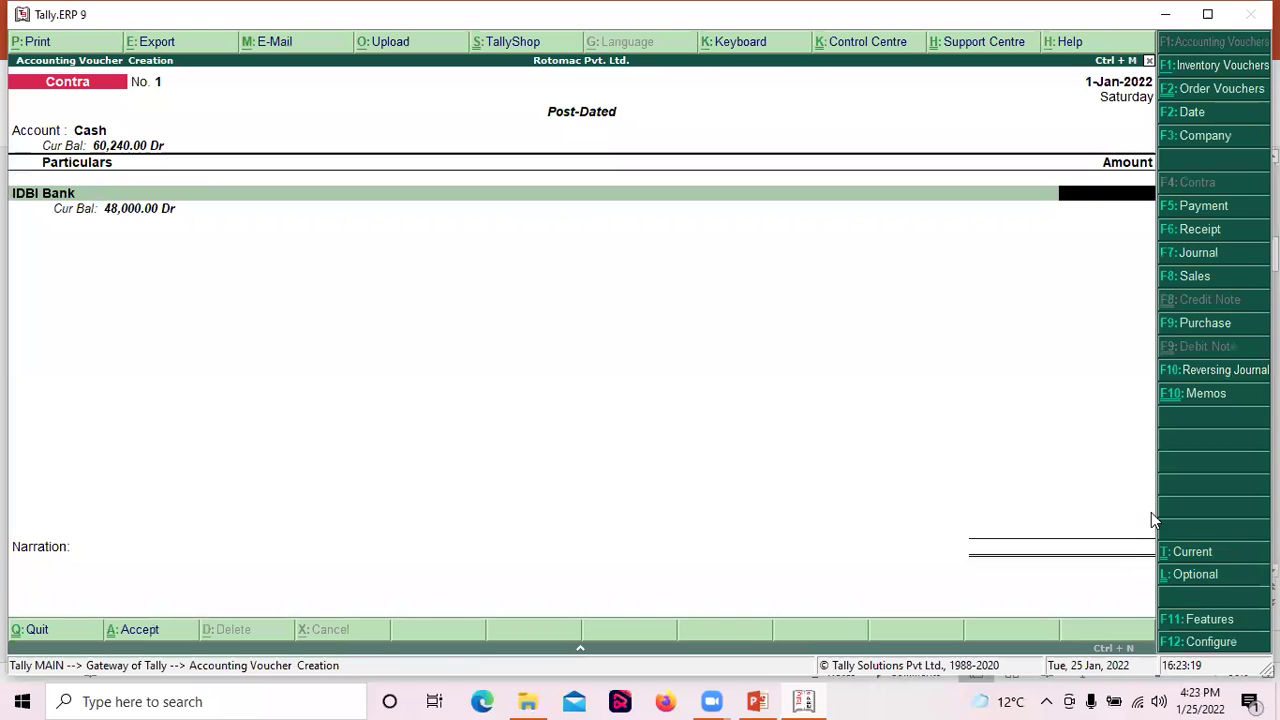
key(Escape)
key(Escape)
key(Escape)
key(Escape)
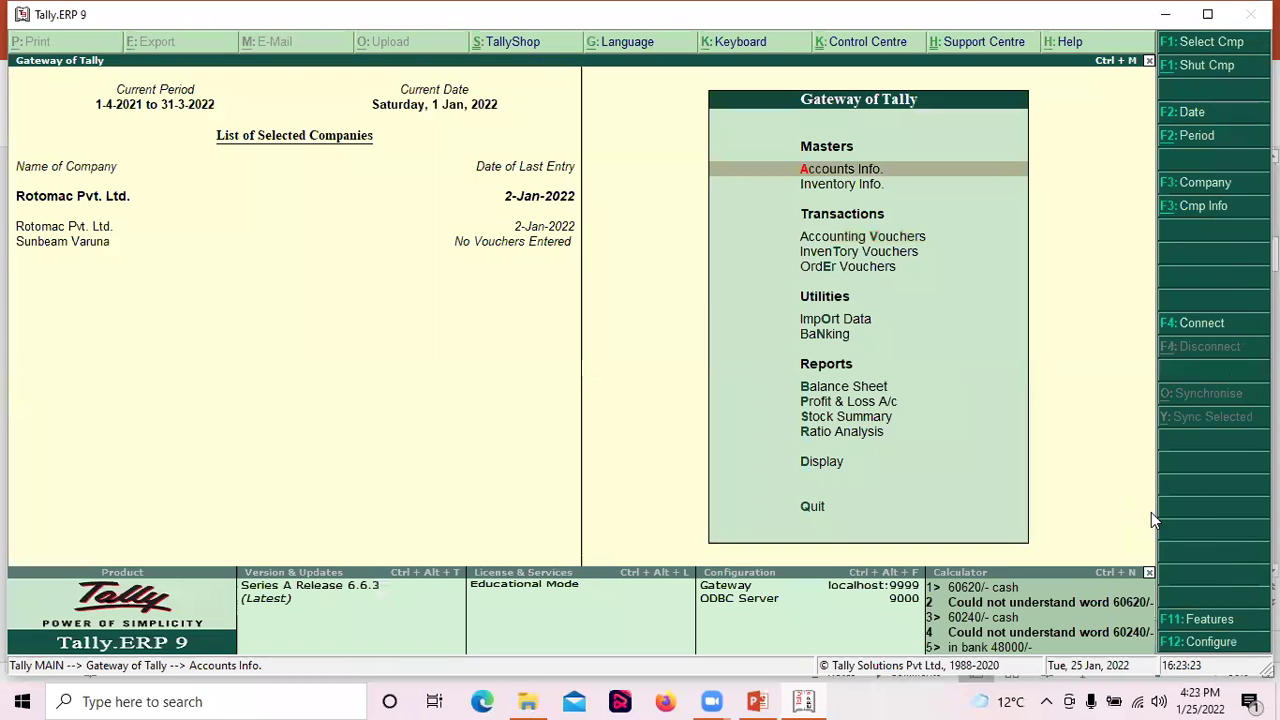
Step: Start a new contra voucher from the Gateway of Tally as post-dated, with the voucher date 1-01-2022
key(Down)
key(Down)
key(Return)
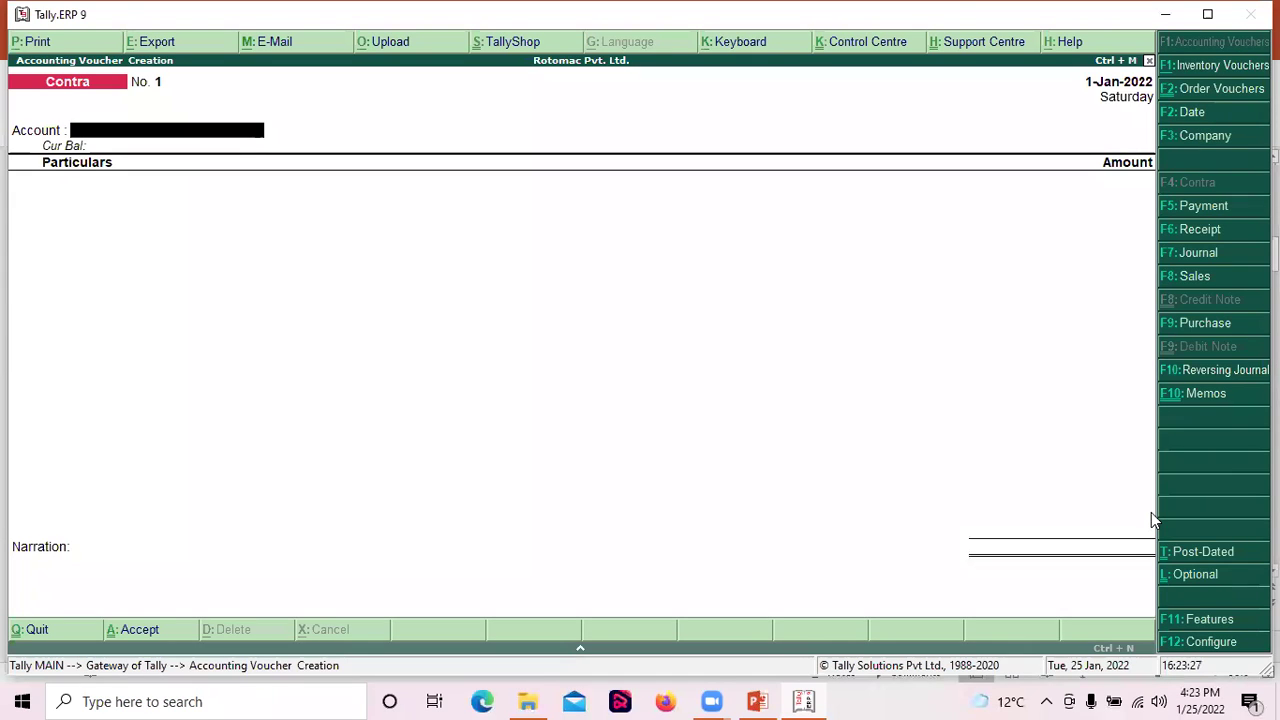
key(ctrl+t)
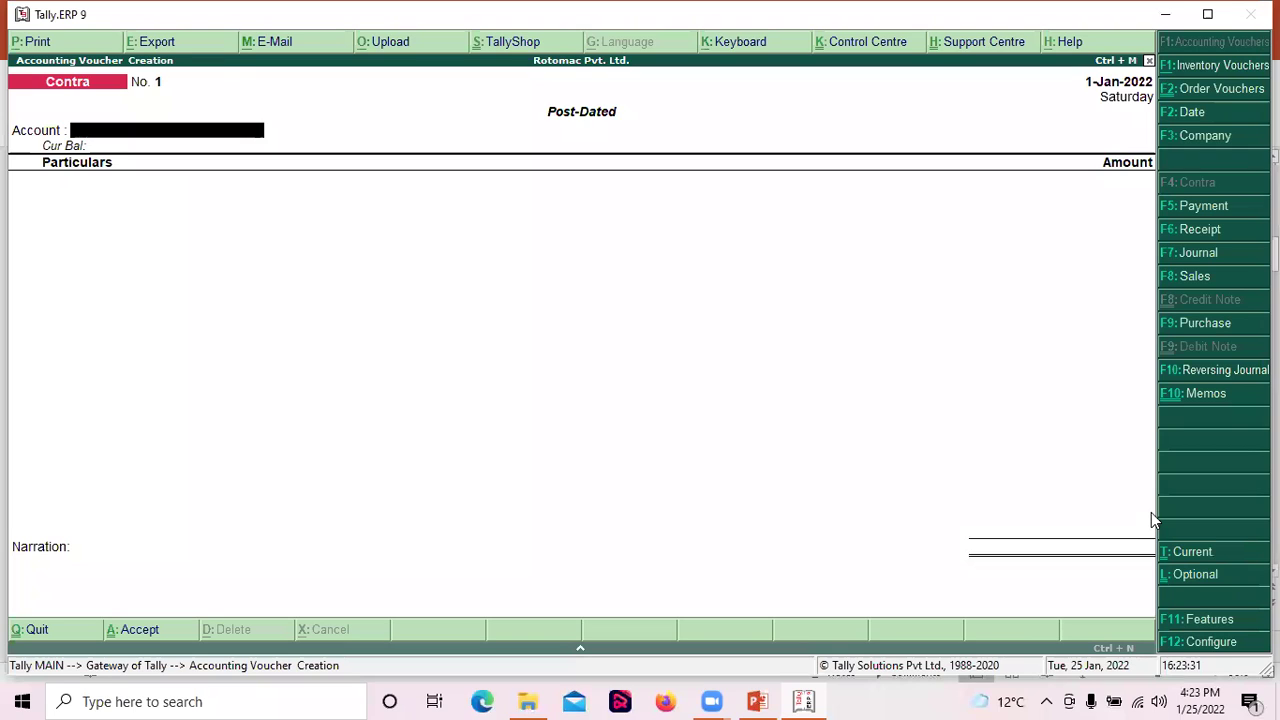
key(F2)
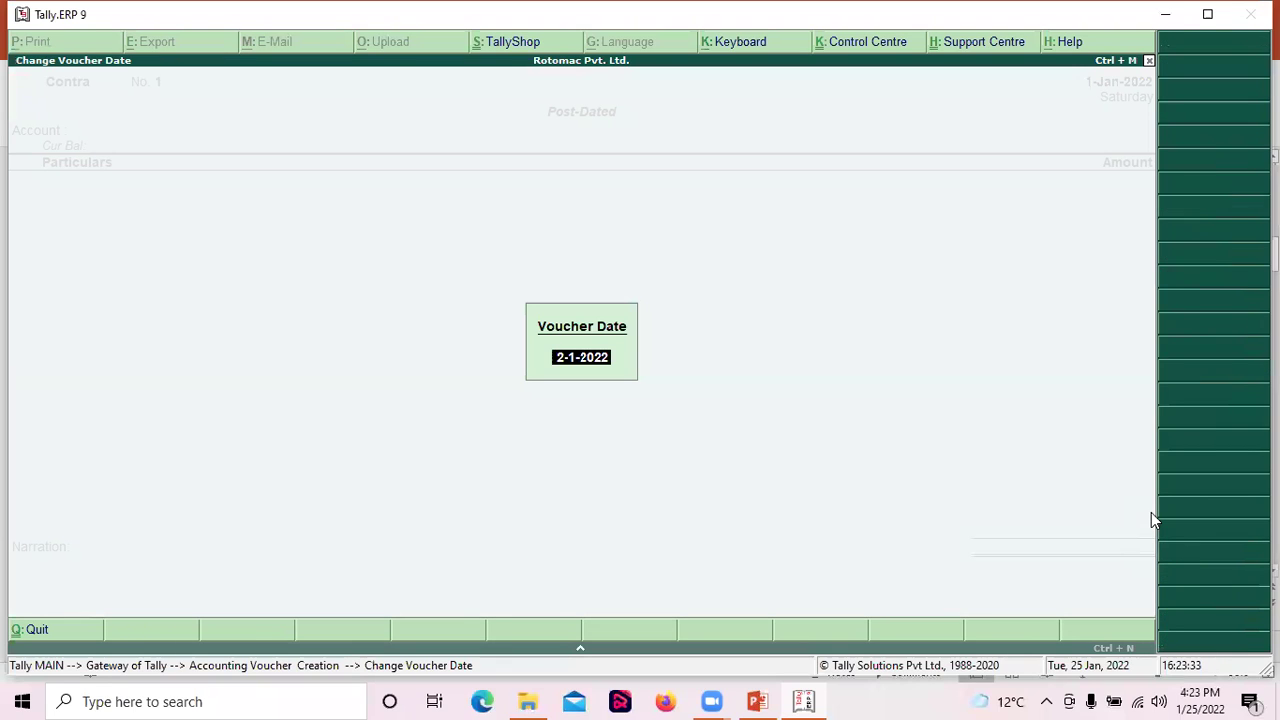
text(1-01-2022)
key(Return)
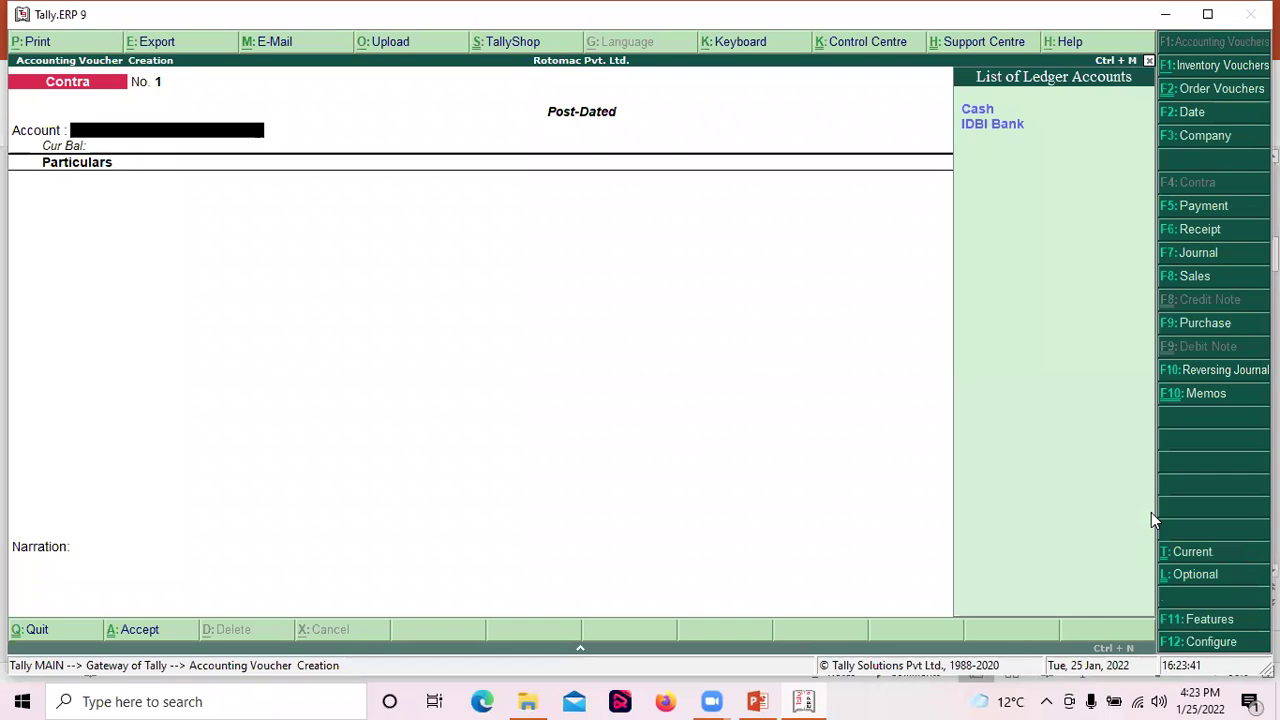
Step: Select Cash as the voucher's account and enter IDBI Bank in the particulars with an amount of 10000
key(Return)
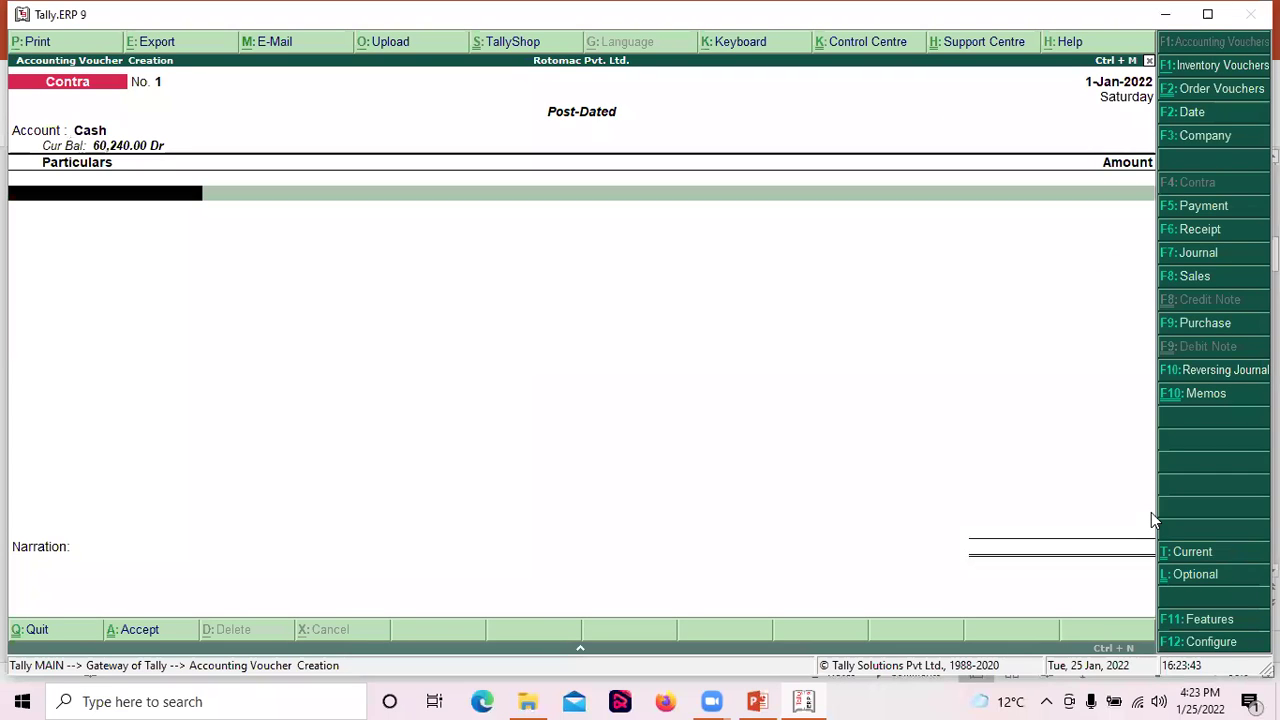
text(-)
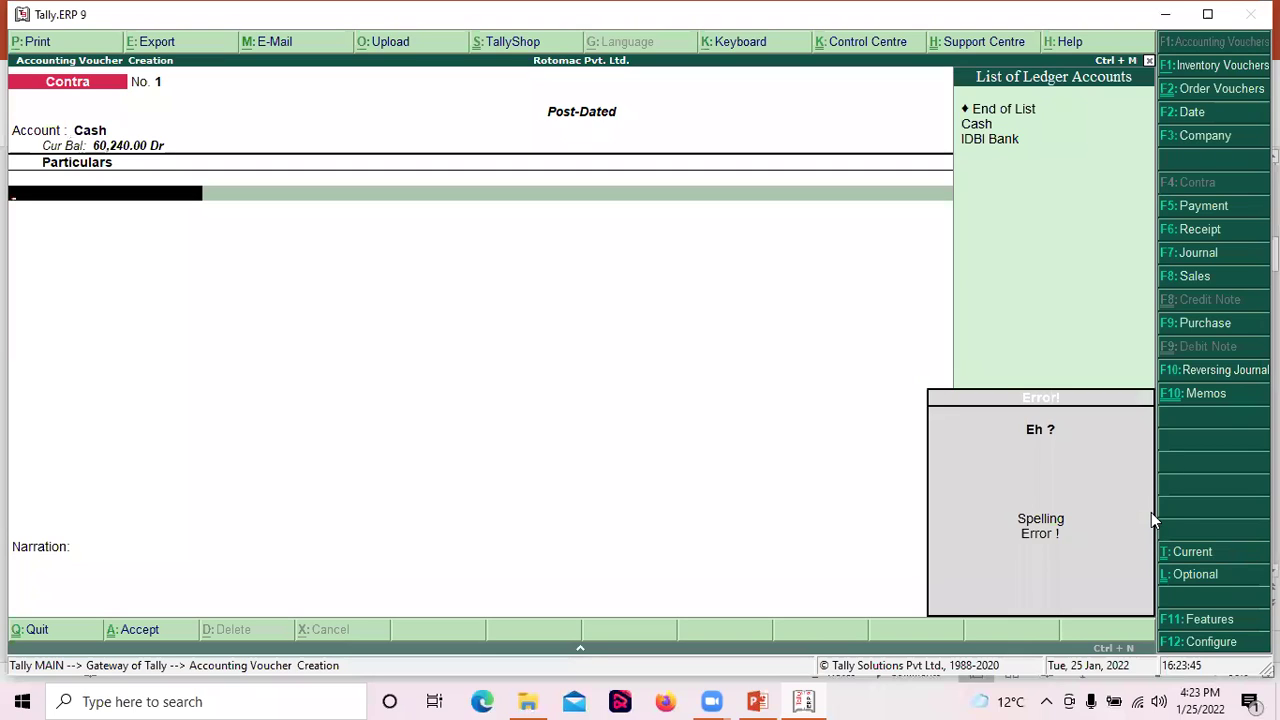
key(BackSpace)
key(Down)
key(Down)
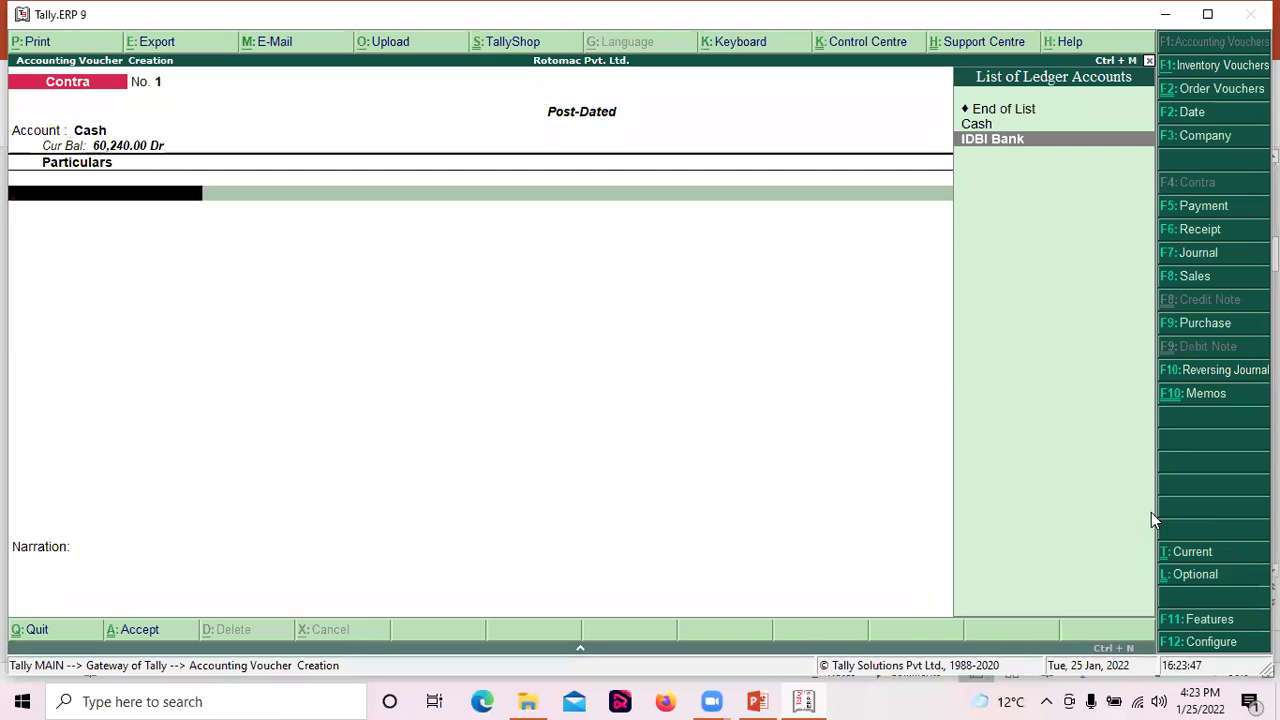
key(Return)
text(10000)
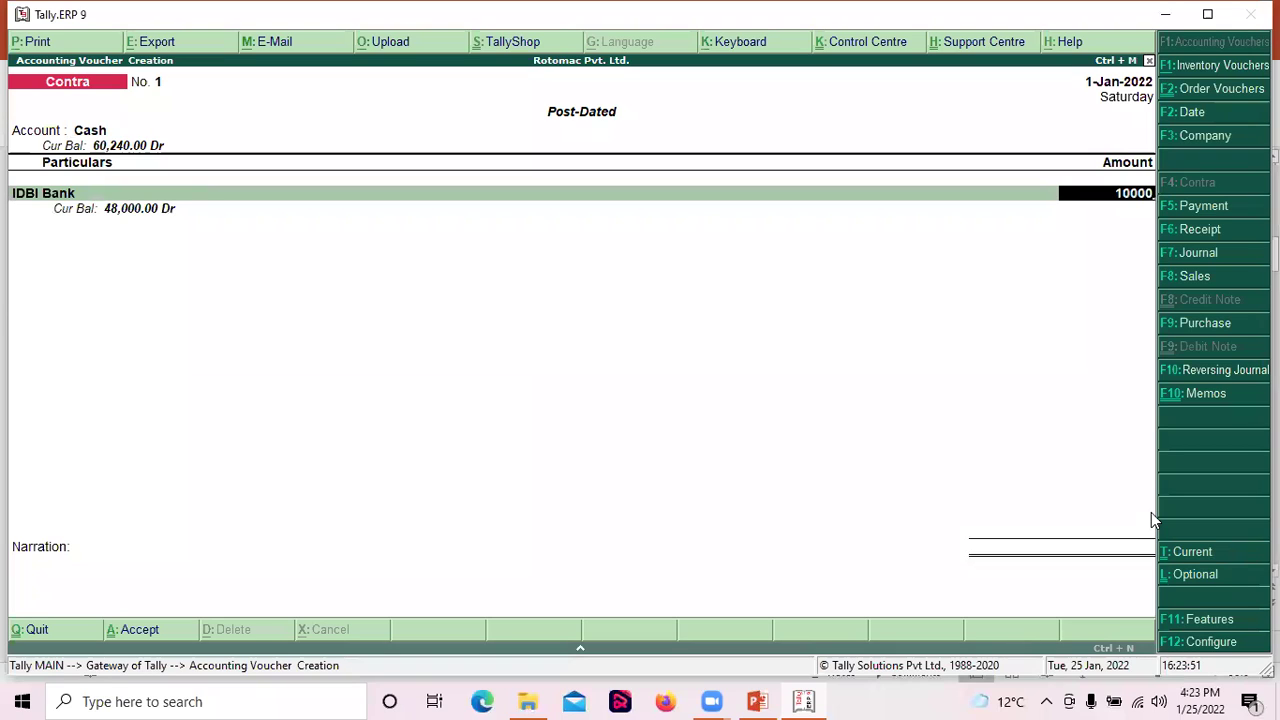
key(Return)
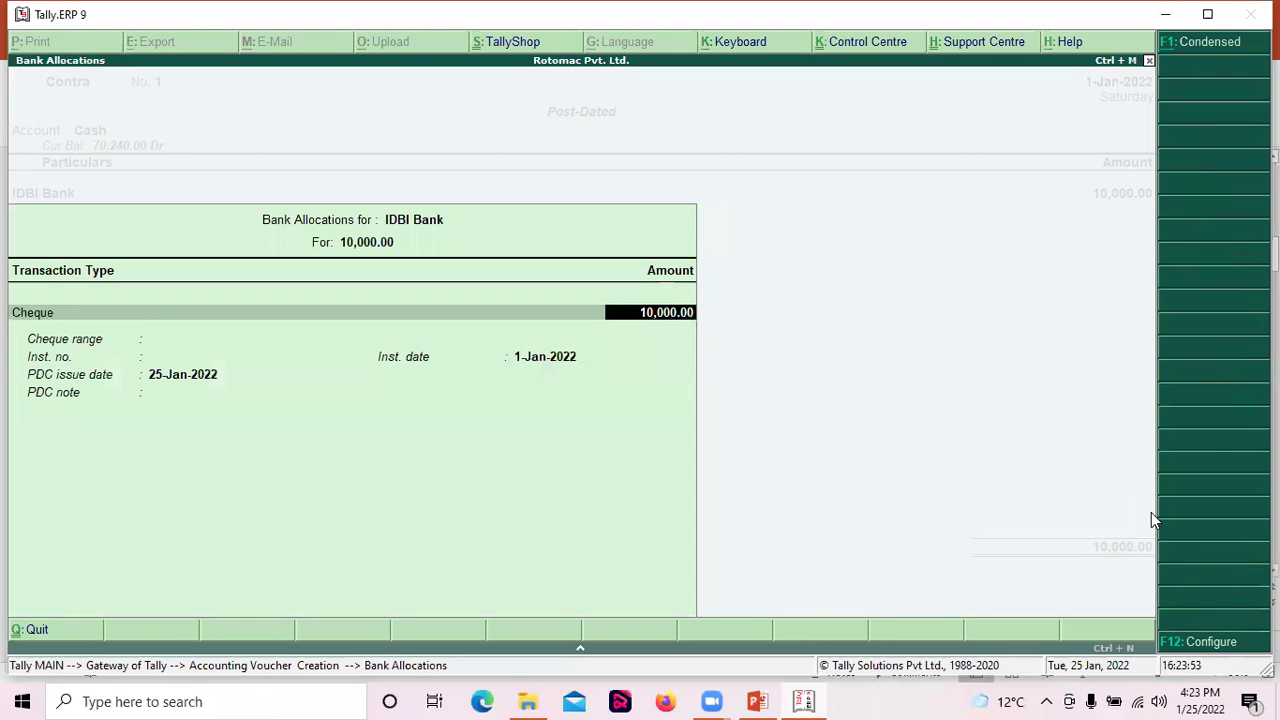
key(Return)
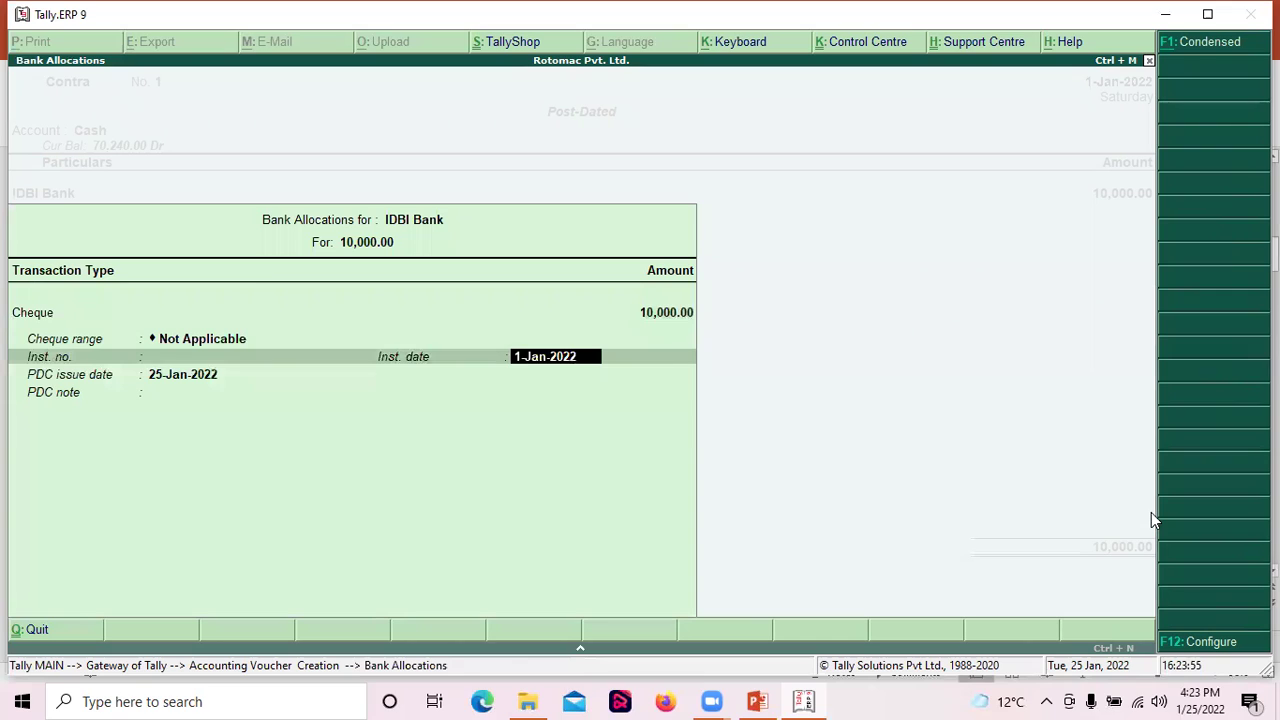
key(Return)
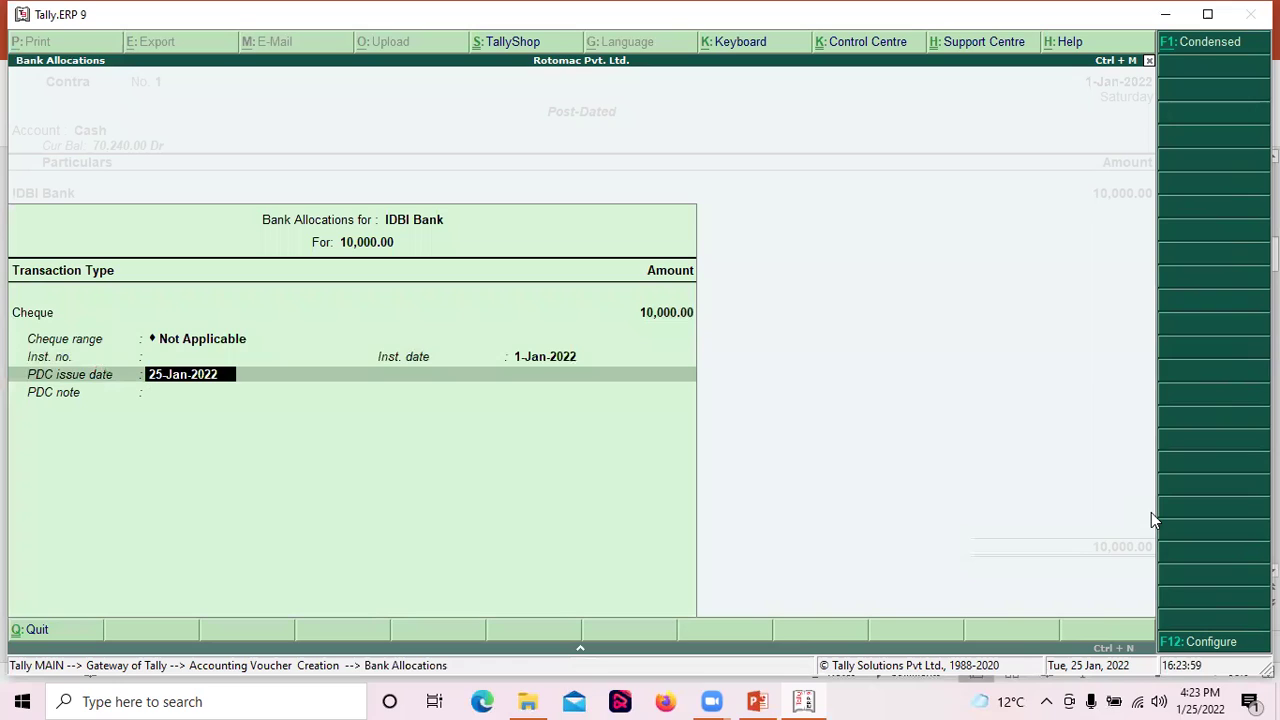
key(BackSpace)
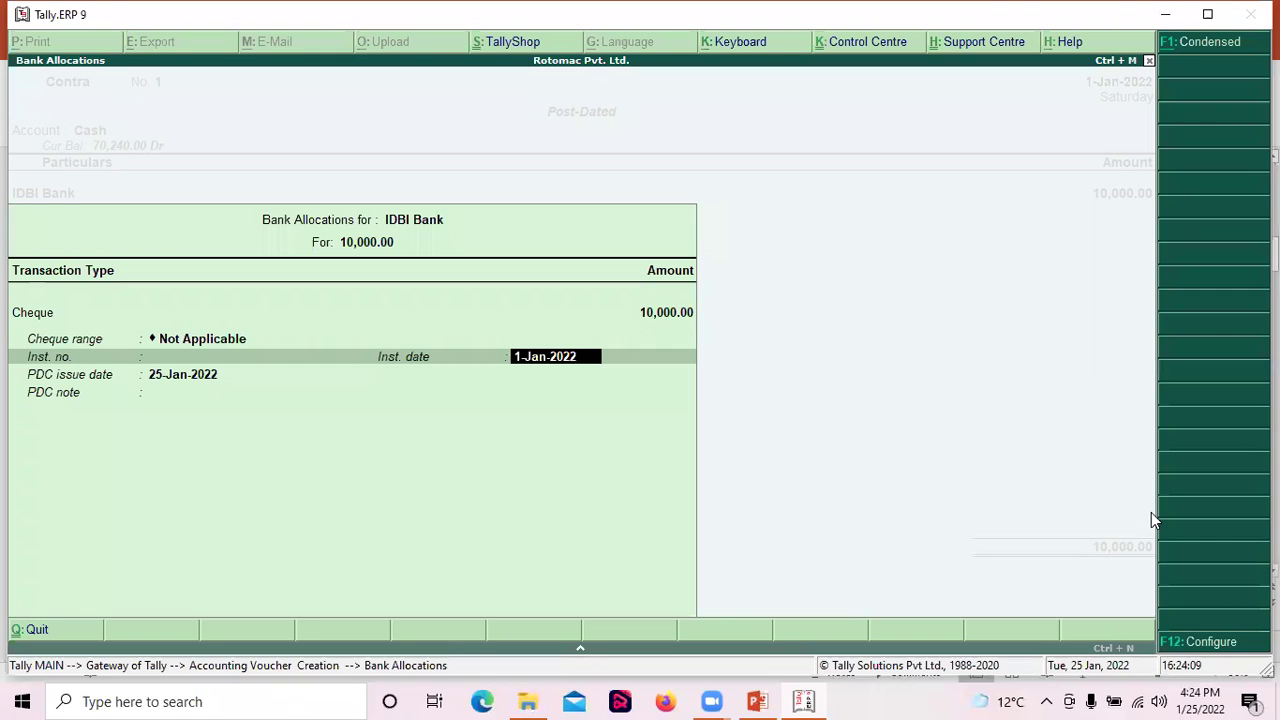
key(Escape)
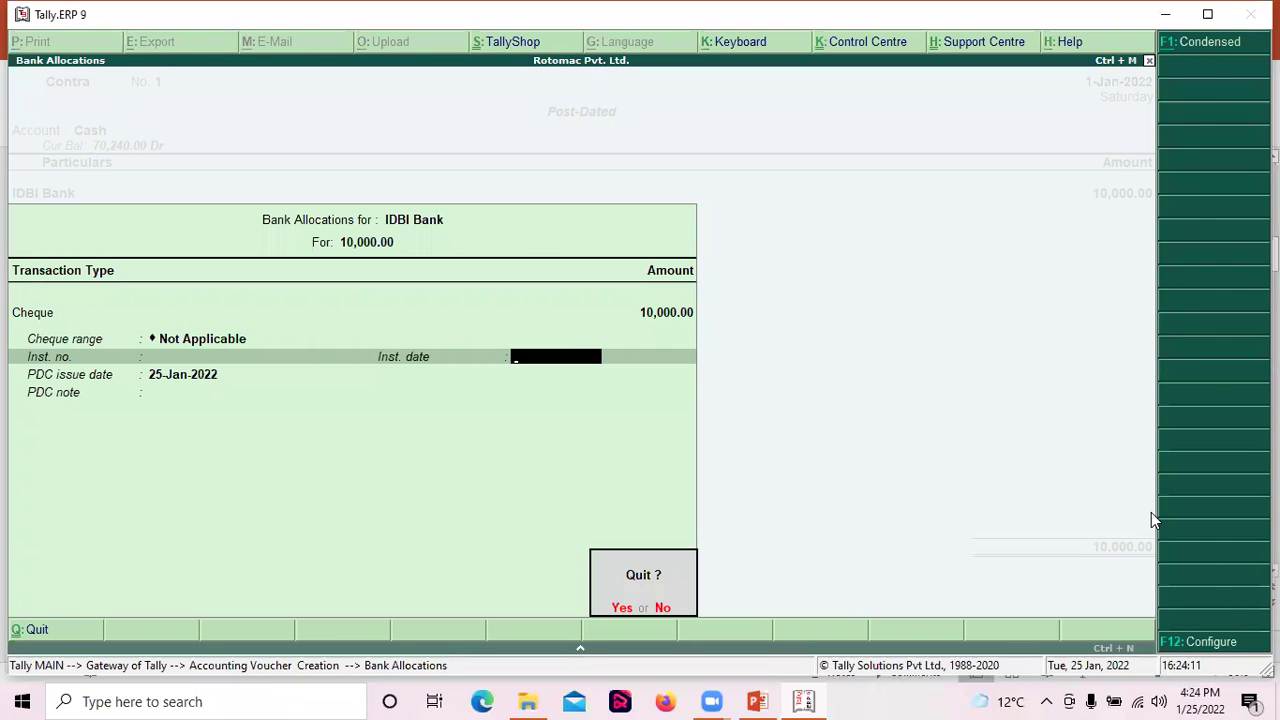
key(Return)
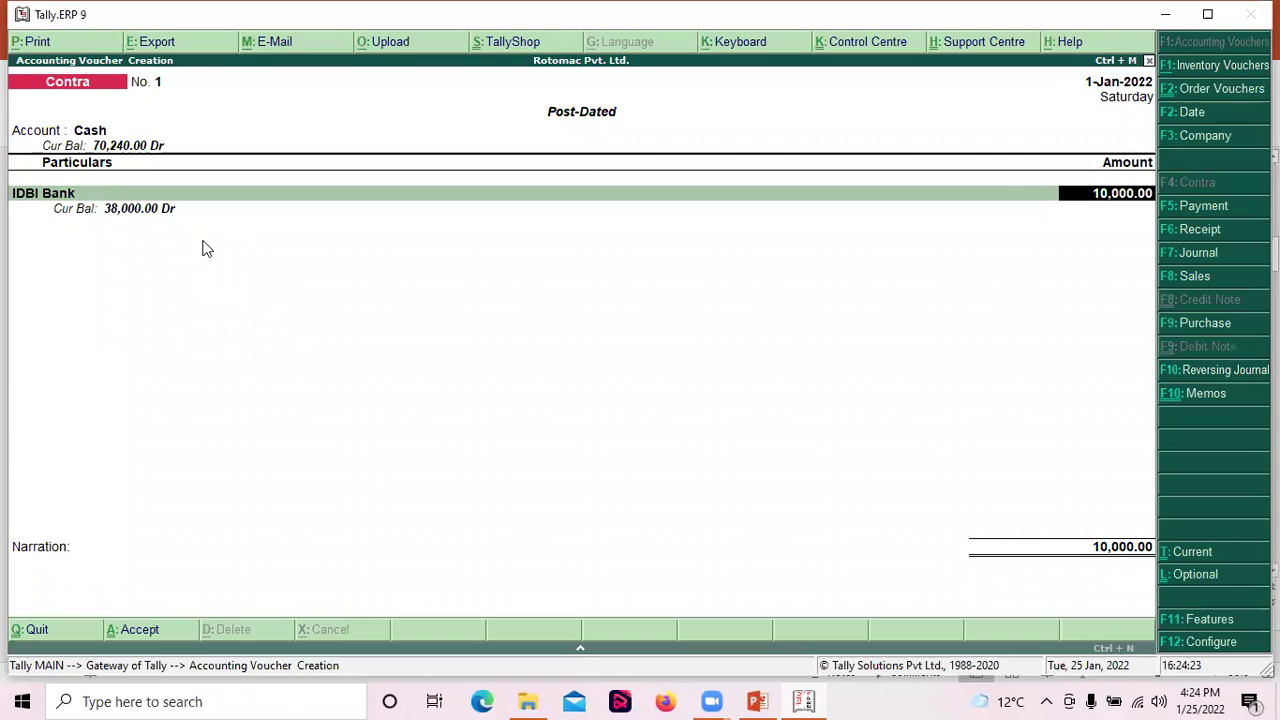
Step: Reopen the IDBI Bank allocation and set the cheque's instrument number to 2222 and its instrument date to 2-1-2022
key(Return)
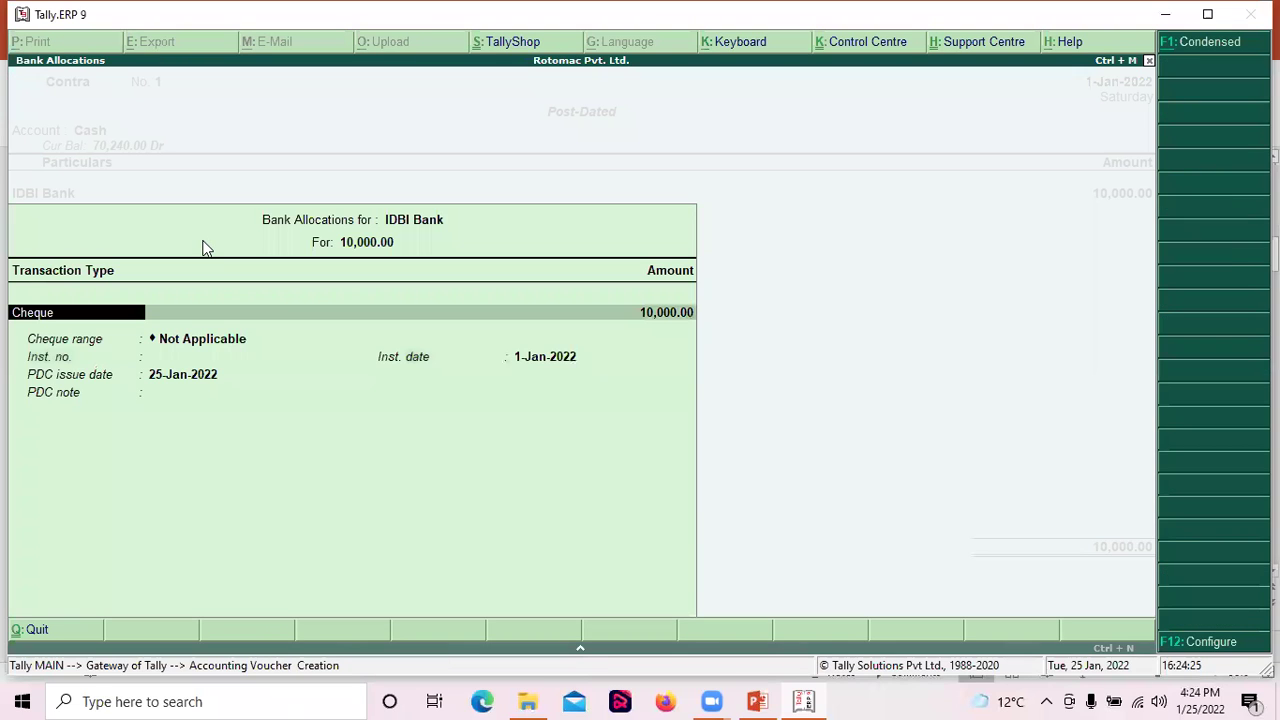
key(Return)
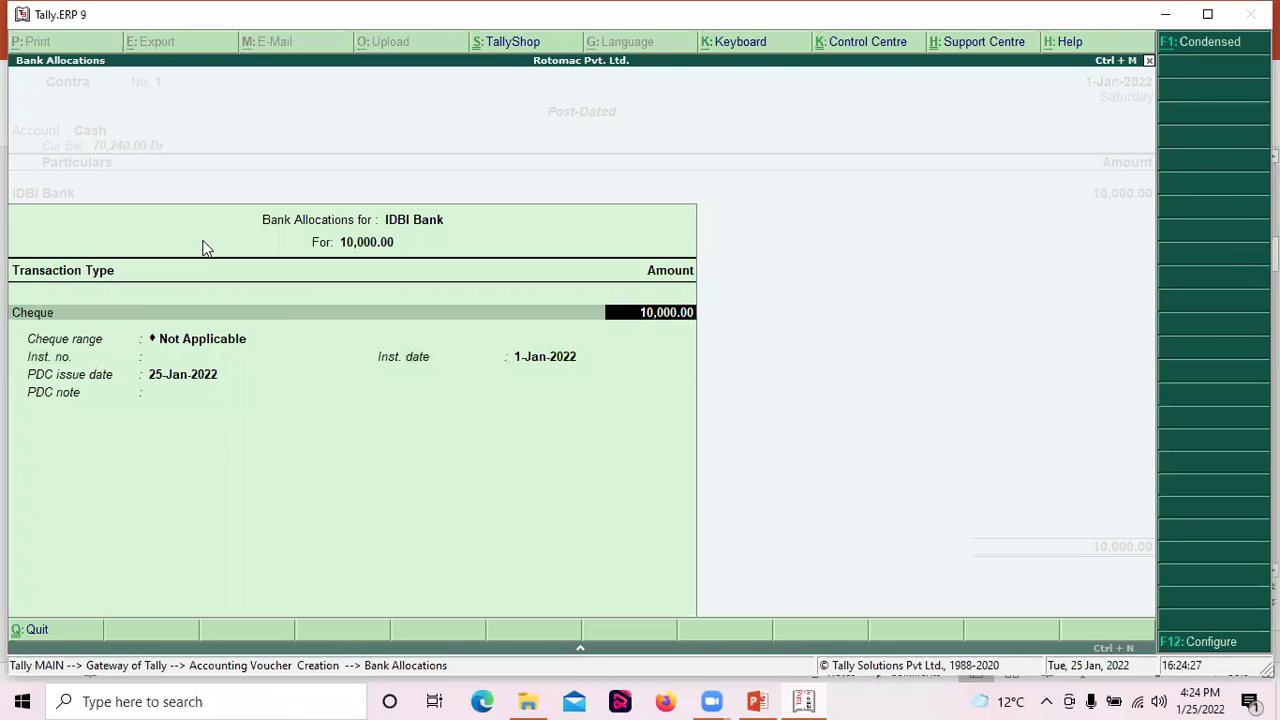
key(Return)
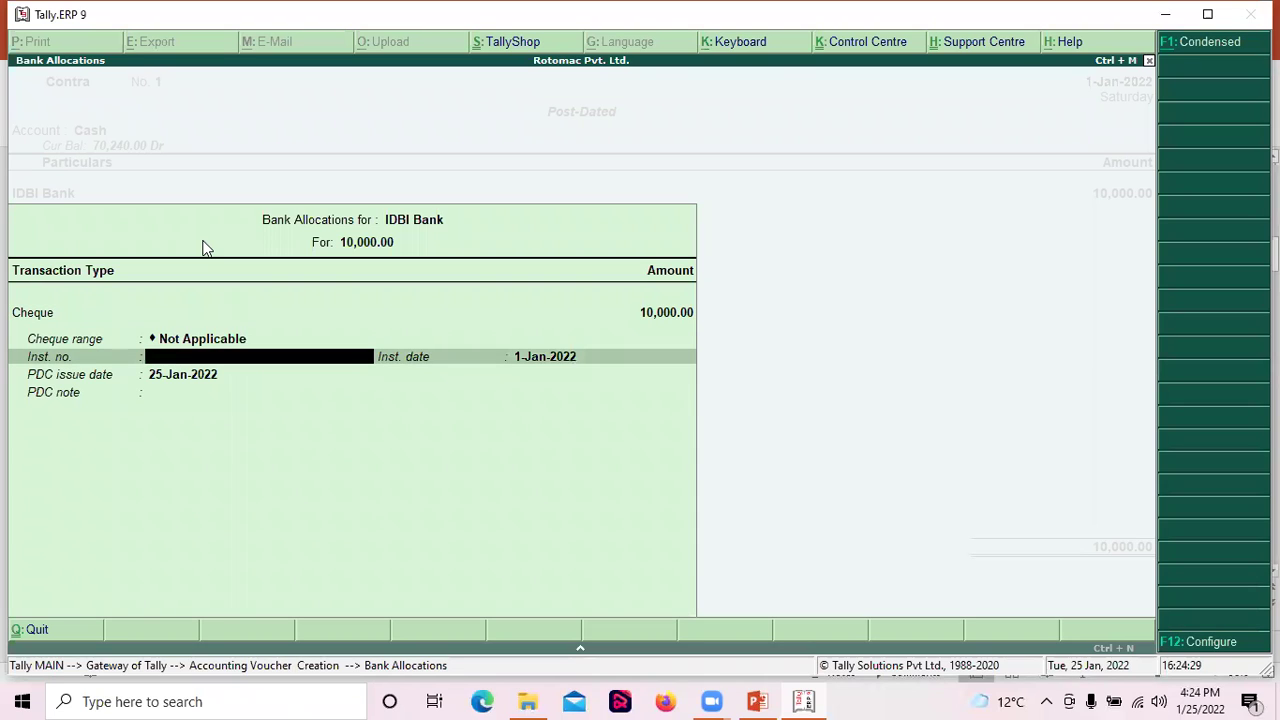
text(2222)
key(Return)
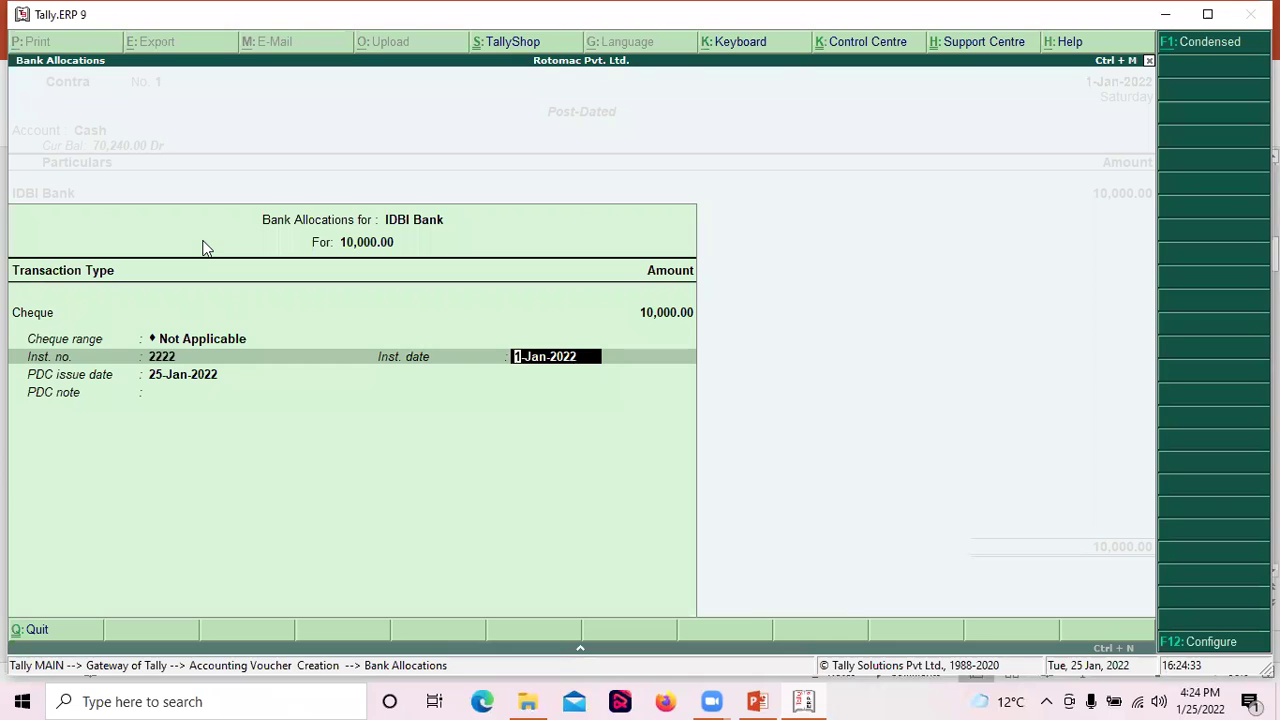
text(2-02)
key(BackSpace)
text(1-2022)
key(Return)
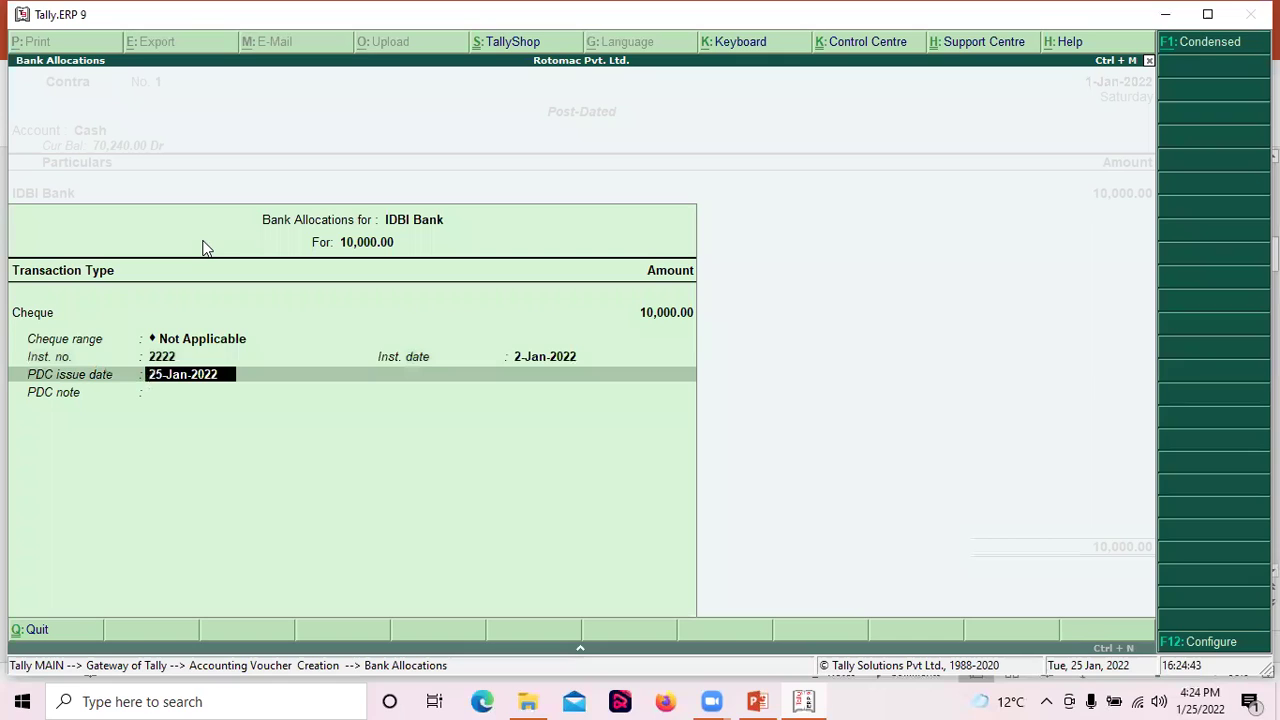
Step: Set the PDC issue date to 2-02-2022 and finish the bank allocation with the PDC note left blank
text(2-02-2022)
key(Return)
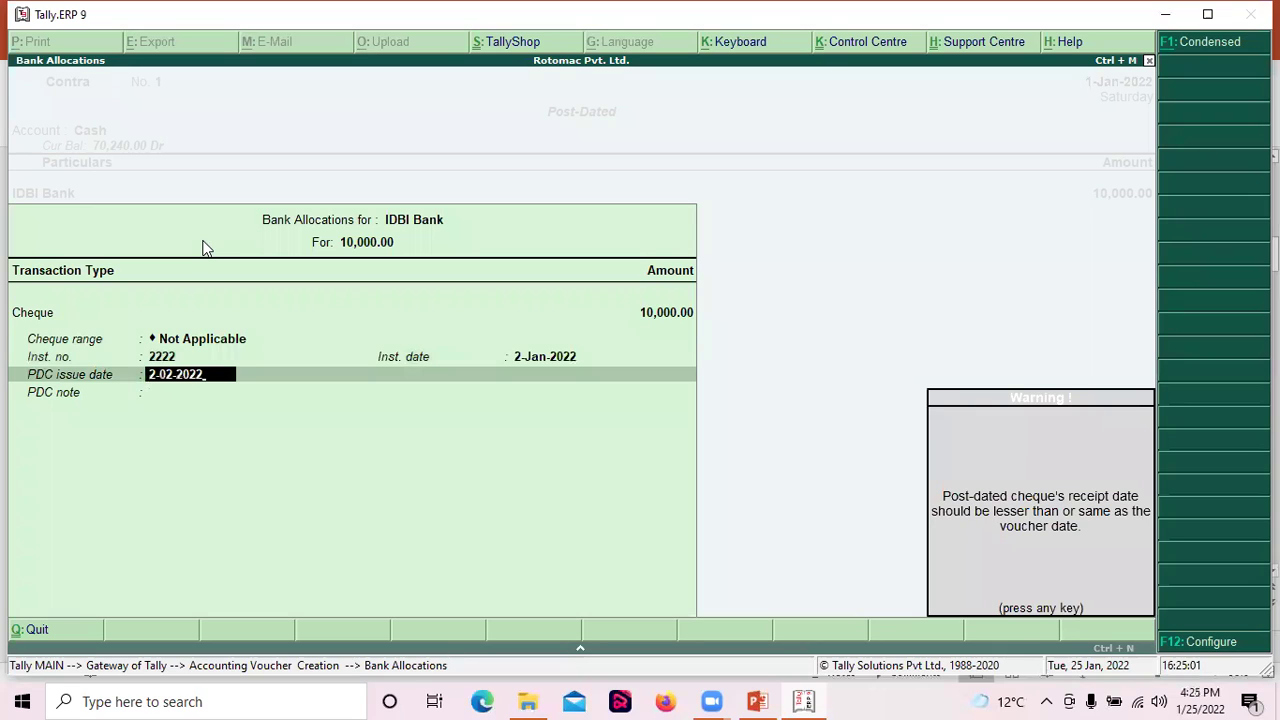
key(Return)
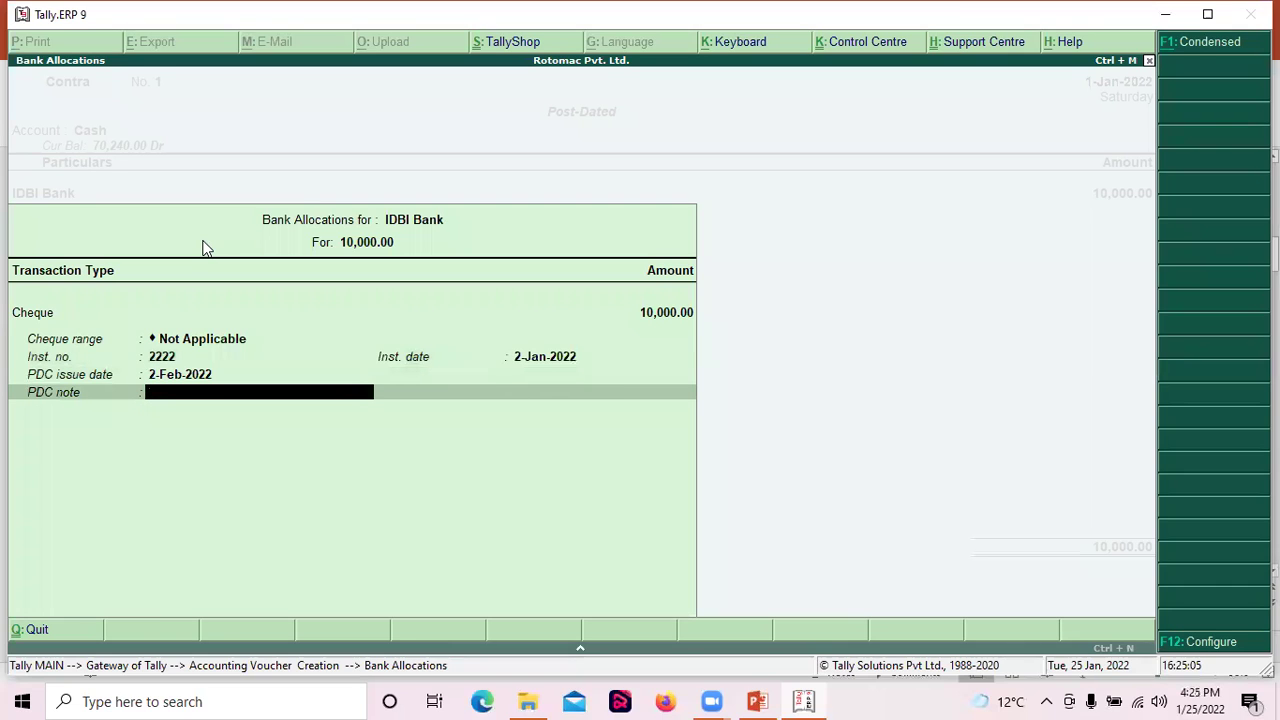
key(Return)
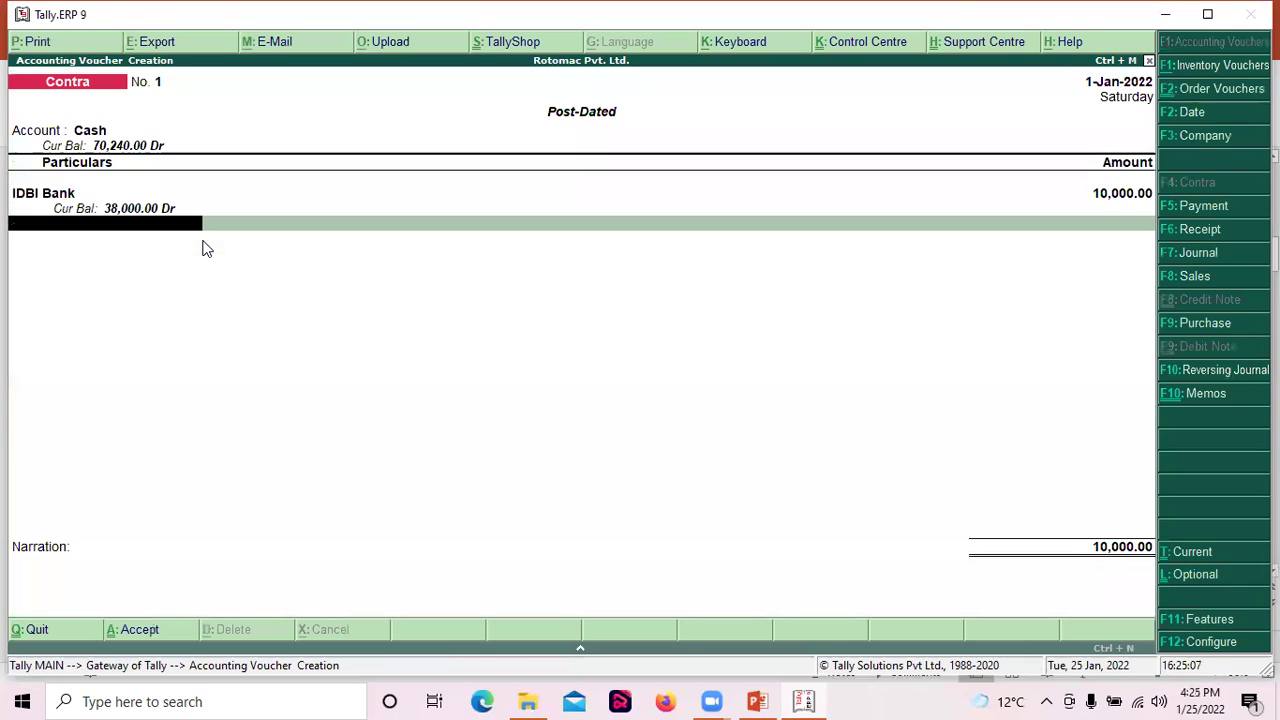
Step: Accept the post-dated contra voucher without a narration and return to the Gateway of Tally
key(Return)
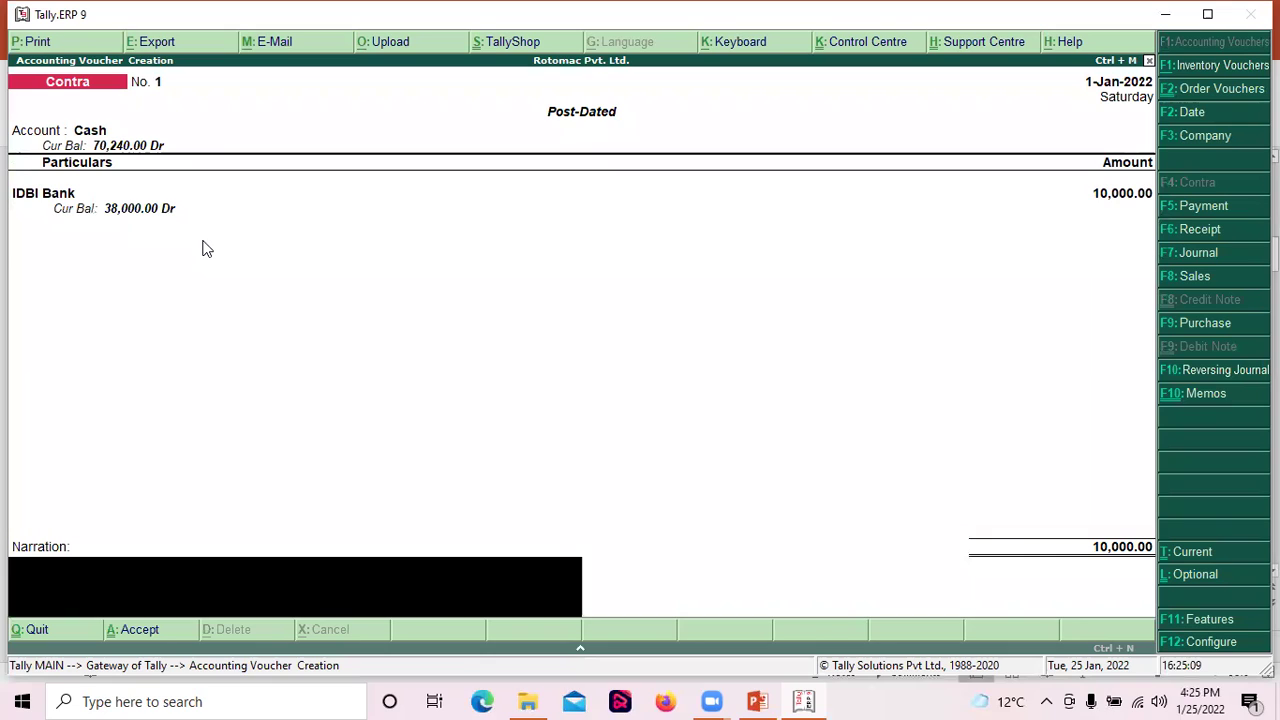
key(Return)
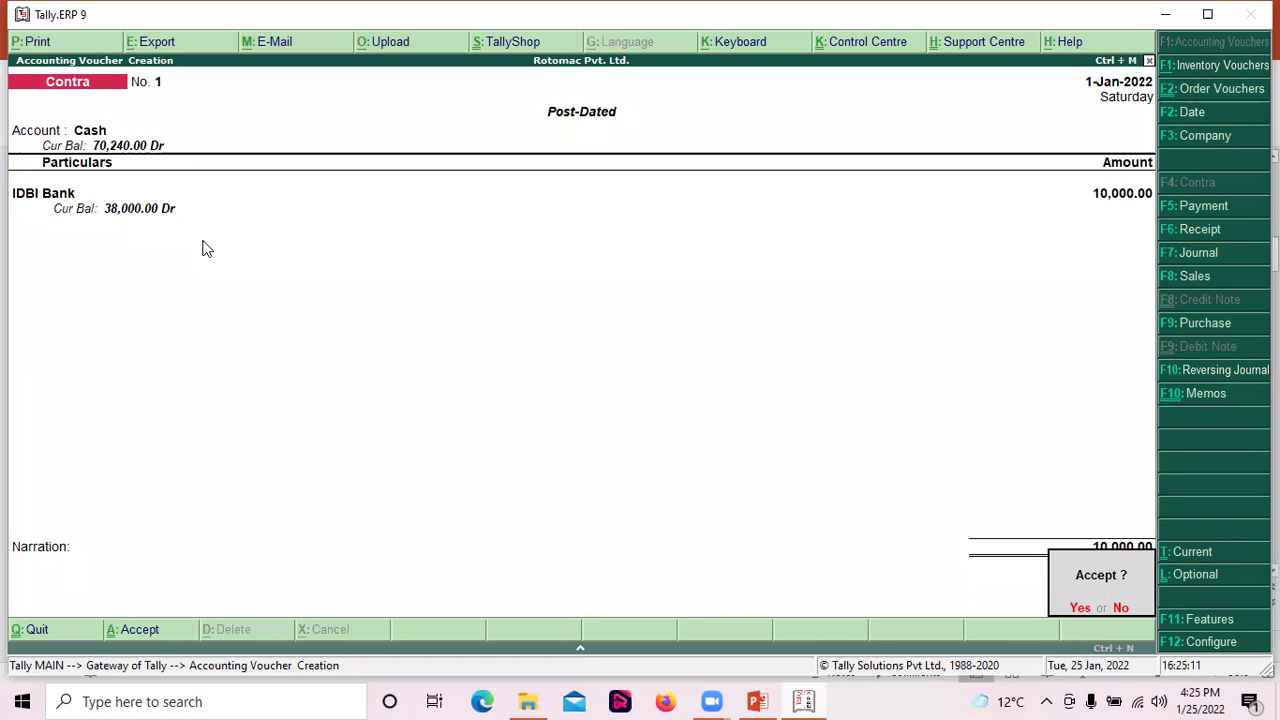
key(y)
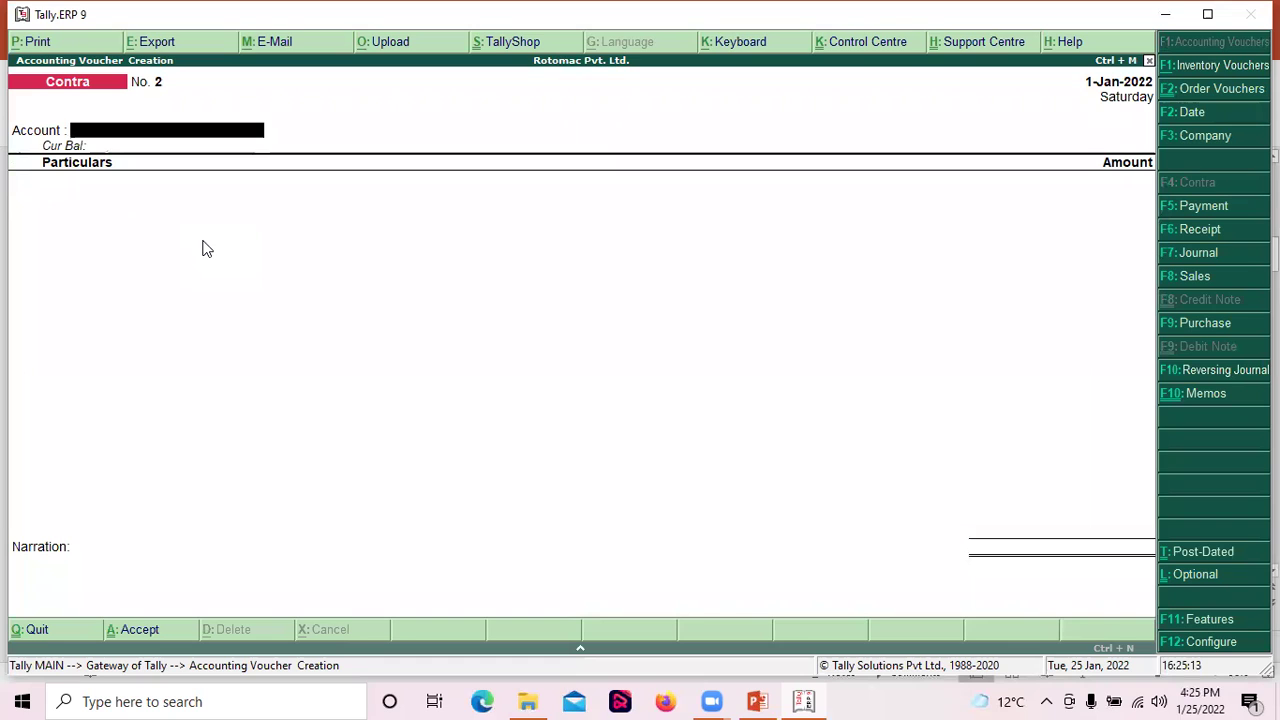
key(Escape)
key(y)
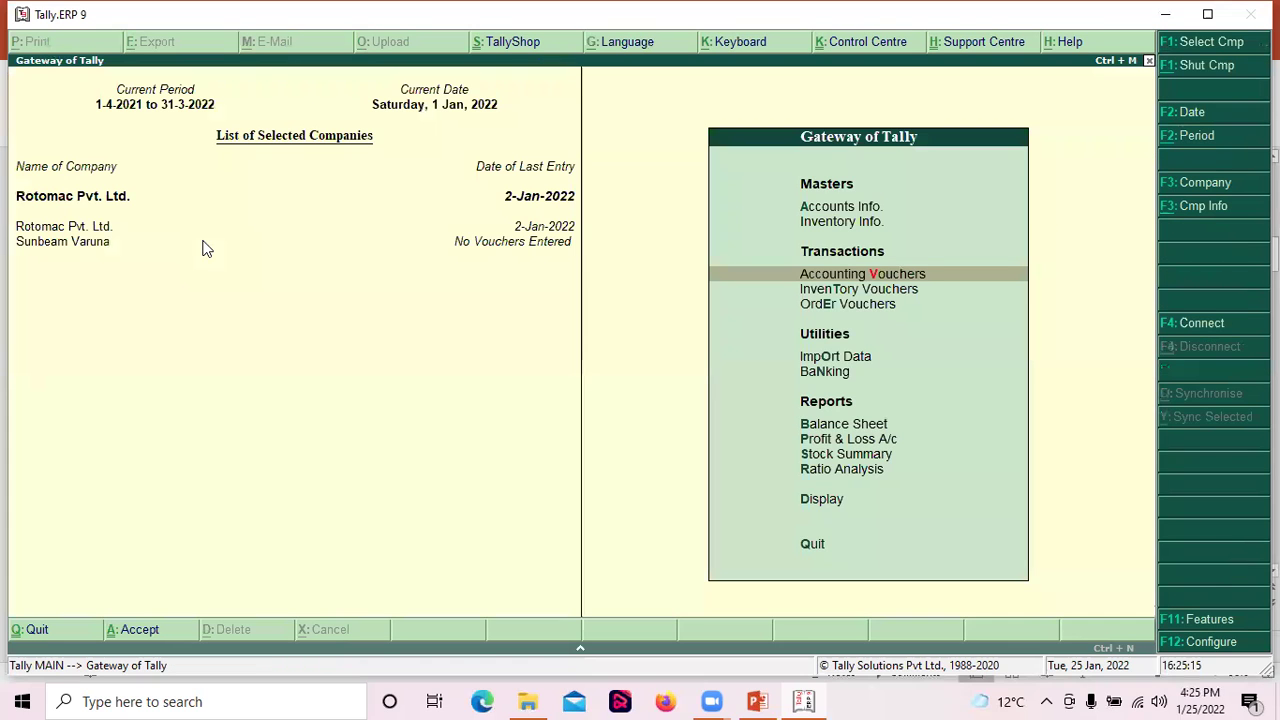
Step: Check the Cash-in-Hand and Bank Accounts closing balances in the Cash/Bank Summary and return to the Gateway of Tally
key(d)
key(a)
key(Return)
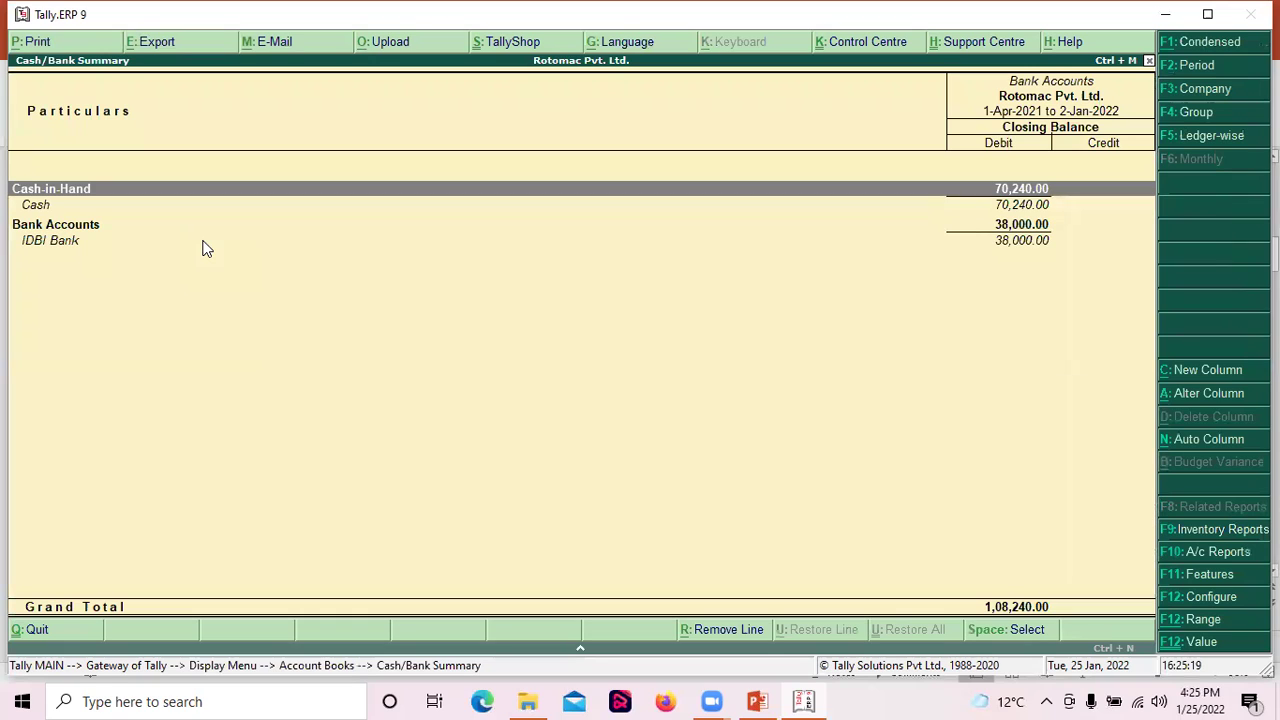
key(Down)
key(Down)
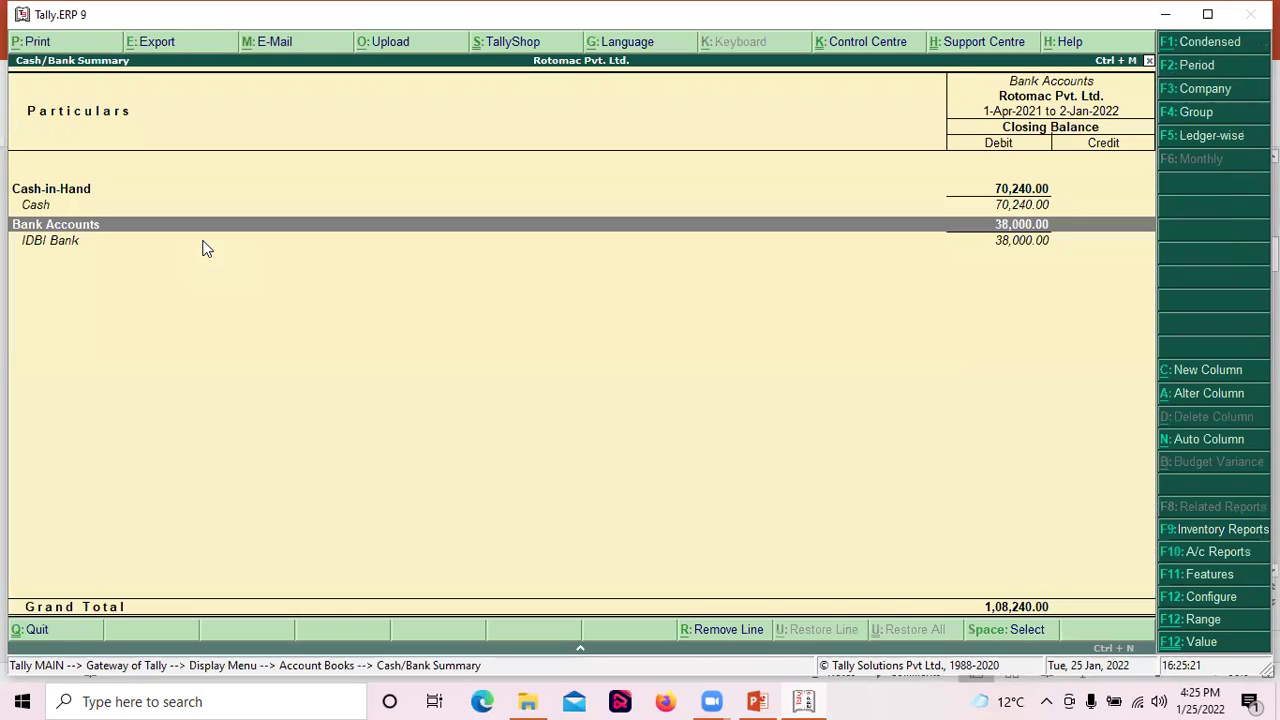
key(Up)
key(Up)
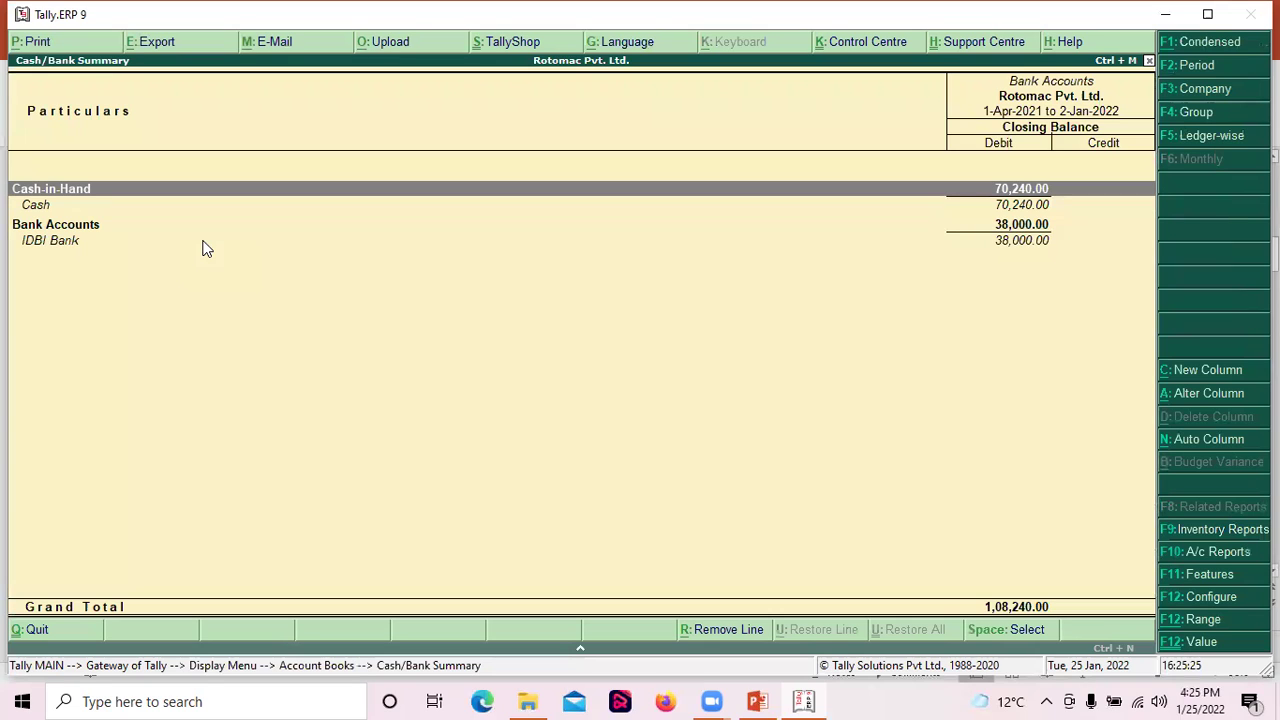
key(Escape)
key(Escape)
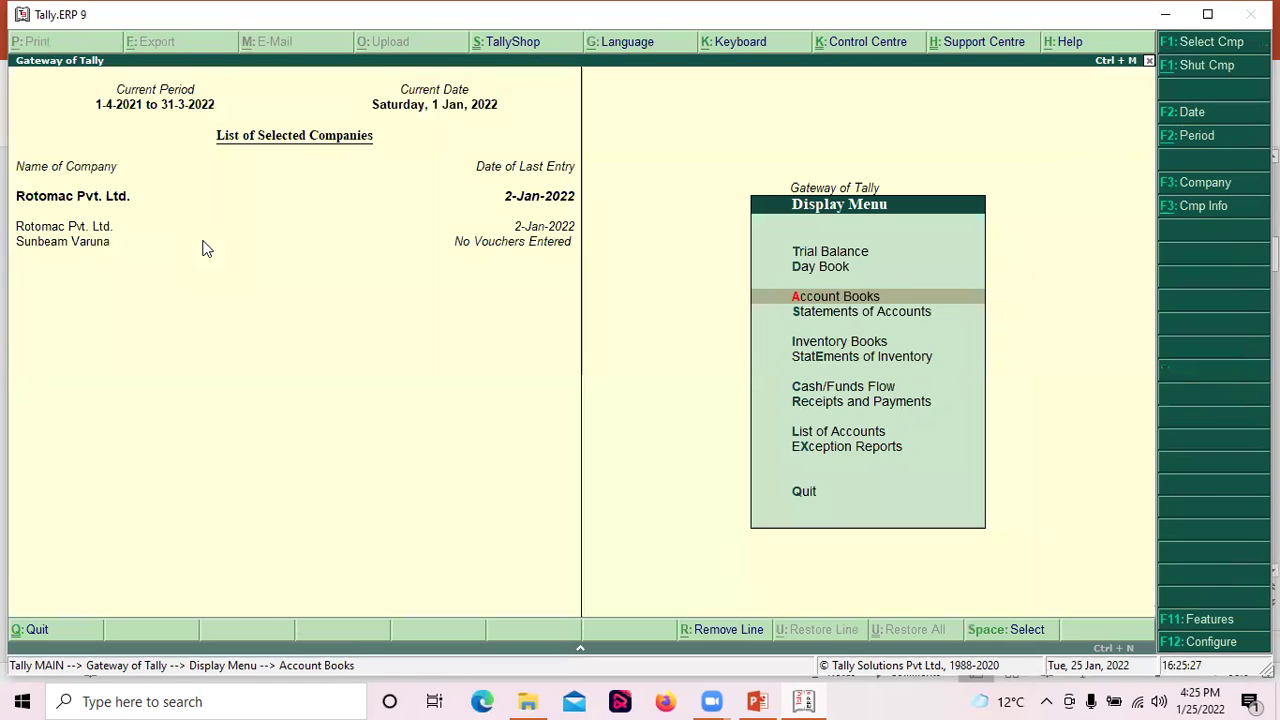
key(Escape)
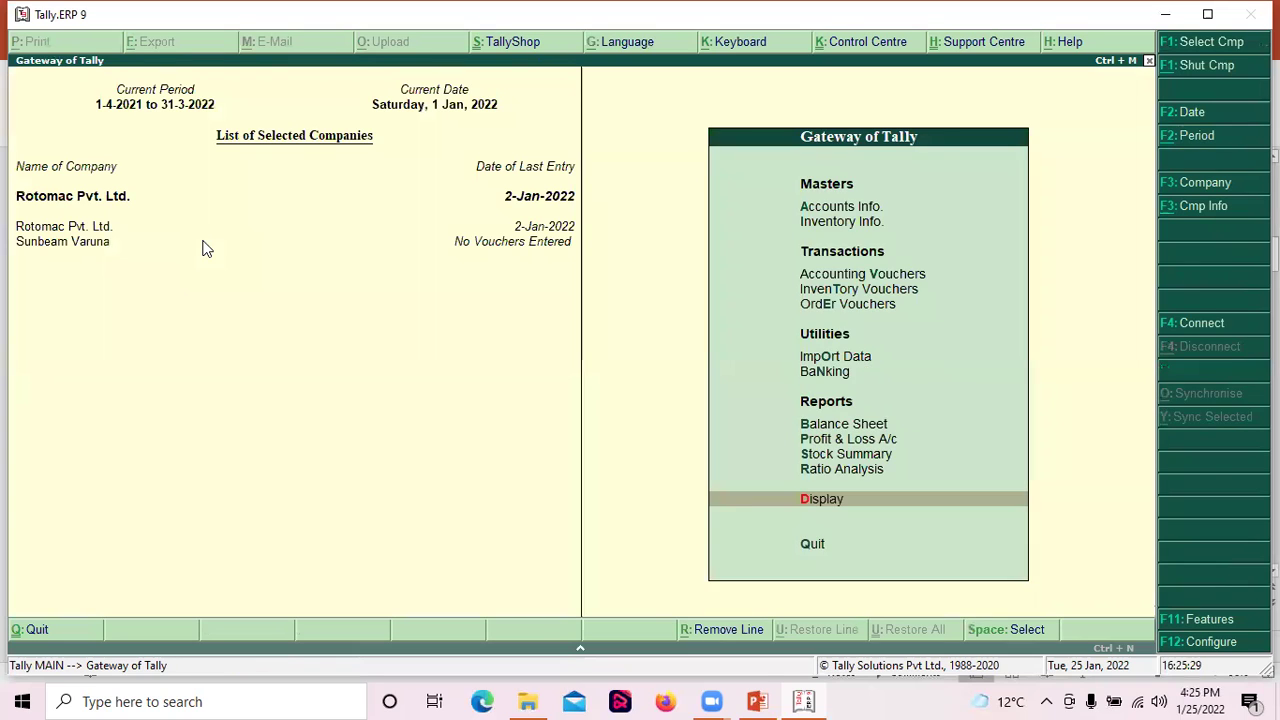
Step: View the Post-Dated Vouchers exception report and return to the Gateway of Tally
key(Return)
key(x)
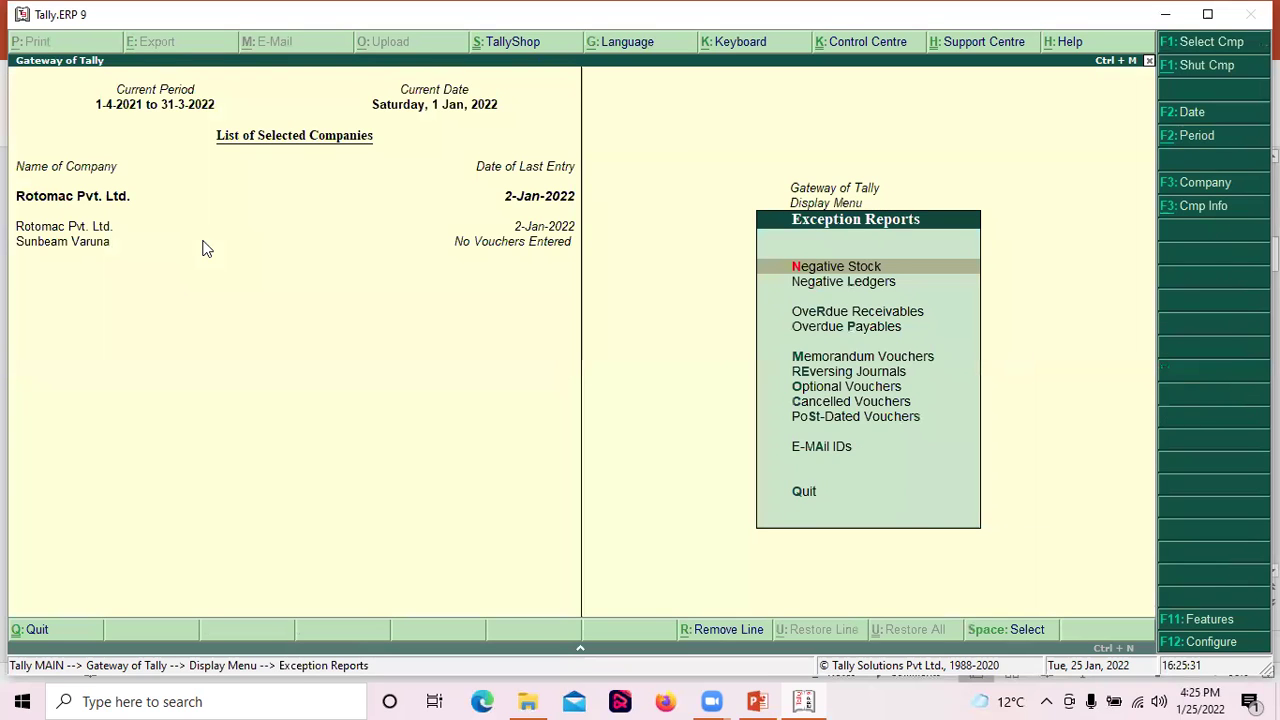
key(Down)
key(Down)
key(s)
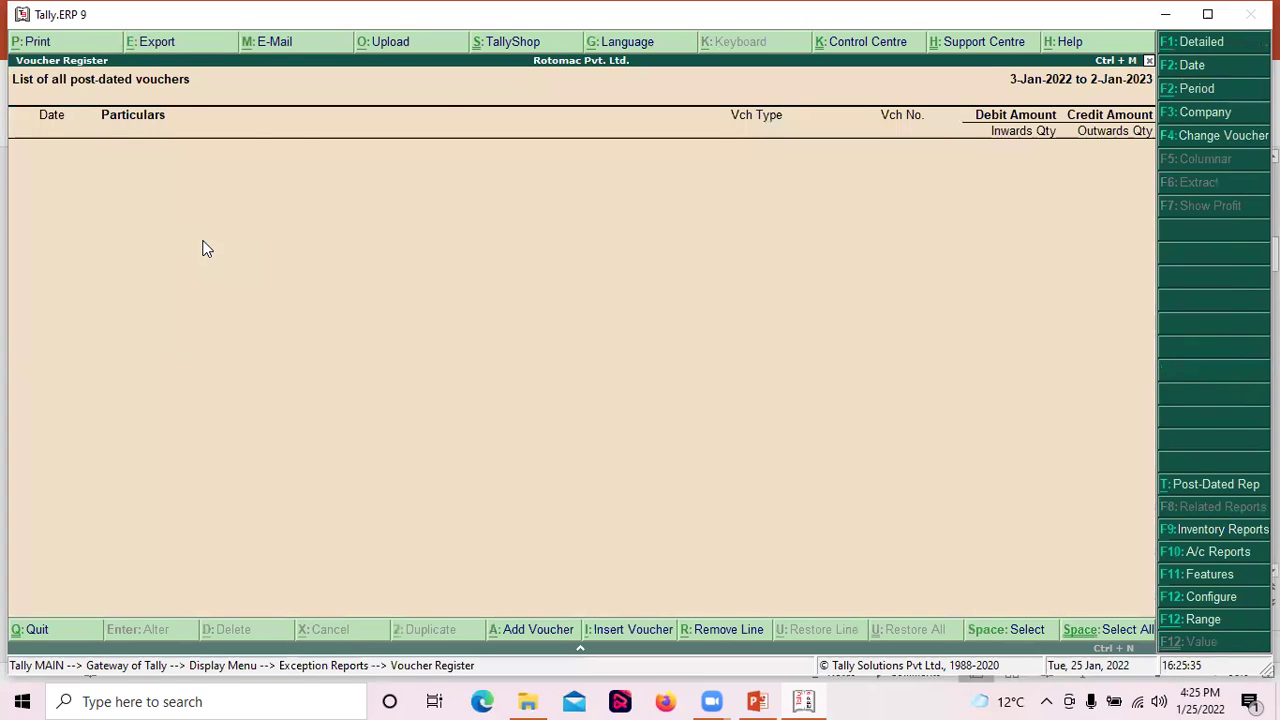
key(Escape)
key(Escape)
key(Escape)
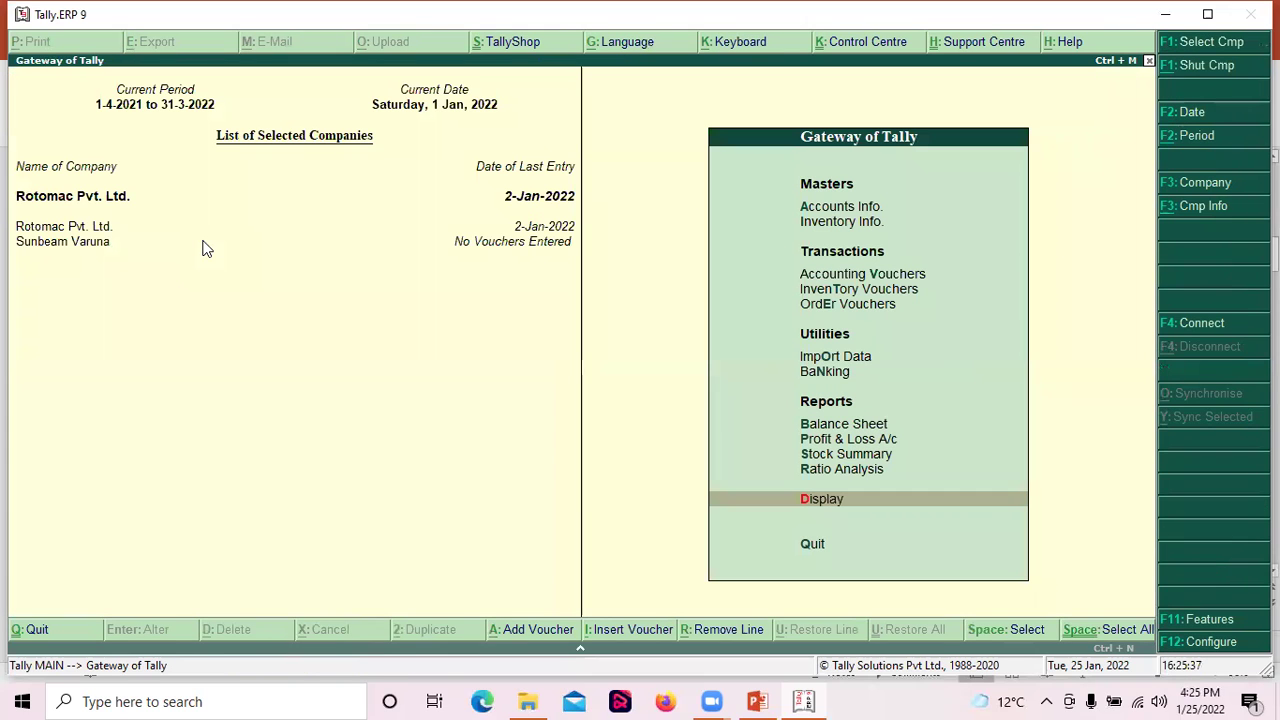
Step: Go back to accounting voucher entry and open the previously saved post-dated contra voucher for alteration
key(Up)
key(Up)
key(Up)
key(Up)
key(Up)
key(Up)
key(Up)
key(Up)
key(Up)
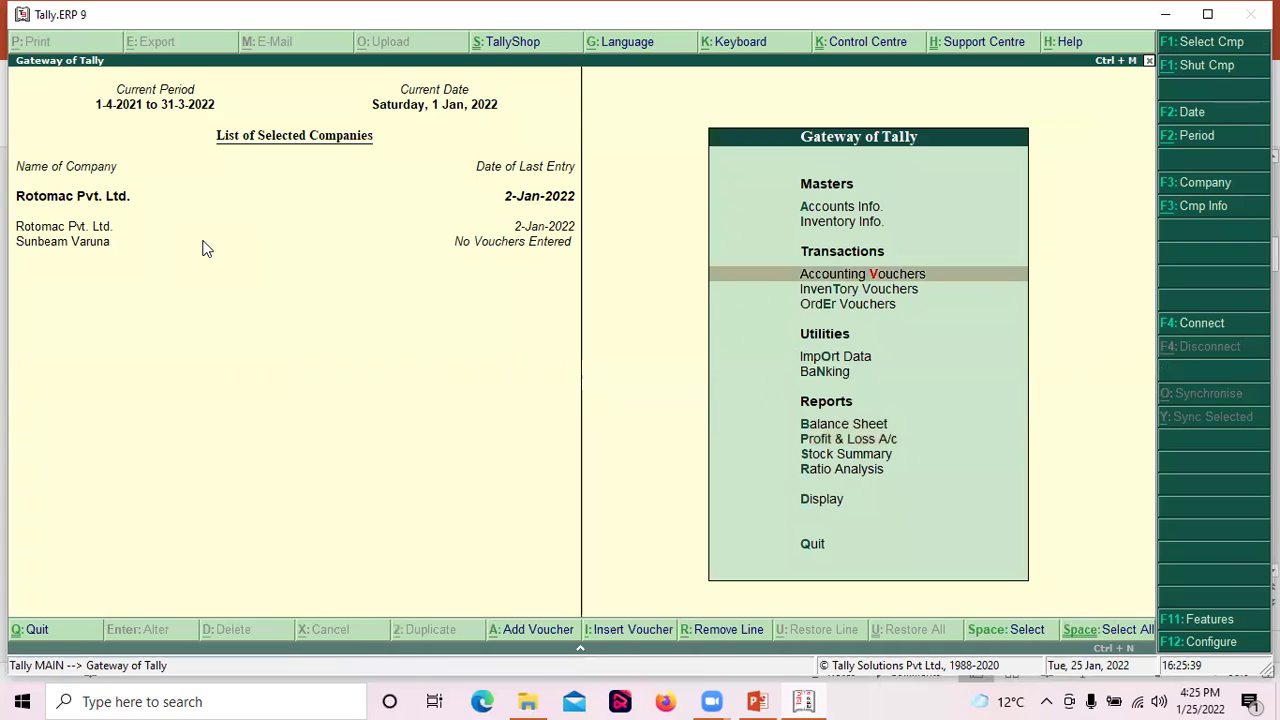
key(Return)
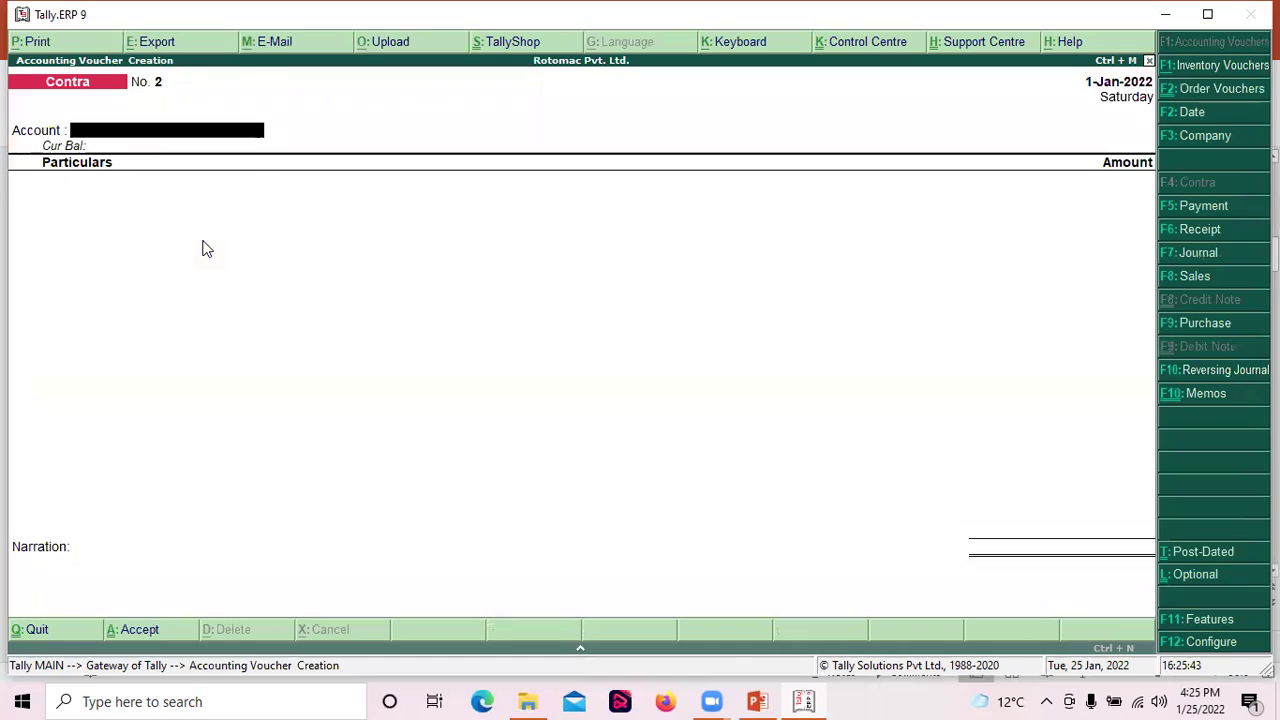
key(Page_Up)
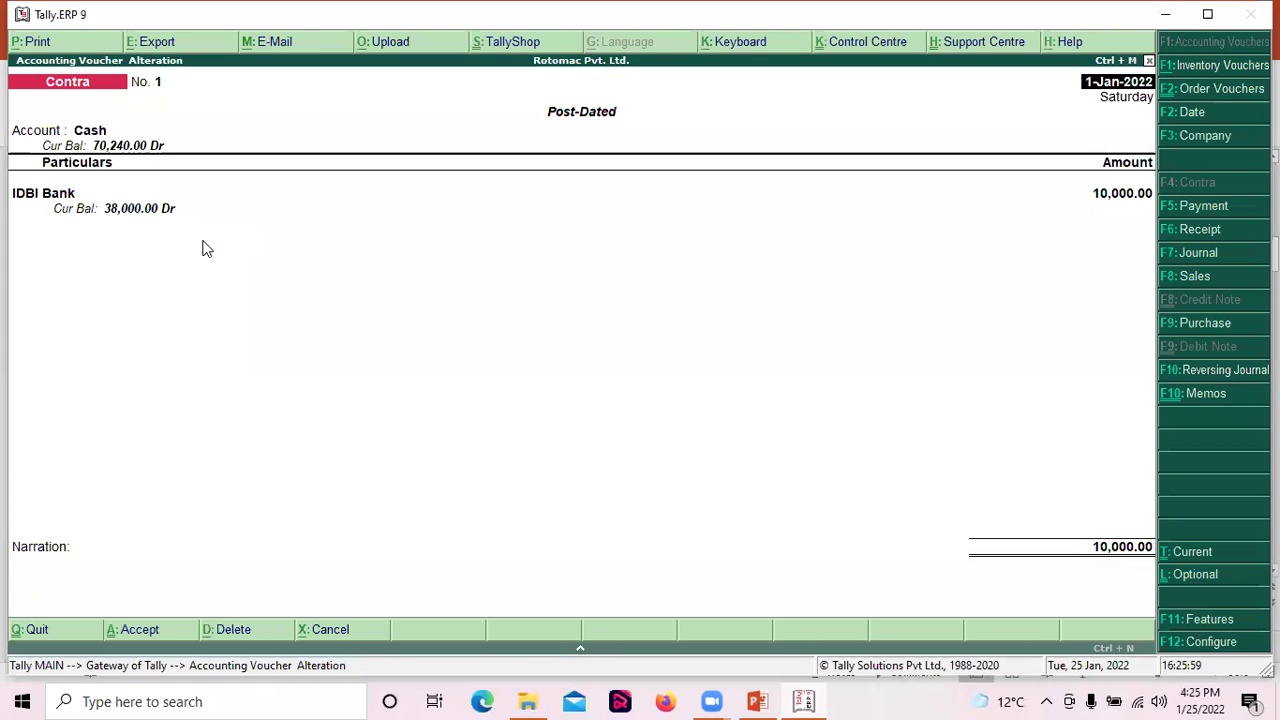
Step: In the company's accounting features, set "Set/alter post-dated transaction features" to Yes and open its options
key(F11)
key(Down)
key(Down)
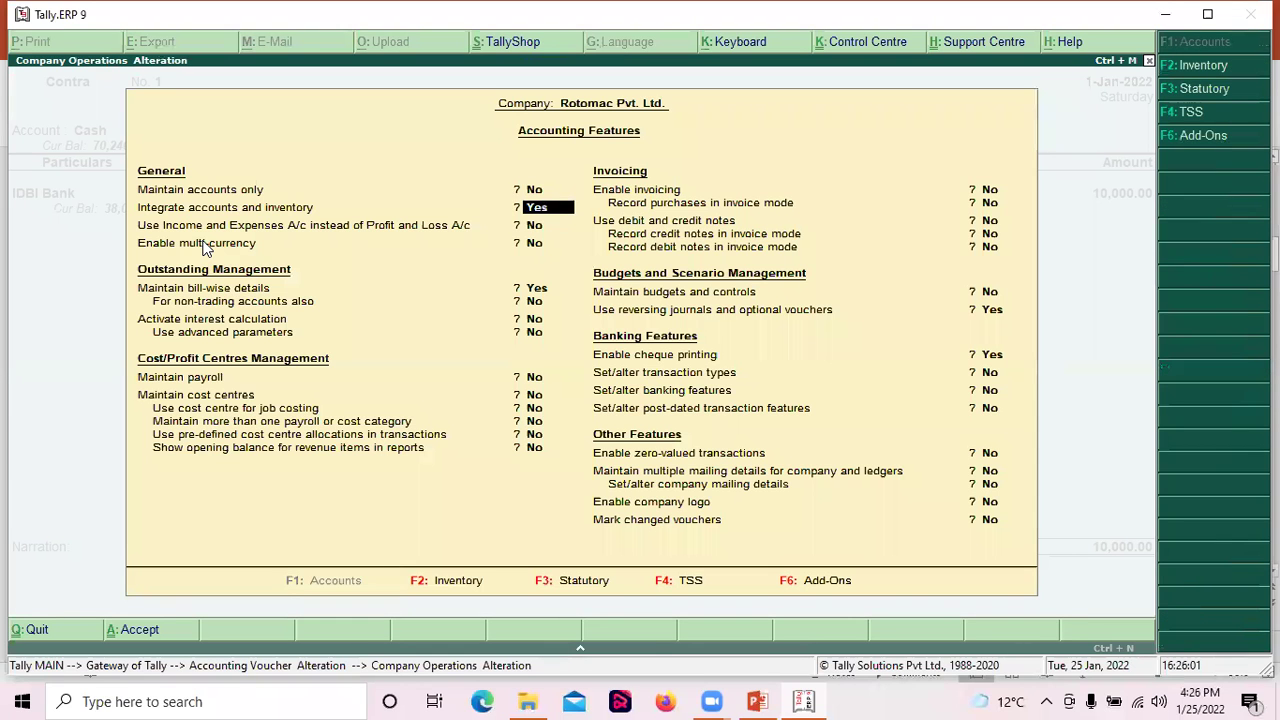
key(Down)
key(Down)
key(Down)
key(Down)
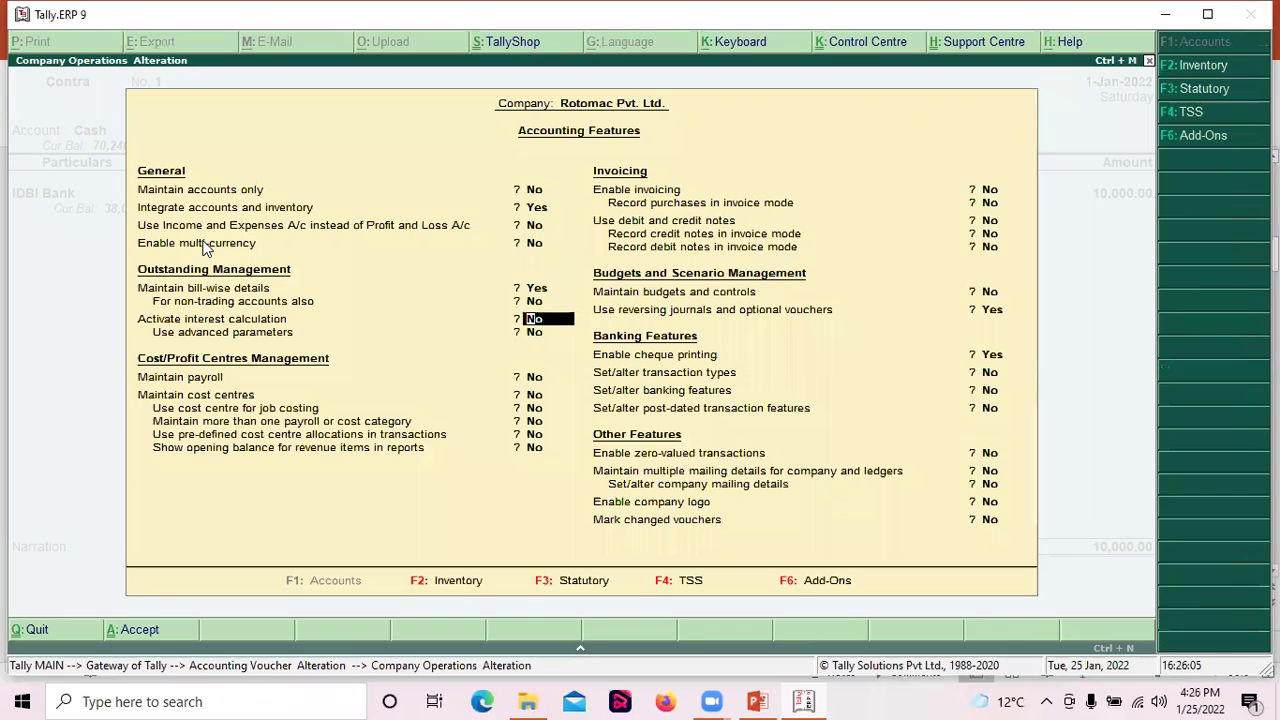
key(Down)
key(Down)
key(Down)
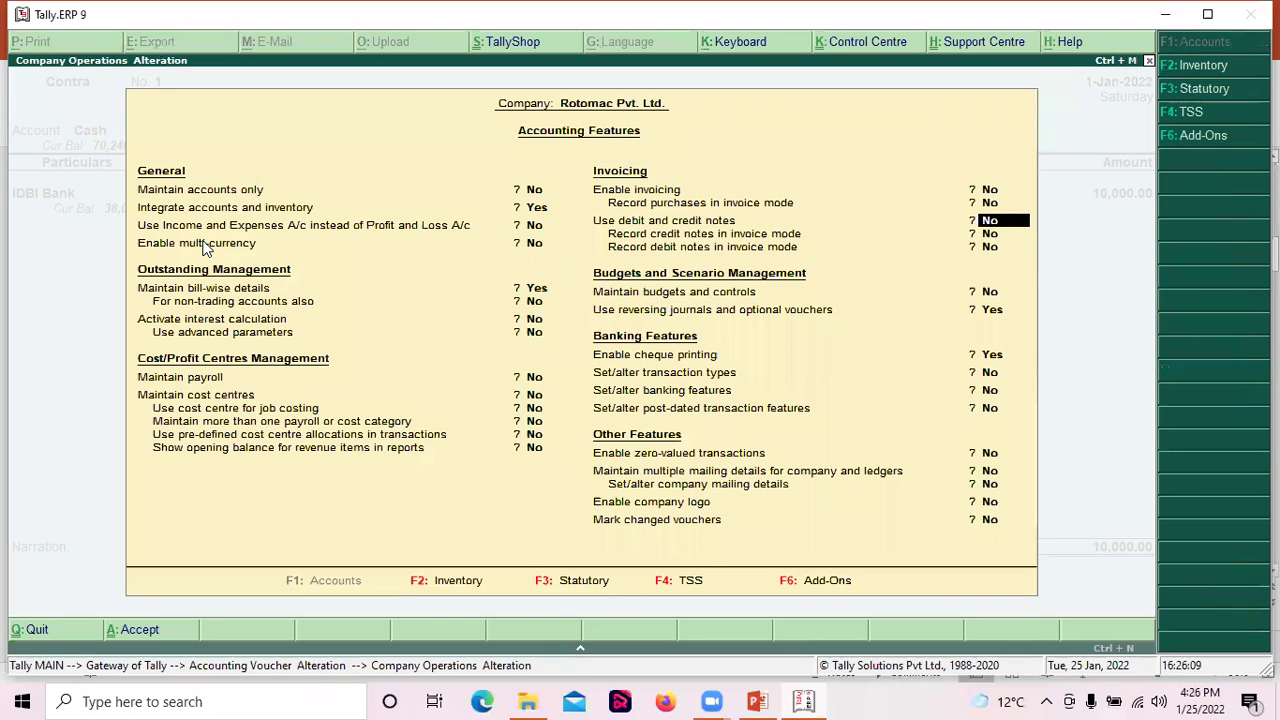
key(Down)
key(Down)
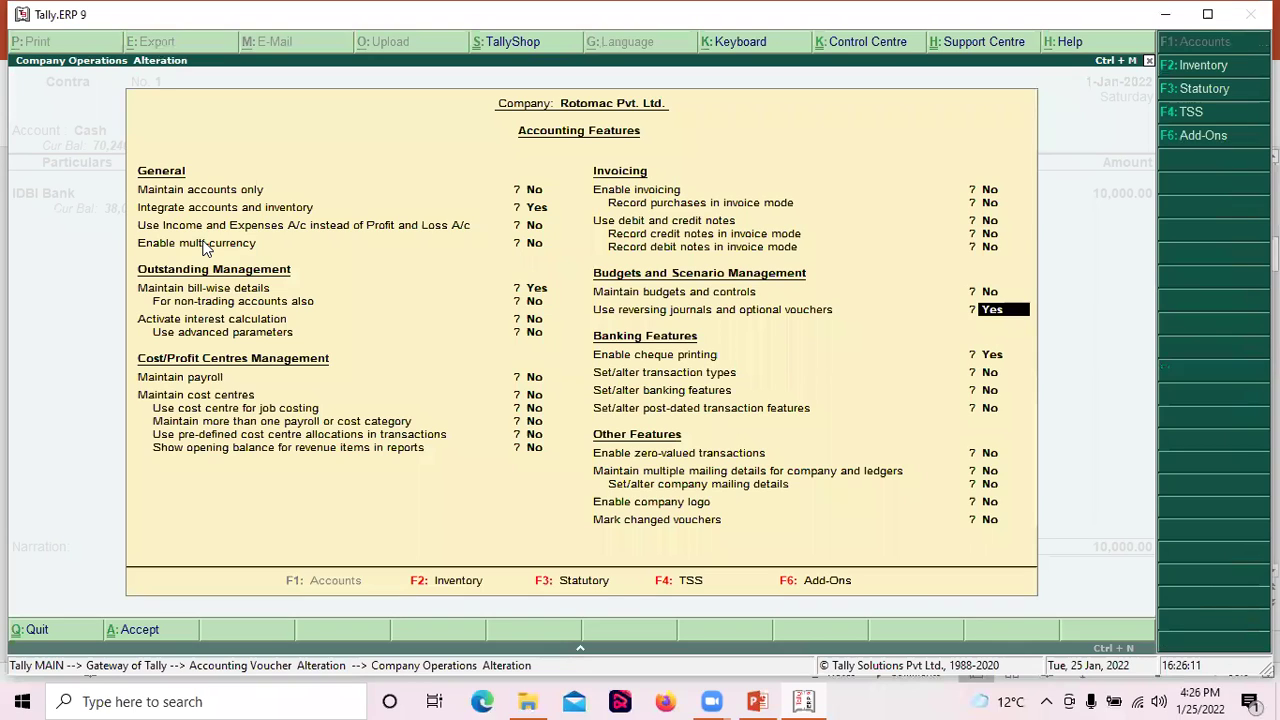
key(Down)
key(Down)
key(Down)
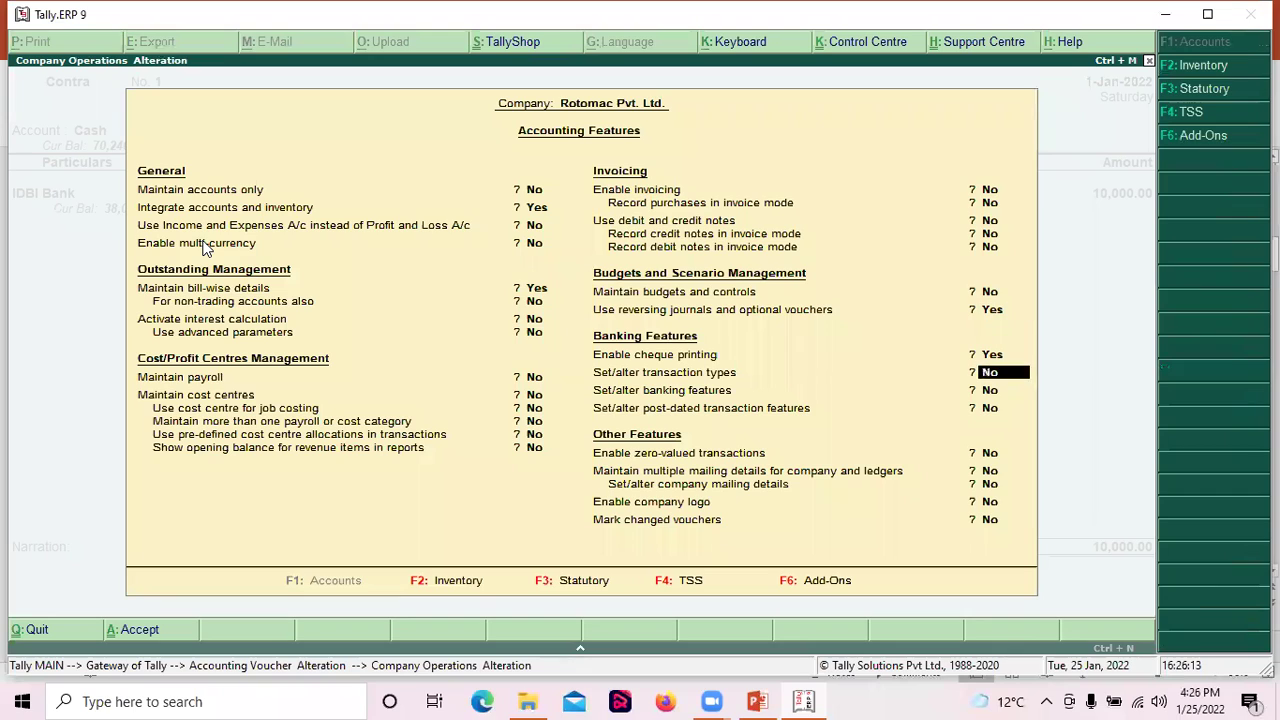
key(Down)
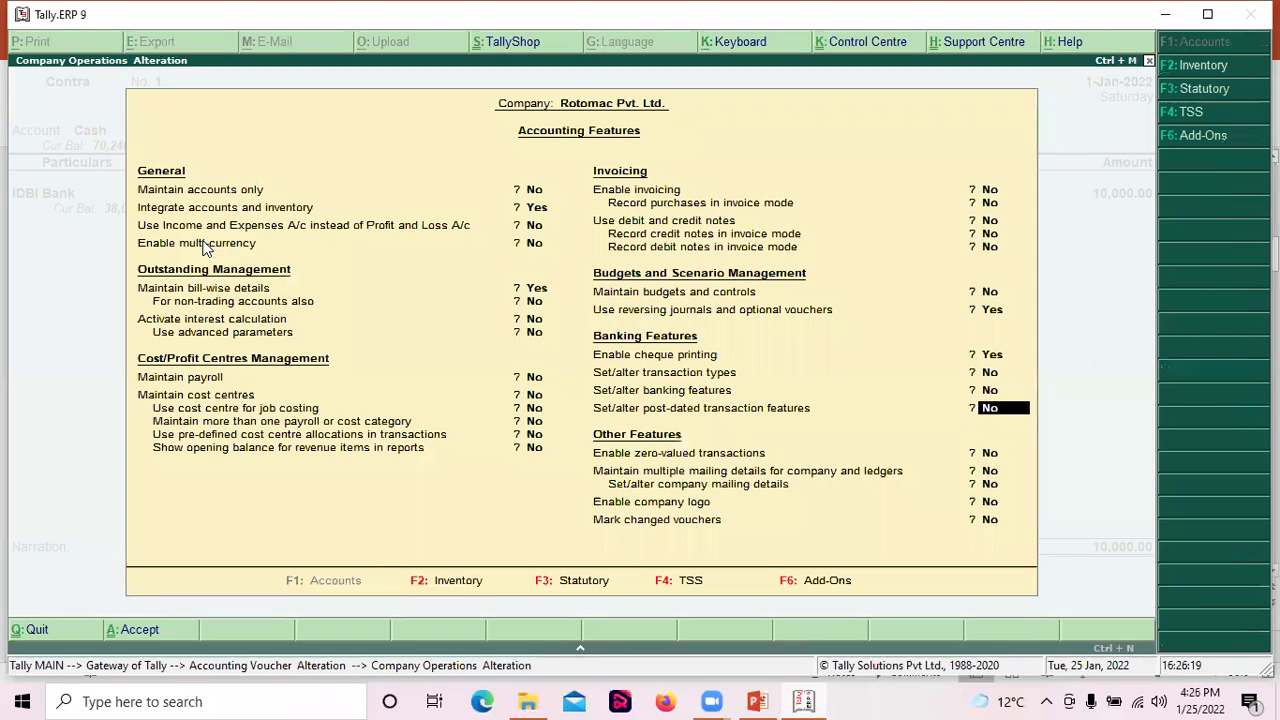
key(y)
key(Return)
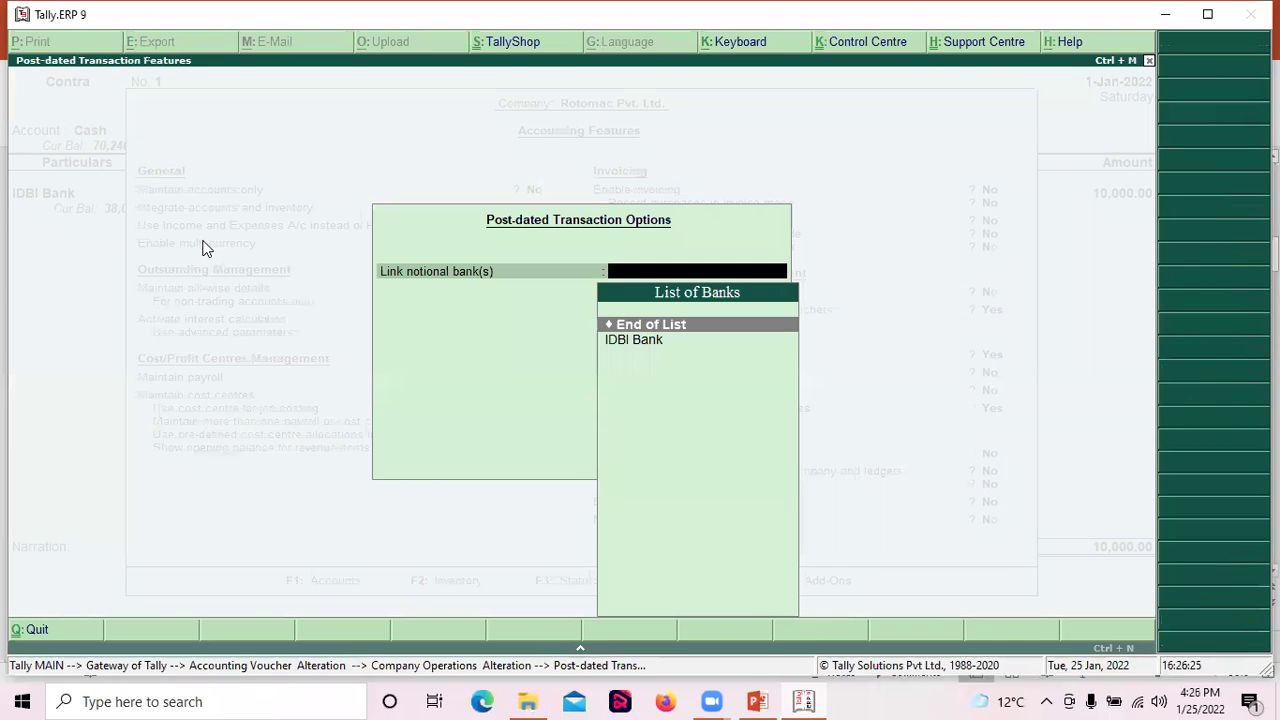
Step: Link IDBI Bank as the notional bank, accept the accounting features, and quit the voucher alteration back to the Gateway of Tally
key(Down)
key(Return)
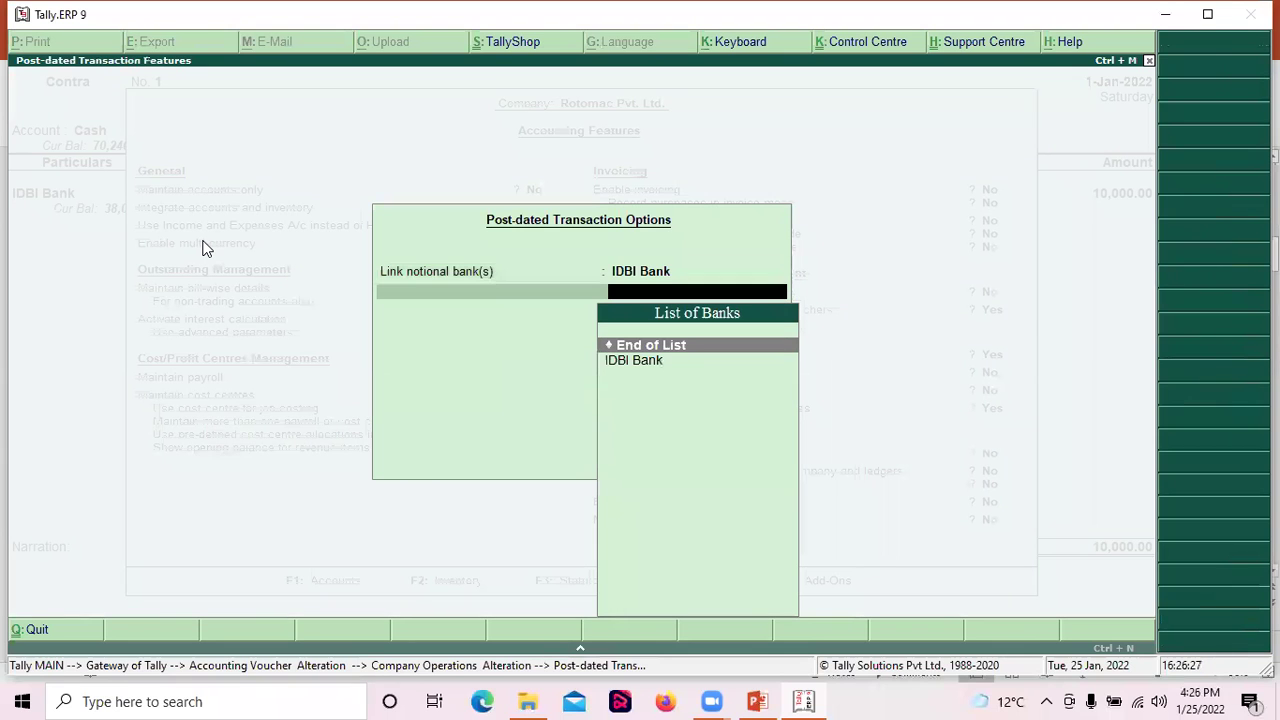
key(Return)
key(Return)
key(Return)
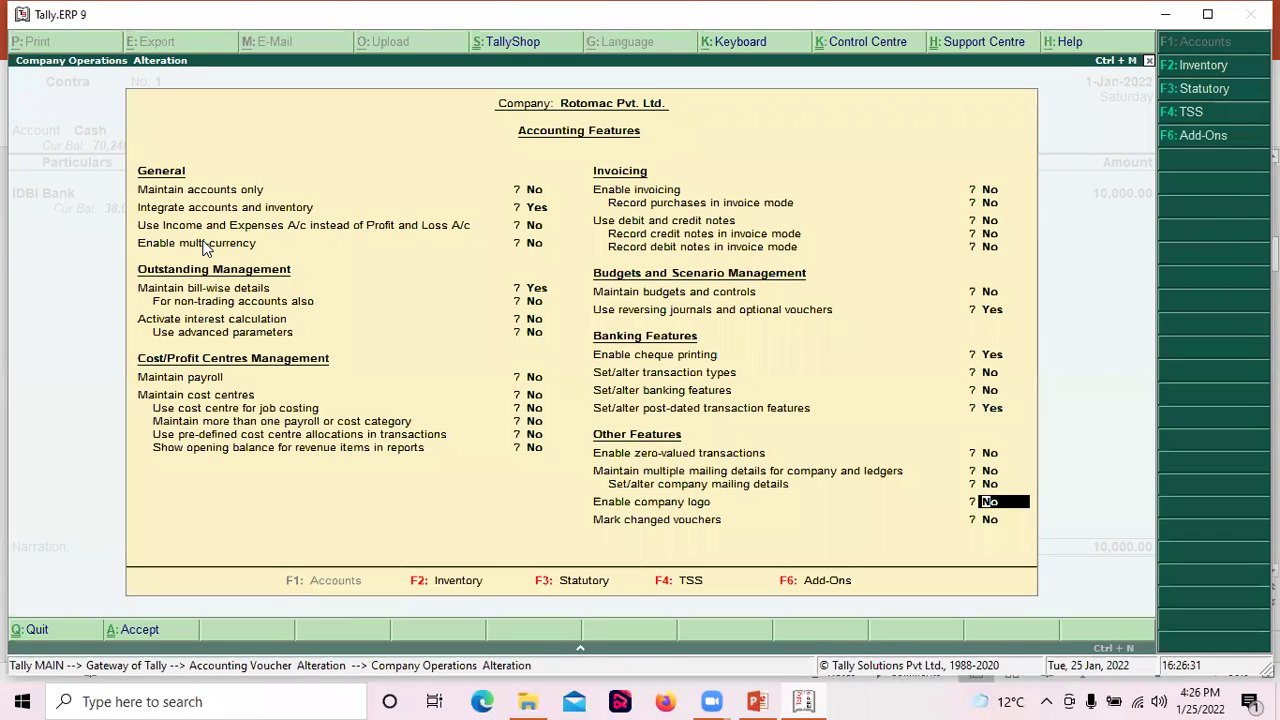
key(Return)
key(Return)
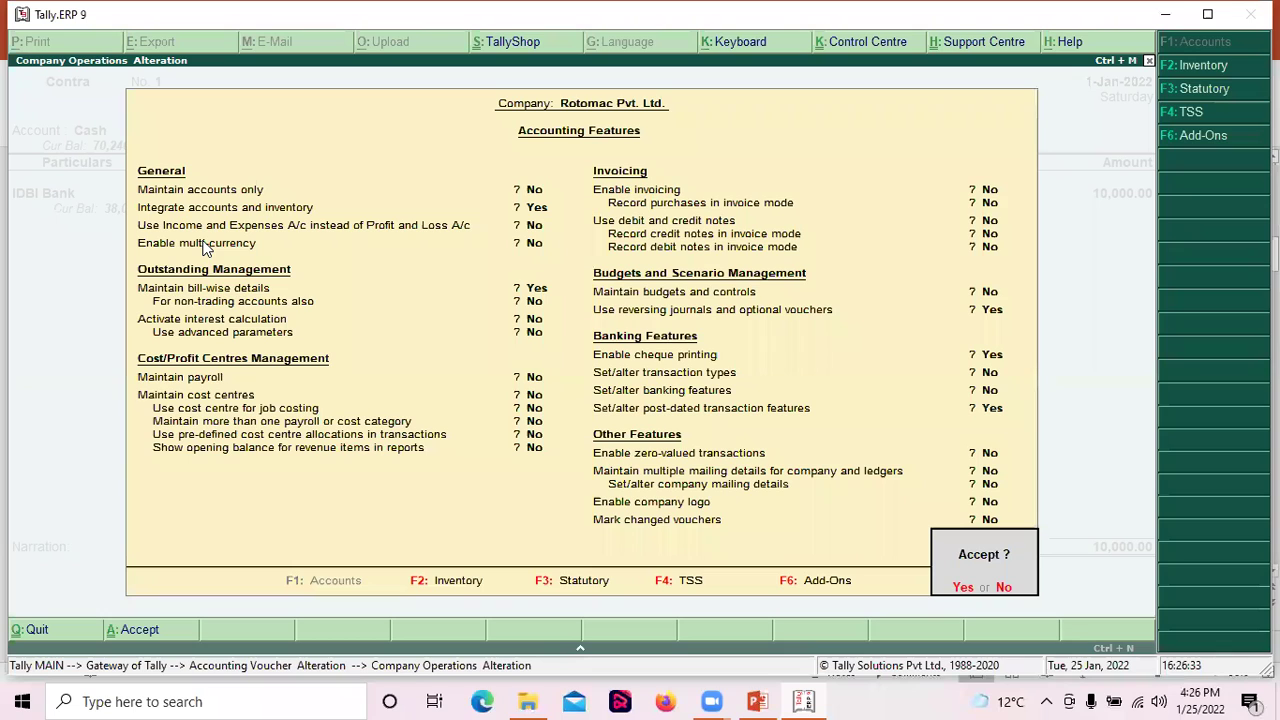
key(Return)
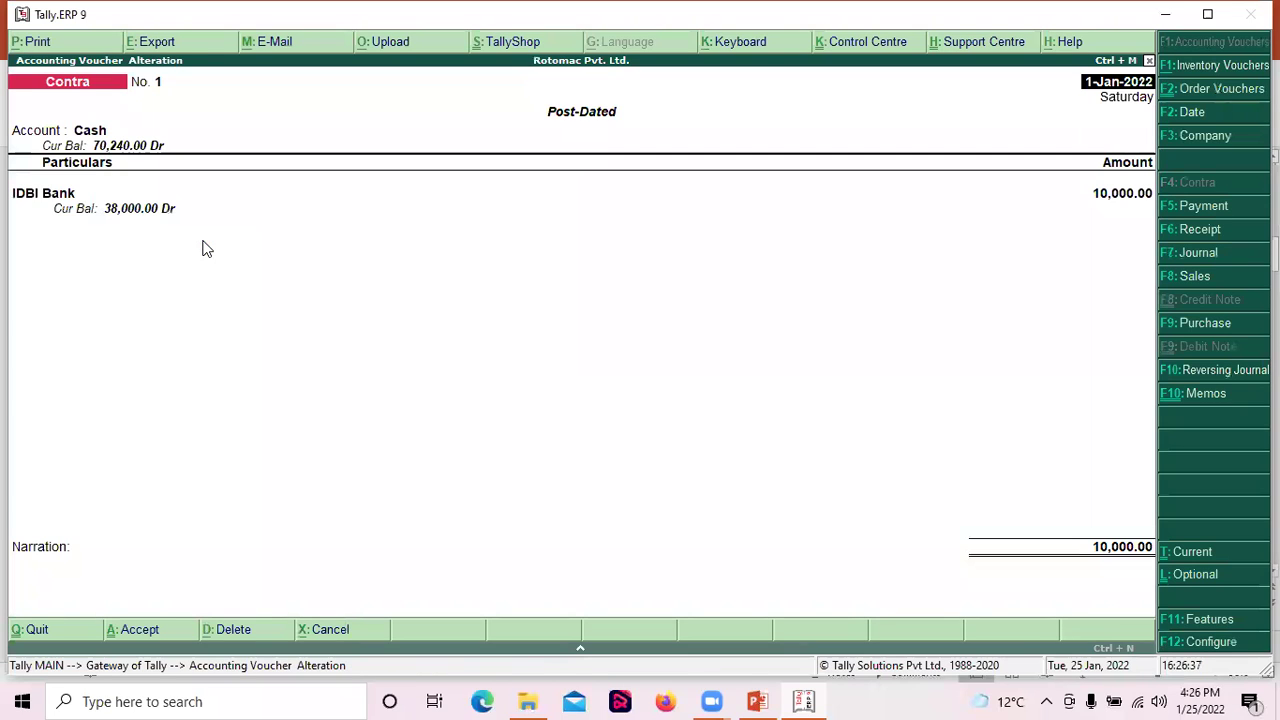
key(Escape)
key(y)
key(Escape)
key(y)
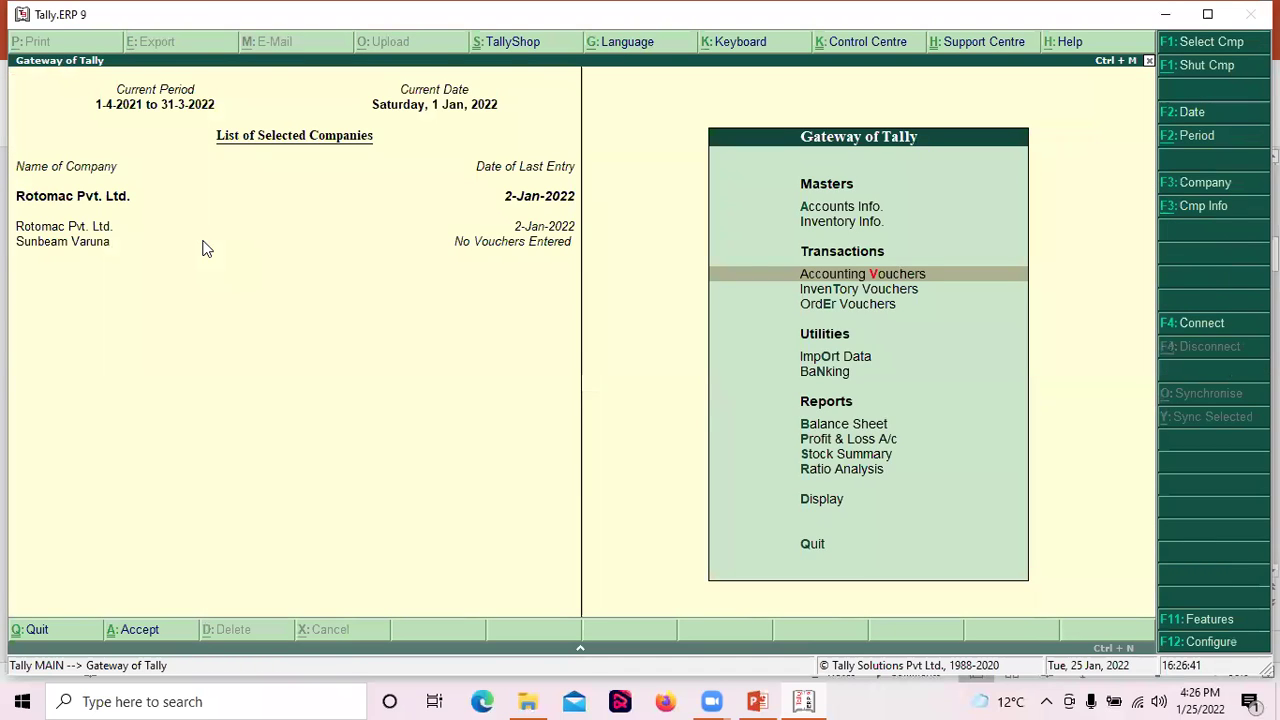
Step: Delete the post-dated IDBI Bank contra voucher from the Day Book and return to the Gateway of Tally
key(d)
key(d)
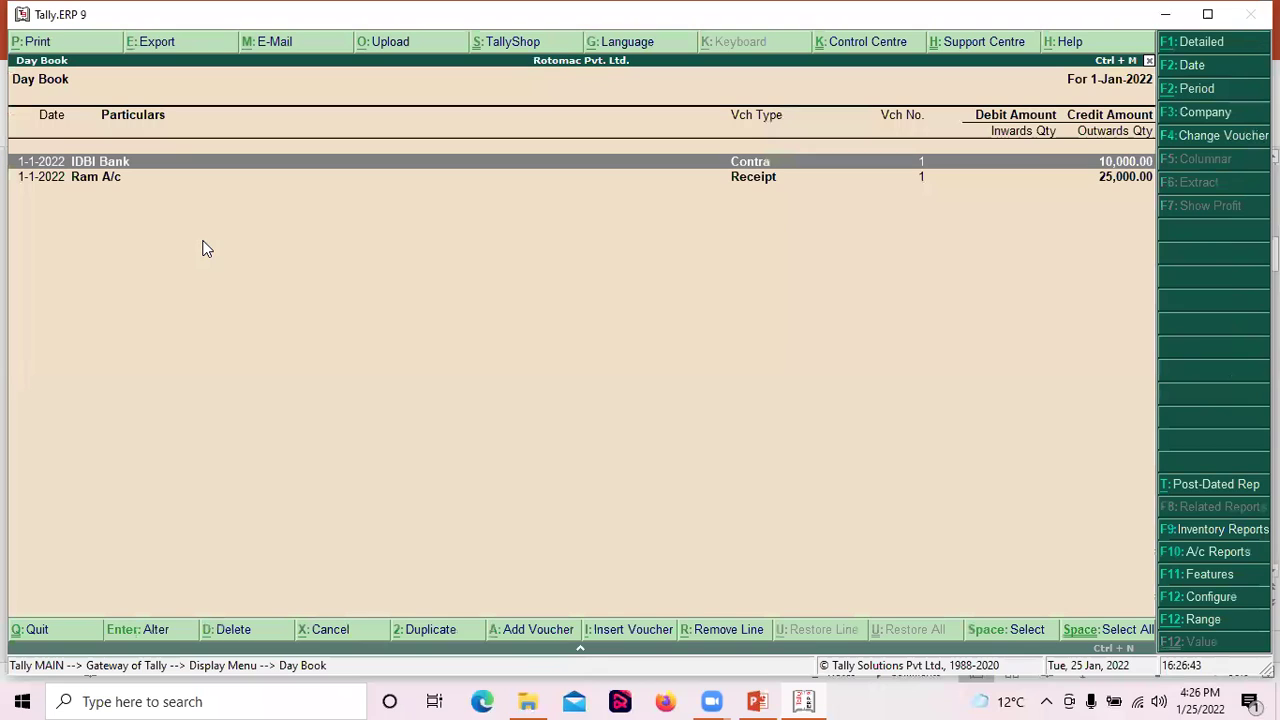
key(Return)
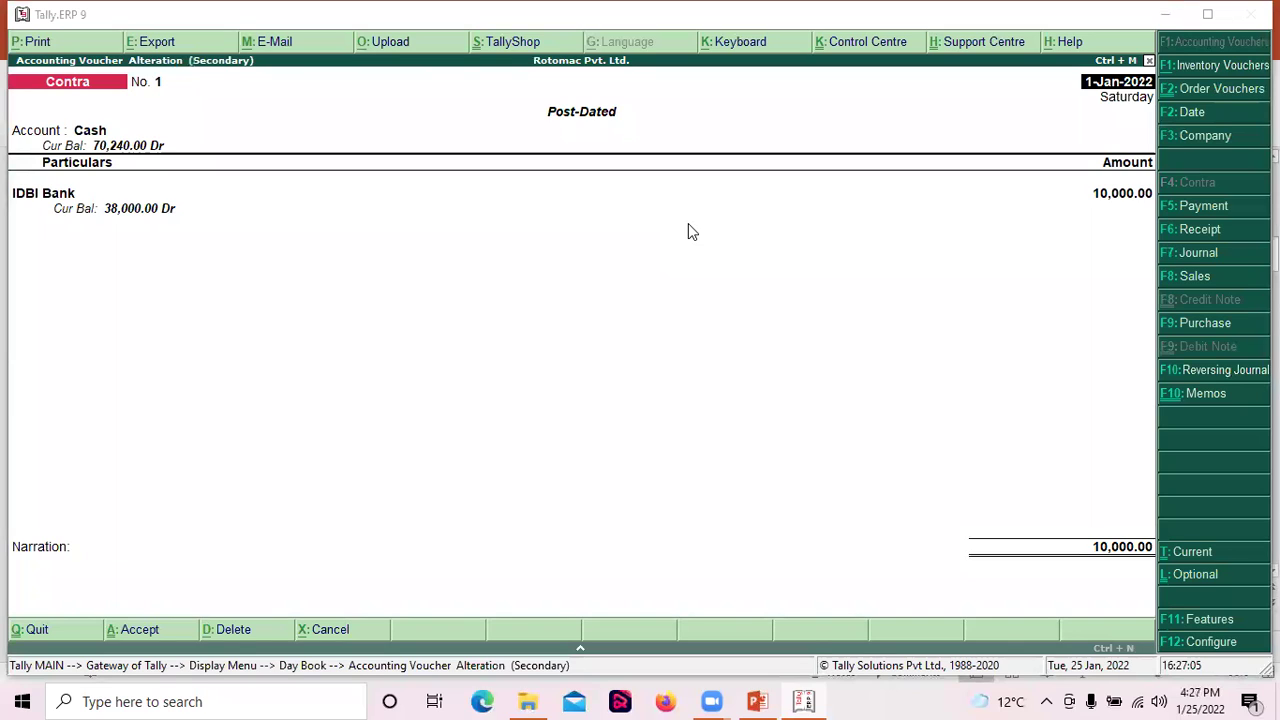
key(Return)
key(Return)
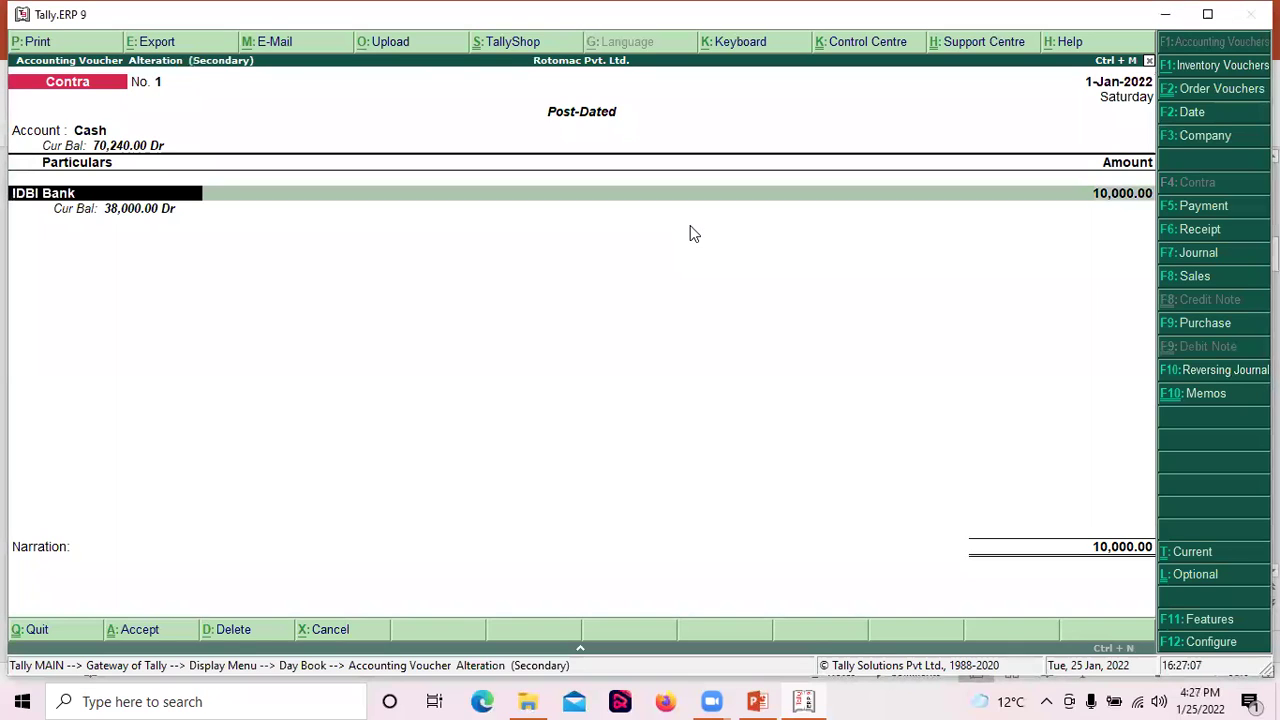
key(alt+d)
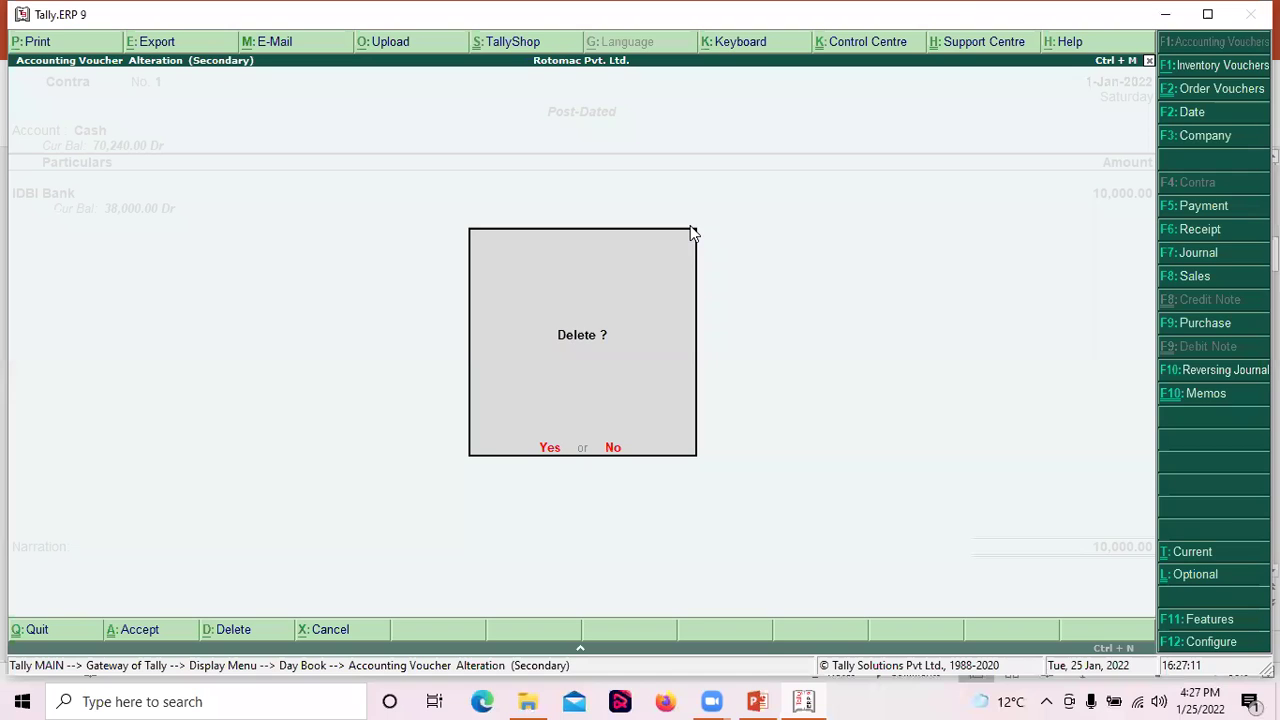
key(y)
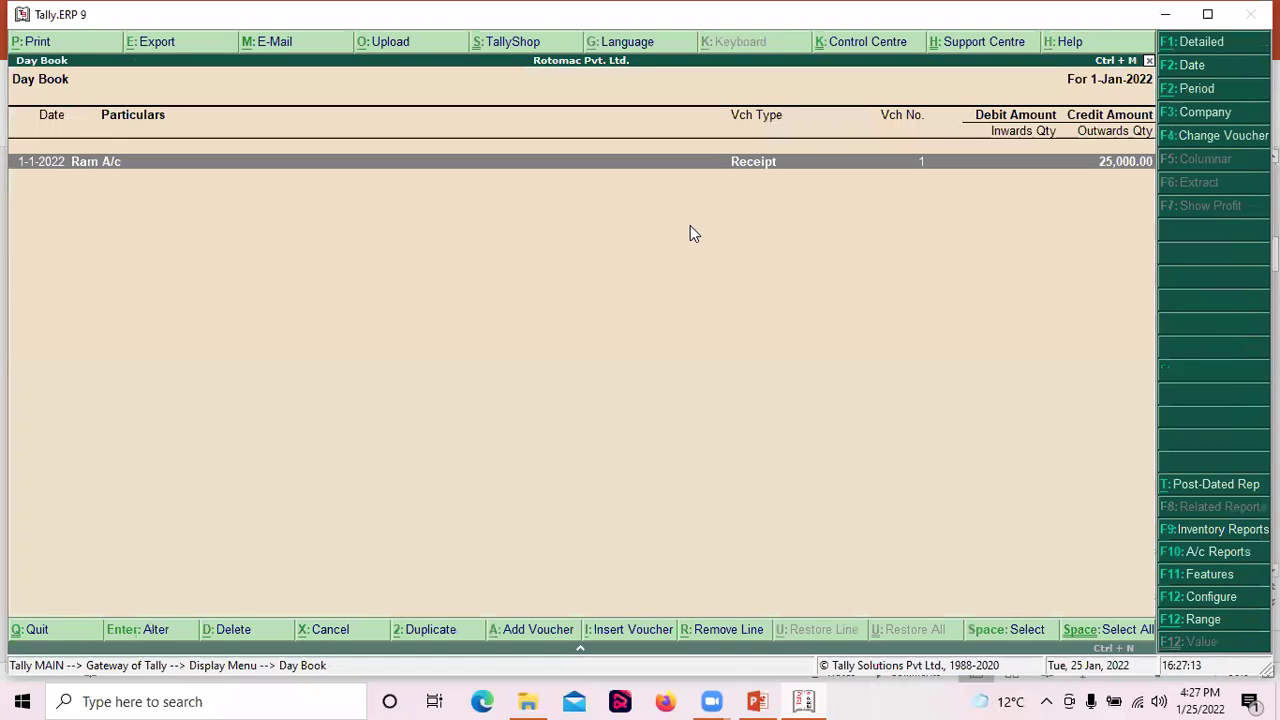
key(Escape)
key(Escape)
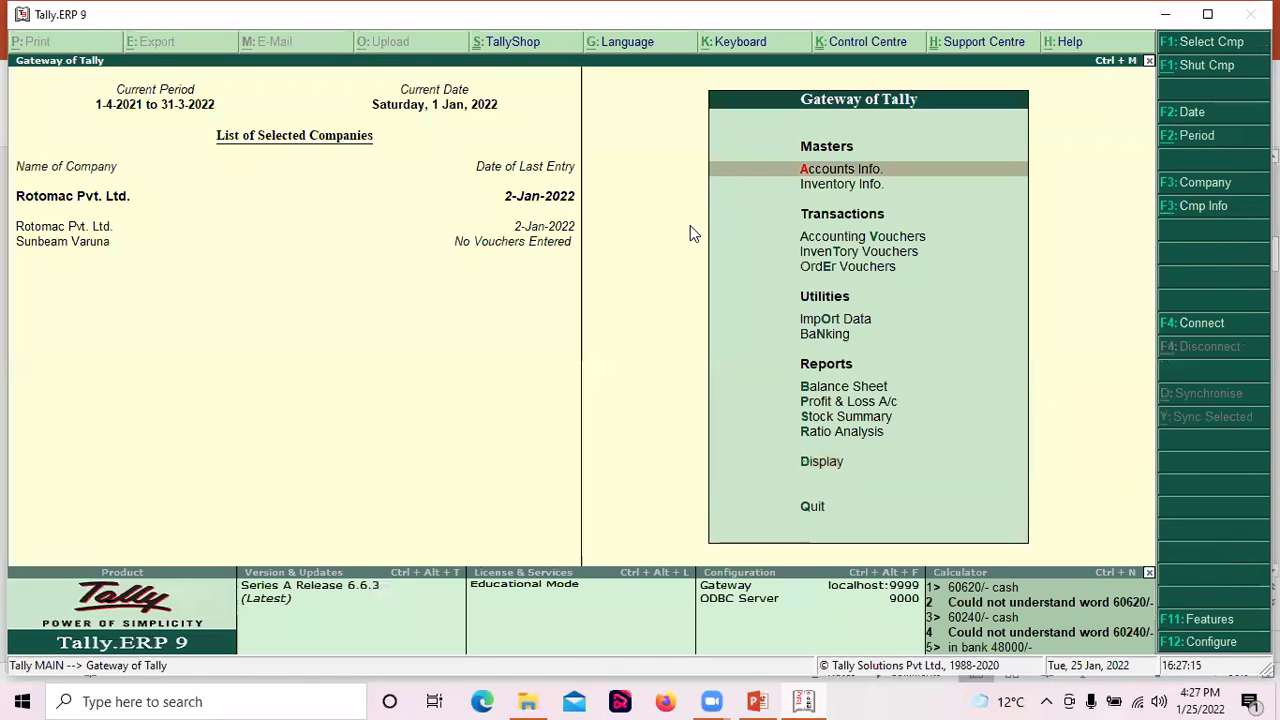
Step: Check the cash and IDBI Bank closing balances in the Cash/Bank Summary and go back to the Gateway of Tally
key(d)
key(a)
key(c)
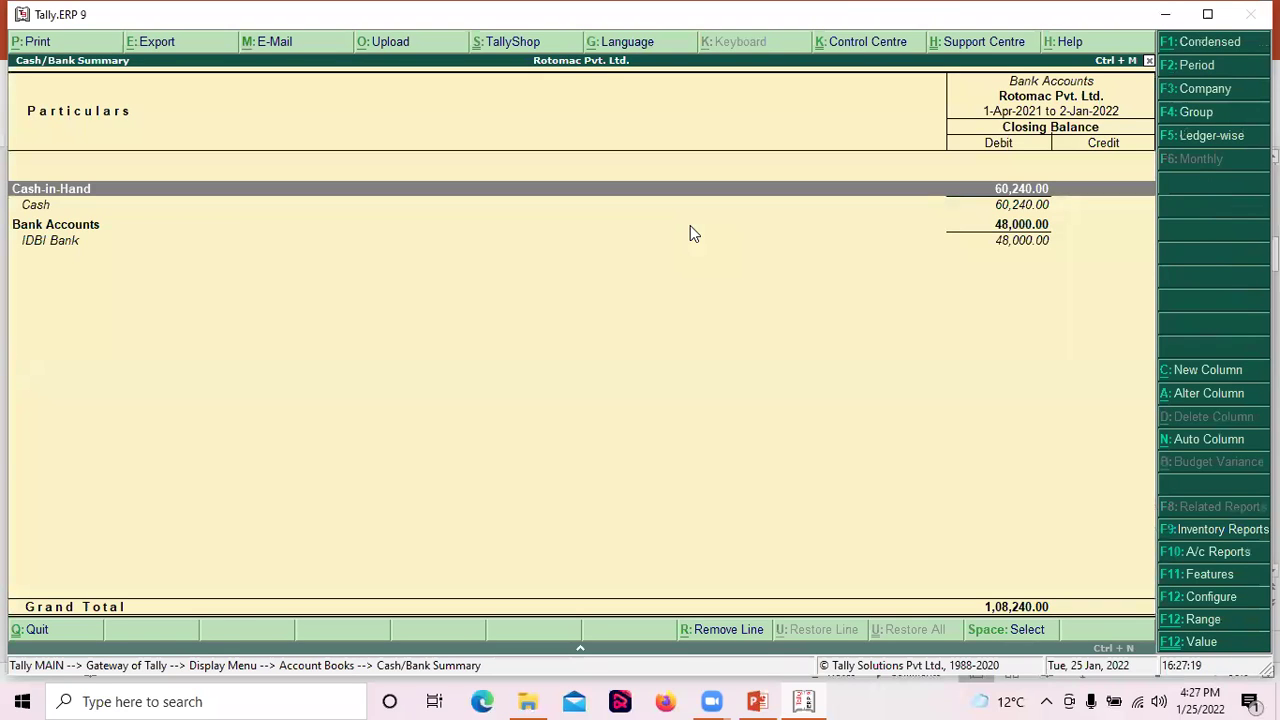
key(Escape)
key(Escape)
key(Escape)
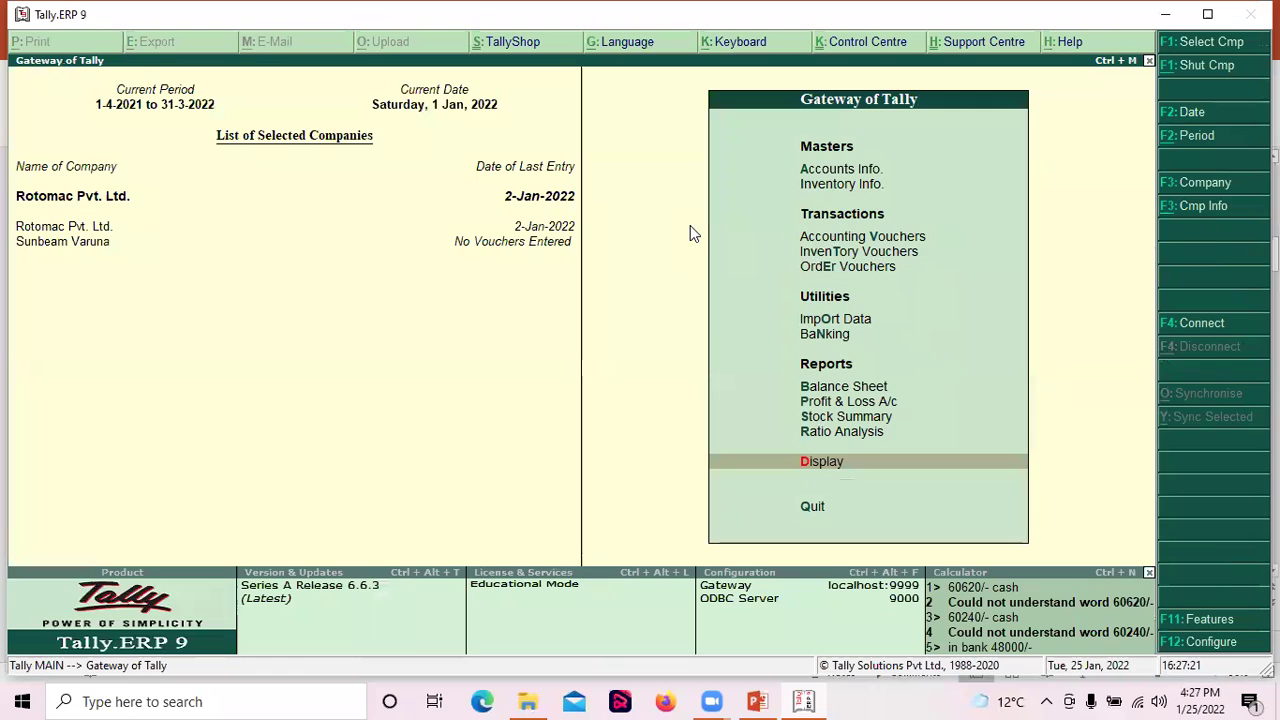
Step: Start a new contra voucher, mark it as post-dated, and set its voucher date to 1-1-2022
key(v)
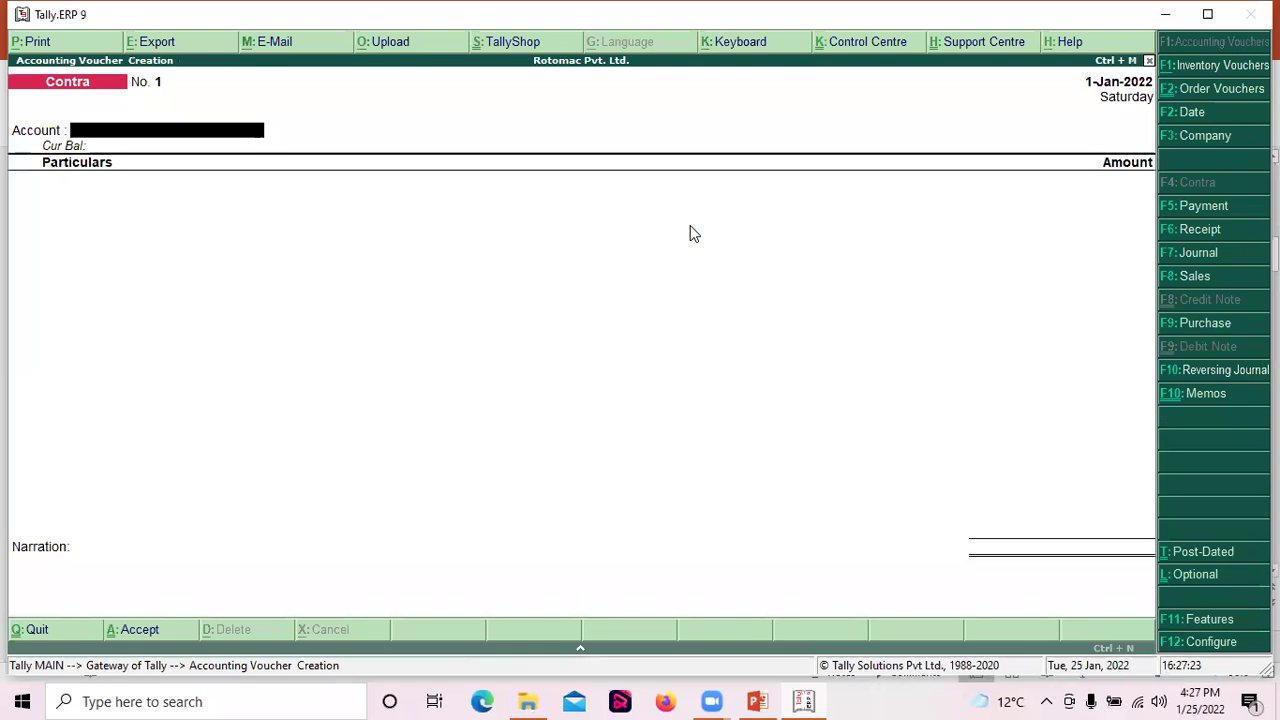
key(ctrl+t)
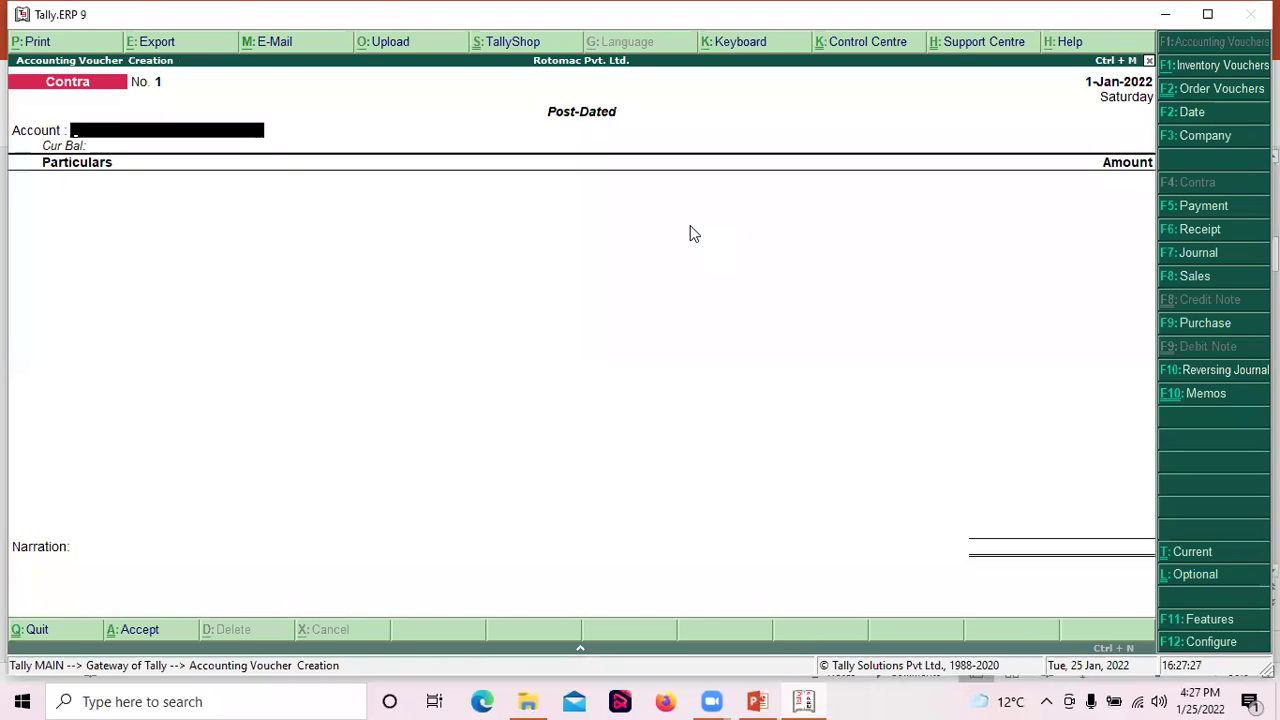
key(F2)
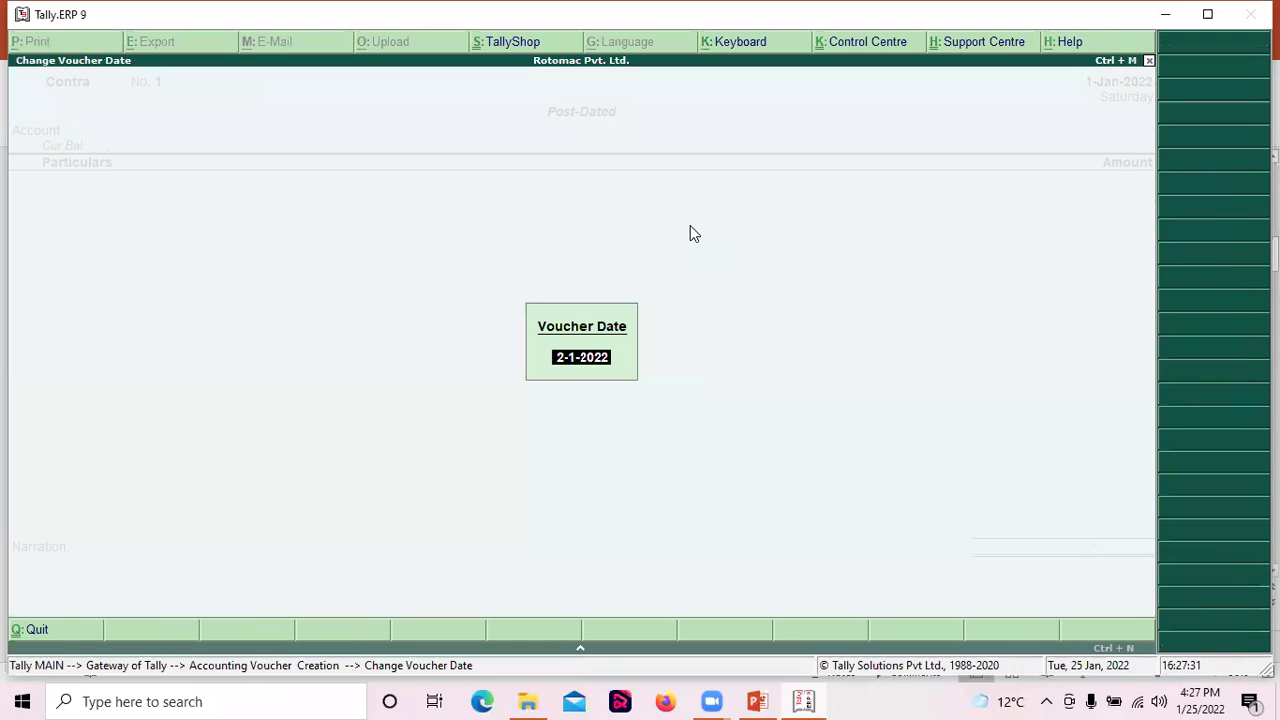
text(1-1-2022)
key(Return)
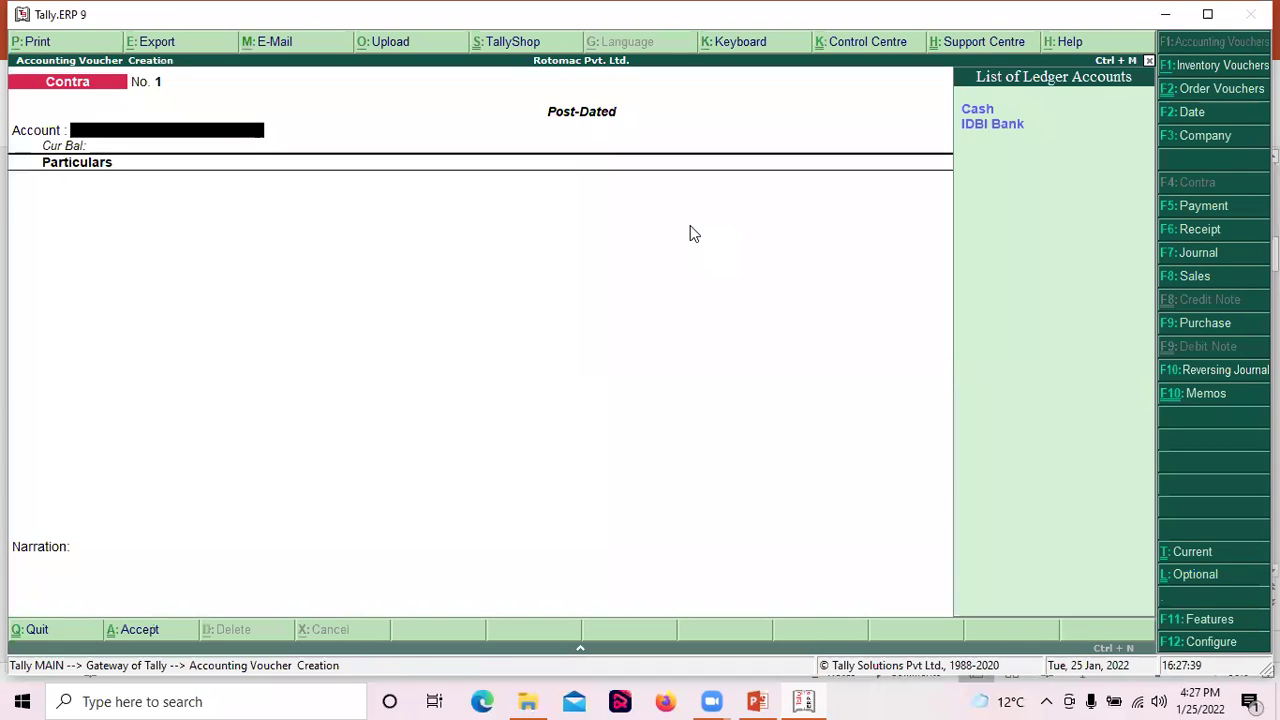
Step: Enter Cash as the voucher's account and IDBI Bank under particulars with an amount of 10000
key(Return)
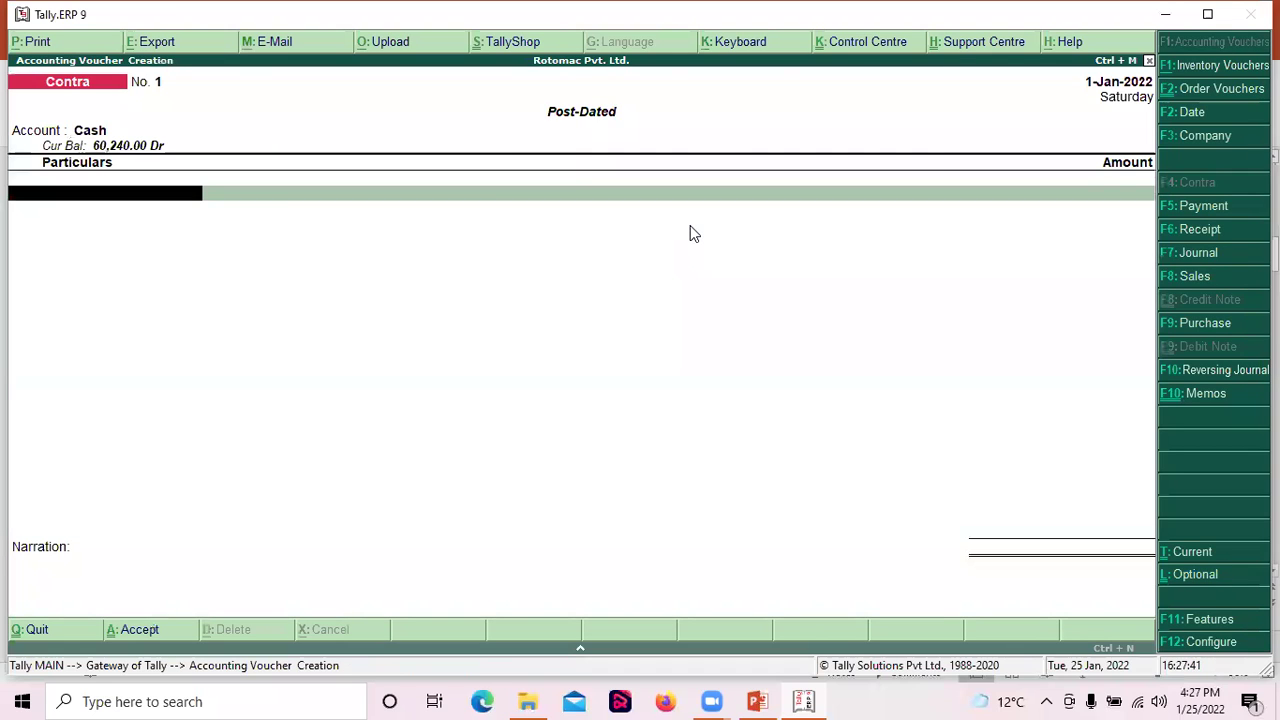
key(BackSpace)
text(I)
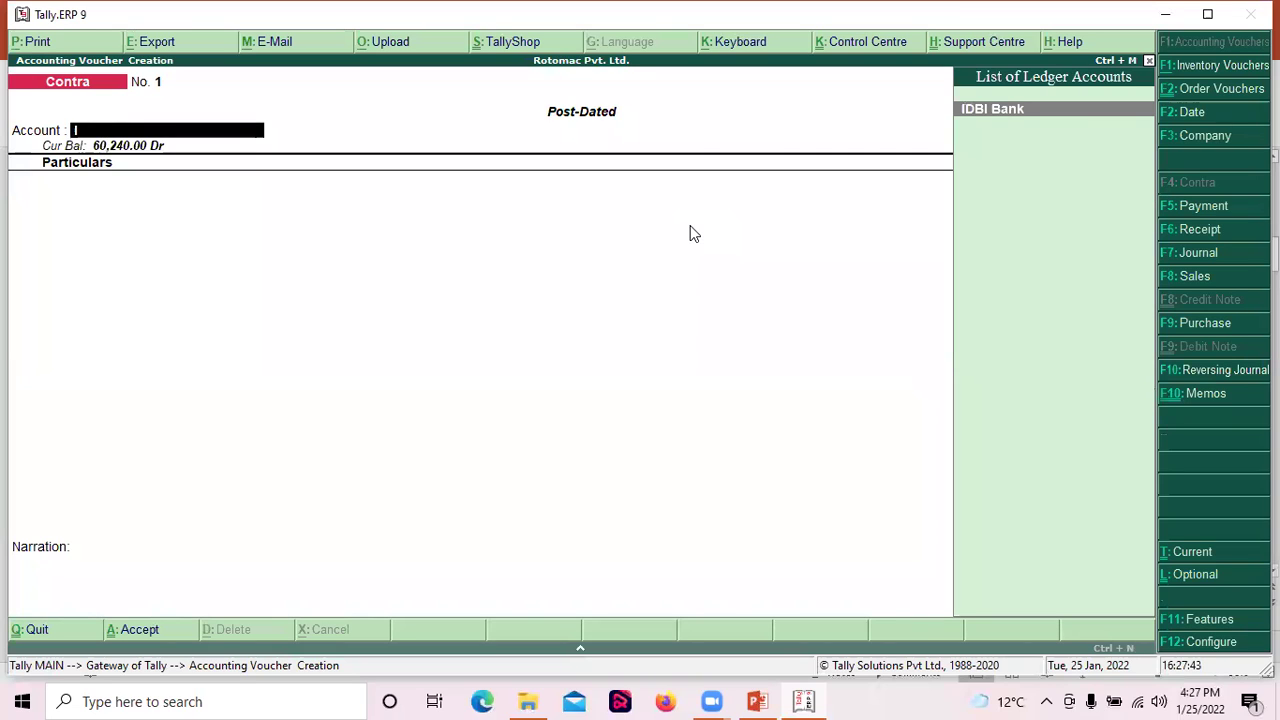
key(BackSpace)
text(Ca)
key(Return)
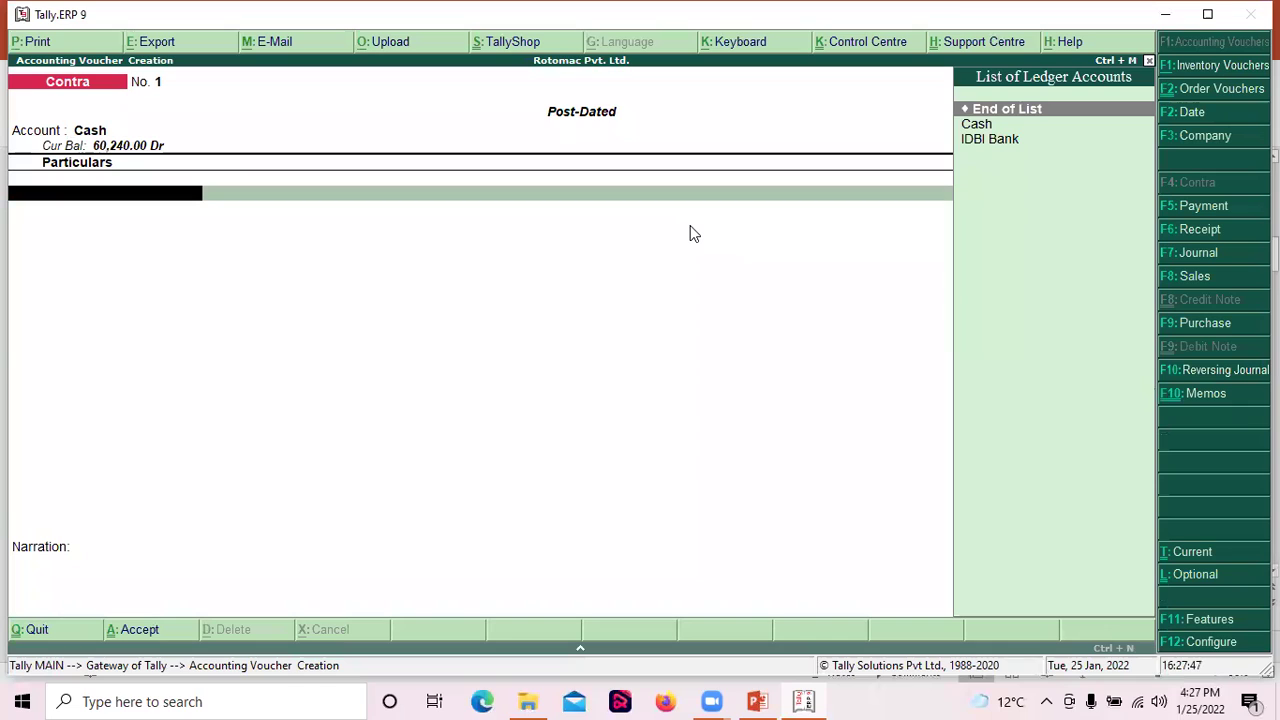
key(Down)
key(Down)
key(Return)
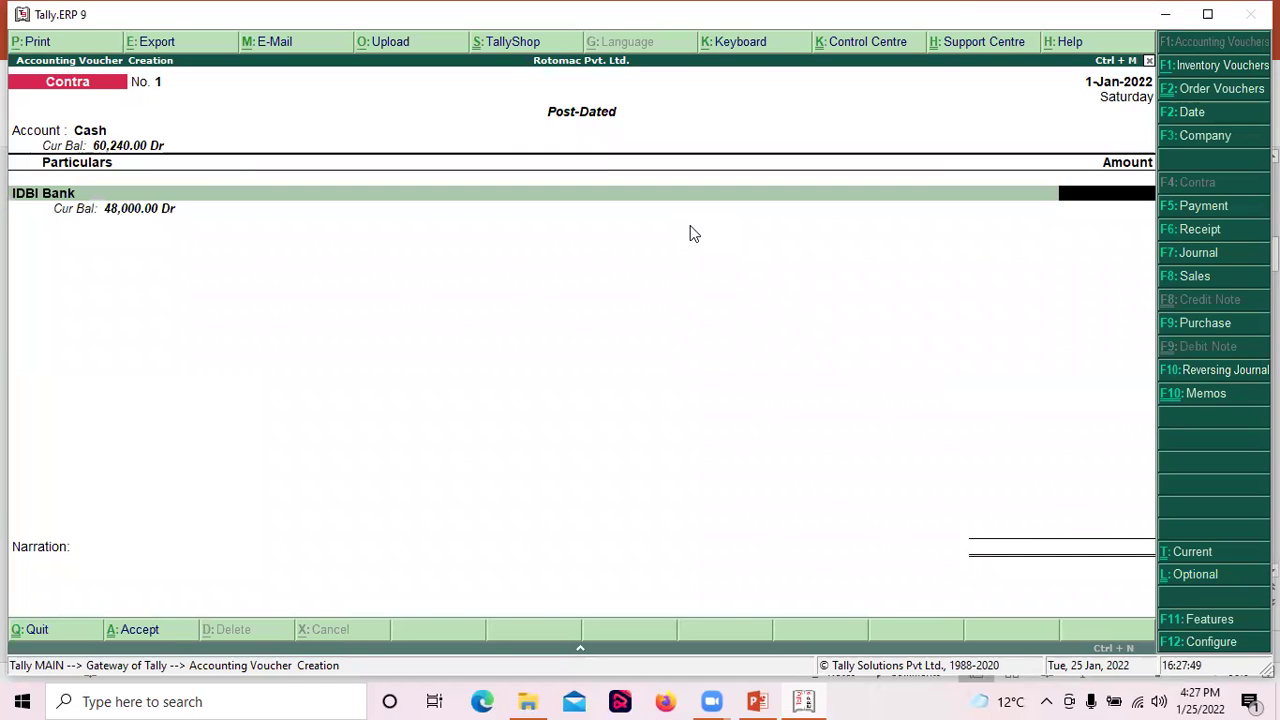
text(10)
text(000)
key(Return)
Step: In the IDBI Bank cheque allocation, set the instrument number to 222 and the instrument date to 2-1-2022
key(Return)
key(Return)
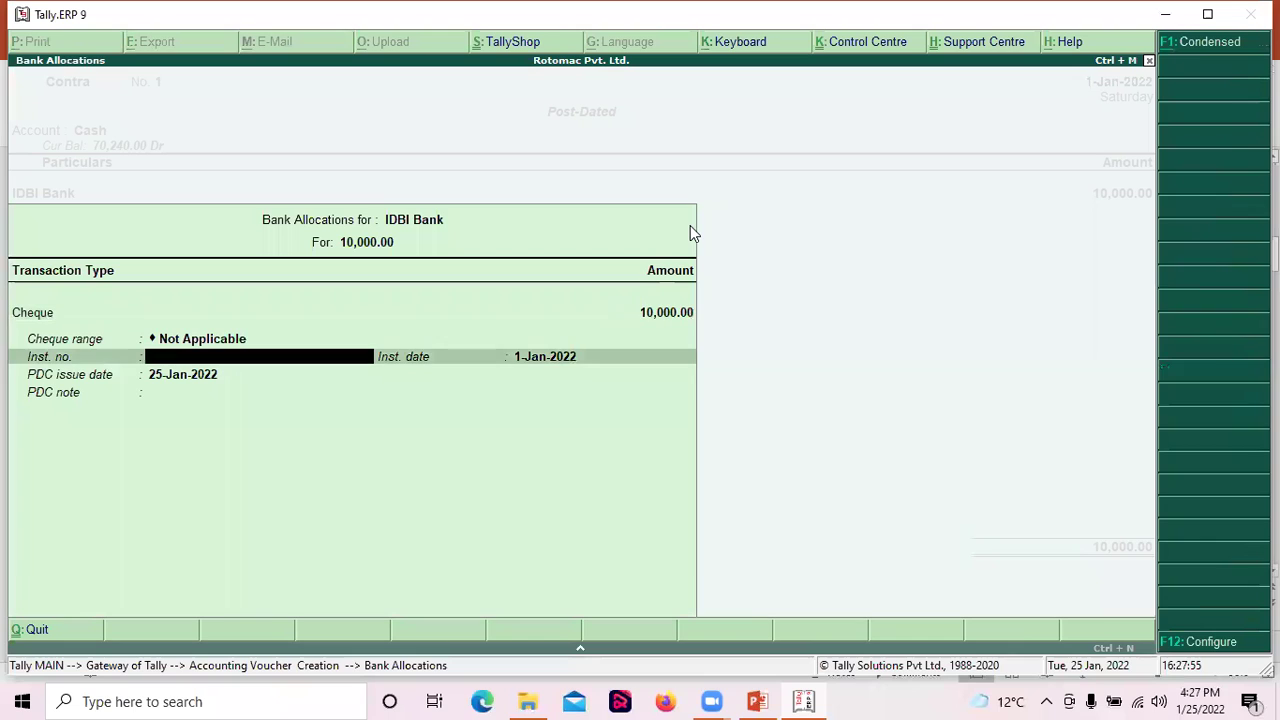
text(222)
key(Return)
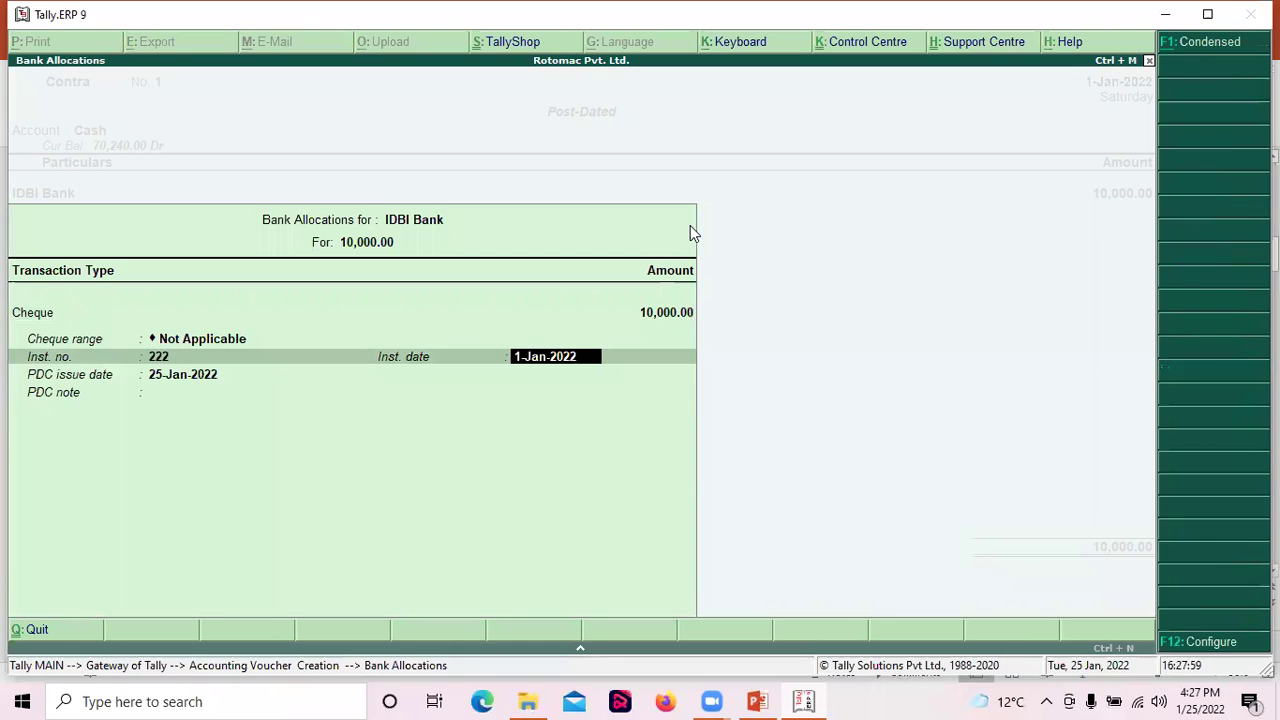
text(2-02-2)
text(022)
key(BackSpace)
key(BackSpace)
key(BackSpace)
key(BackSpace)
key(BackSpace)
key(BackSpace)
text(1-2022)
key(Return)
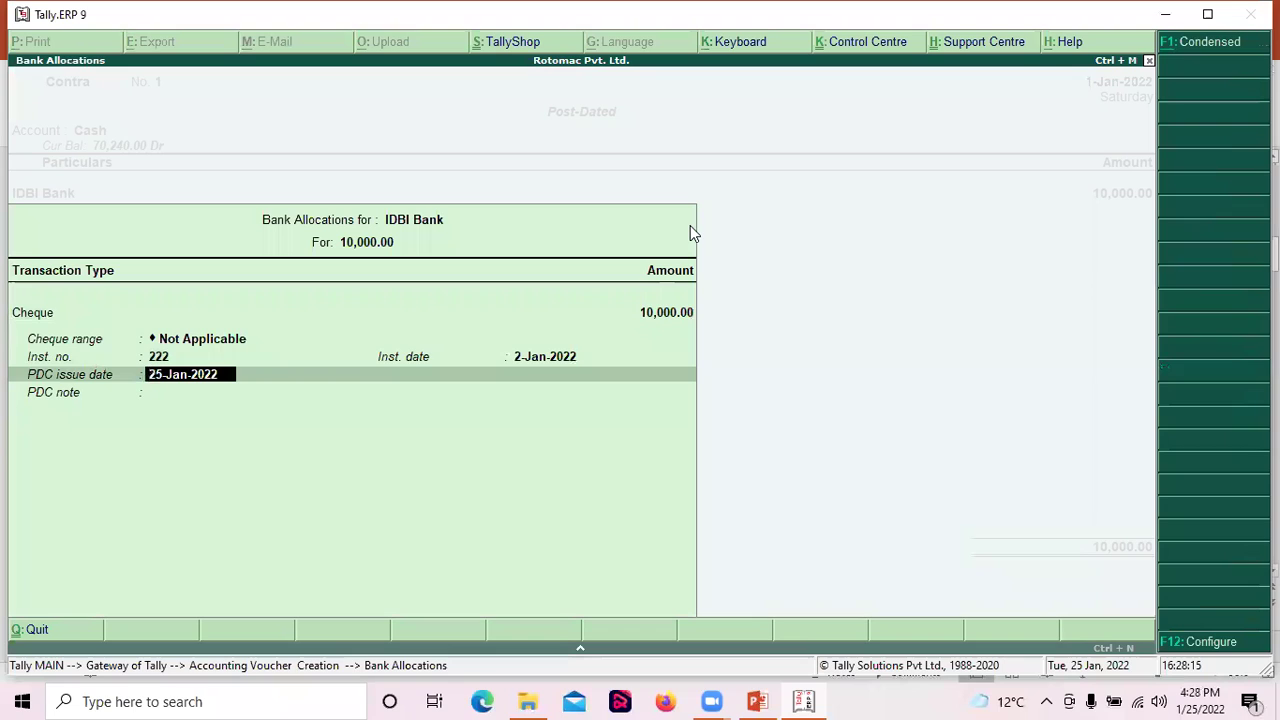
Step: Set the PDC issue date to 1-01-2022, then save the contra voucher without a narration and leave voucher entry
text(1-0102)
key(BackSpace)
key(BackSpace)
text(-2022)
key(Return)
key(Return)
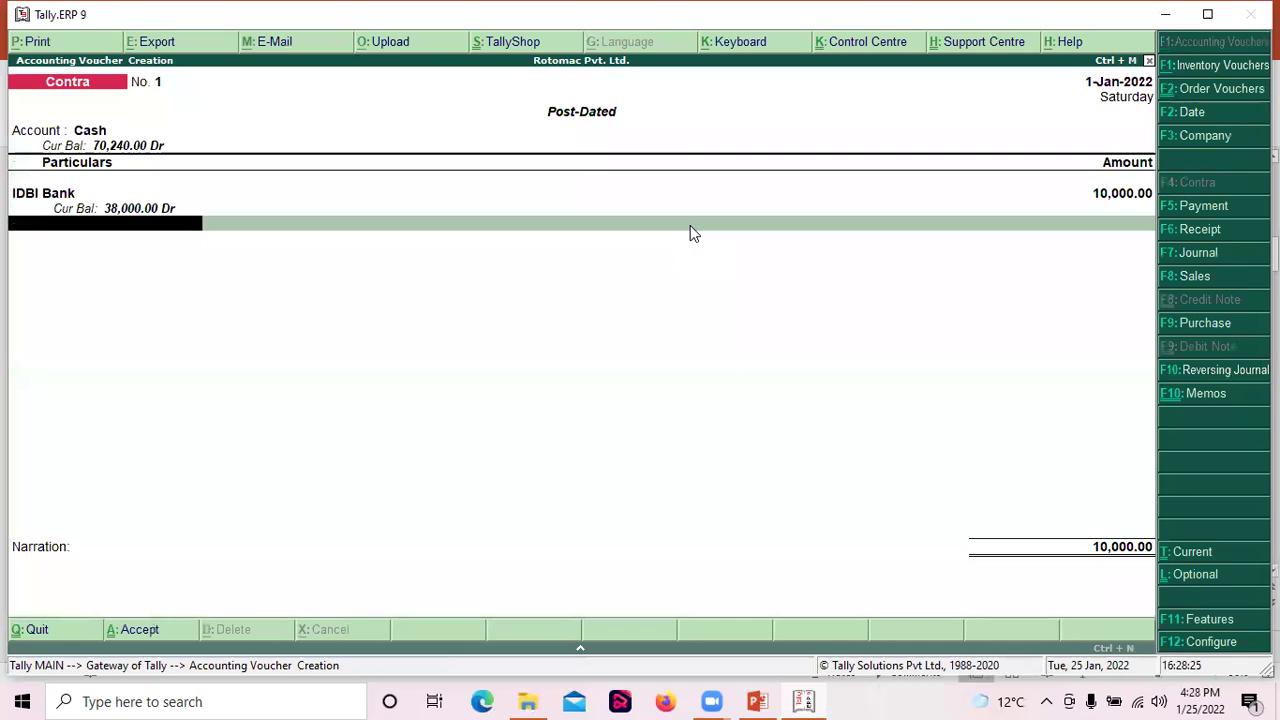
key(Return)
key(Return)
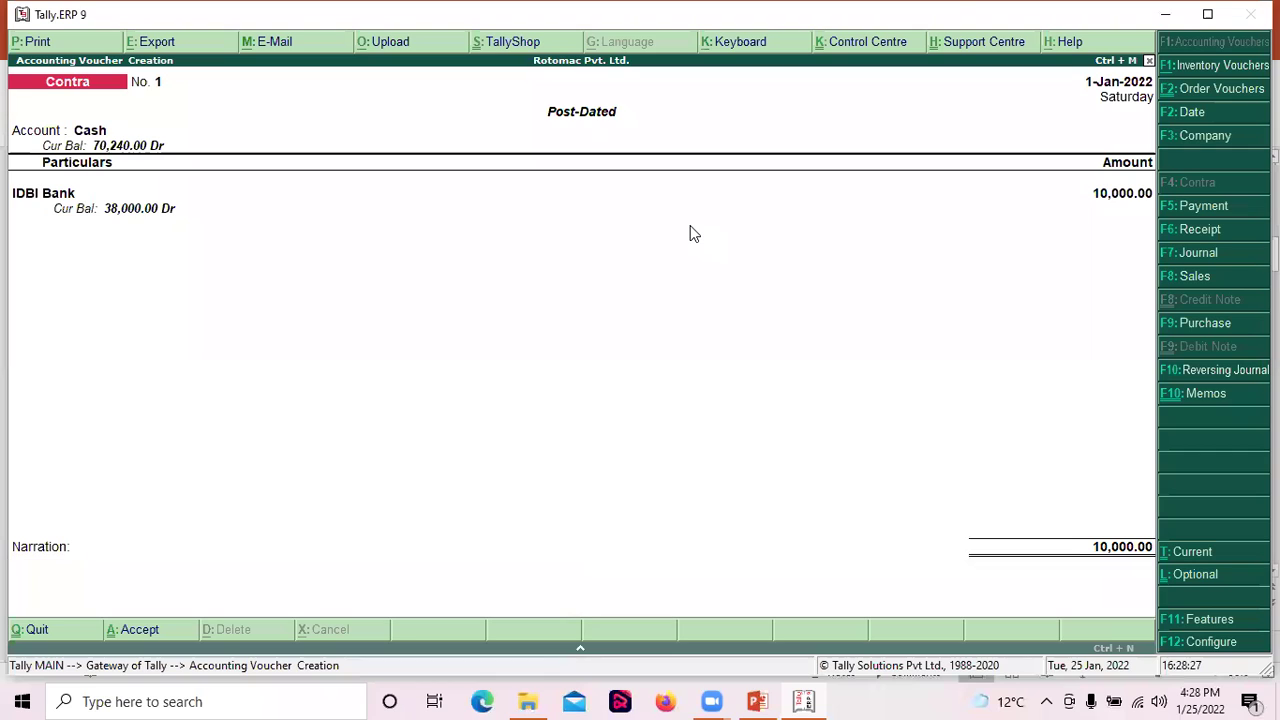
key(Return)
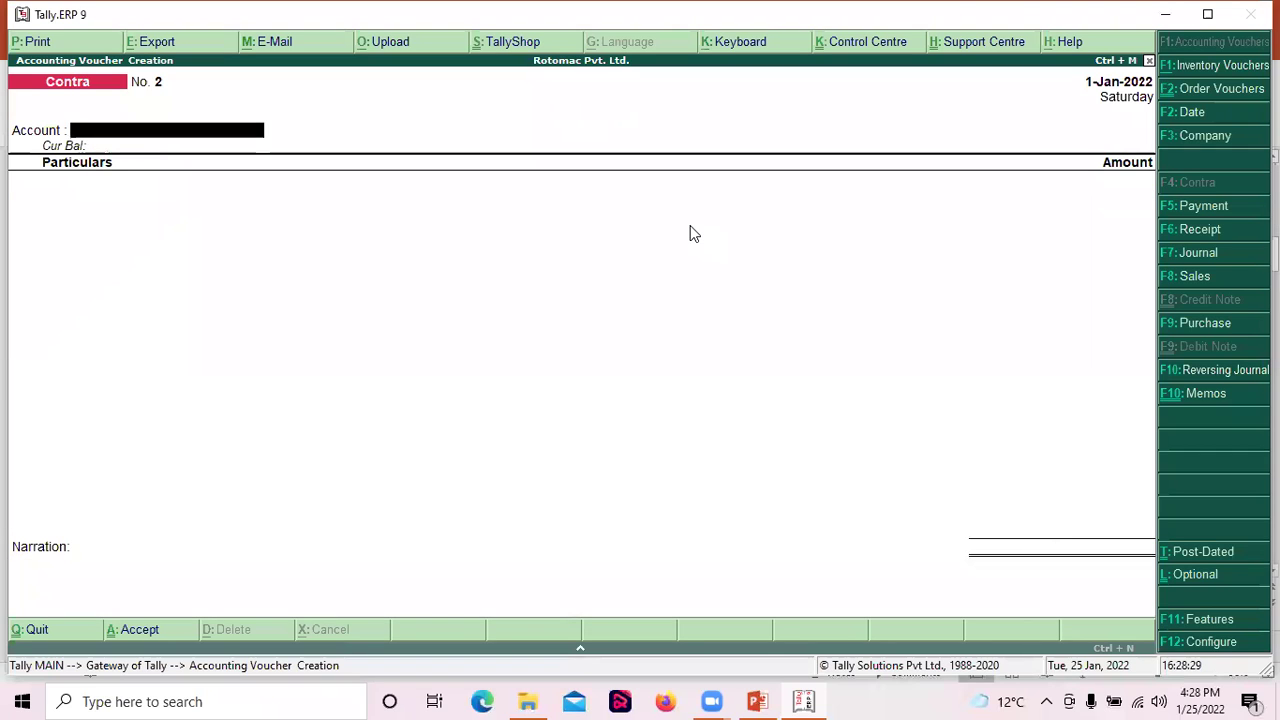
key(Escape)
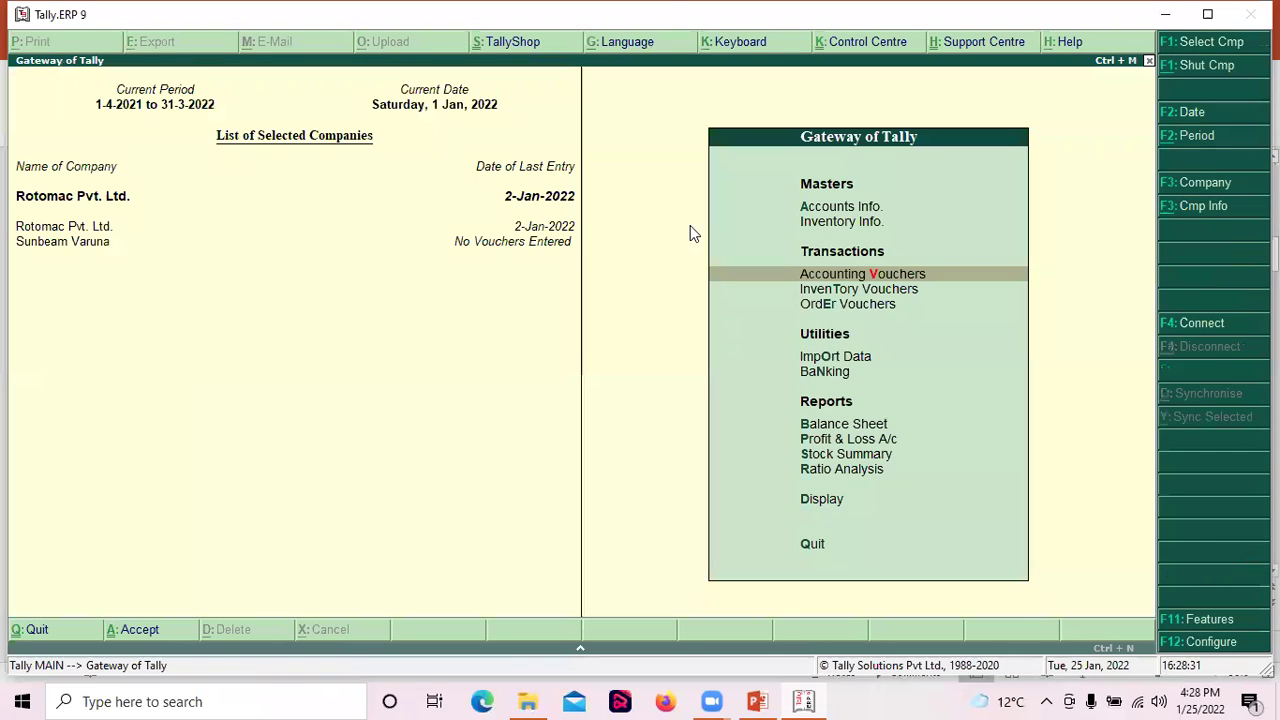
Step: Review the Cash/Bank Summary closing balances after the new voucher and return to the Gateway of Tally
key(d)
key(a)
key(Return)
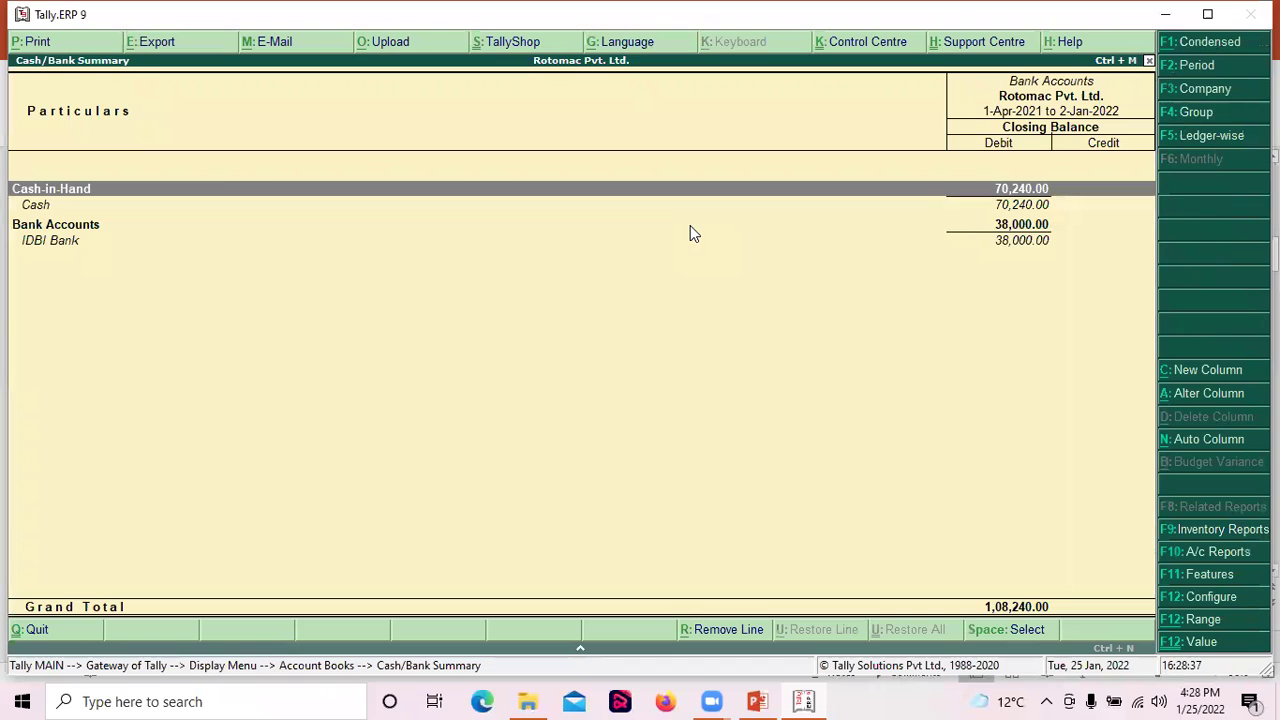
key(Escape)
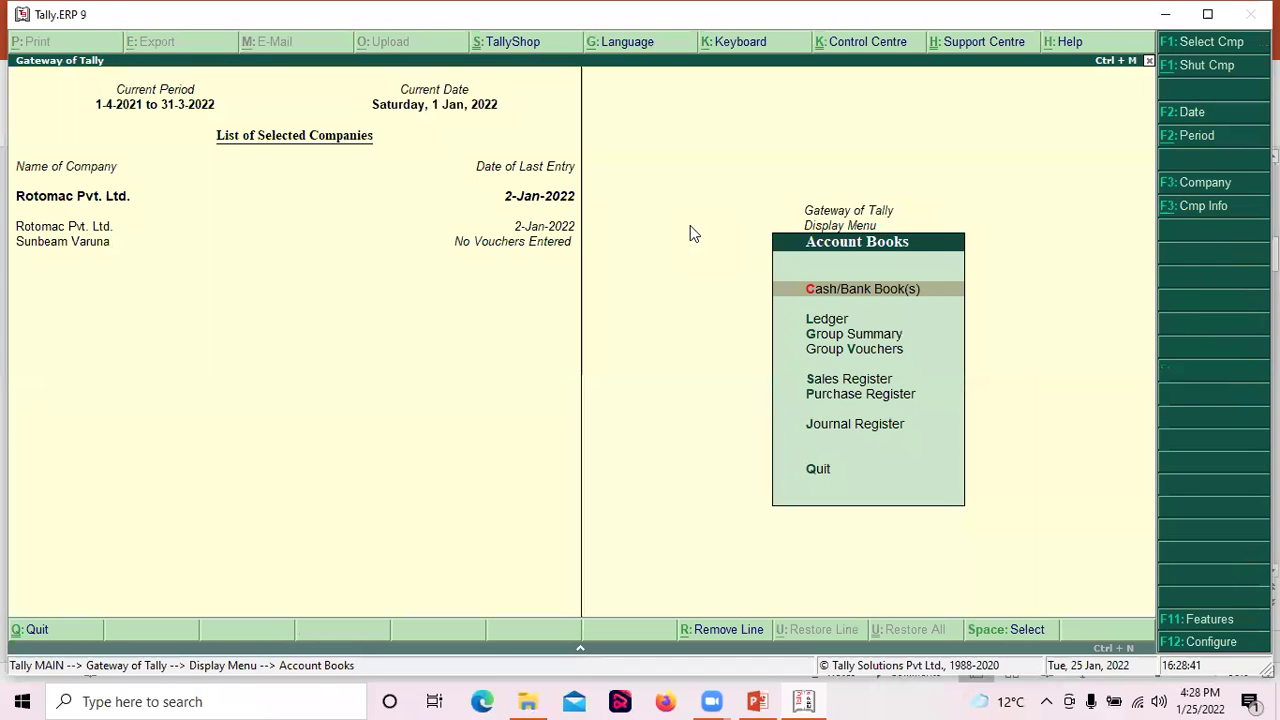
key(F11)
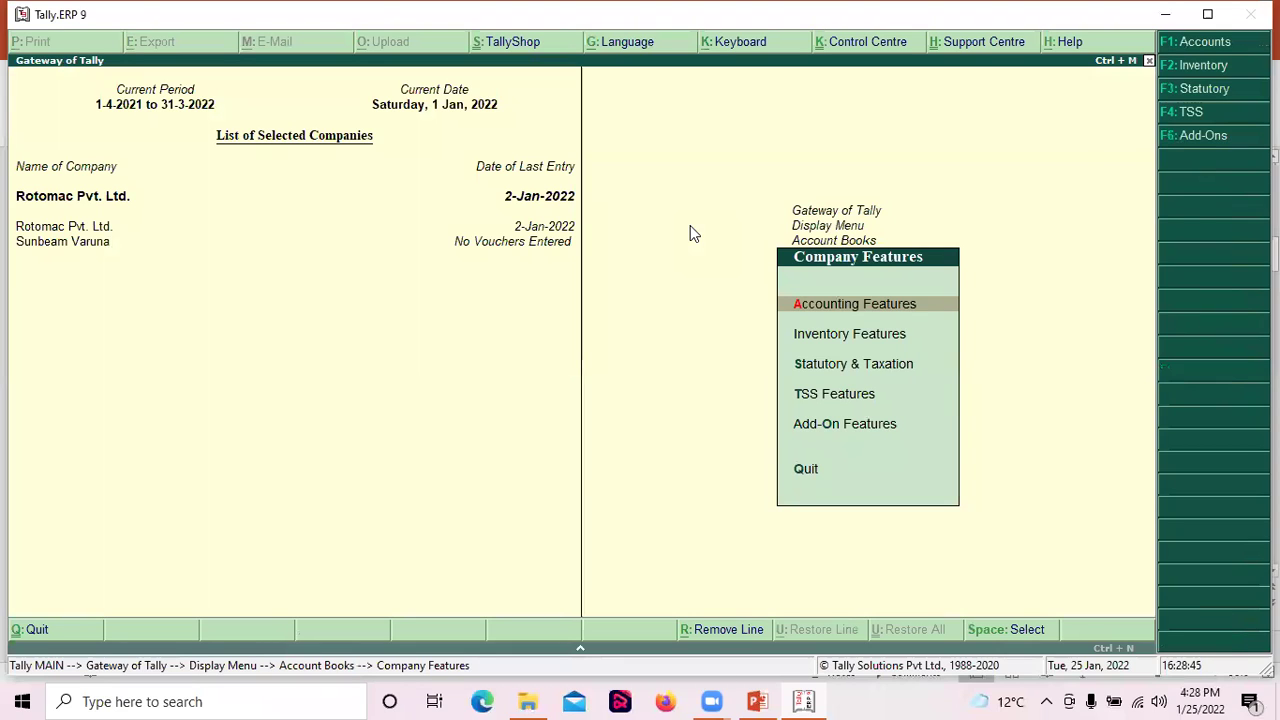
key(Escape)
key(Escape)
key(Escape)
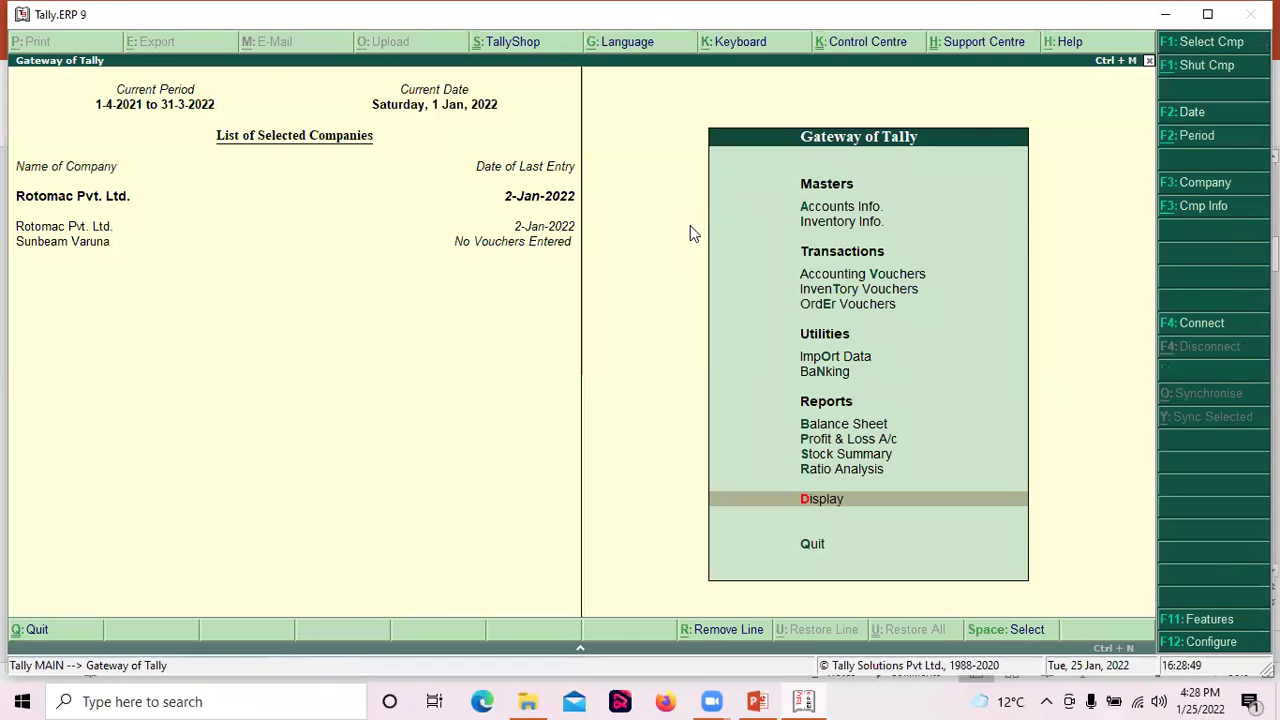
Step: Open the IDBI Bank contra voucher from the Day Book for alteration
key(Return)
key(y)
key(Down)
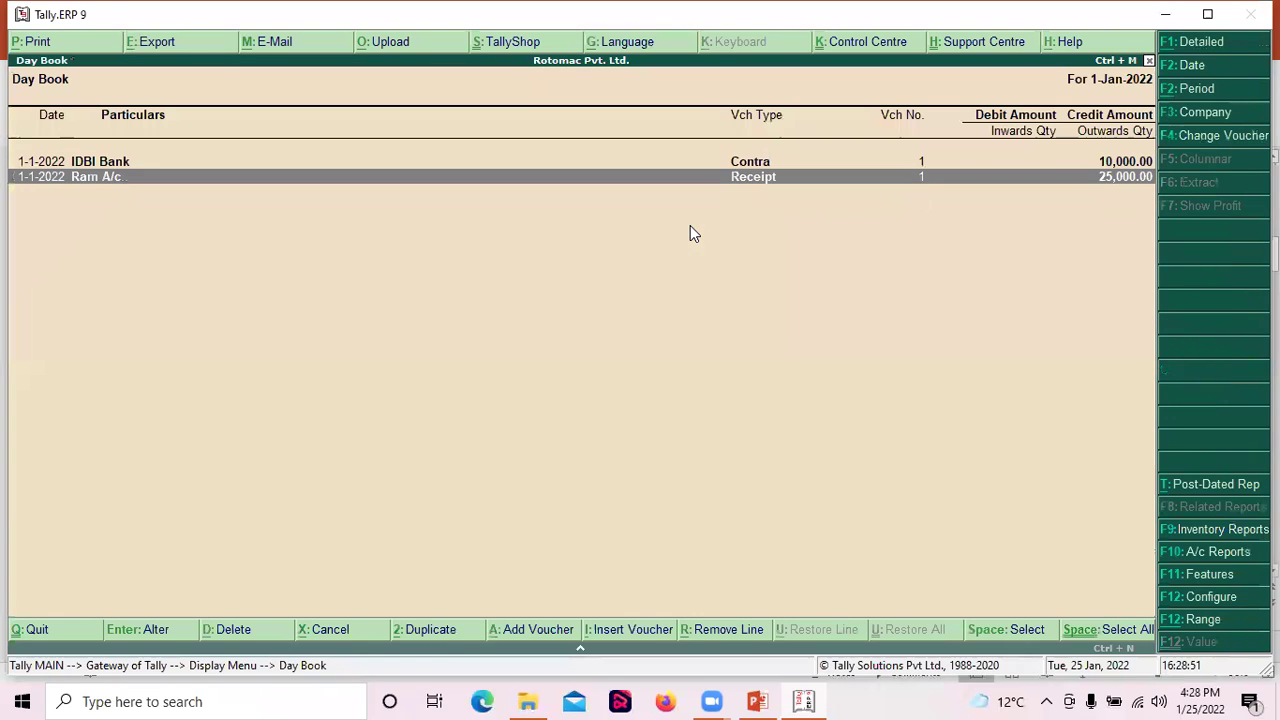
key(Up)
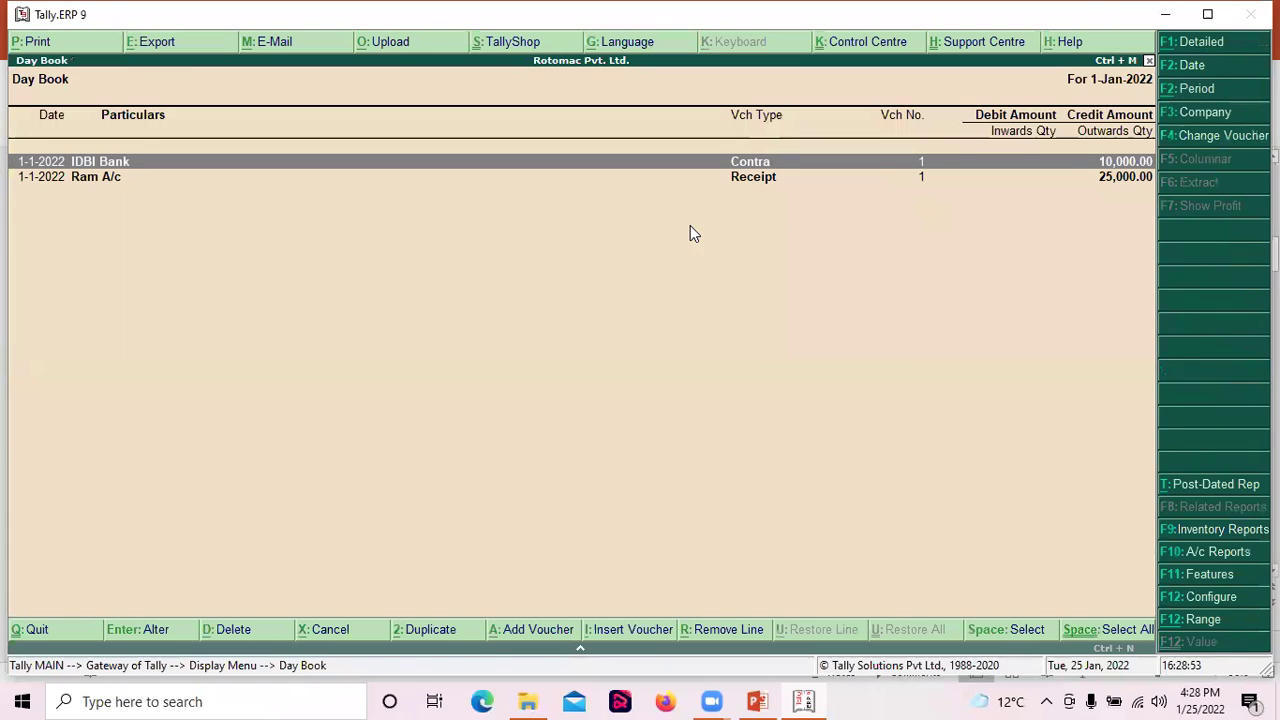
key(Return)
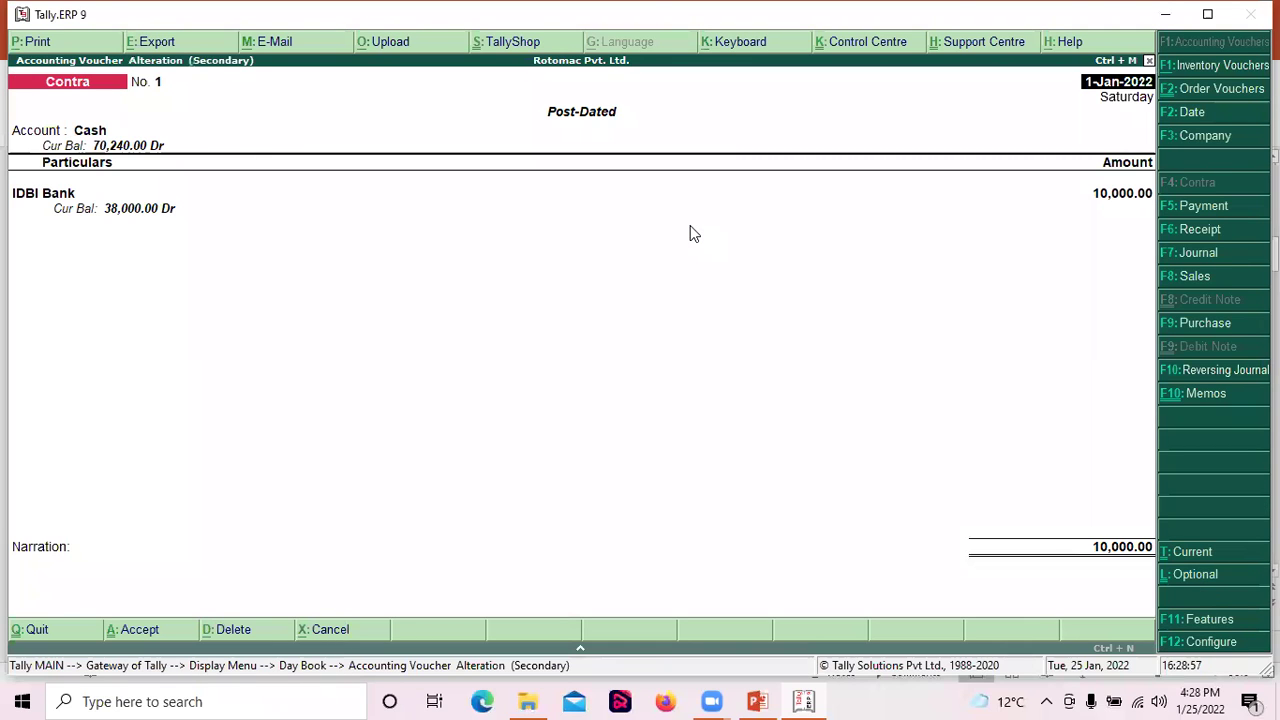
Step: Review the IDBI Bank contra voucher and its cheque allocation, re-accept it unchanged and return to the Gateway of Tally
key(Return)
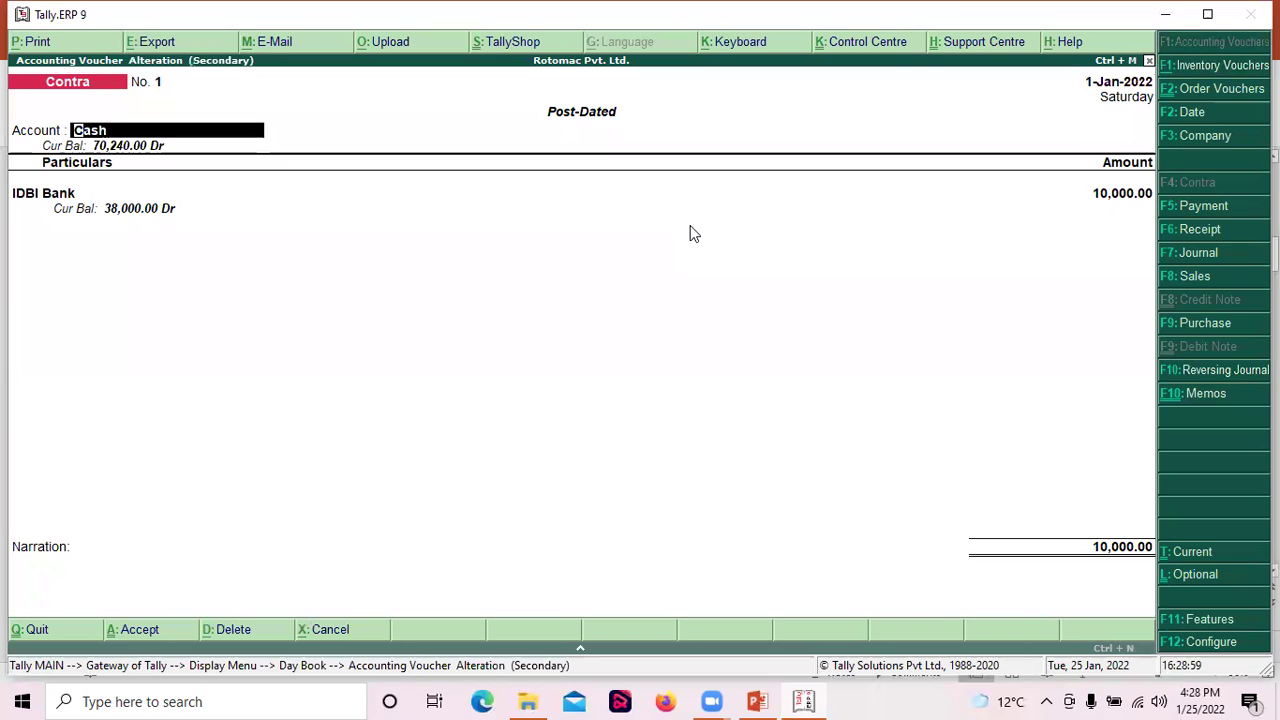
key(Return)
key(Return)
key(Return)
key(Return)
key(Return)
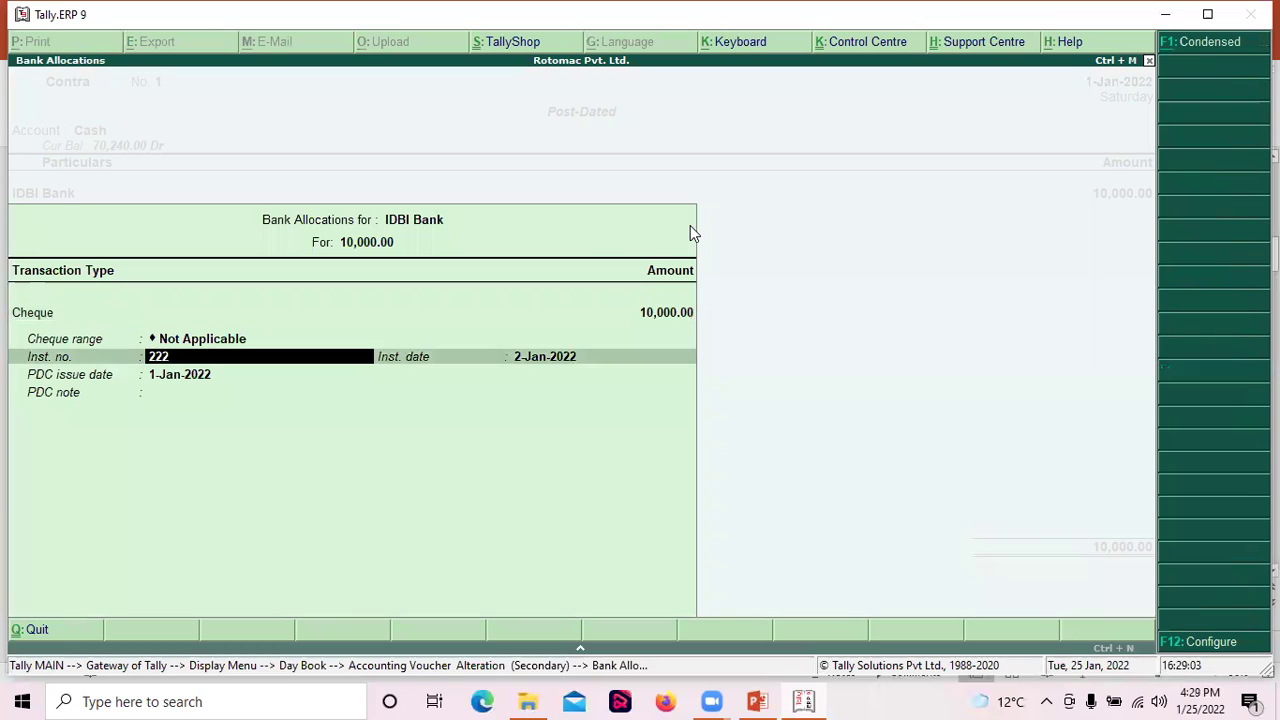
key(Return)
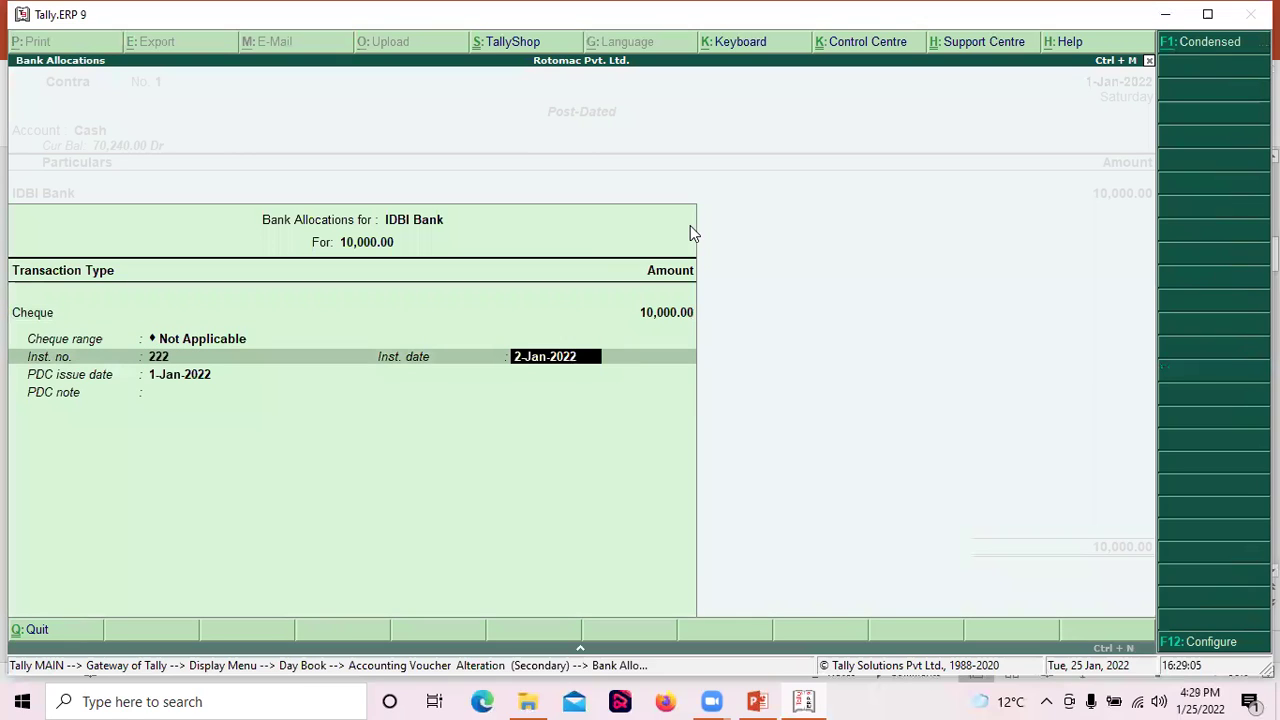
key(Return)
key(Return)
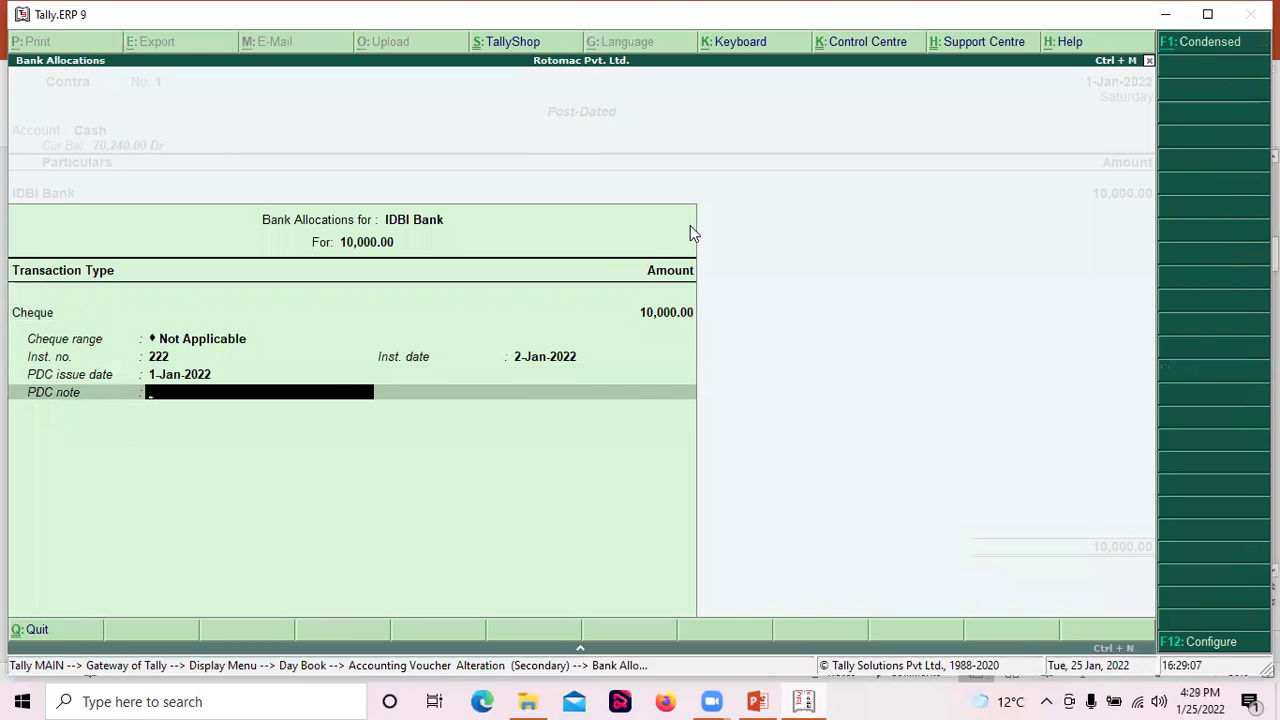
key(Return)
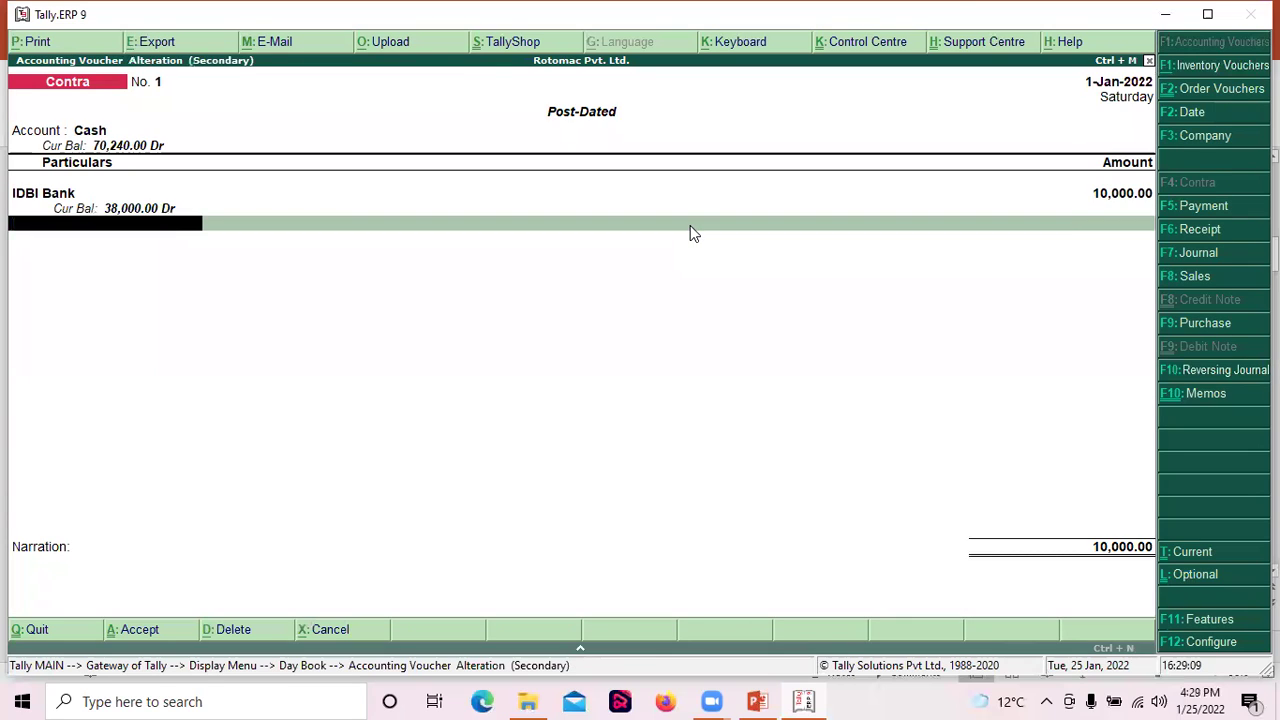
key(Return)
key(Return)
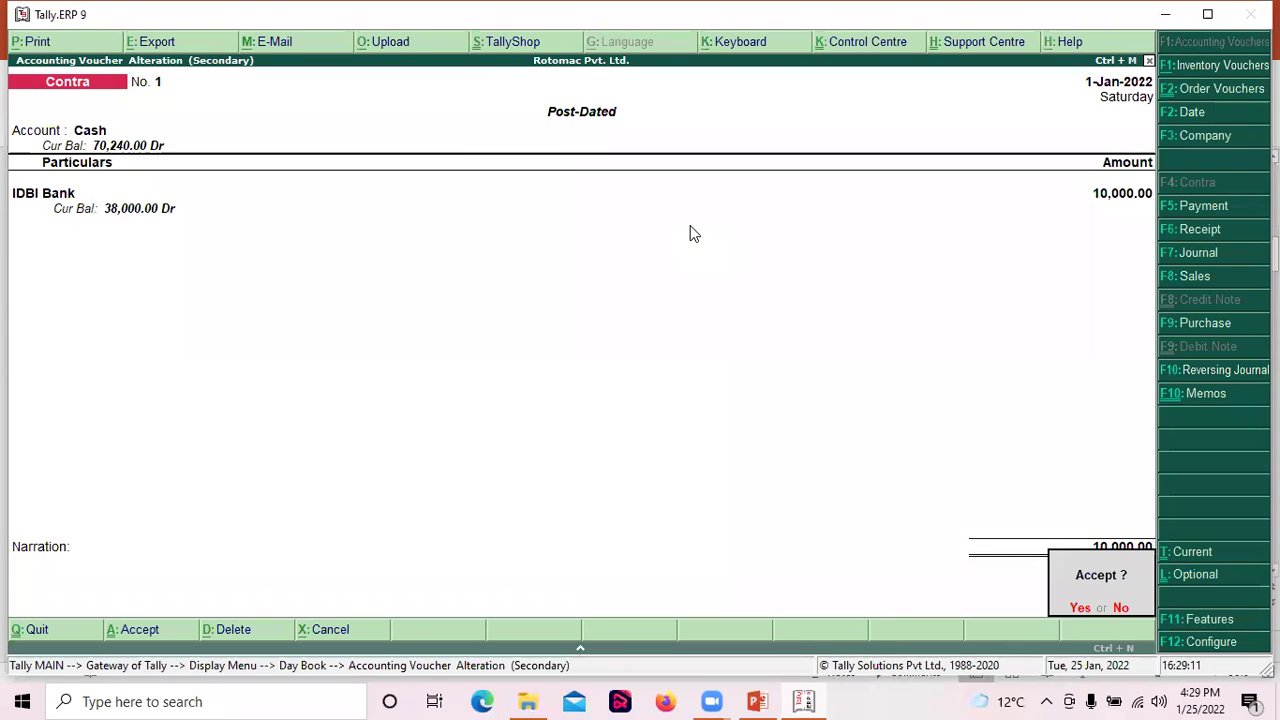
key(Return)
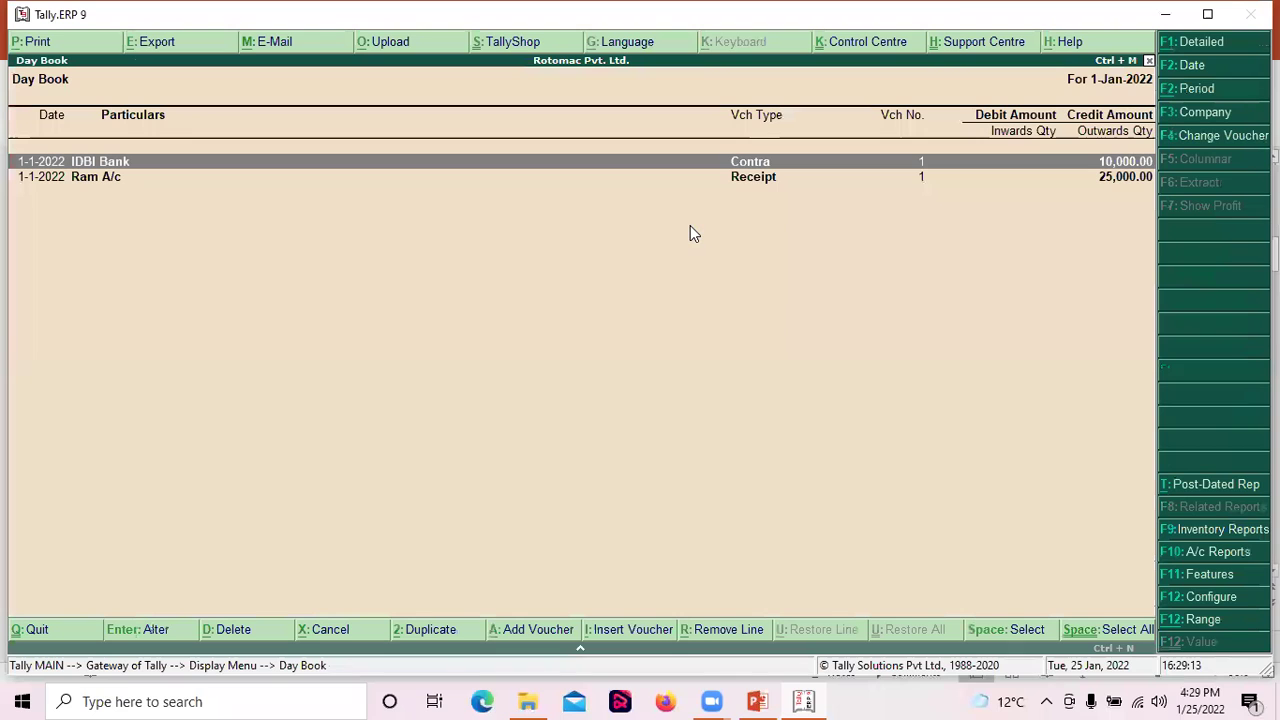
key(Escape)
key(Escape)
key(Escape)
key(Escape)
Step: Check the Post-Dated Vouchers exception report and return to the Gateway of Tally
key(d)
key(x)
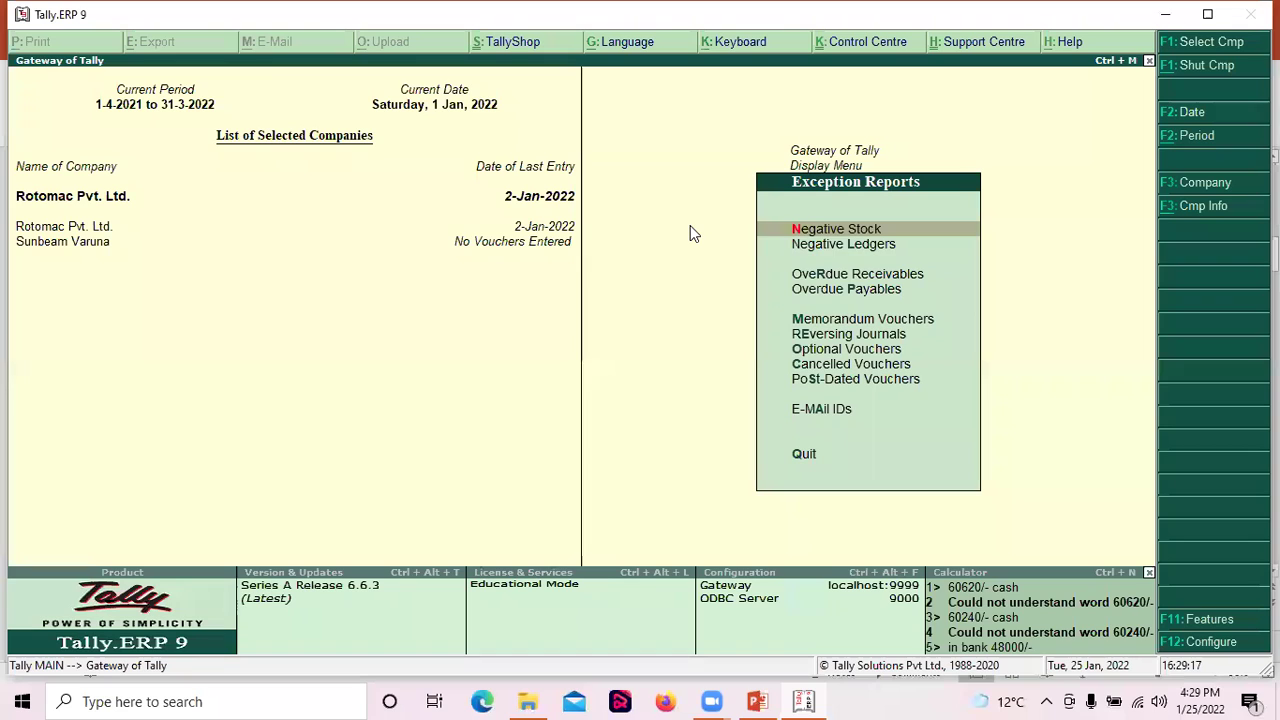
key(Down)
key(Down)
key(Down)
key(Down)
key(Down)
key(Down)
key(Down)
key(Down)
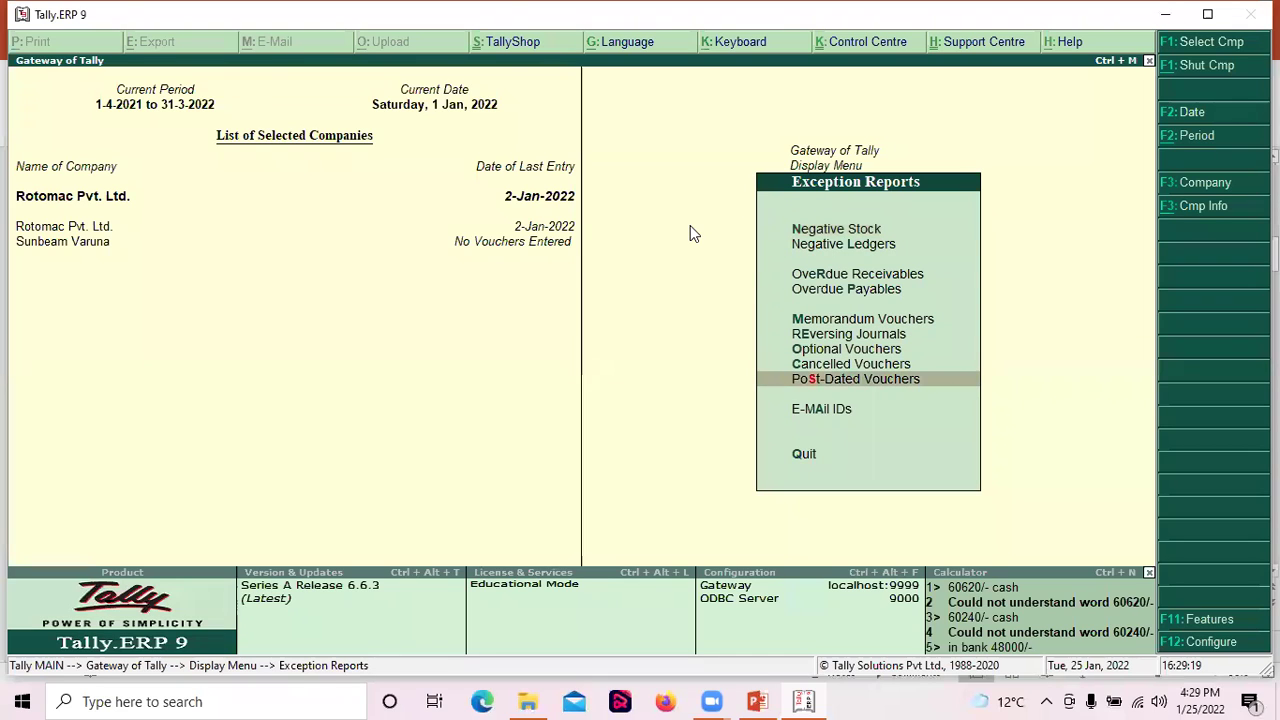
key(Return)
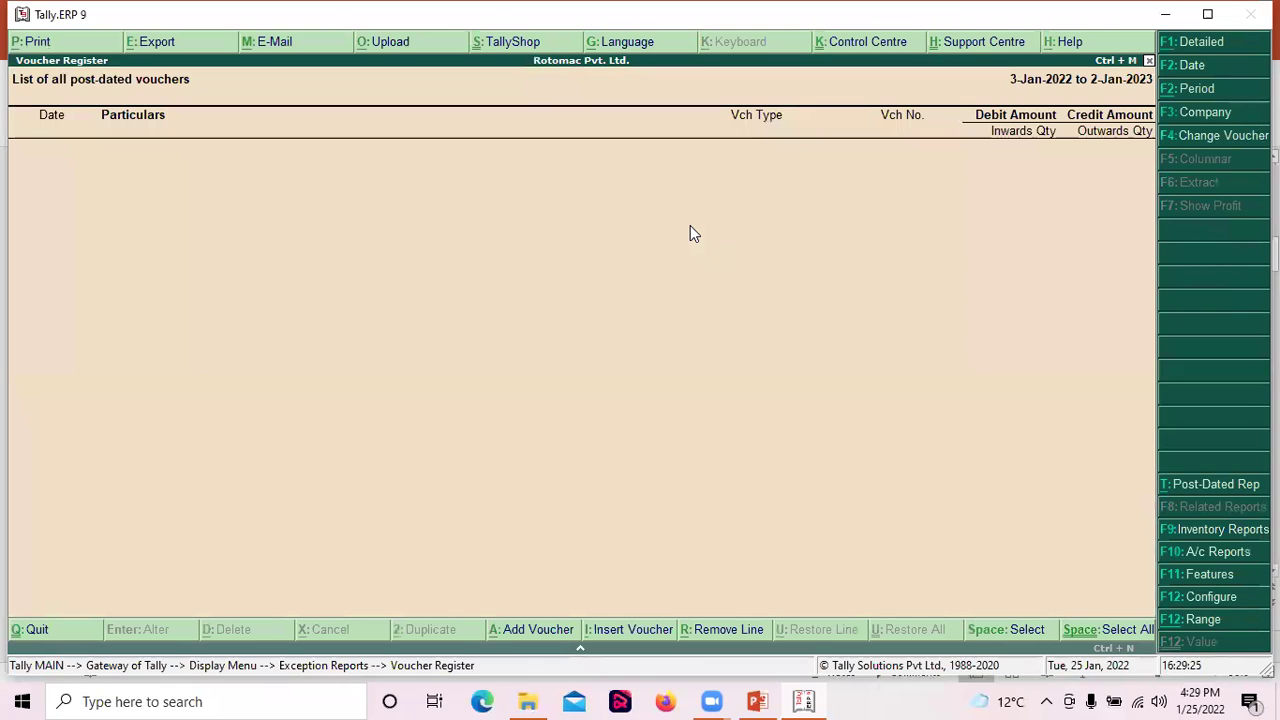
key(Escape)
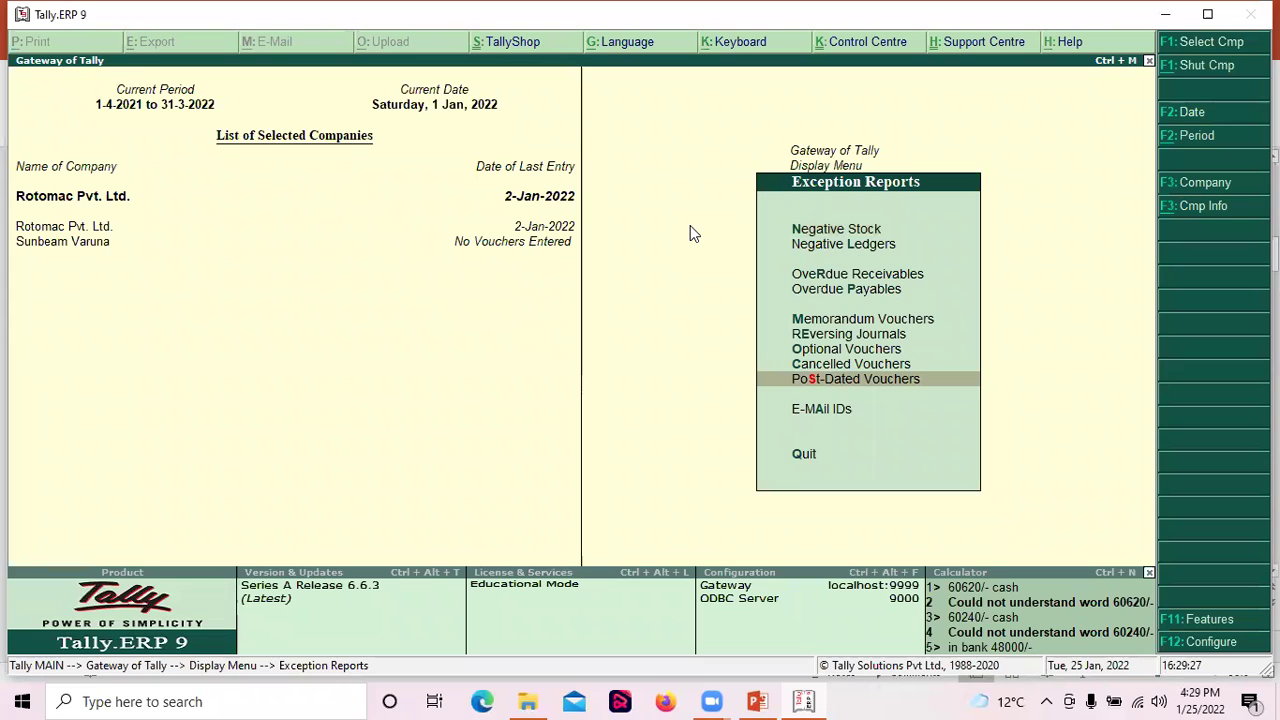
key(Escape)
key(Escape)
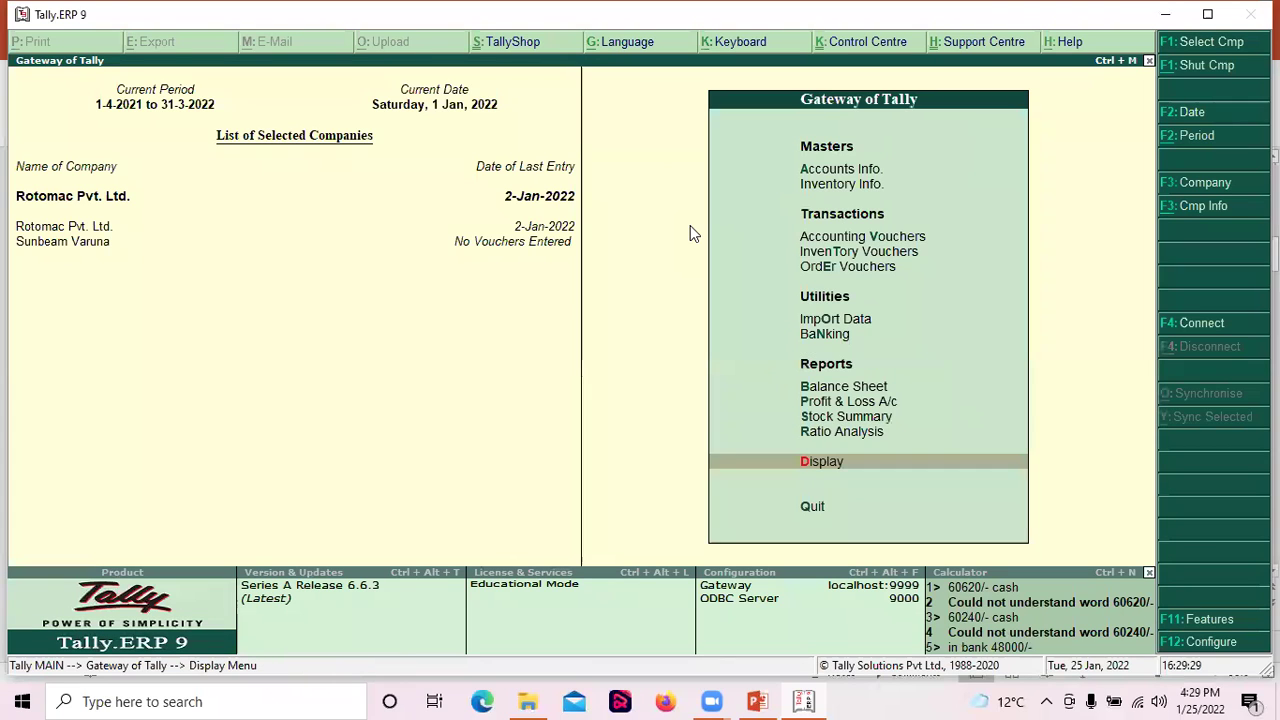
Step: Start a new contra voucher, mark it as post-dated and set its date to 2-1-2022
key(Up)
key(Up)
key(Up)
key(Up)
key(Up)
key(Up)
key(Up)
key(Up)
key(Up)
key(Return)
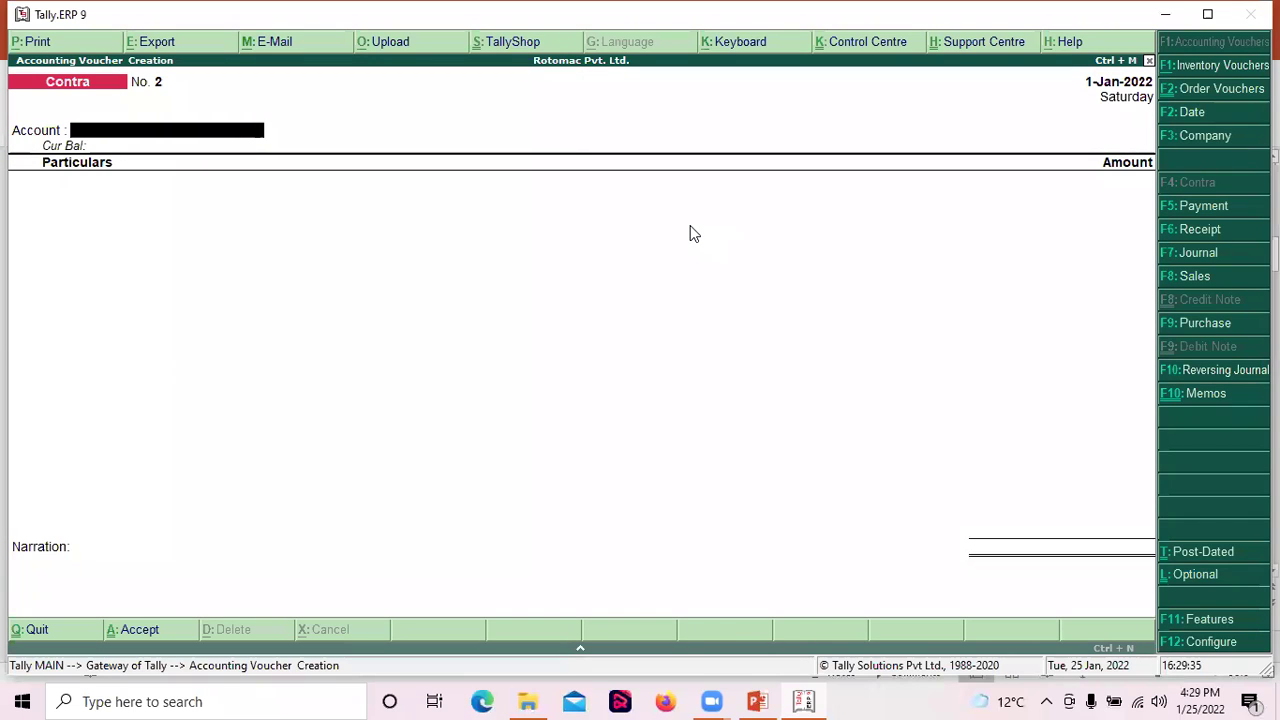
key(ctrl+t)
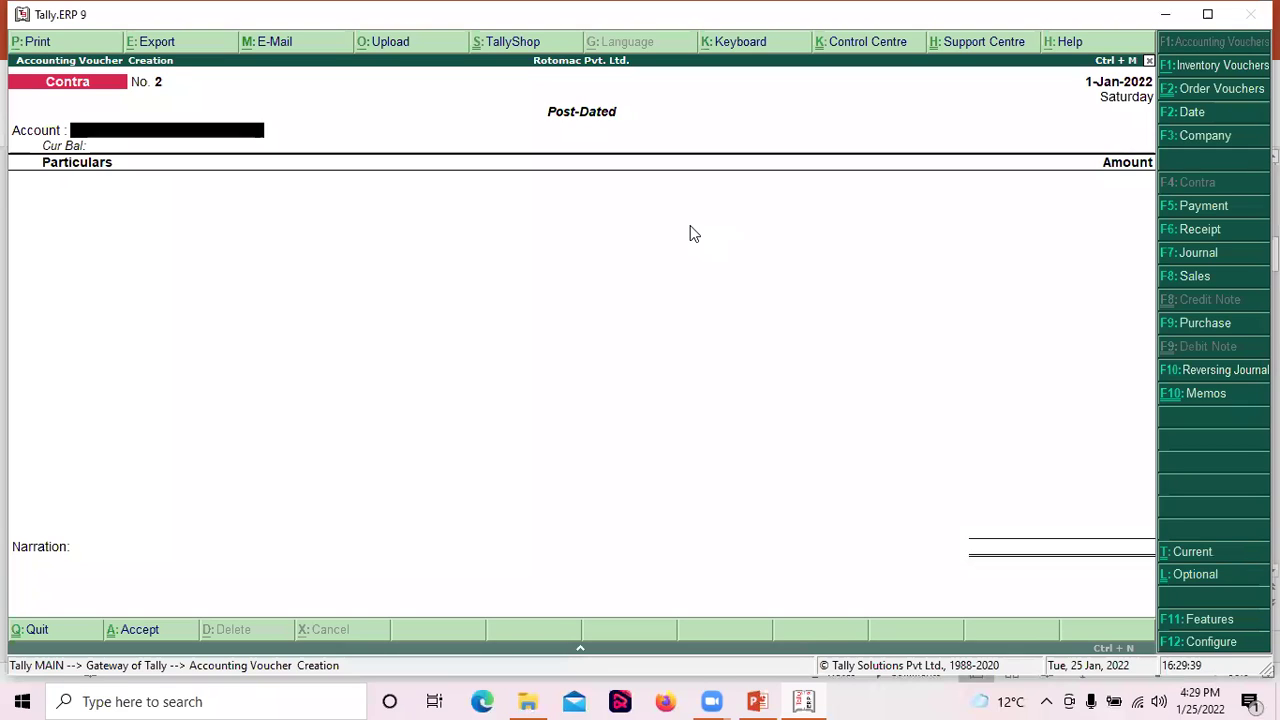
key(F2)
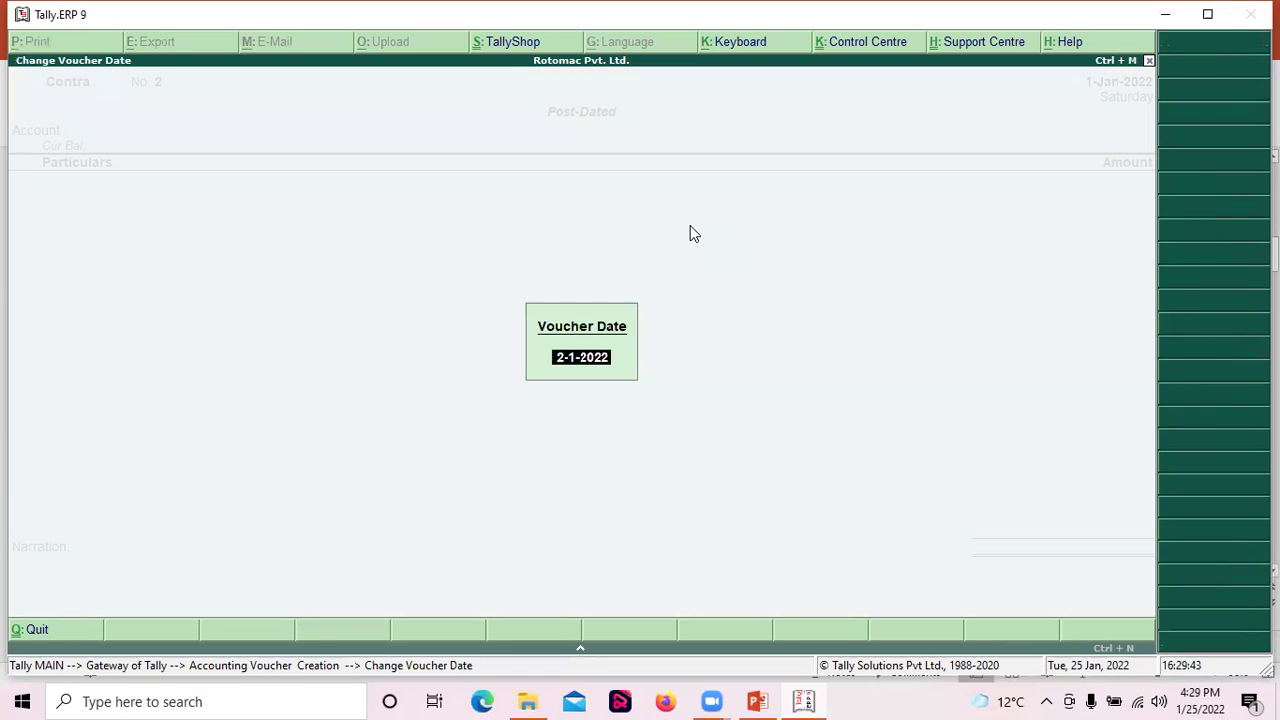
key(Return)
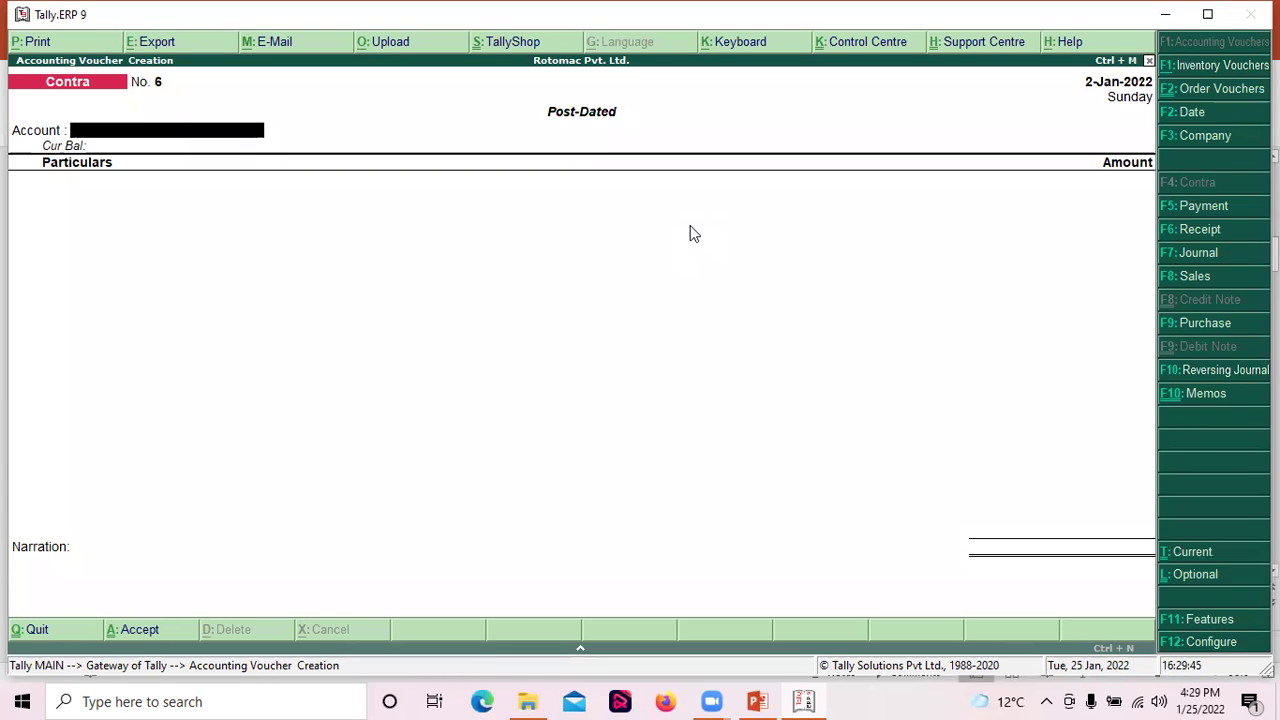
key(Return)
key(Return)
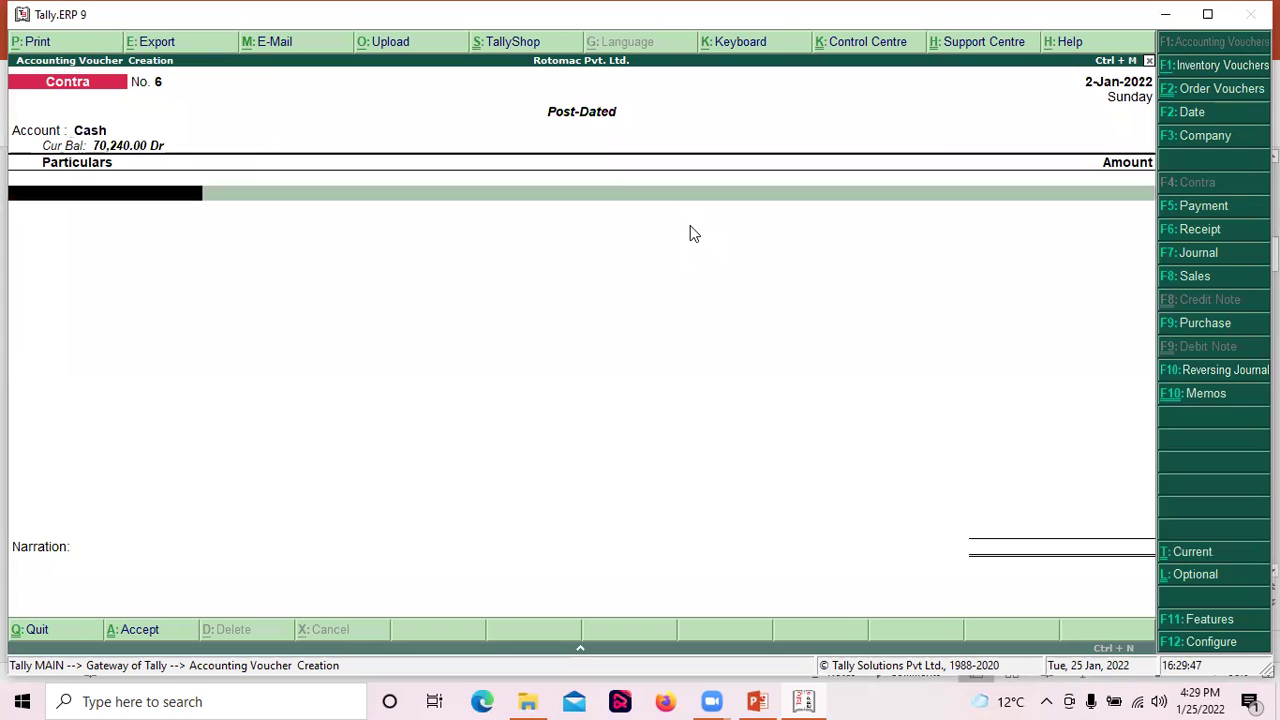
key(Down)
key(Down)
key(Return)
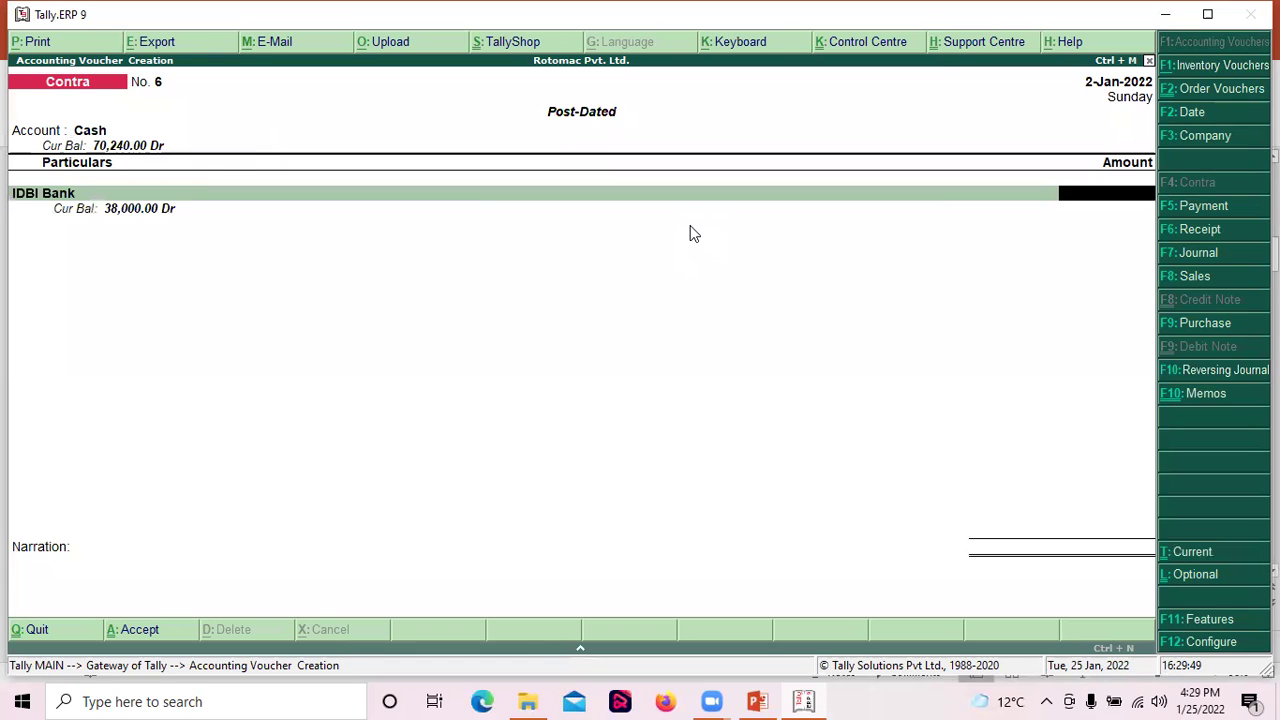
key(BackSpace)
key(BackSpace)
Step: Set the contra voucher's account to IDBI Bank and enter Cash as the particulars with an amount of 20,000
key(Down)
key(Return)
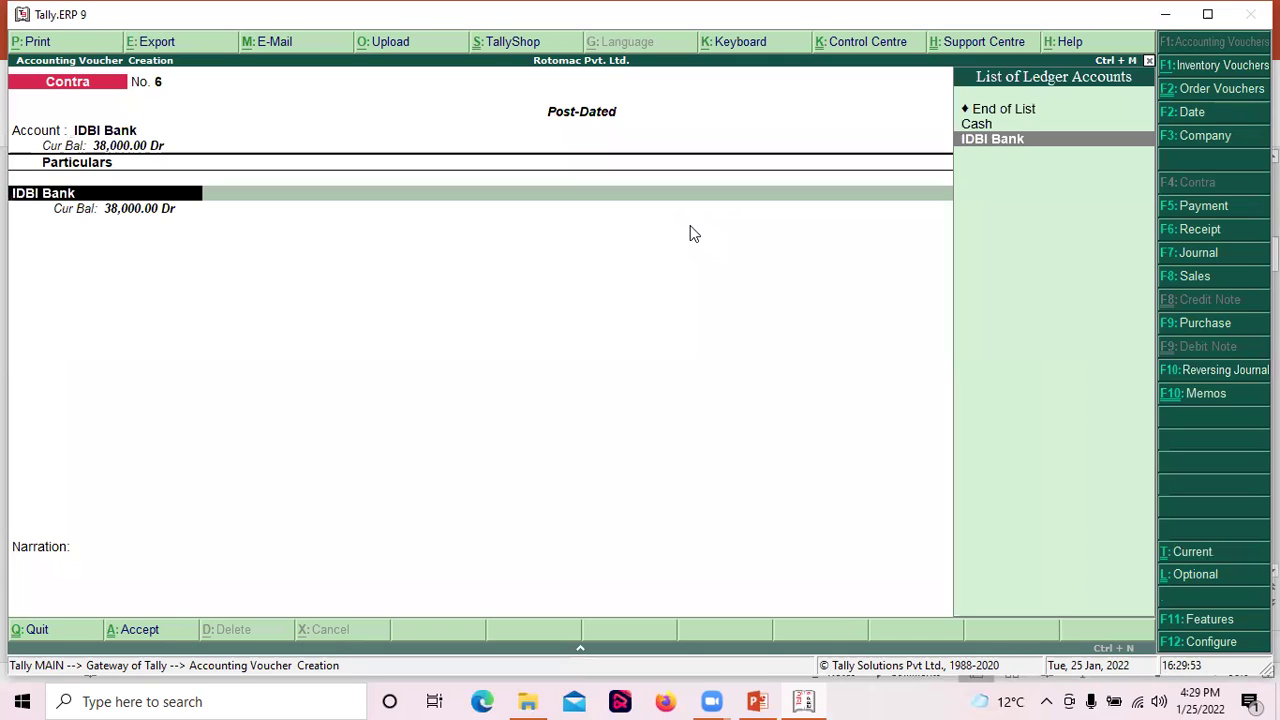
text(ca)
key(Return)
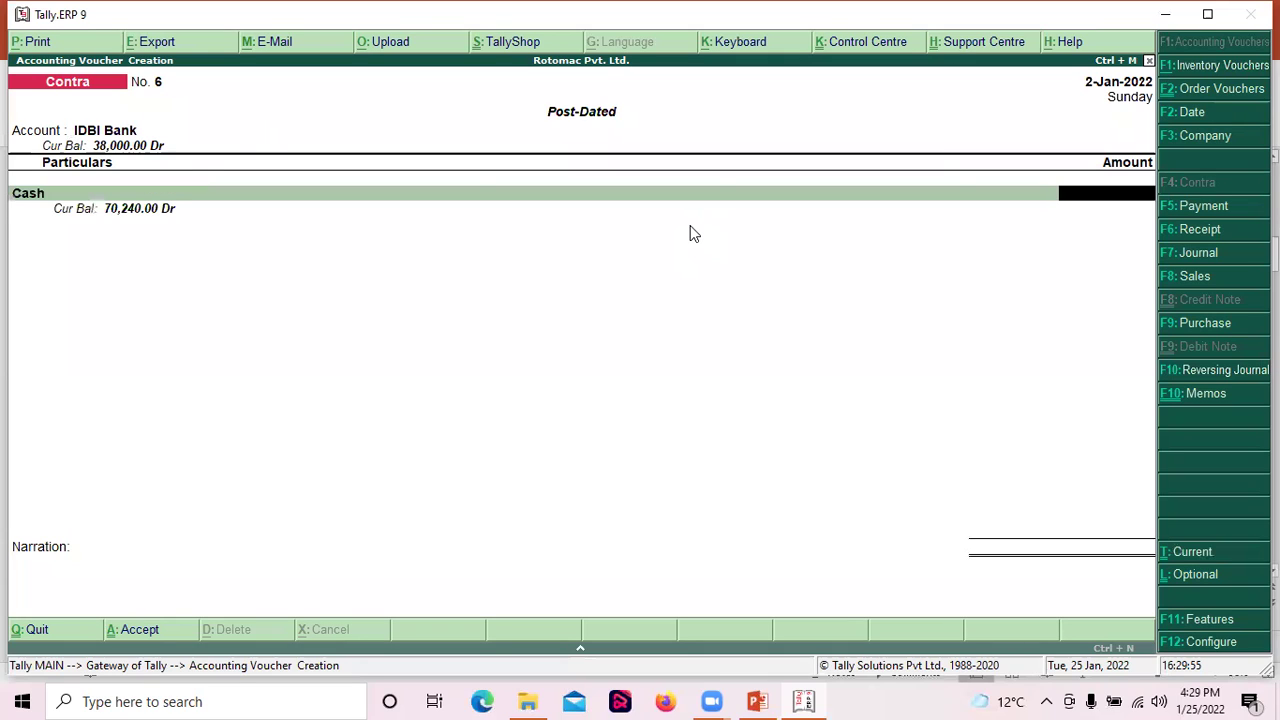
text(20,000)
key(Return)
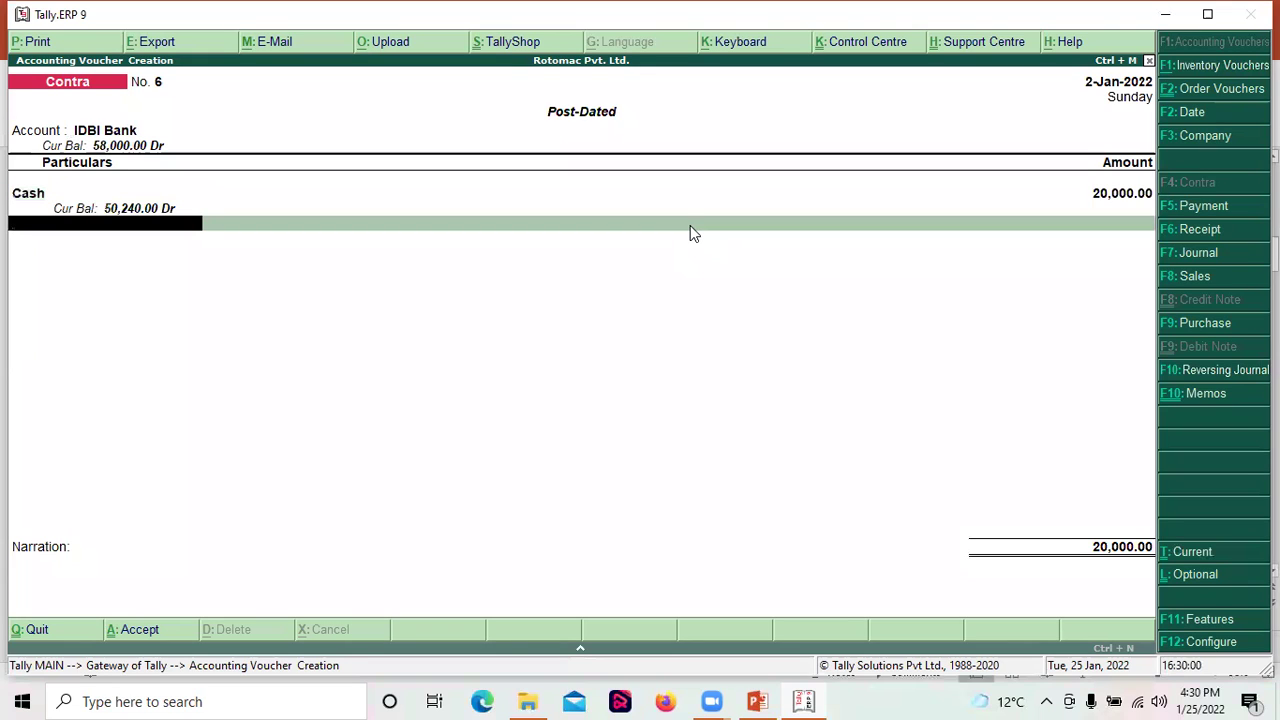
Step: Finish the particulars and allocate the IDBI Bank cash deposit as 10 notes of 2000
key(Return)
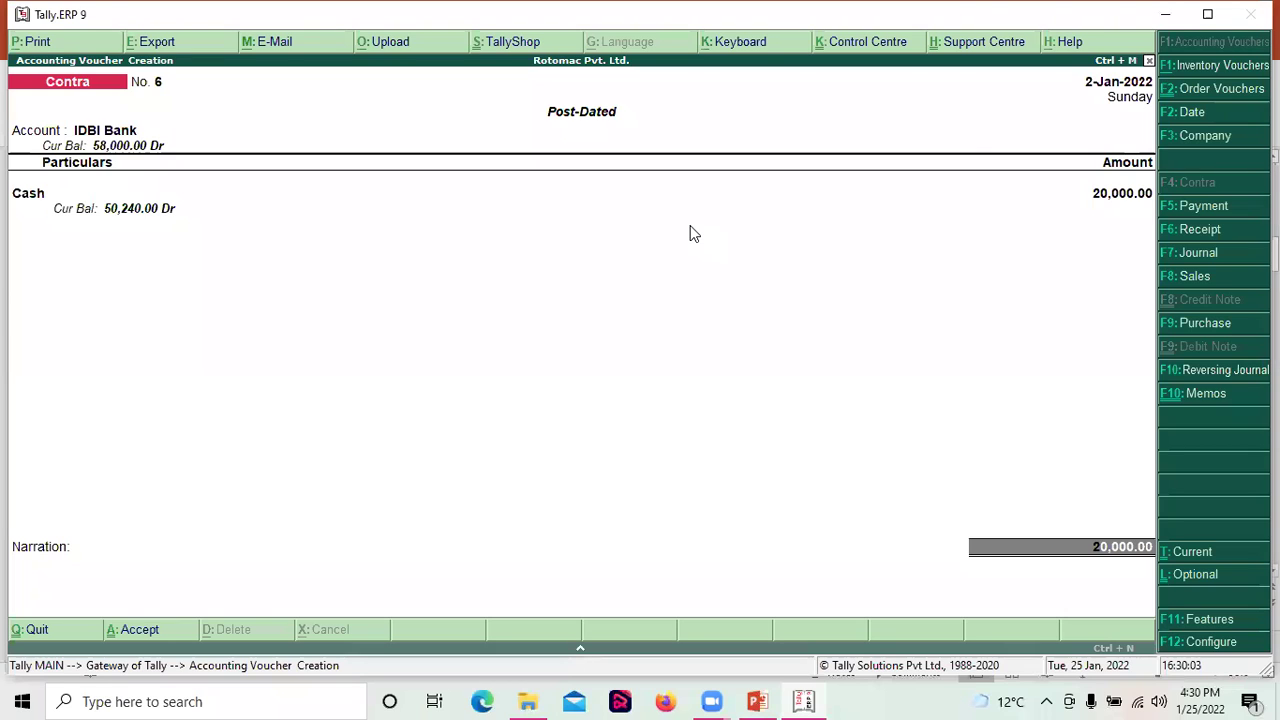
key(Return)
key(Return)
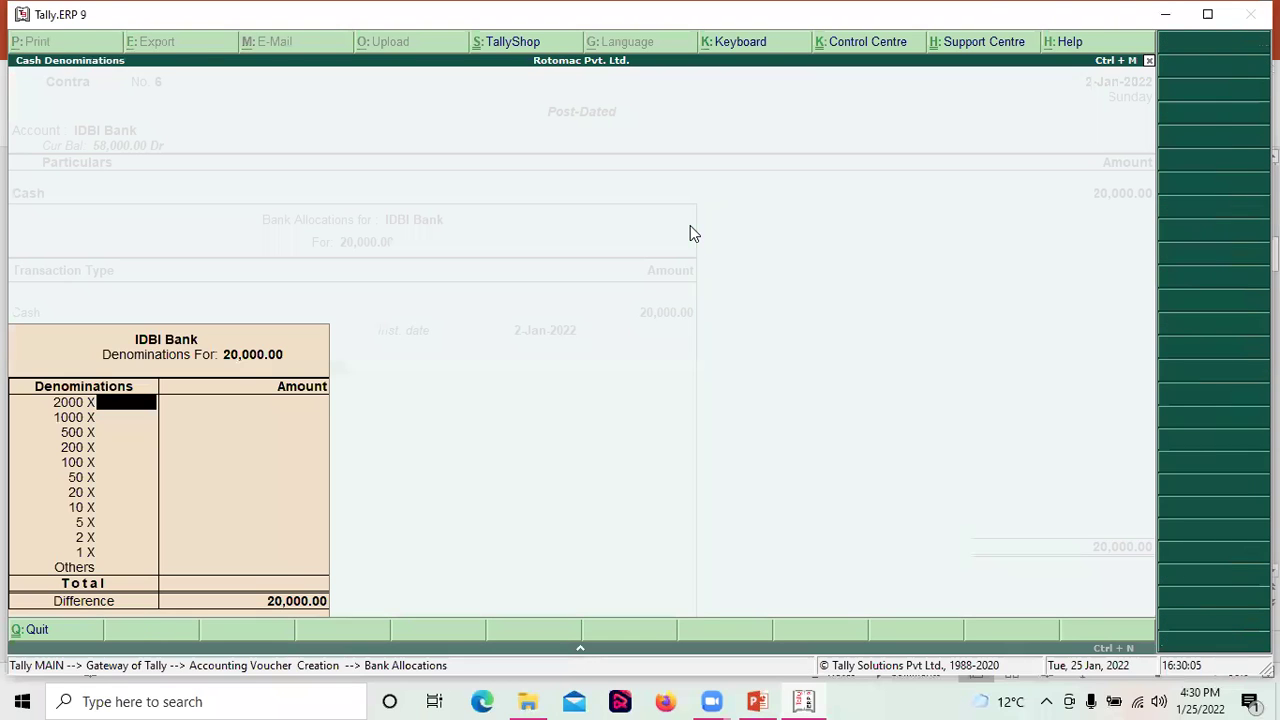
text(10)
key(Return)
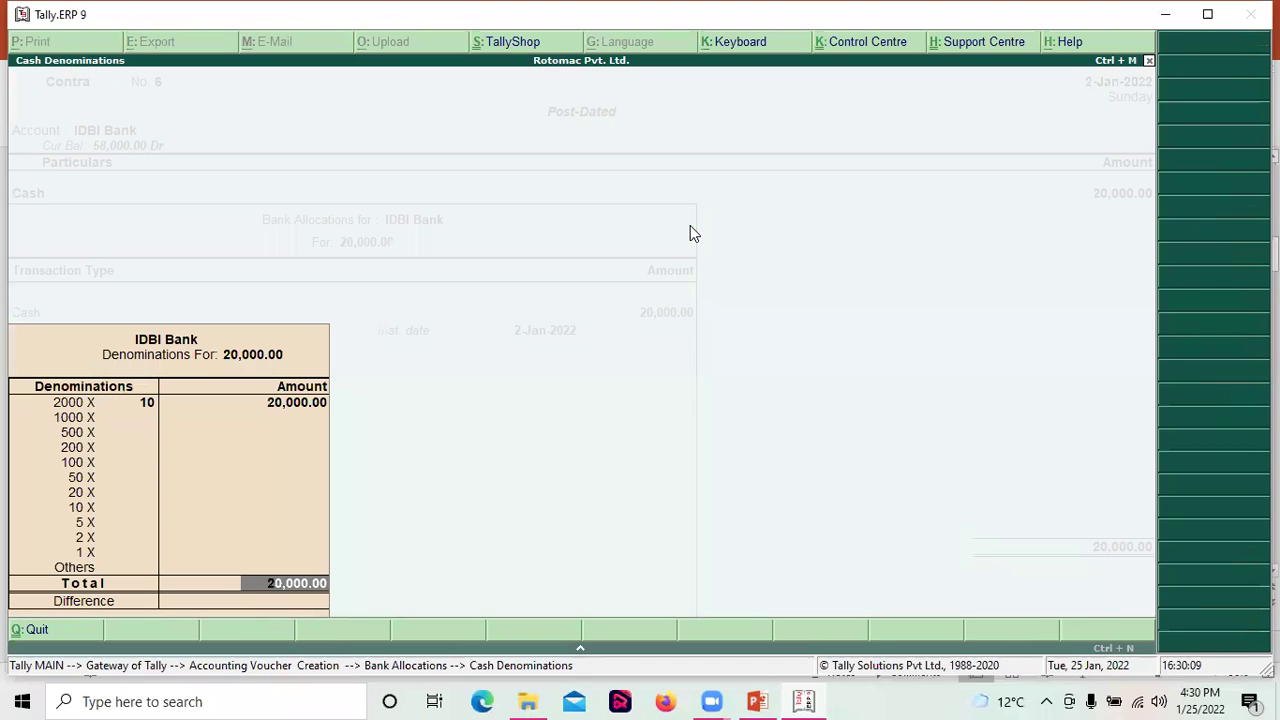
key(Return)
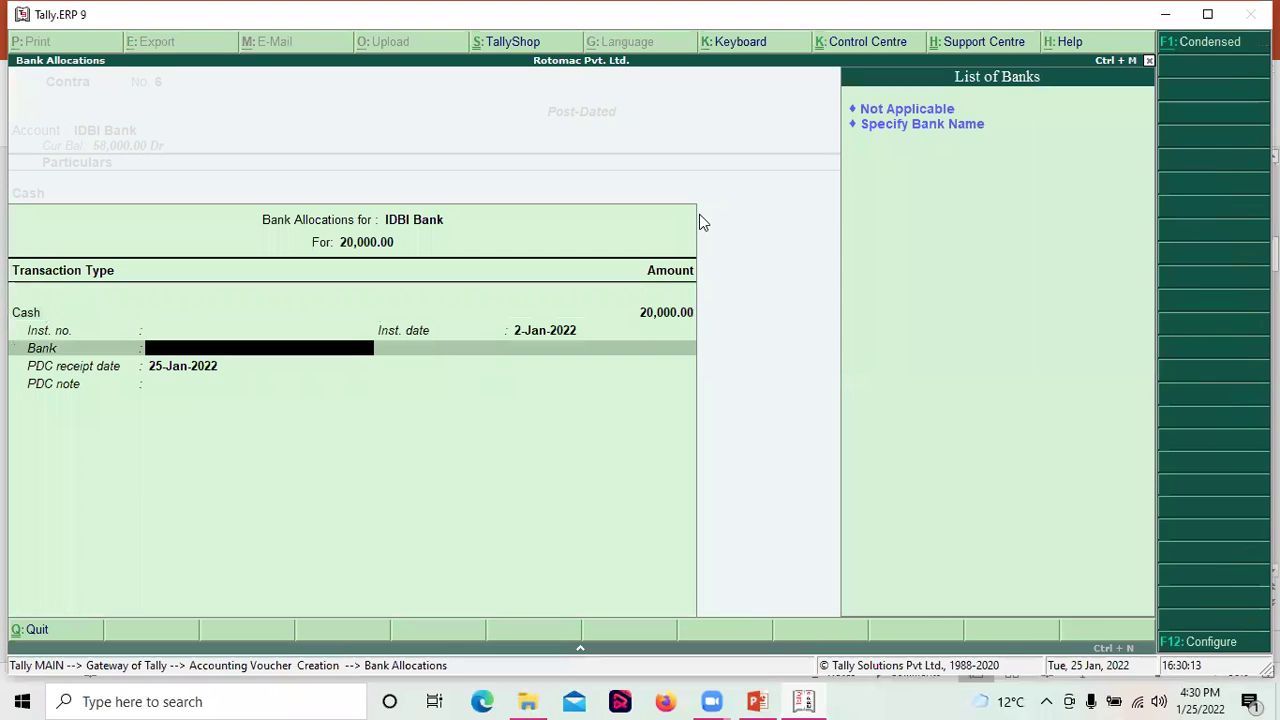
Step: In the IDBI Bank allocation, set the bank to Not Applicable and the PDC receipt date to 1-01-2022
text(n)
key(Return)
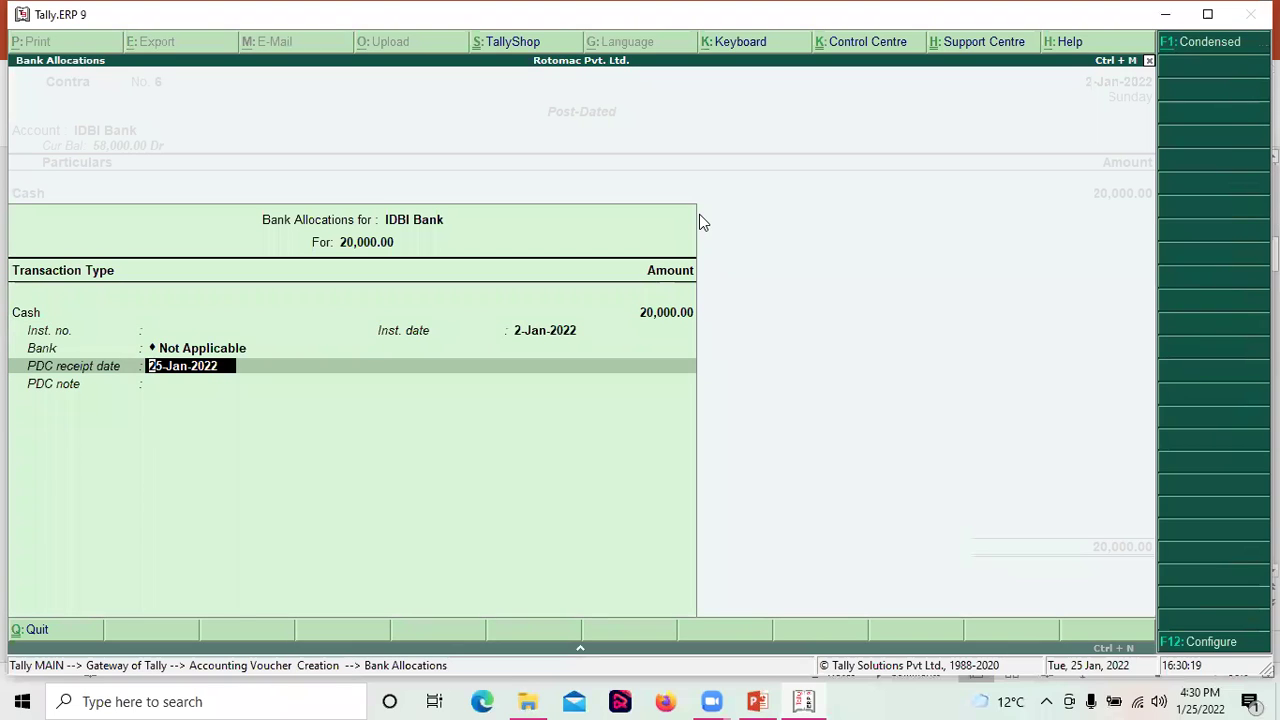
text(1-01-2022)
key(Return)
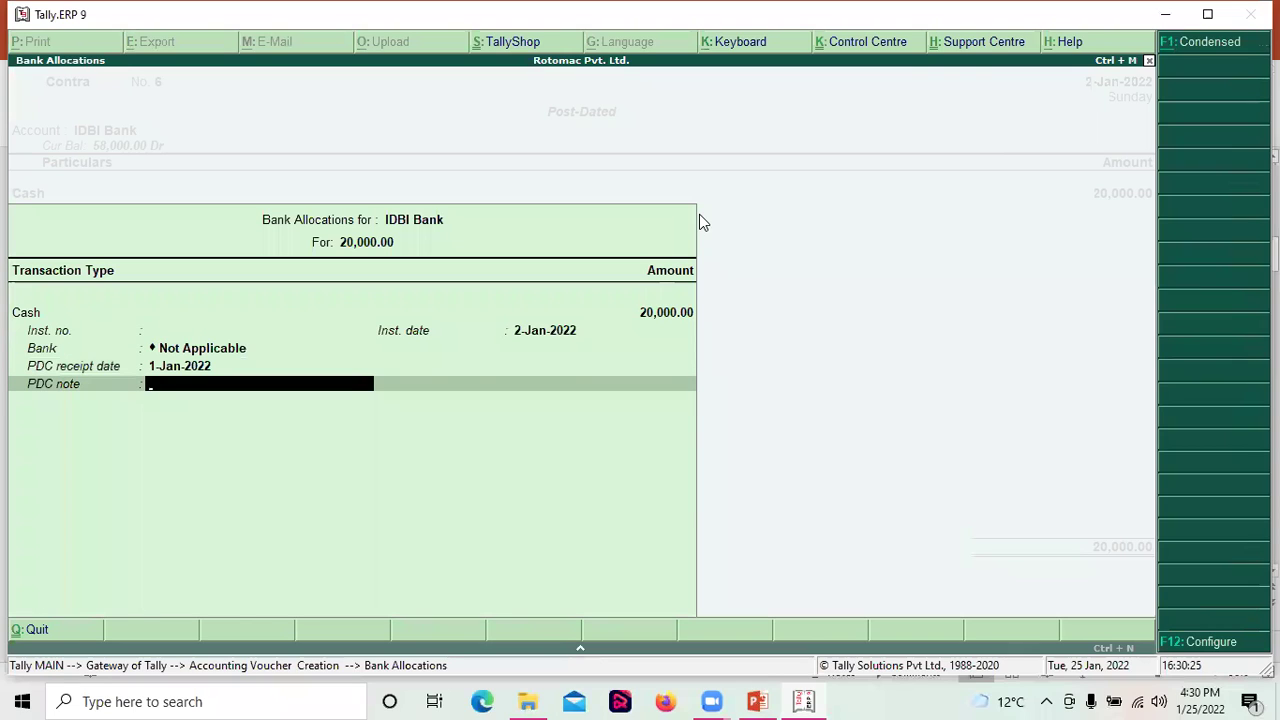
Step: Try a different instrument date in the IDBI Bank allocation and set it back to 2-01-2022
key(BackSpace)
key(BackSpace)
key(BackSpace)
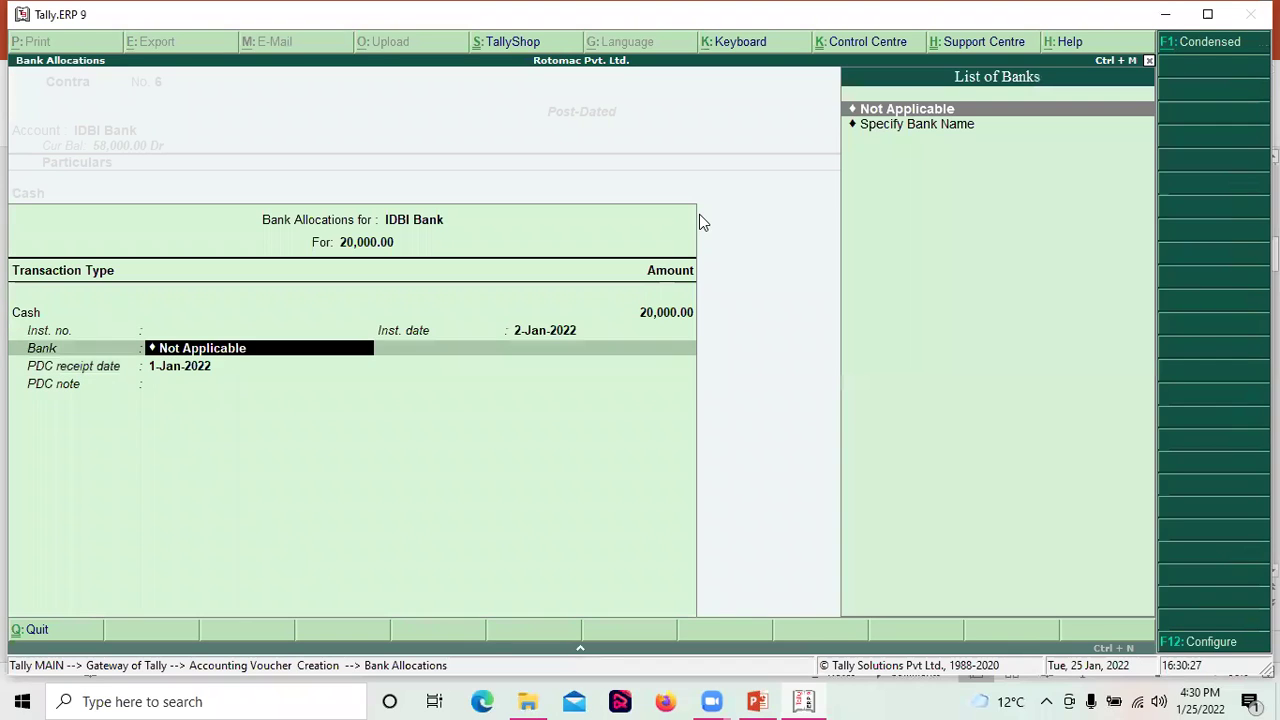
text(5-01-2011)
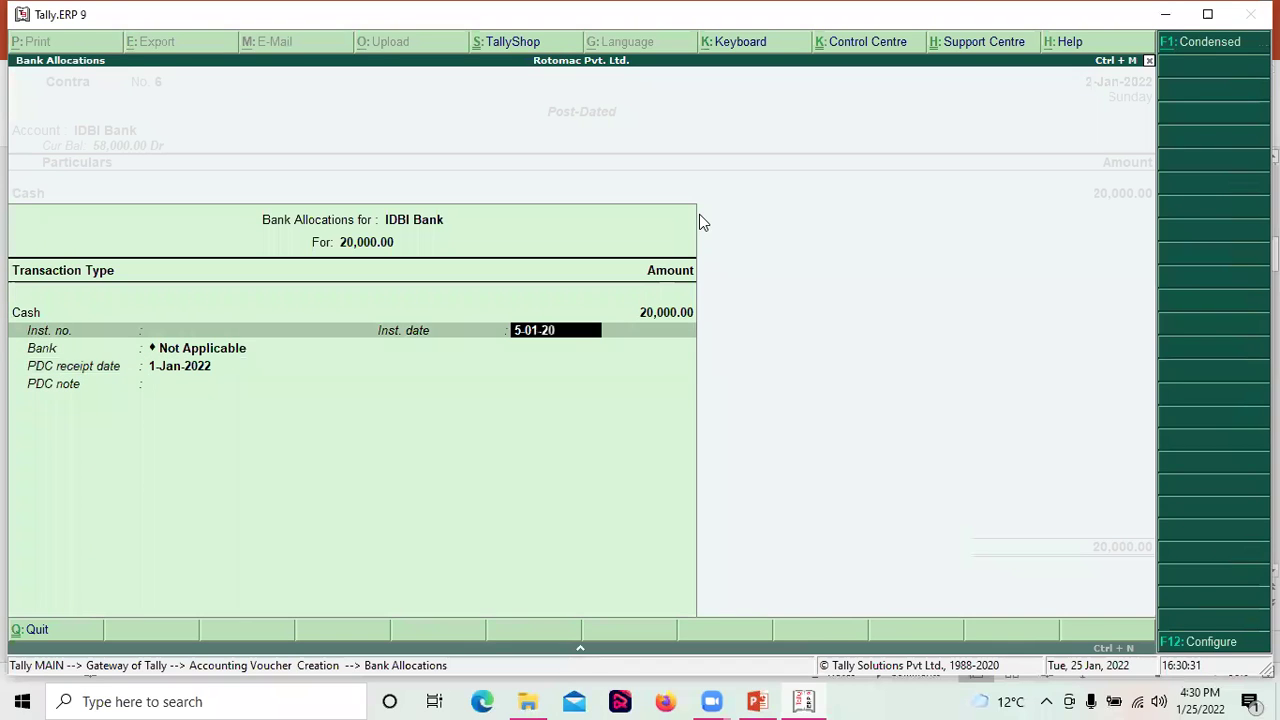
key(BackSpace)
key(BackSpace)
text(22)
key(BackSpace)
key(BackSpace)
text(22)
key(BackSpace)
key(BackSpace)
key(BackSpace)
key(BackSpace)
key(BackSpace)
key(BackSpace)
key(BackSpace)
key(BackSpace)
key(BackSpace)
text(2-01-2022)
key(Return)
key(Return)
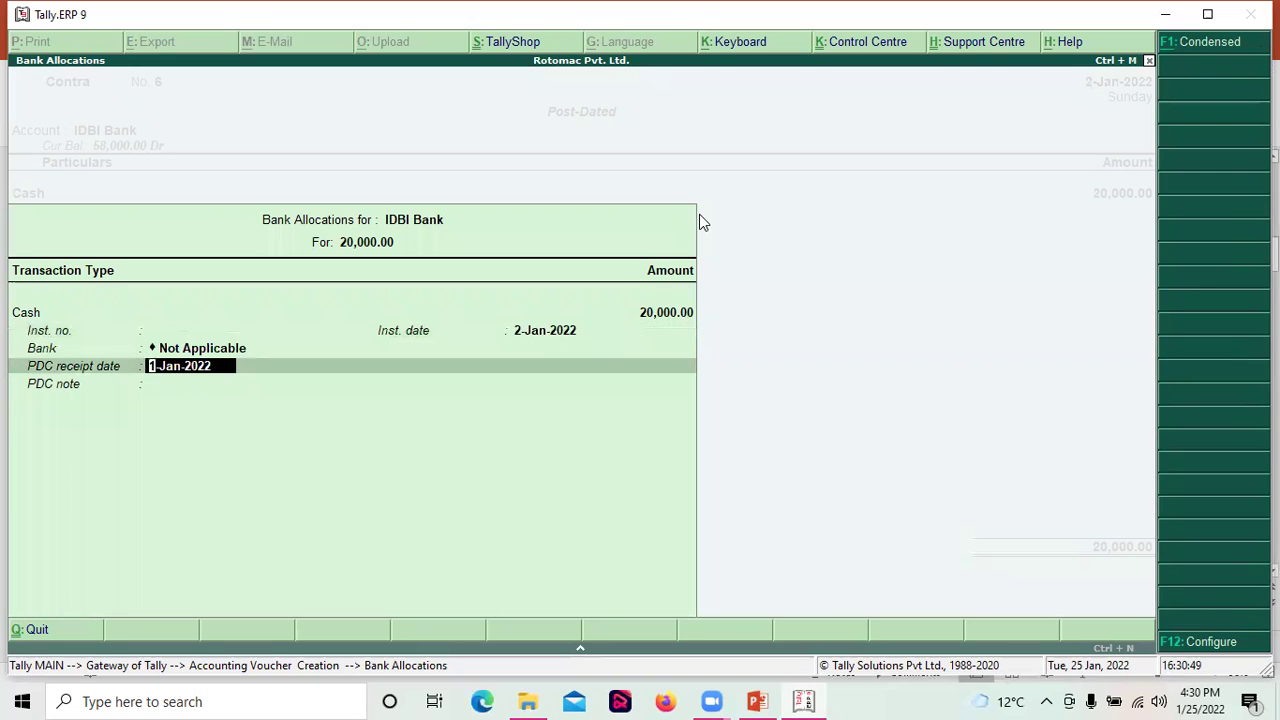
Step: Accept the bank allocation without a PDC note, save the contra voucher without a narration and leave voucher entry
key(Return)
key(Return)
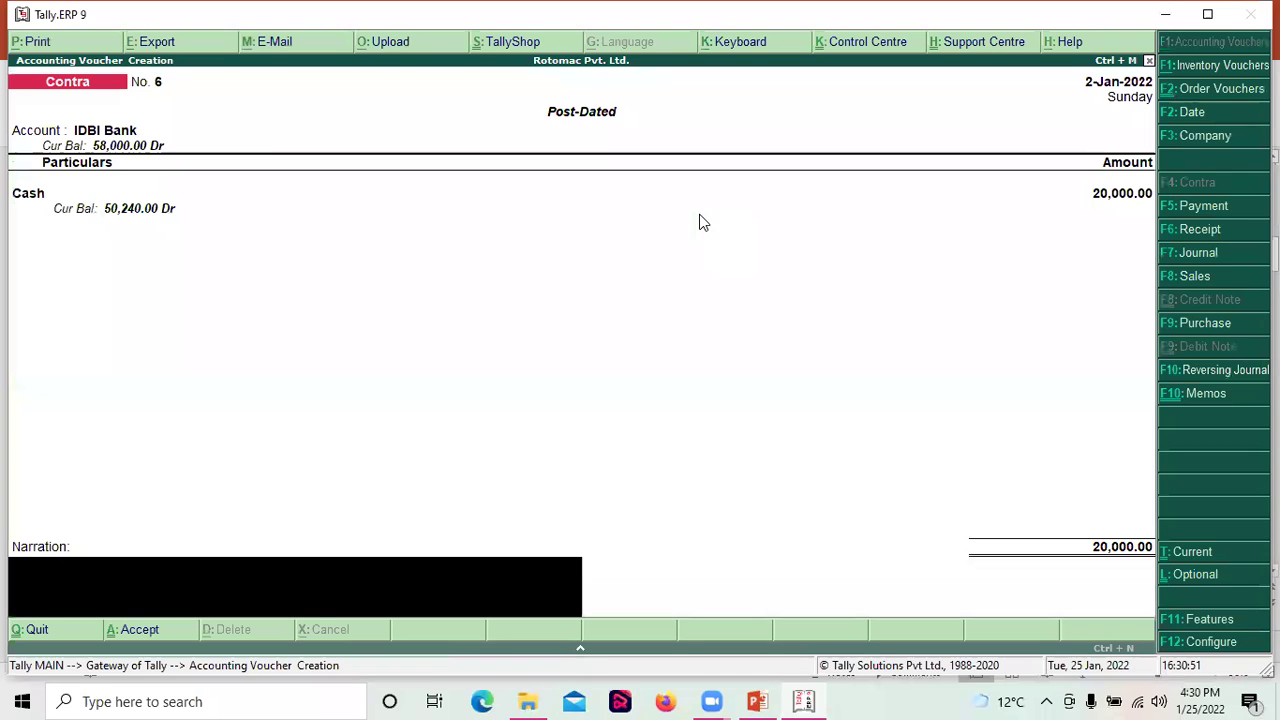
key(Return)
key(Return)
key(Escape)
key(Return)
Step: Review the cash and IDBI Bank closing balances in the Cash/Bank Summary and return to the Gateway of Tally
key(d)
key(a)
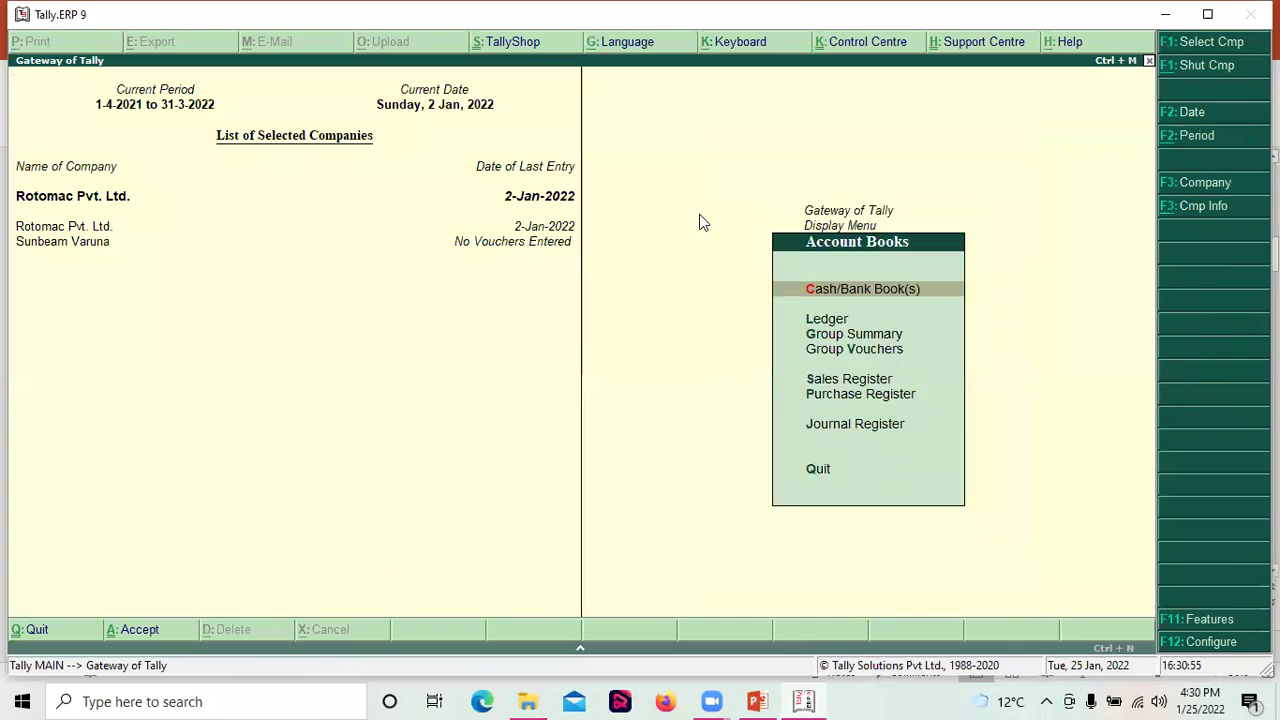
key(Return)
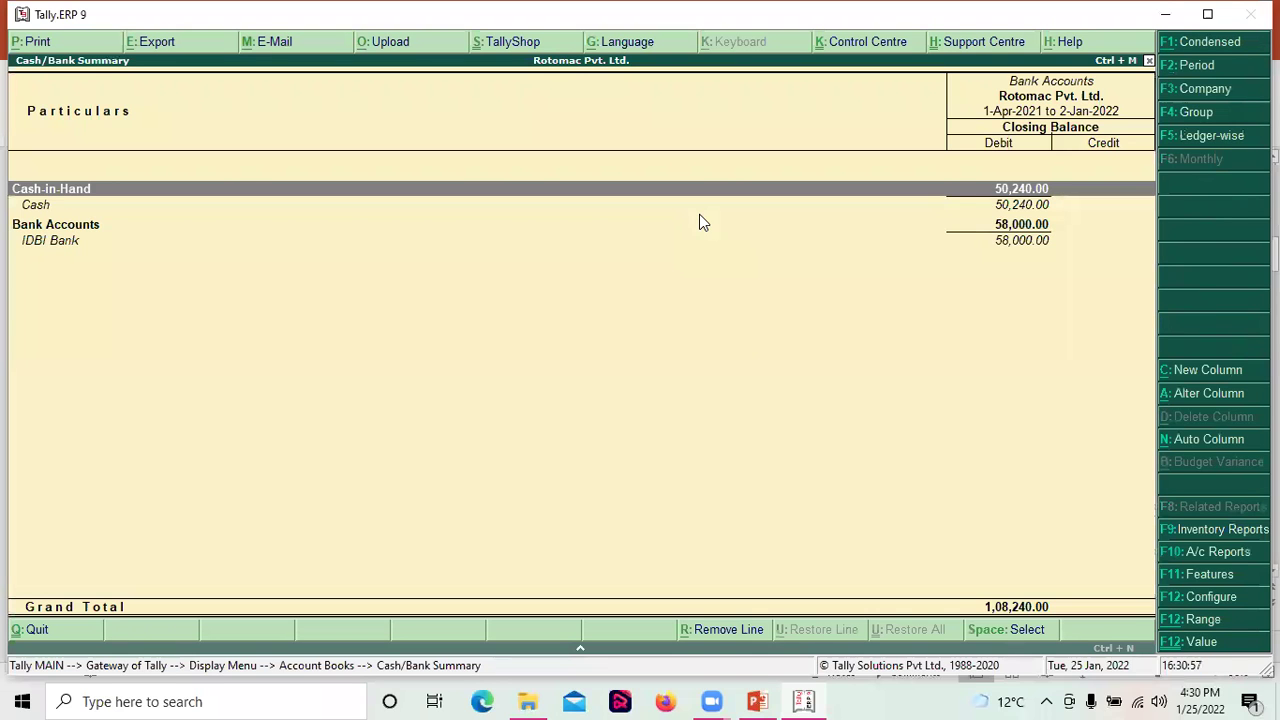
key(Escape)
key(Escape)
key(Escape)
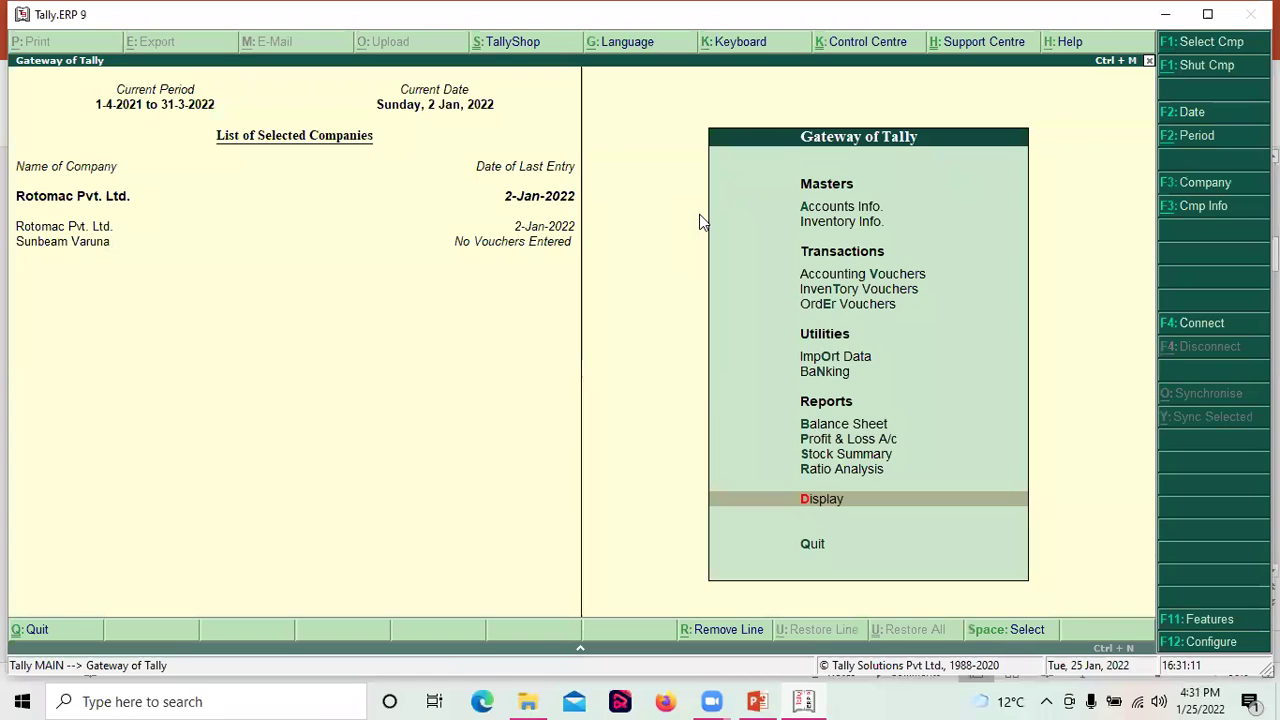
Step: Open accounting voucher entry with a new contra voucher
key(Up)
key(Up)
key(Up)
key(Up)
key(Up)
key(Up)
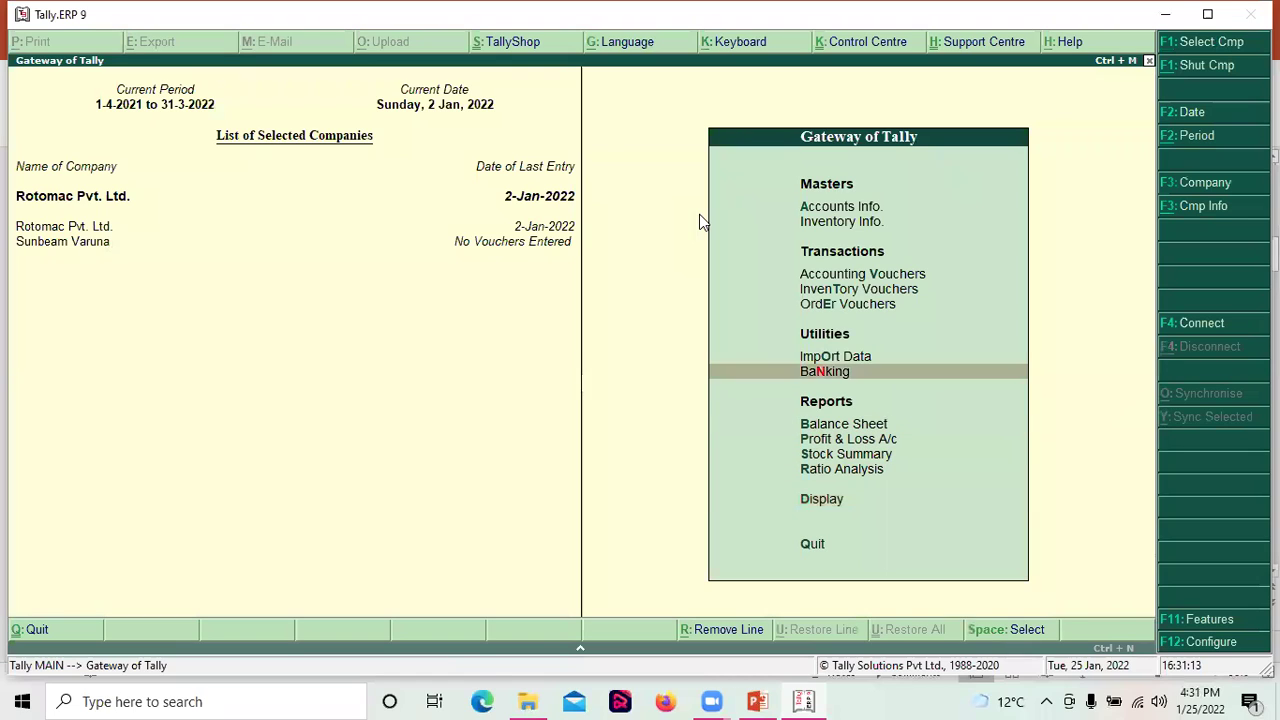
key(Up)
key(Up)
key(Up)
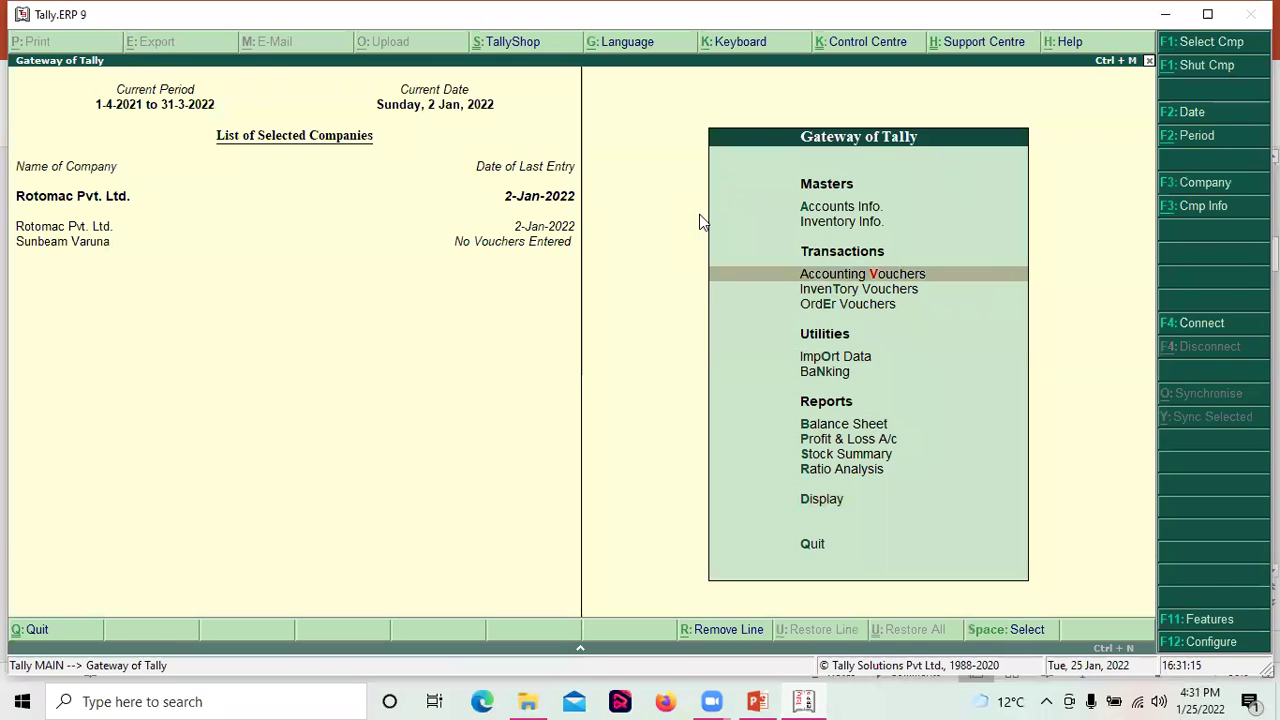
key(Return)
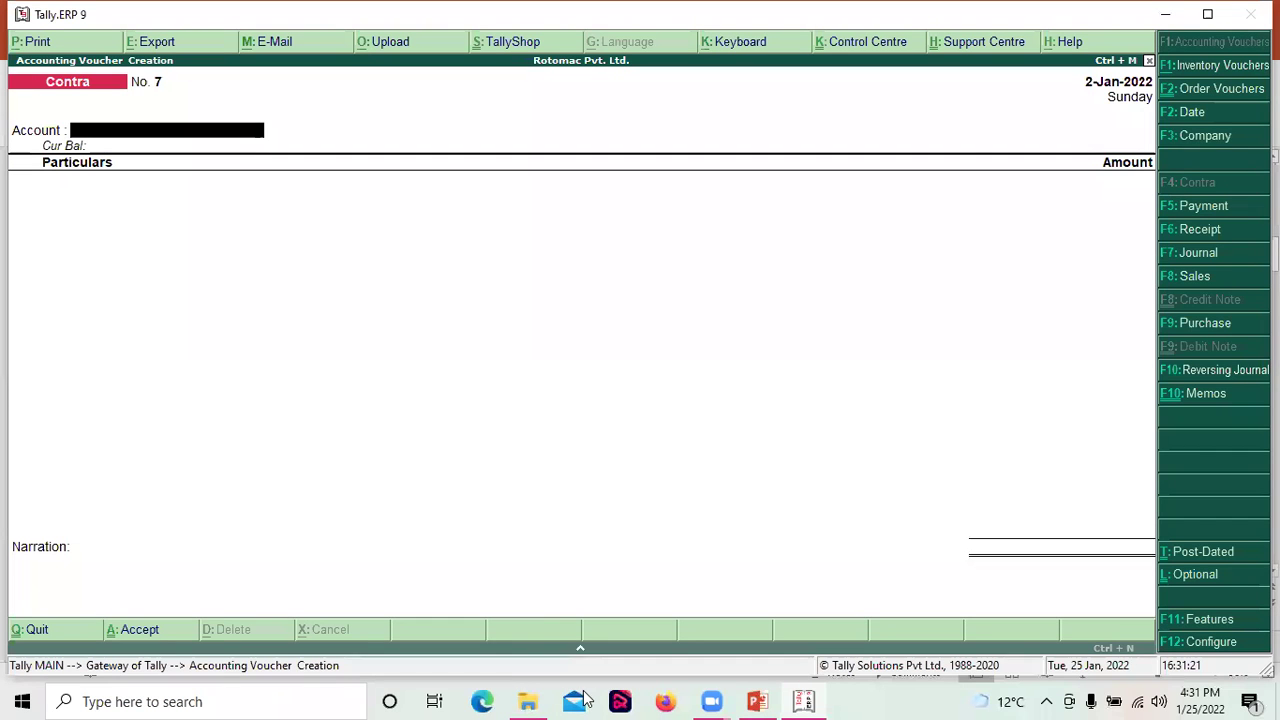
Step: Switch to PowerPoint to view the slide about optional vouchers and return to Tally.ERP 9
click(816, 700)
scroll(776, 615, down, 1)
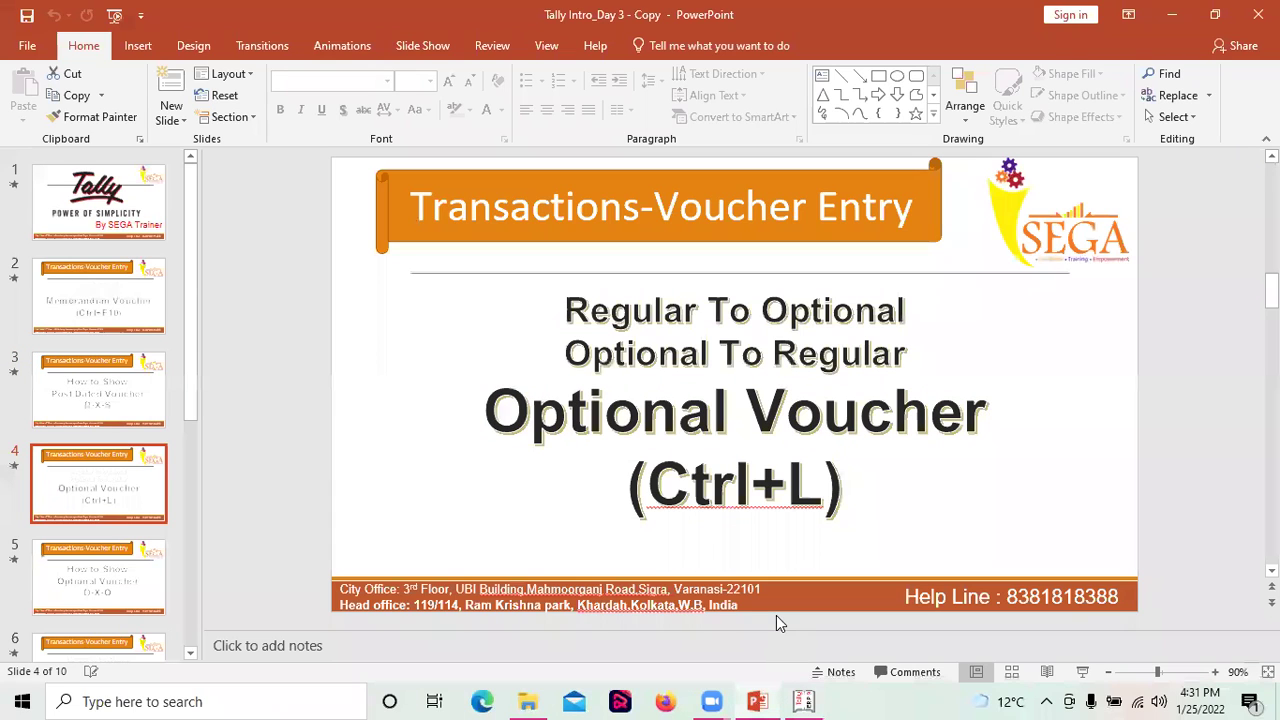
mouse_move(810, 700)
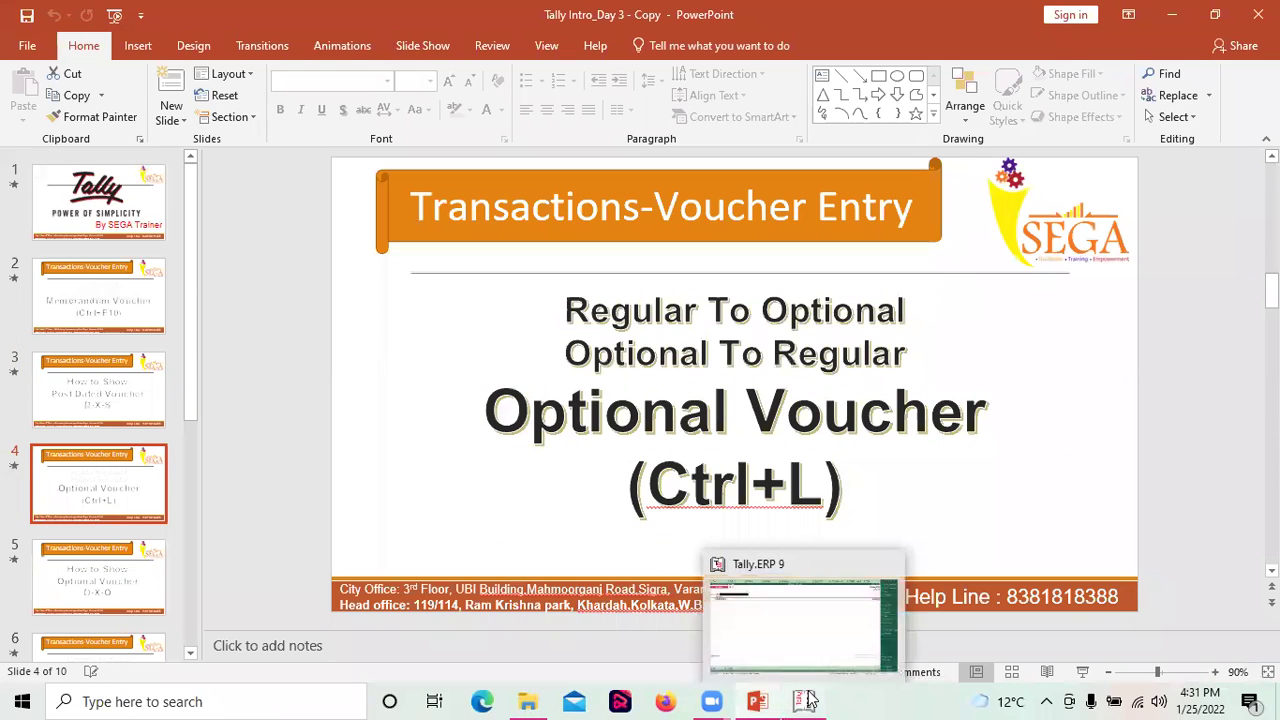
click(806, 660)
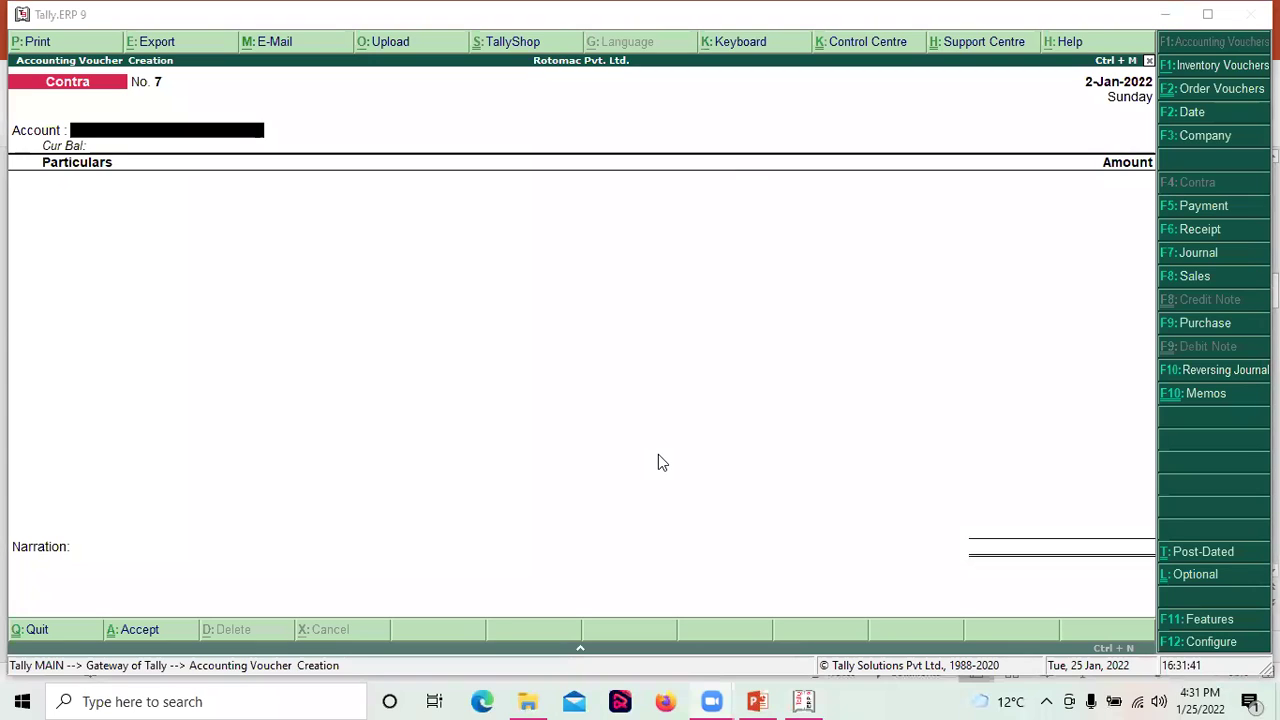
click(570, 335)
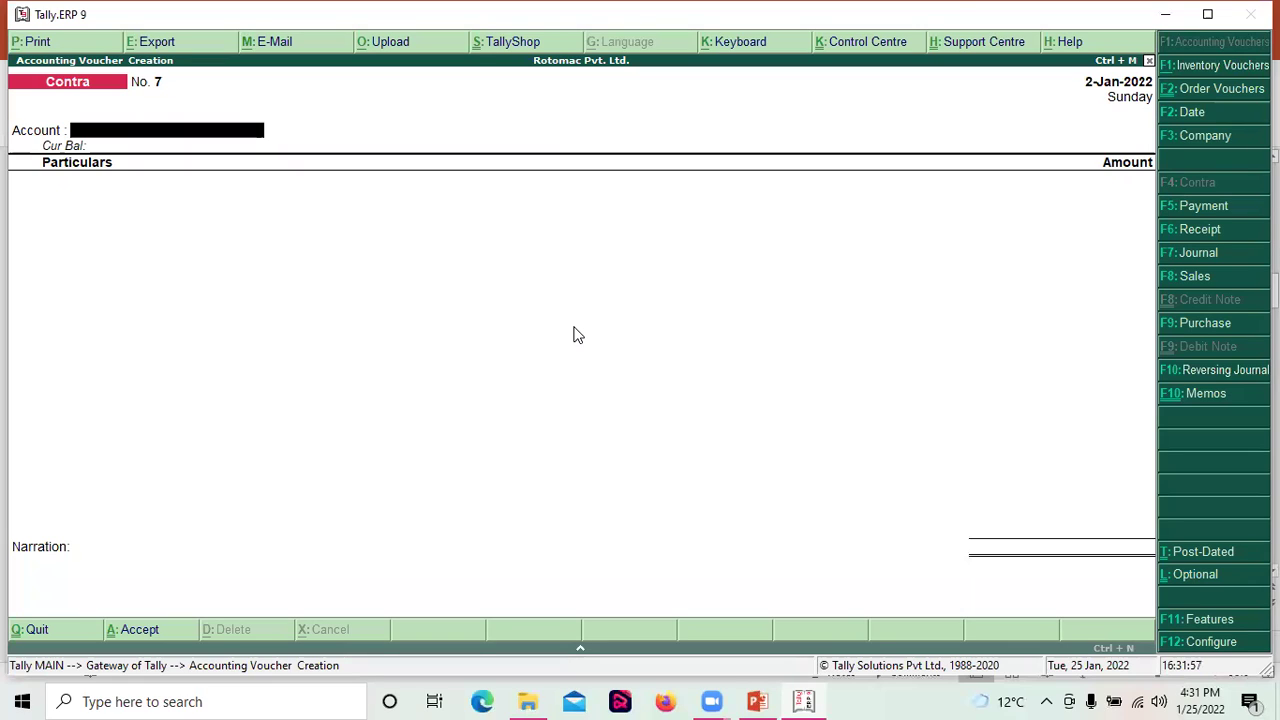
key(ctrl+l)
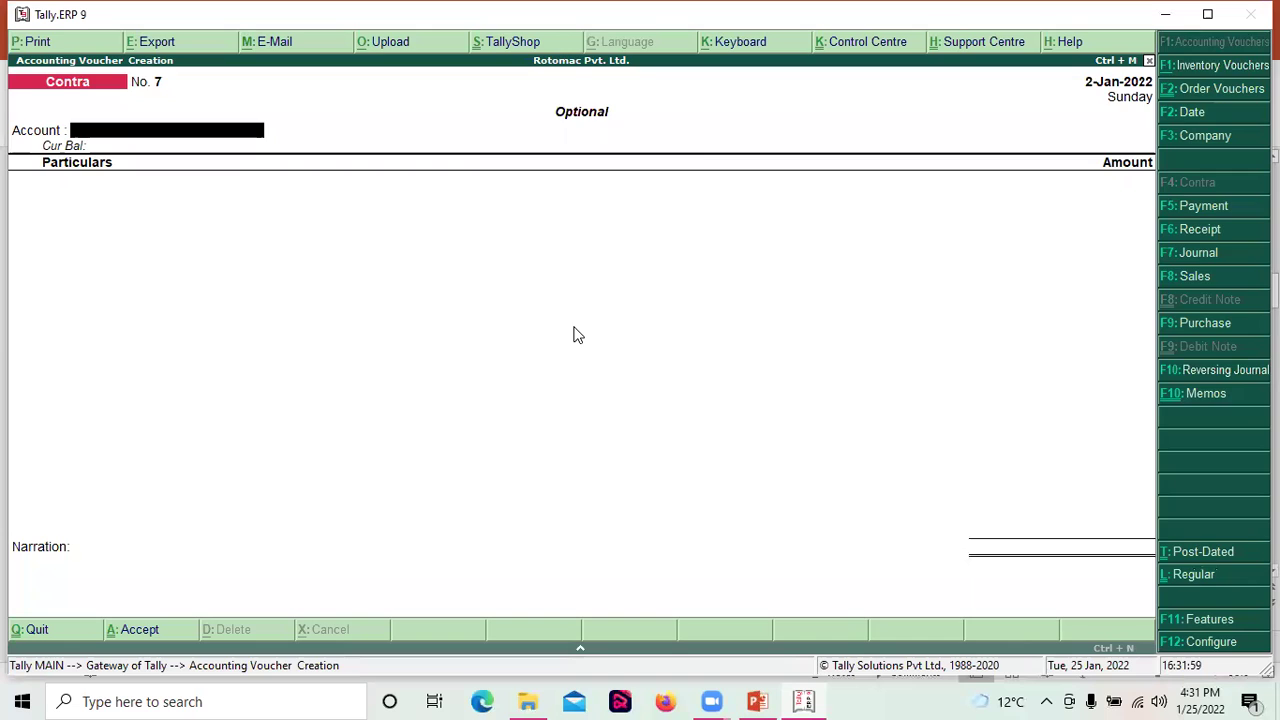
key(Escape)
key(Escape)
key(Escape)
Step: Check the cash and IDBI Bank closing balances in the Cash/Bank Summary before recording the optional voucher
key(d)
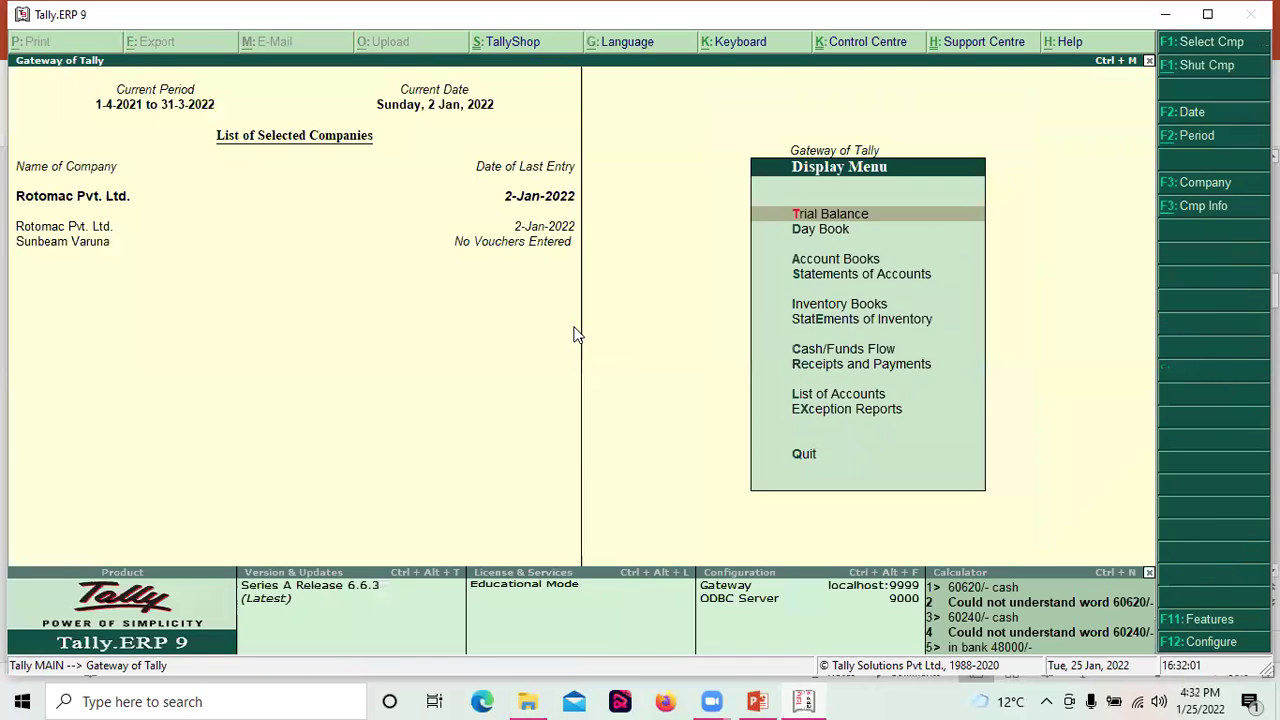
key(a)
key(c)
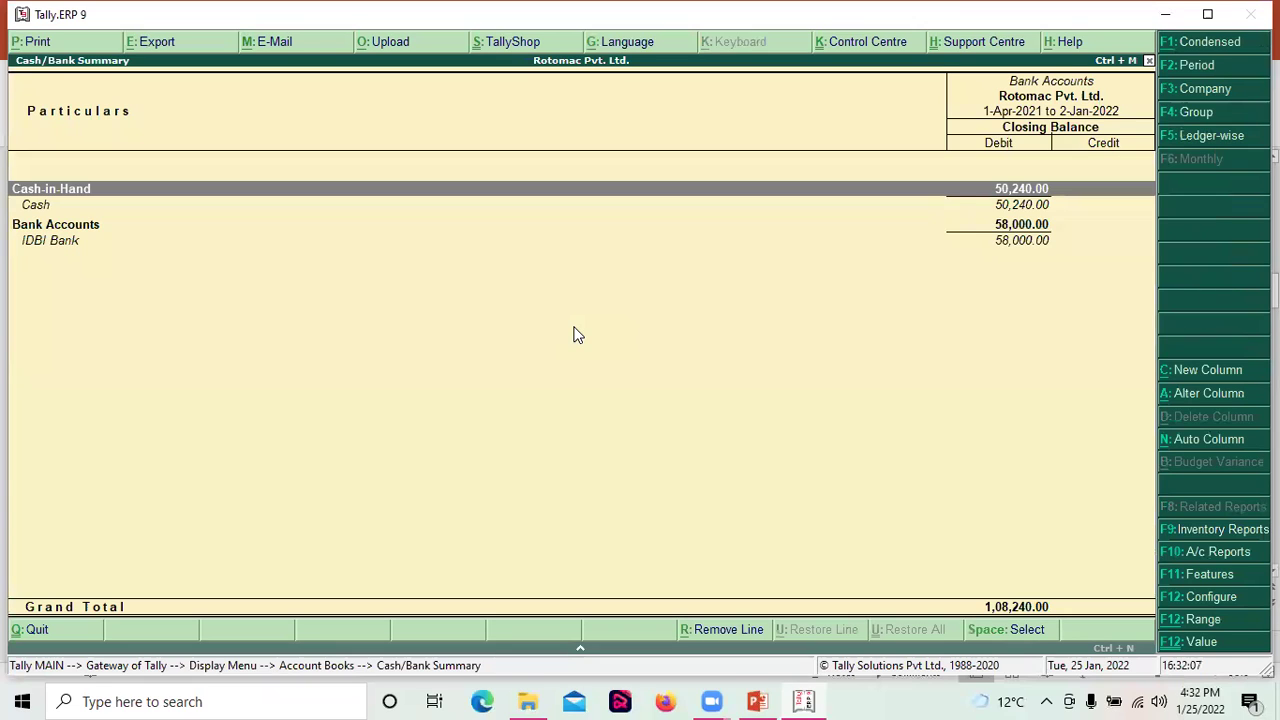
key(Escape)
key(Escape)
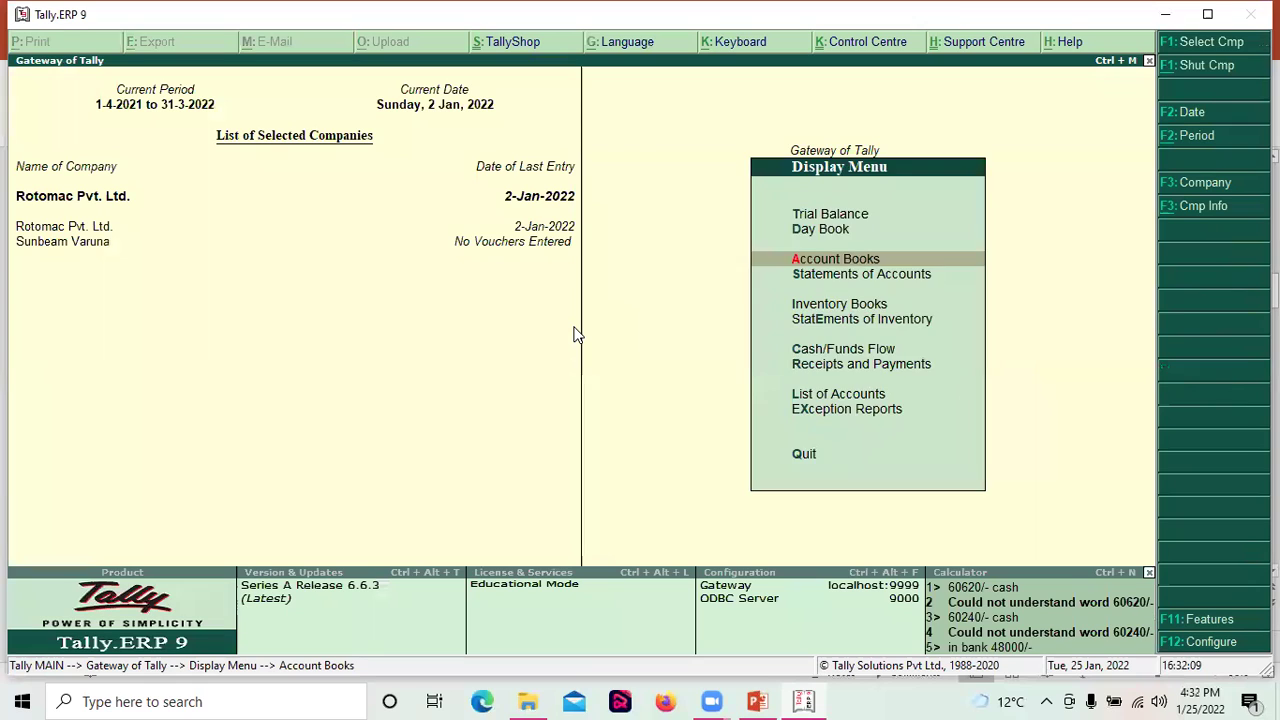
key(Escape)
Step: Start an optional contra voucher with IDBI Bank as the account and Cash as the particular for 20,000
key(v)
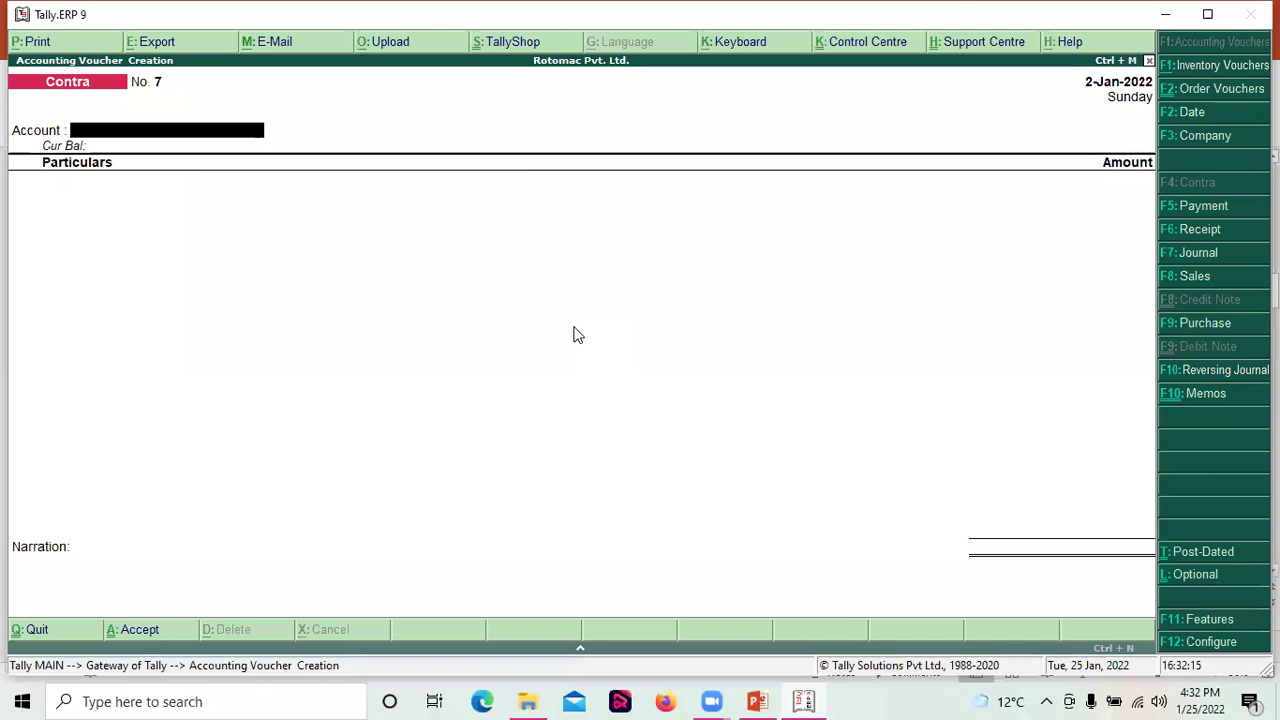
key(ctrl+l)
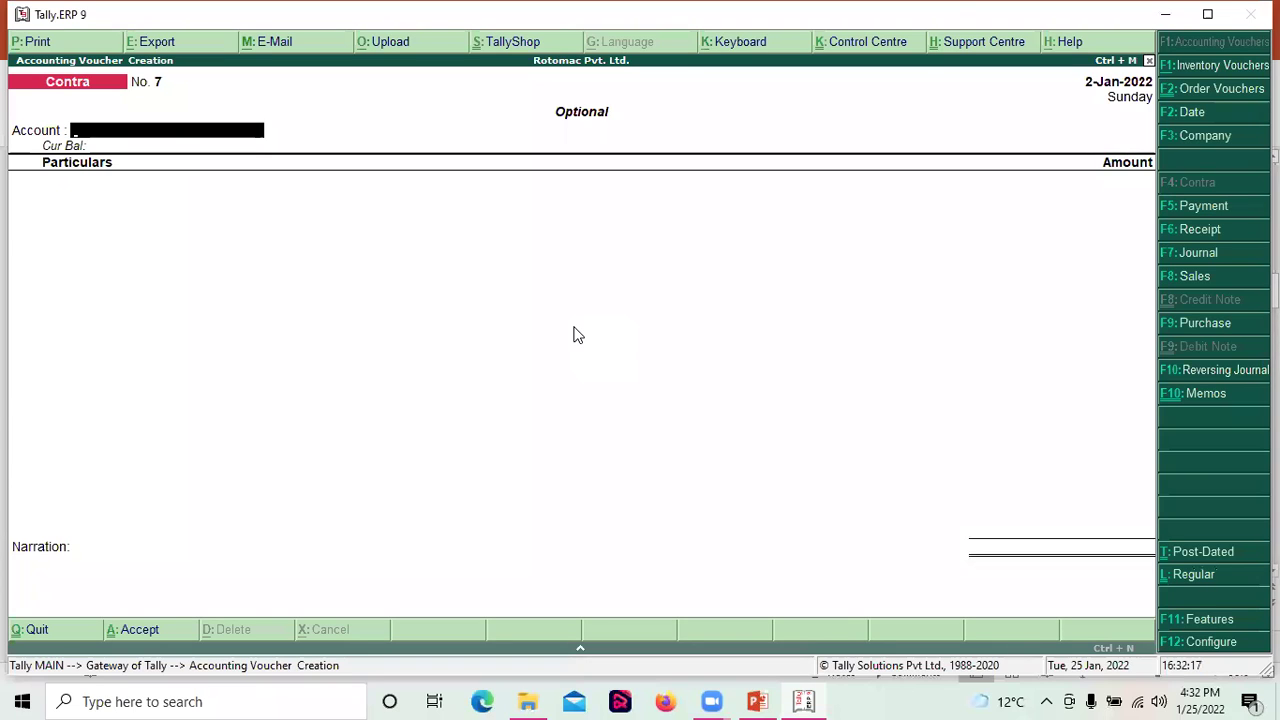
key(Return)
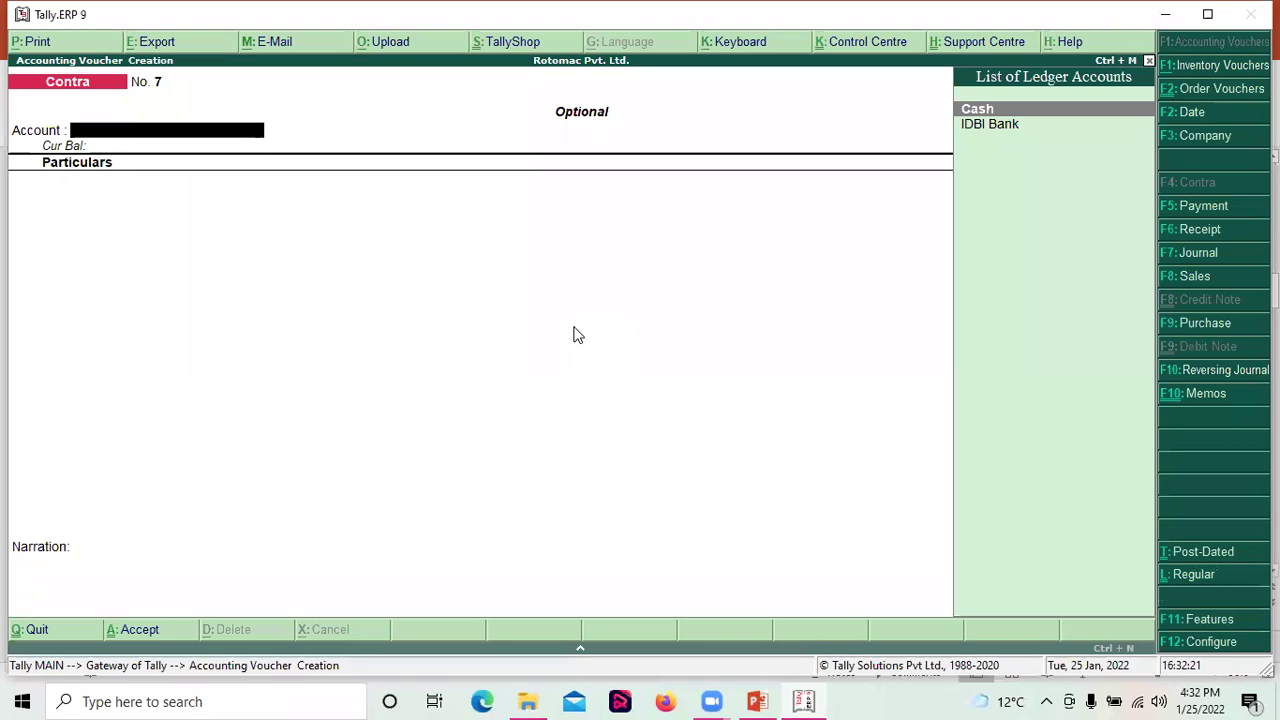
key(Down)
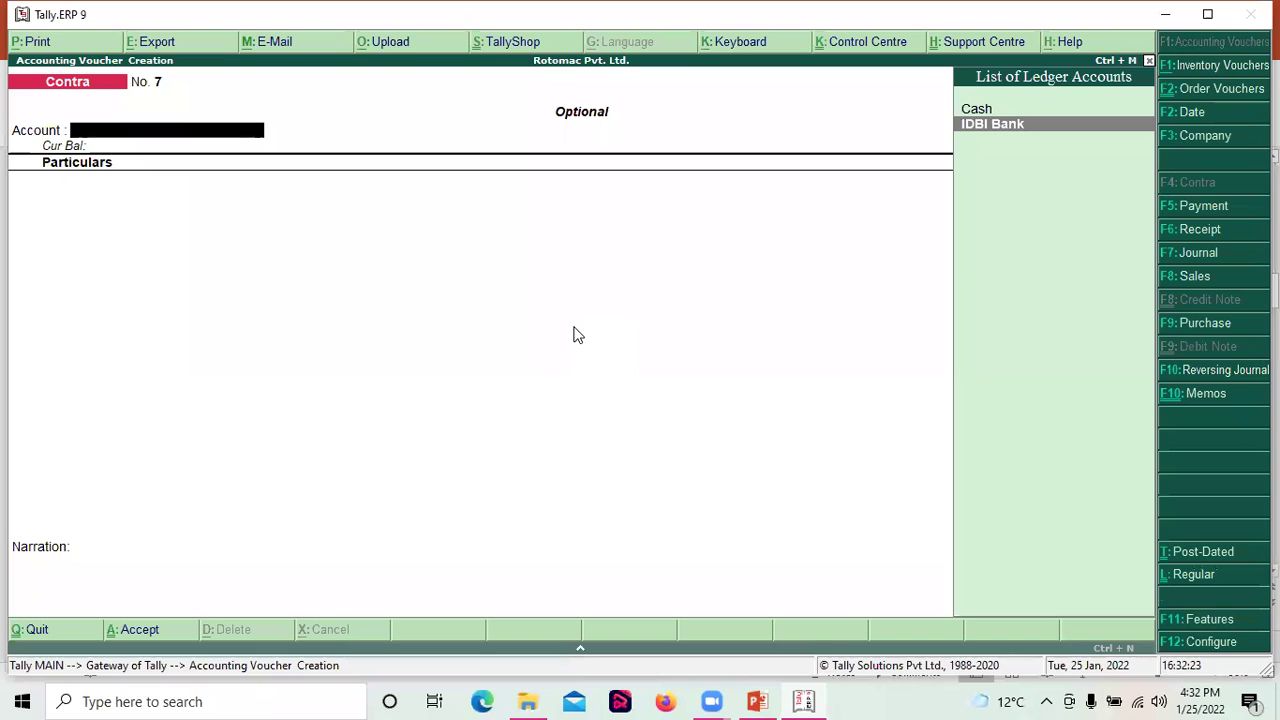
key(Return)
text(c)
key(Return)
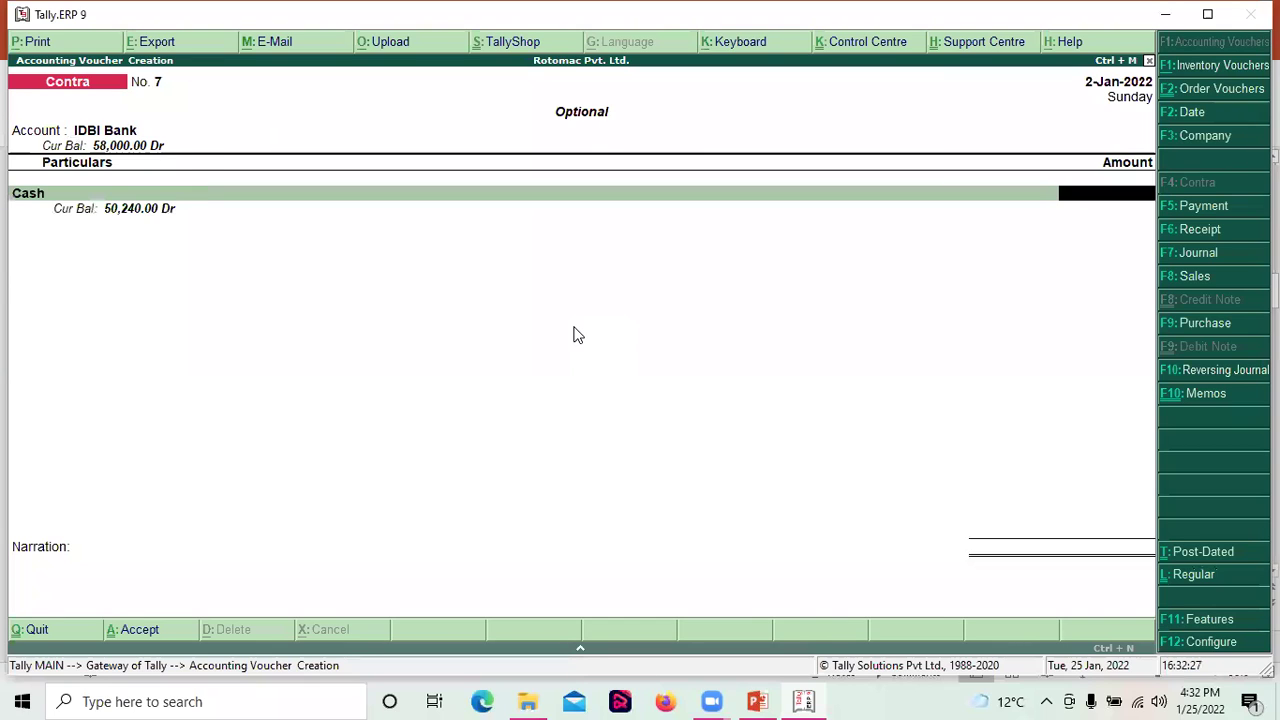
text(20000)
key(Return)
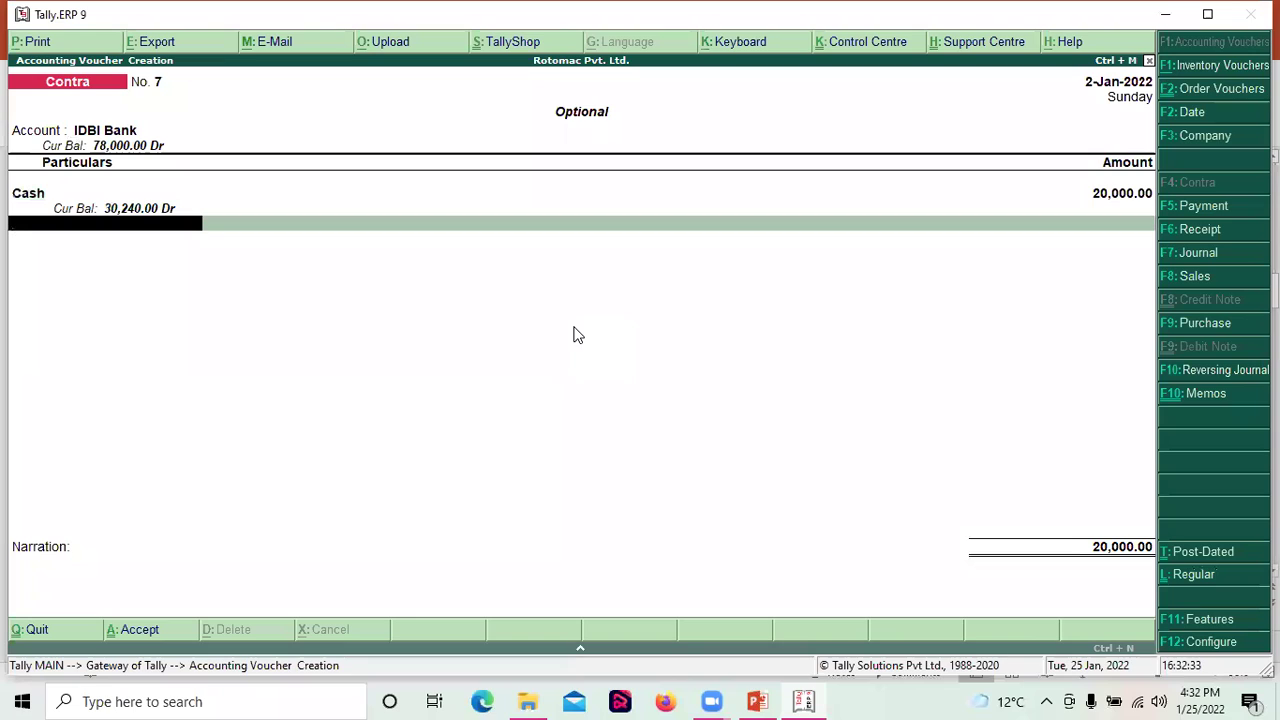
Step: Finish the particulars and enter 10 notes of 2000 as the cash denominations for the IDBI Bank allocation
key(Return)
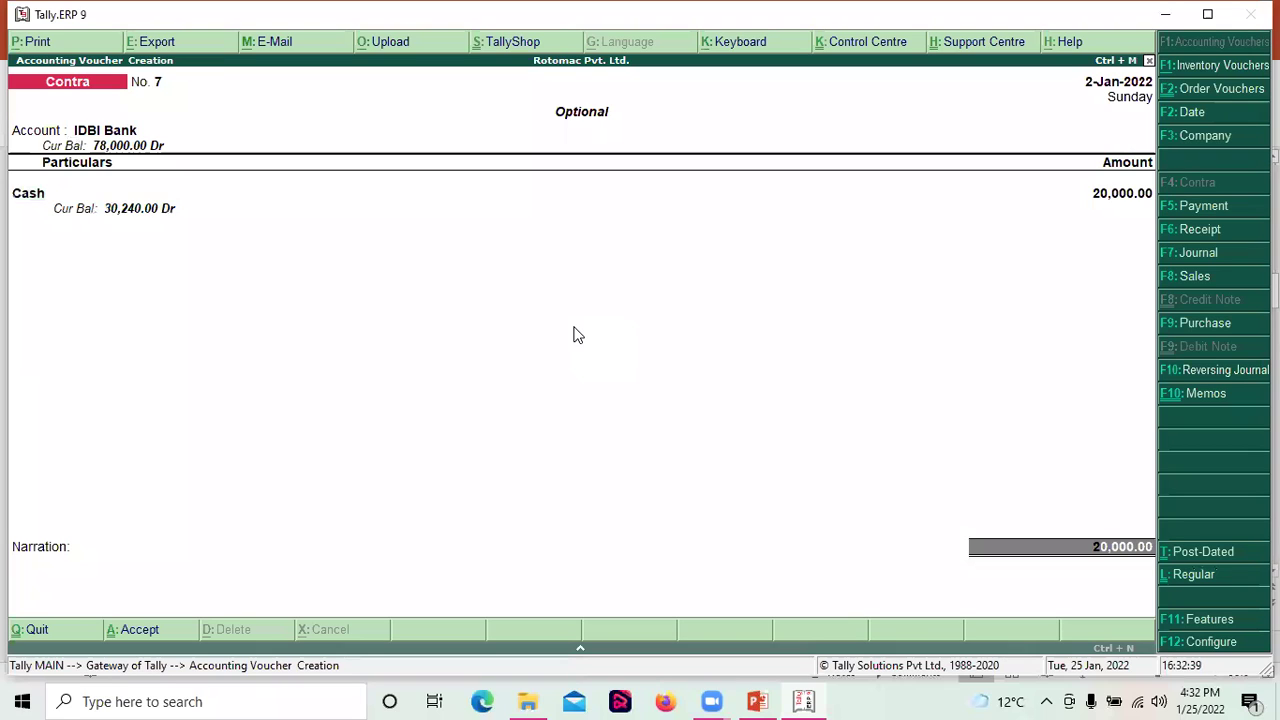
key(Return)
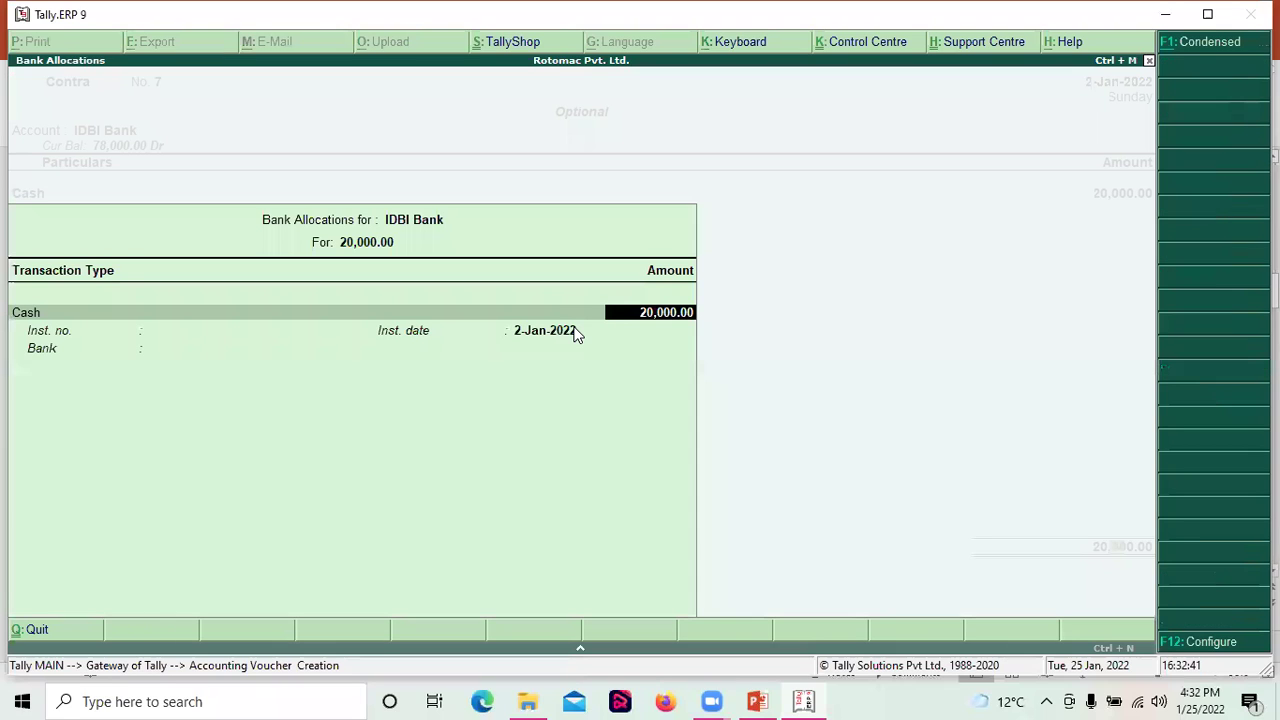
key(Return)
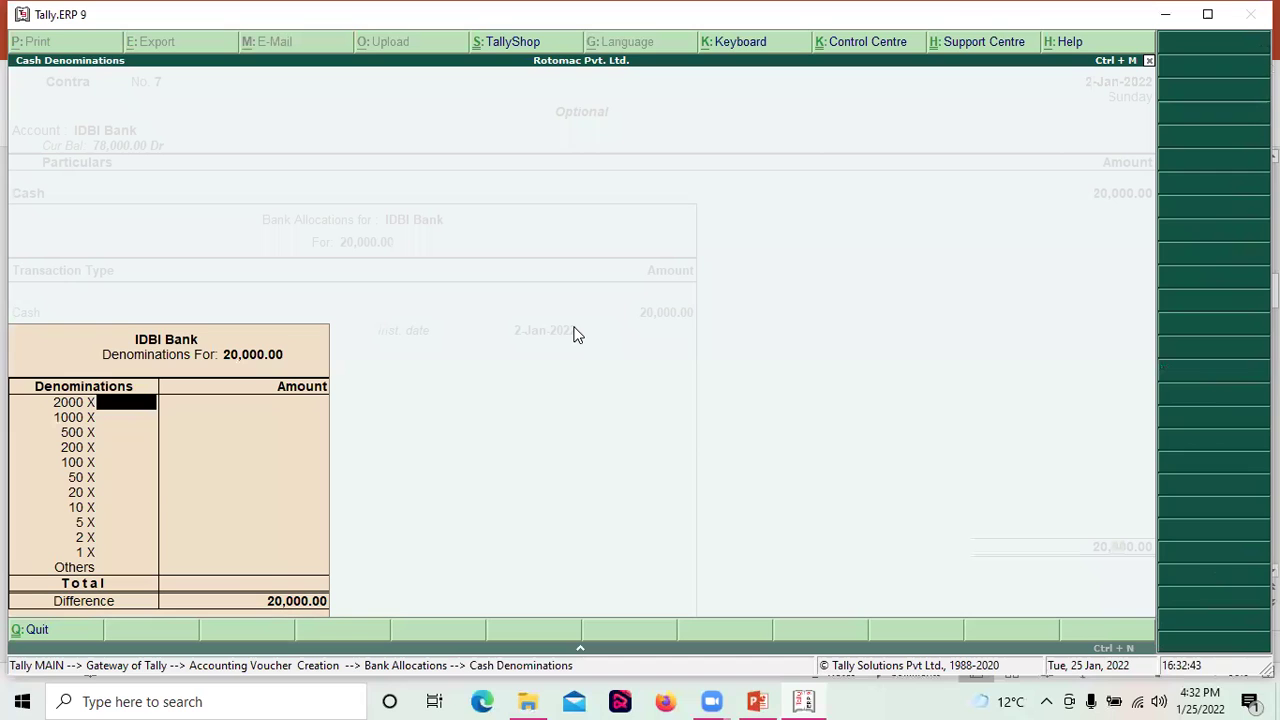
text(10)
key(Return)
key(Return)
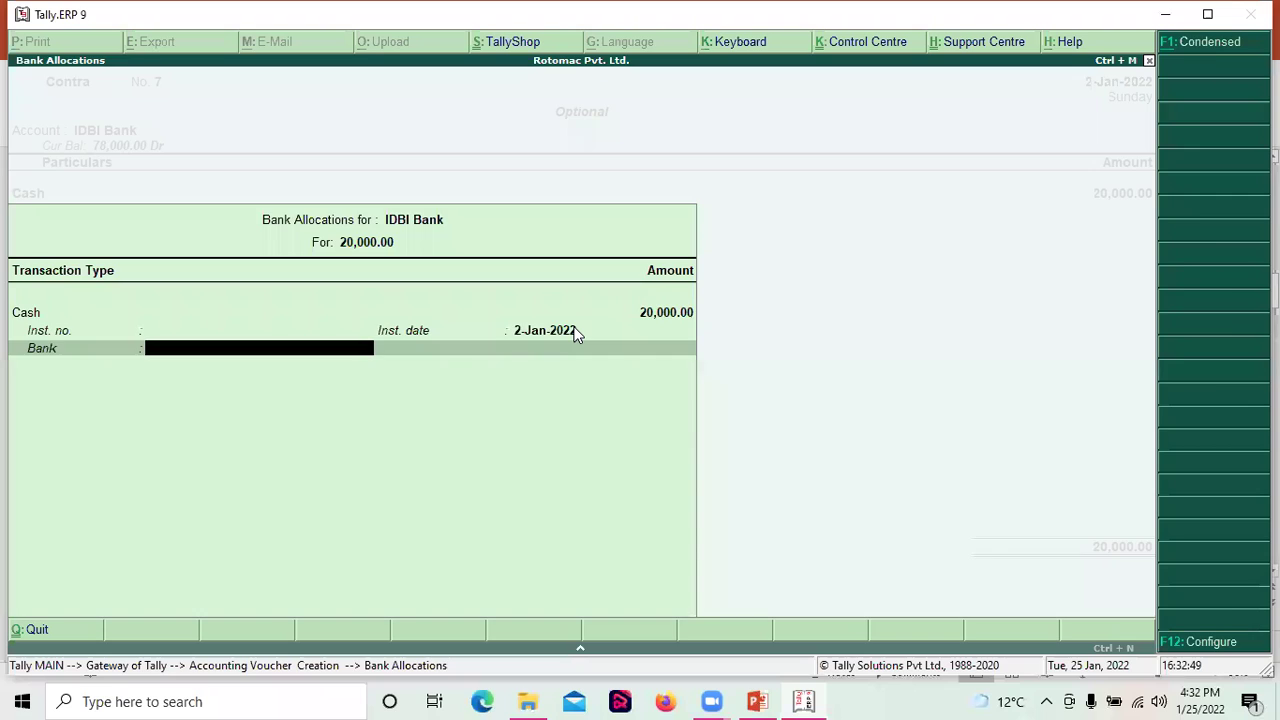
Step: Leave the allocation's bank field blank, save the optional contra voucher and exit voucher entry
key(Return)
key(Return)
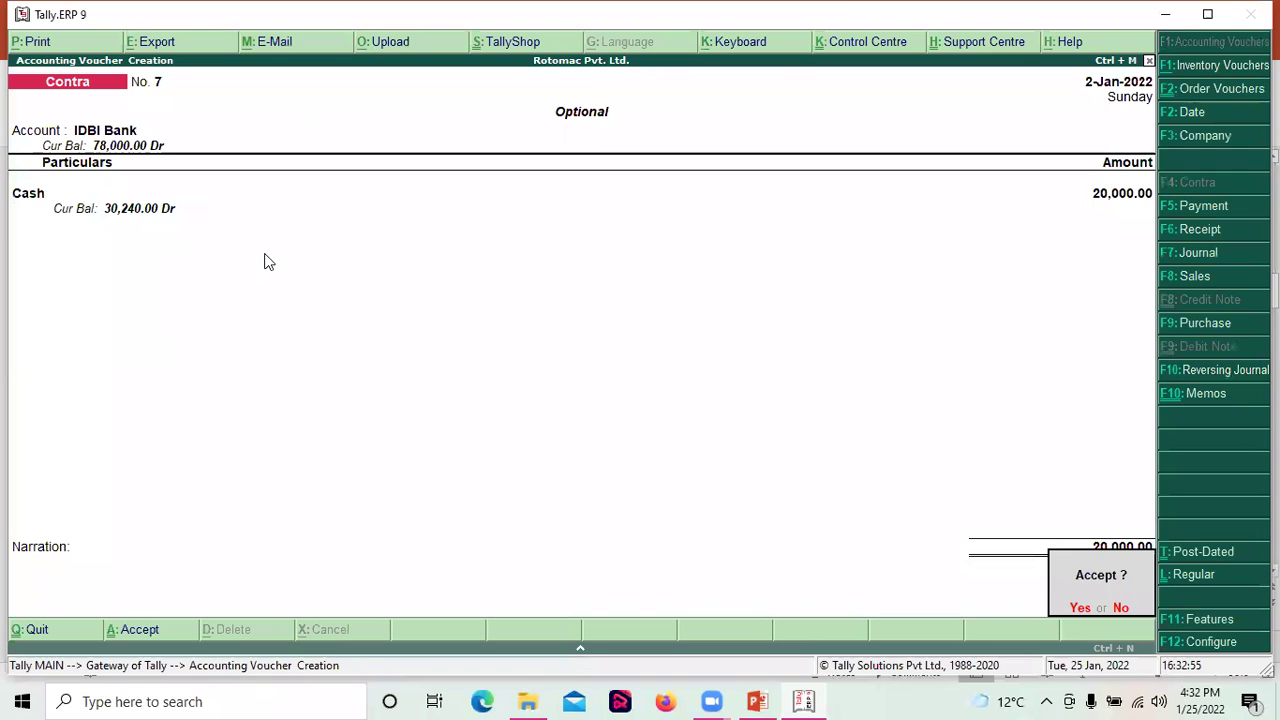
key(Return)
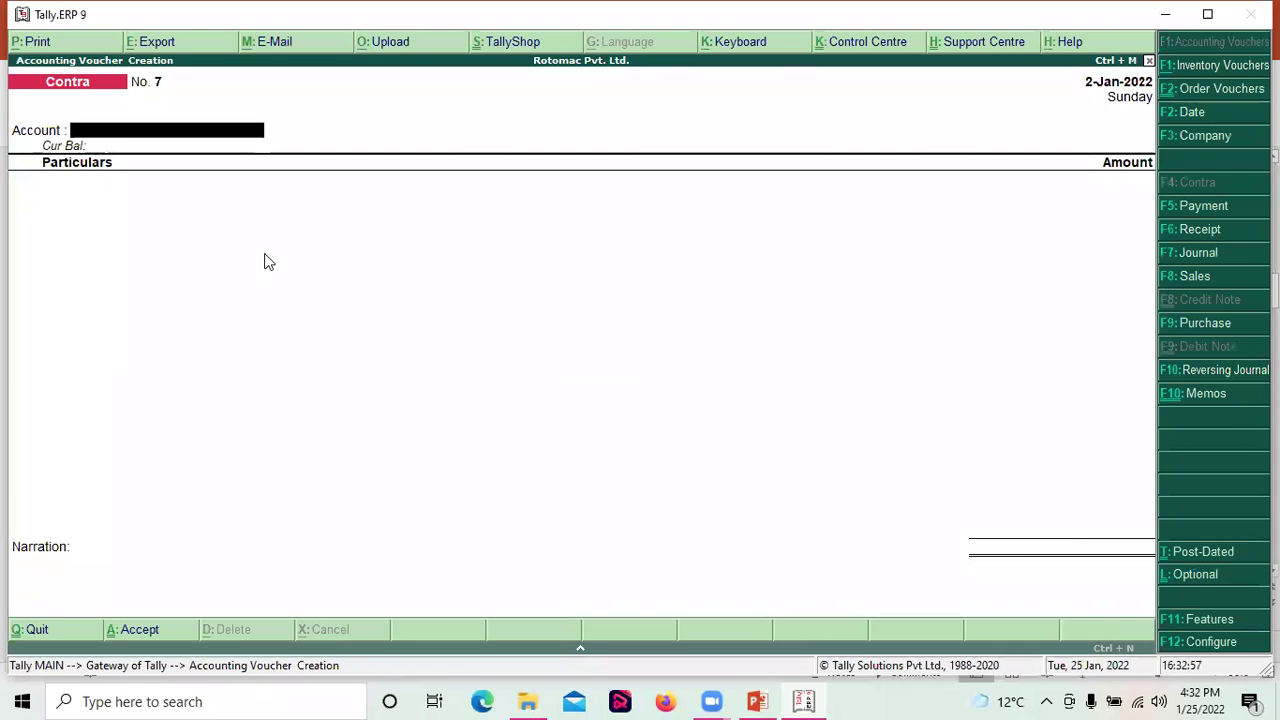
key(Escape)
key(Escape)
key(Escape)
Step: Examine the Cash/Bank Summary for the optional voucher's effect on cash and IDBI Bank, and return to the Gateway of Tally
key(d)
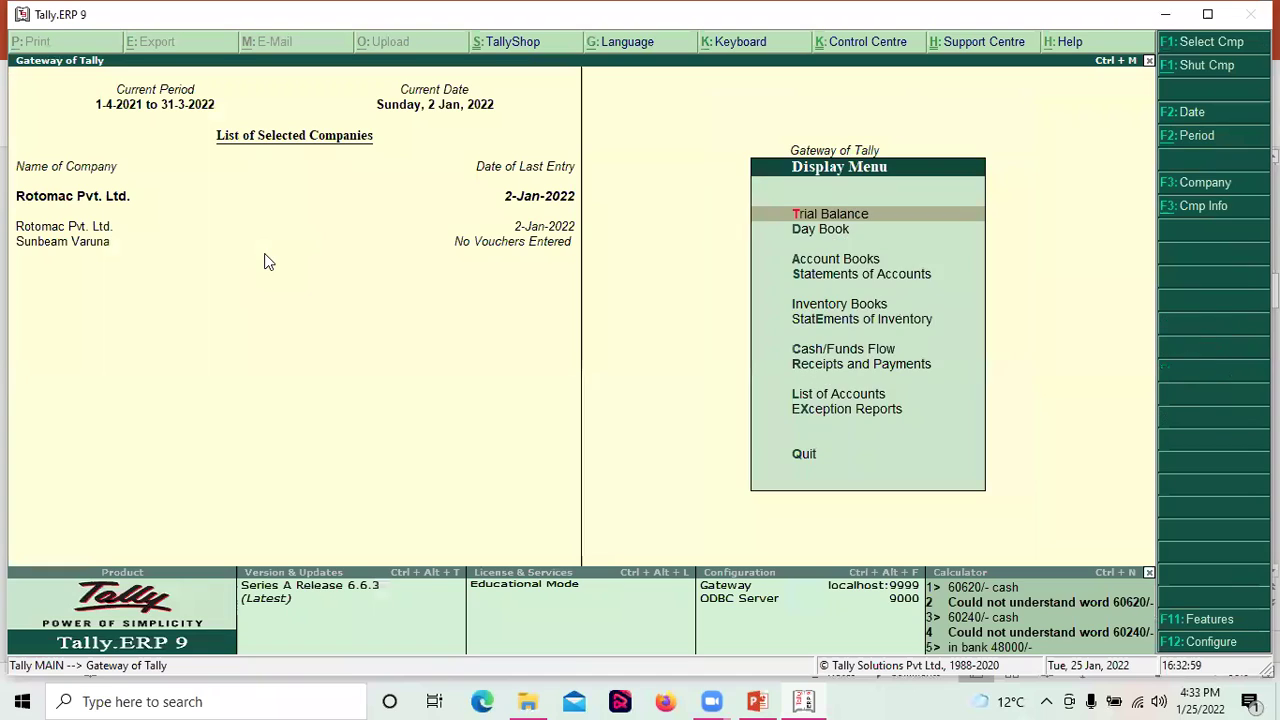
key(a)
key(c)
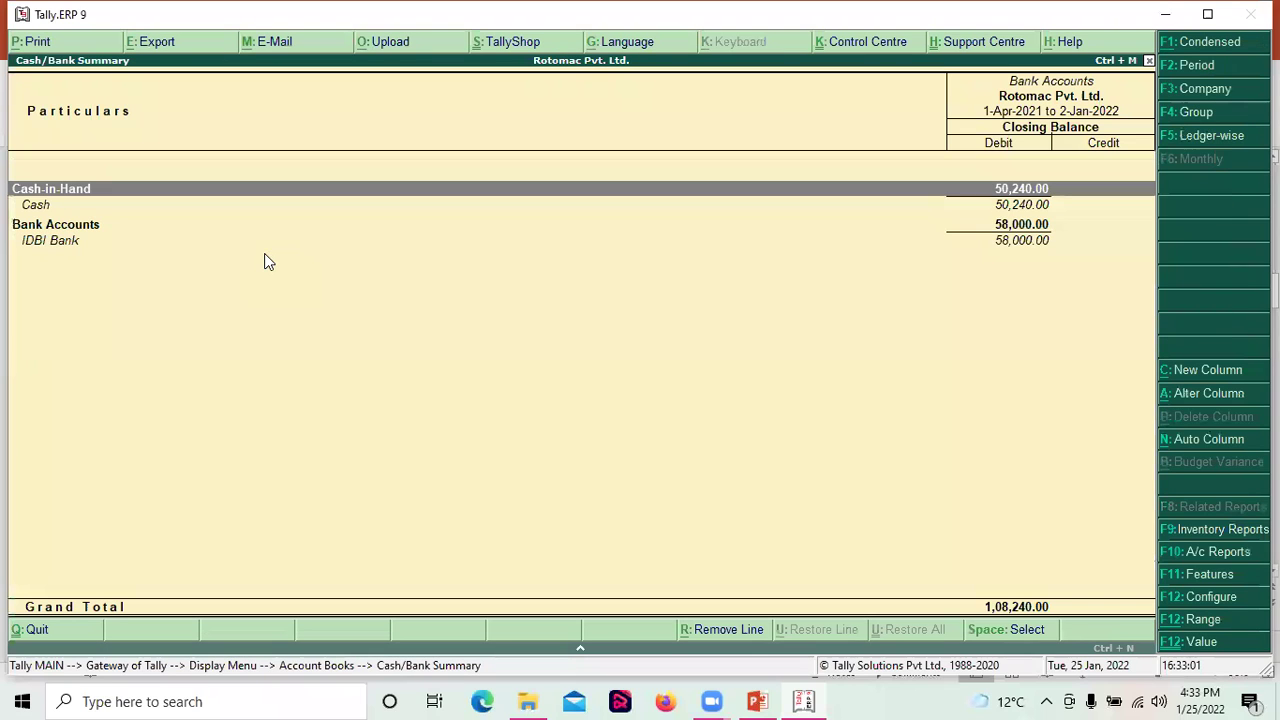
key(Down)
key(Up)
key(Down)
key(Up)
key(Escape)
key(Escape)
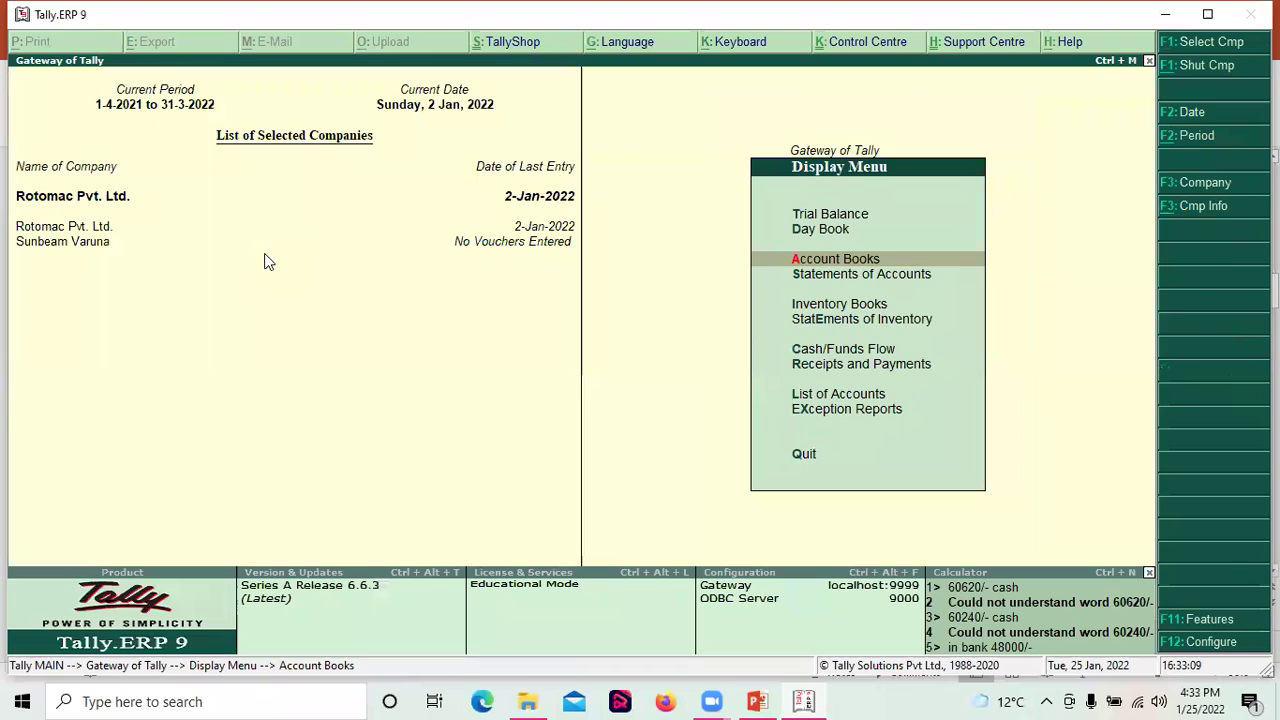
key(Escape)
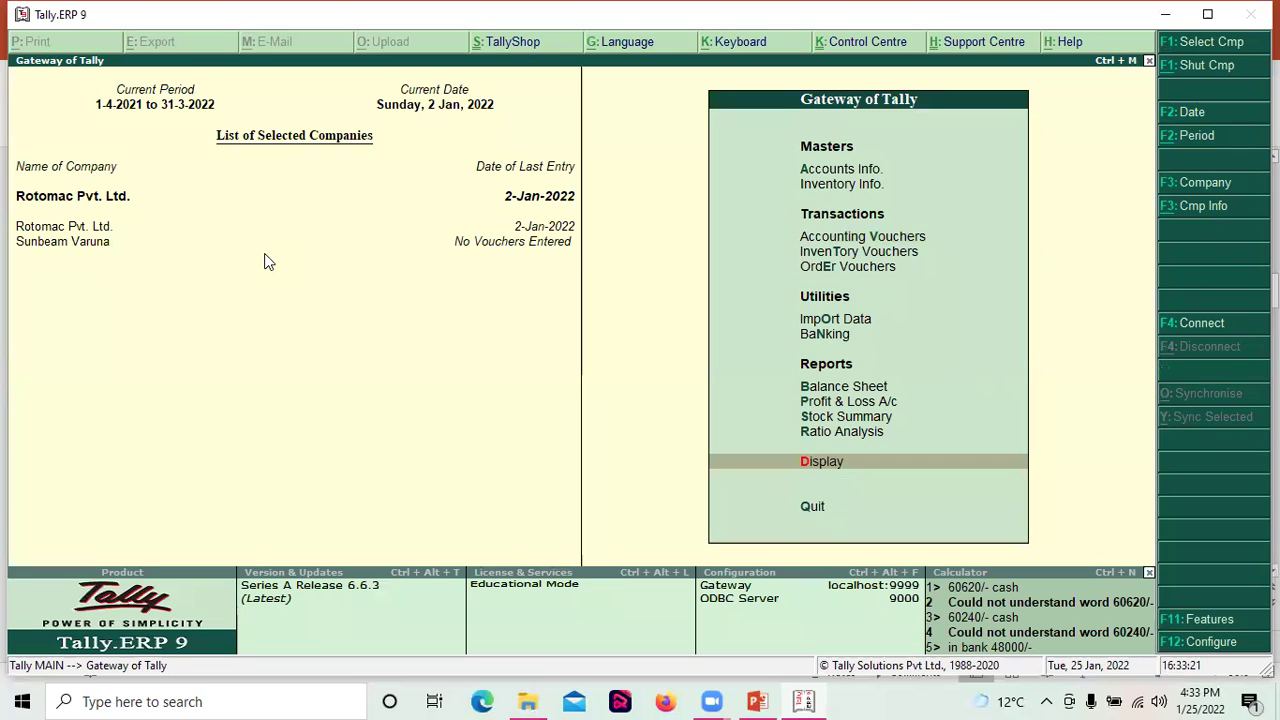
Step: Open the 20,000 contra voucher for alteration from the optional vouchers exception report
key(Return)
key(x)
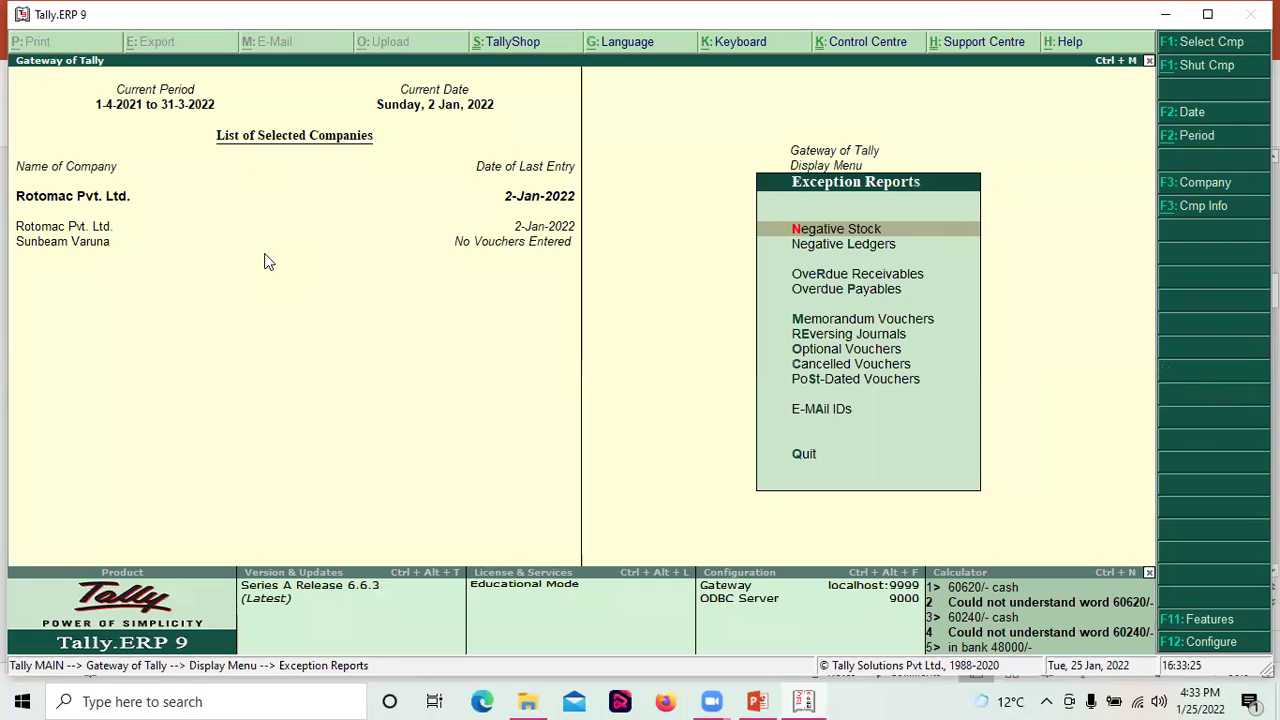
key(o)
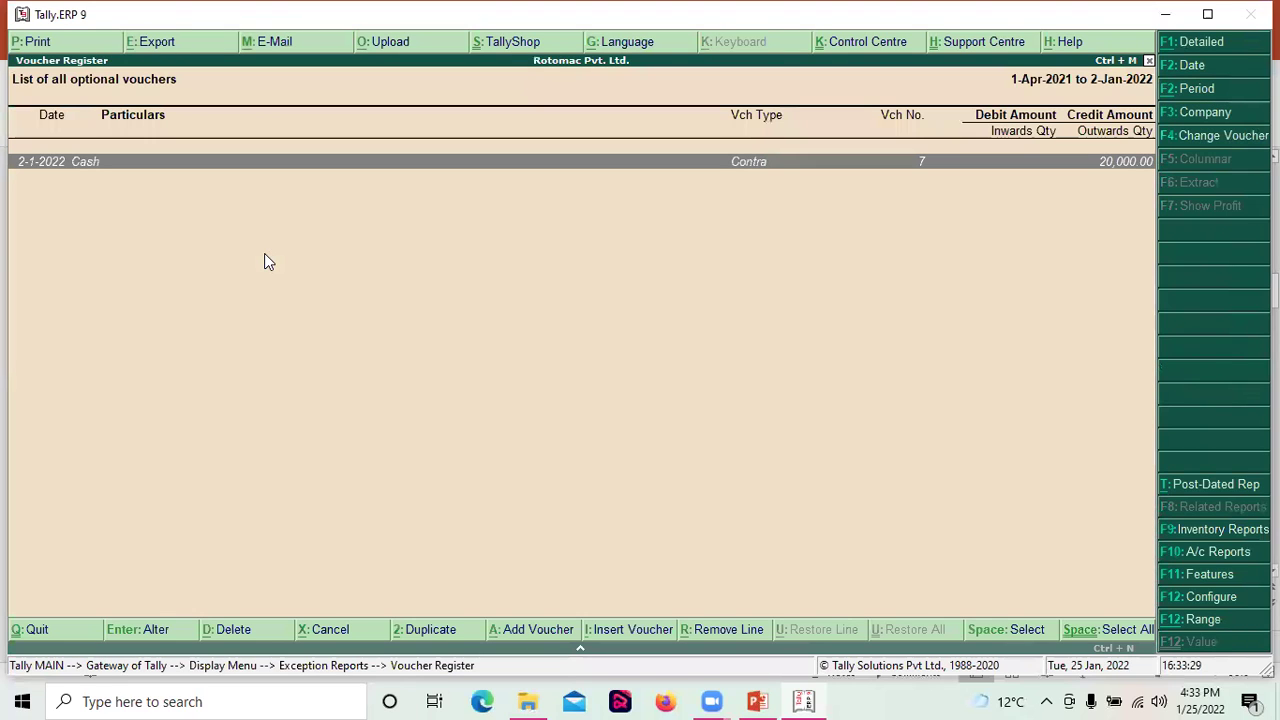
key(Return)
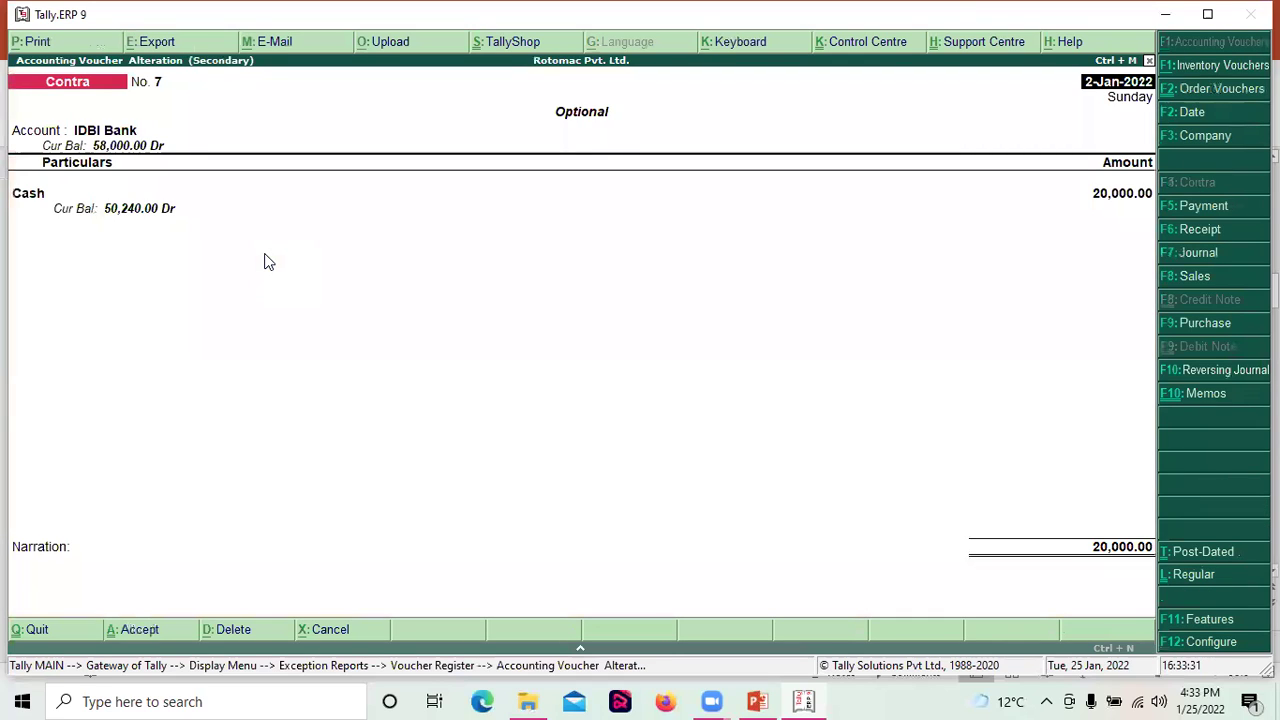
Step: Convert the optional contra voucher to regular, save it with its existing denominations and bank allocation, and leave the exception reports
key(ctrl+l)
key(ctrl+a)
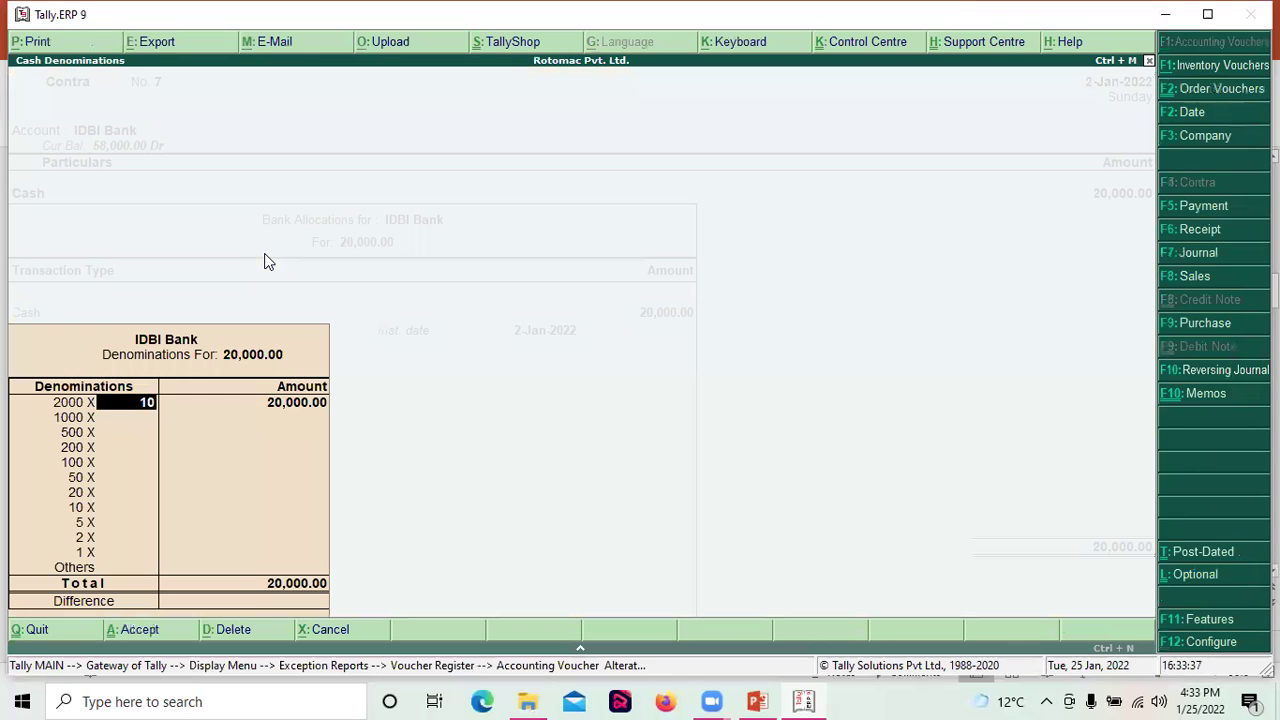
key(ctrl+a)
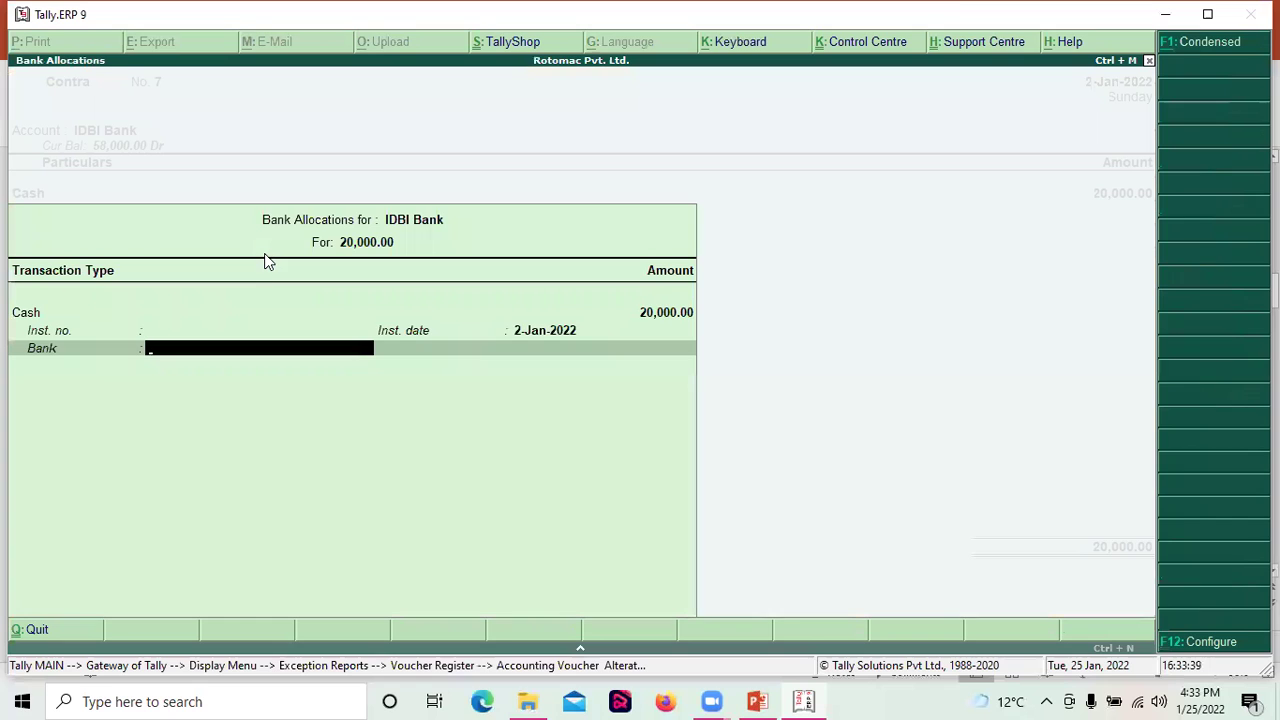
key(ctrl+a)
key(ctrl+a)
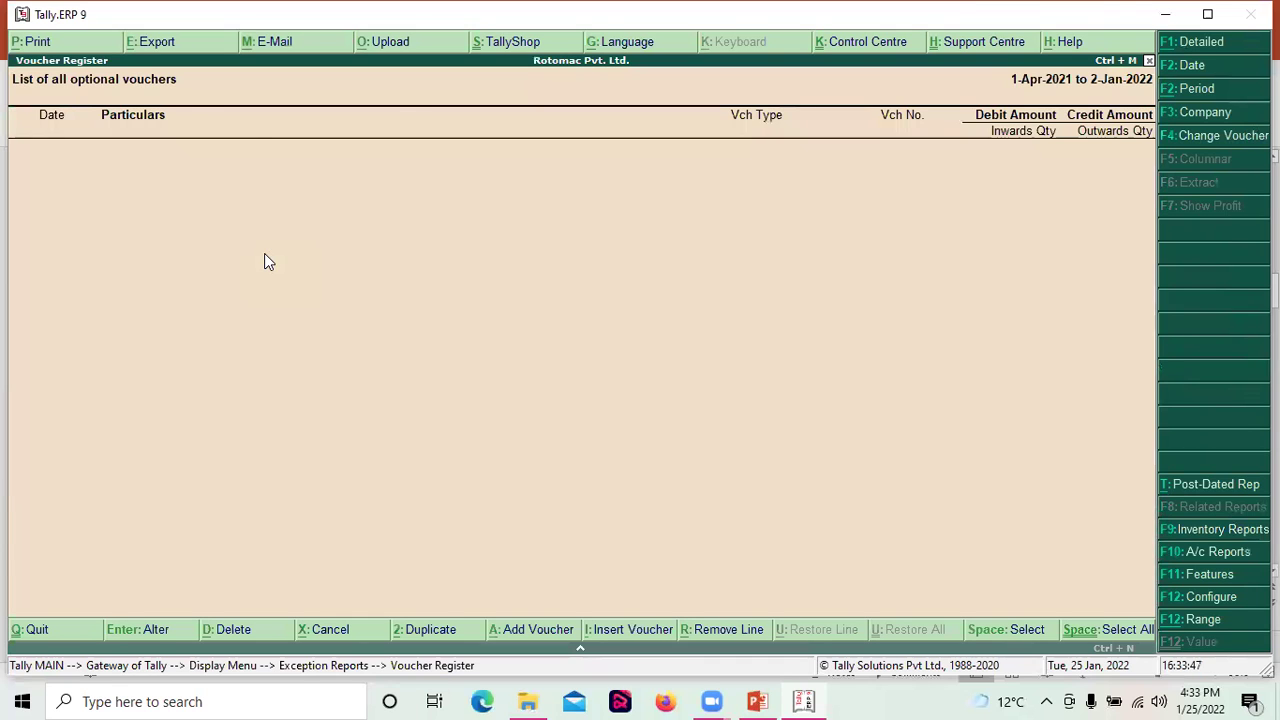
key(Escape)
key(Escape)
key(Escape)
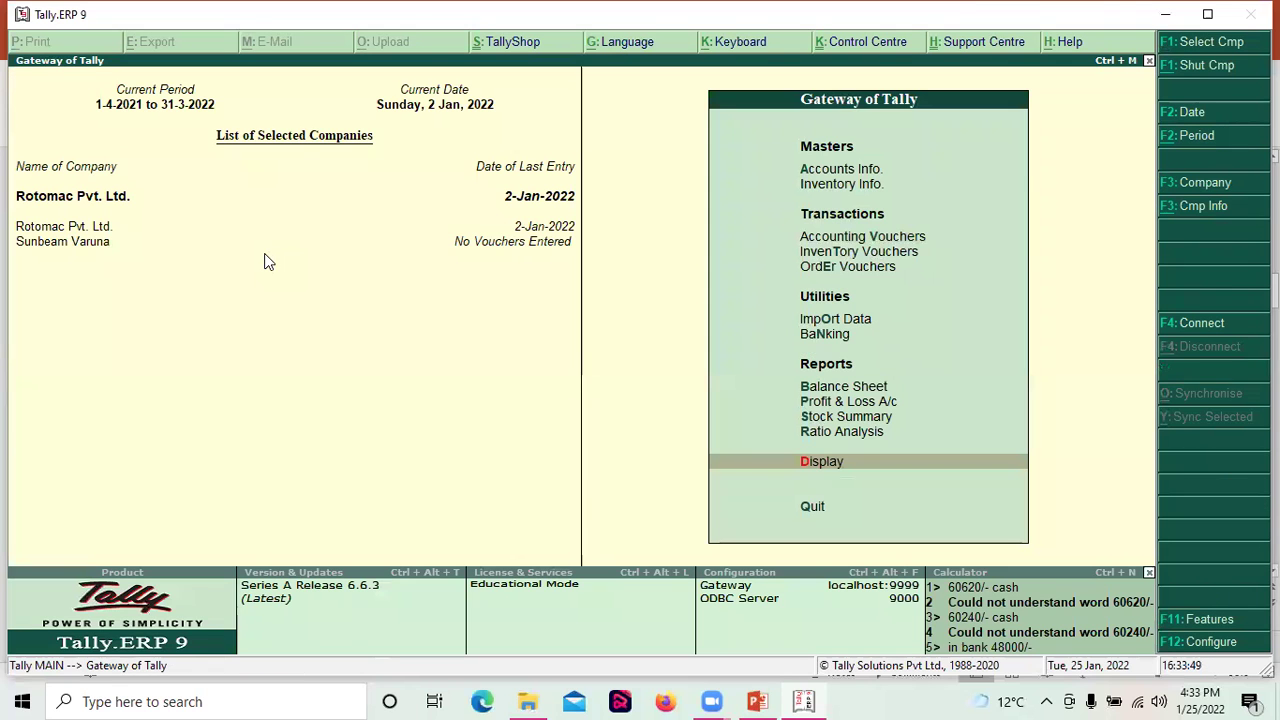
Step: Check the cash and IDBI Bank closing balances in the Cash/Bank Summary after the conversion to a regular voucher
key(Return)
key(a)
key(Return)
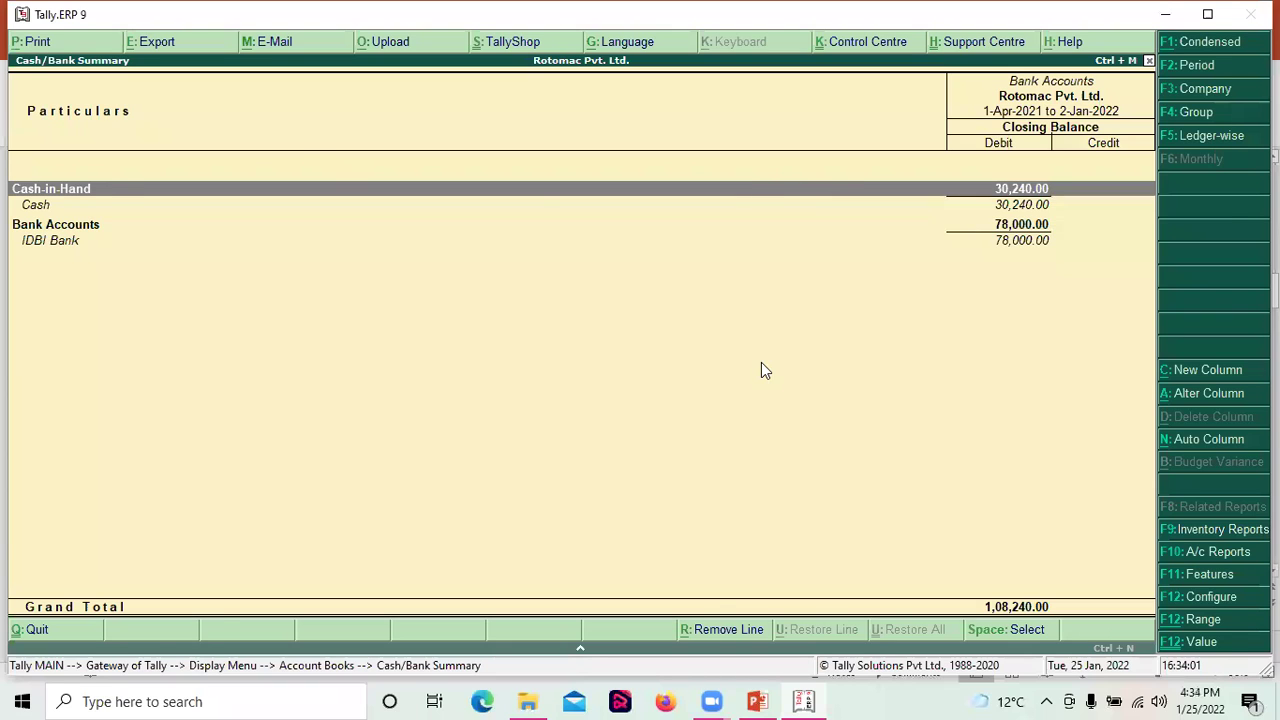
key(Escape)
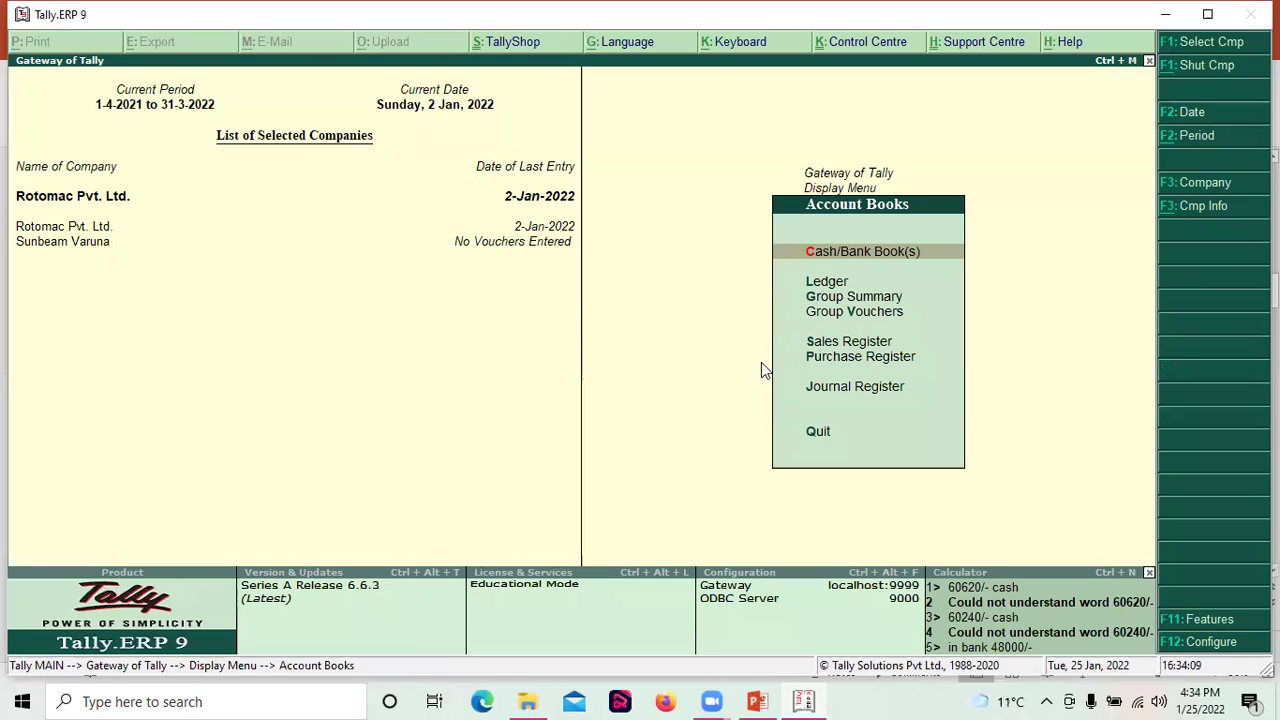
key(Escape)
key(Escape)
Step: Open a blank contra voucher in accounting voucher entry
key(Up)
key(Up)
key(Up)
key(Up)
key(Up)
key(Up)
key(Up)
key(Up)
key(Up)
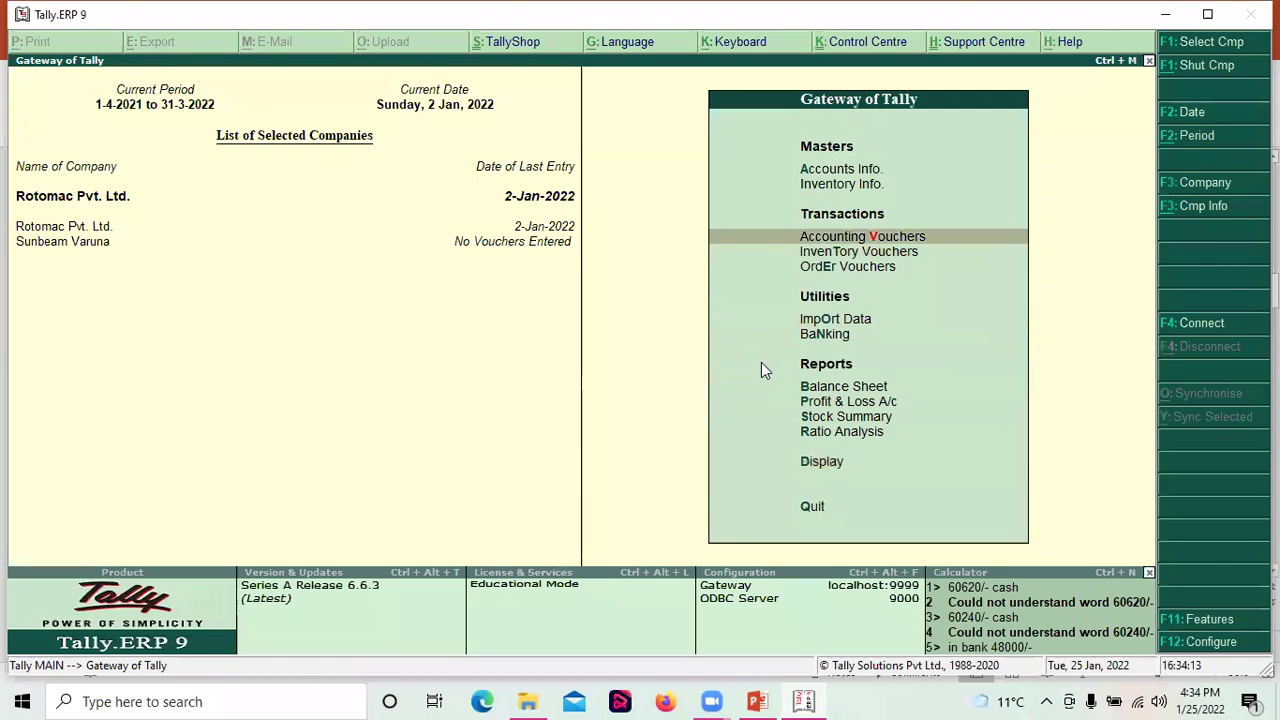
key(Return)
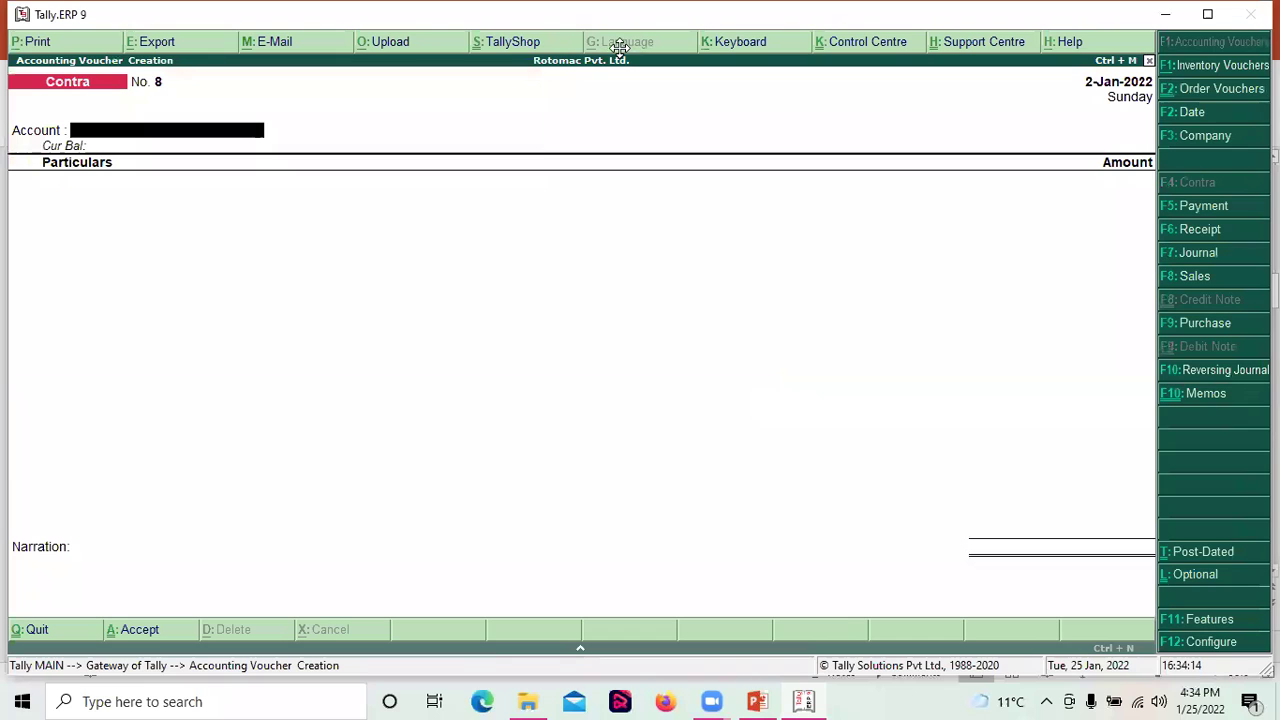